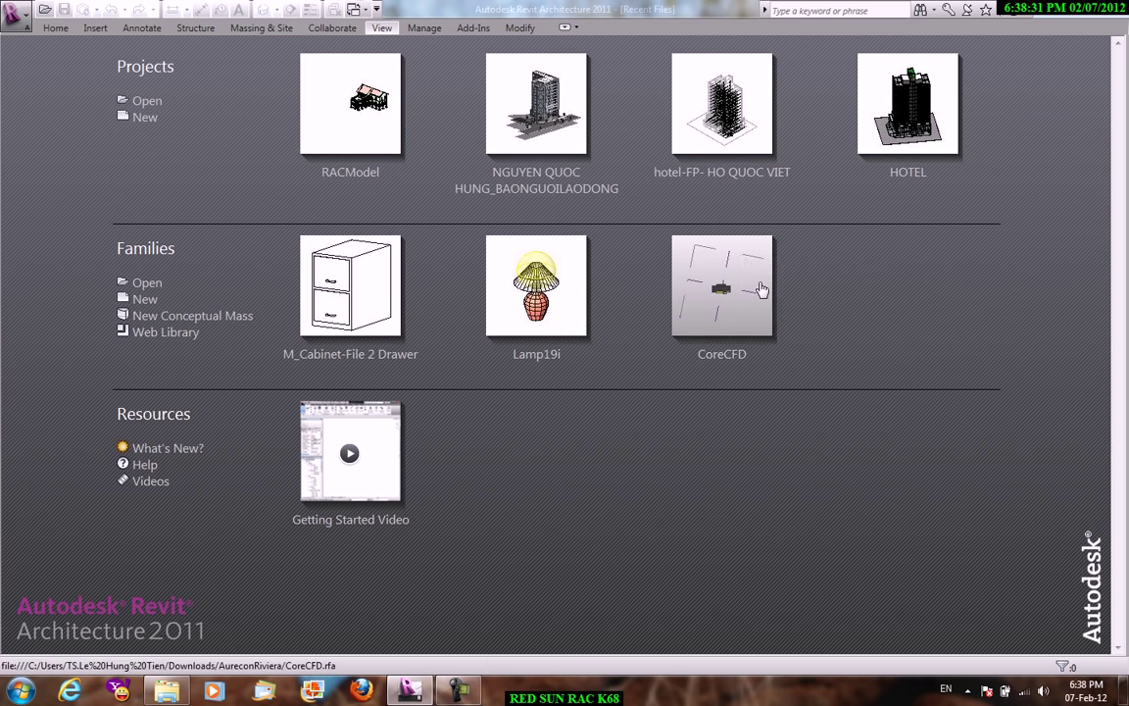
Launch the Revit Web Content Library from Help > Additional Resources
left_click(1027, 13)
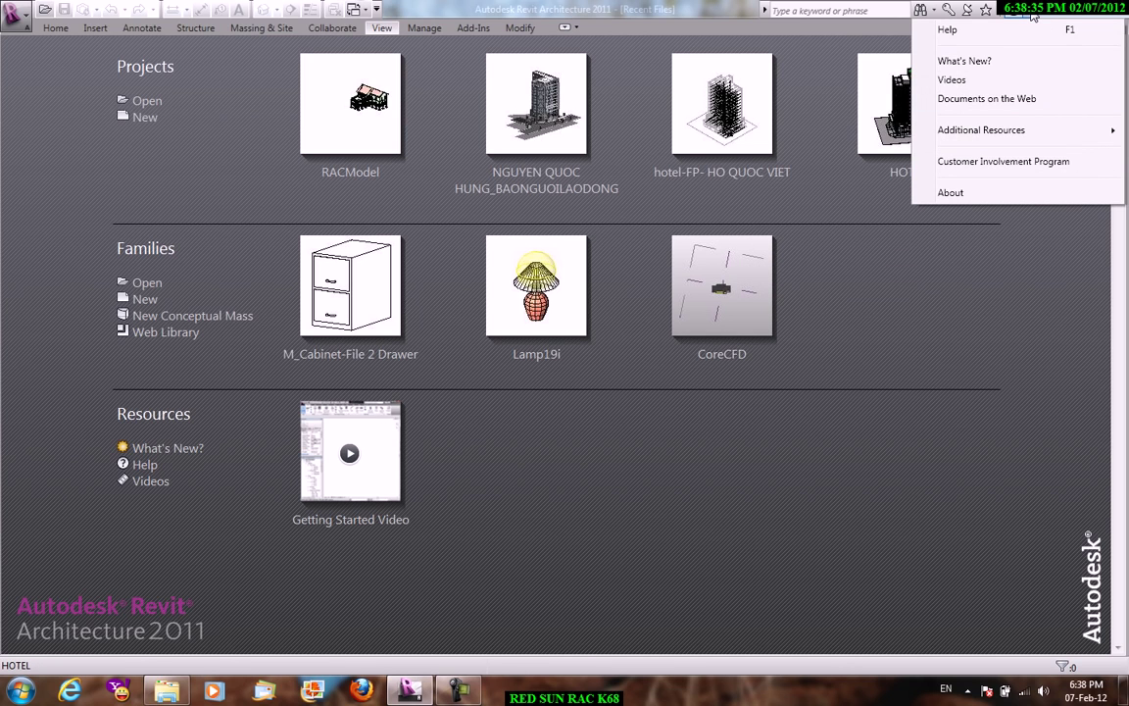
mouse_move(981, 130)
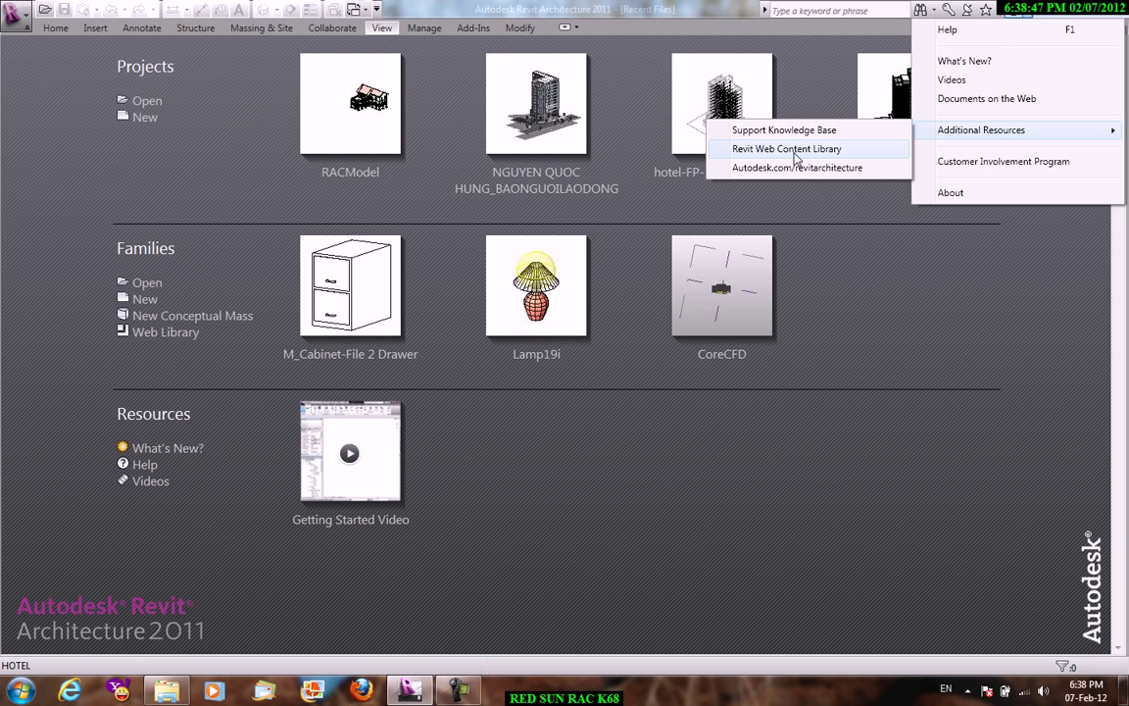
left_click(796, 153)
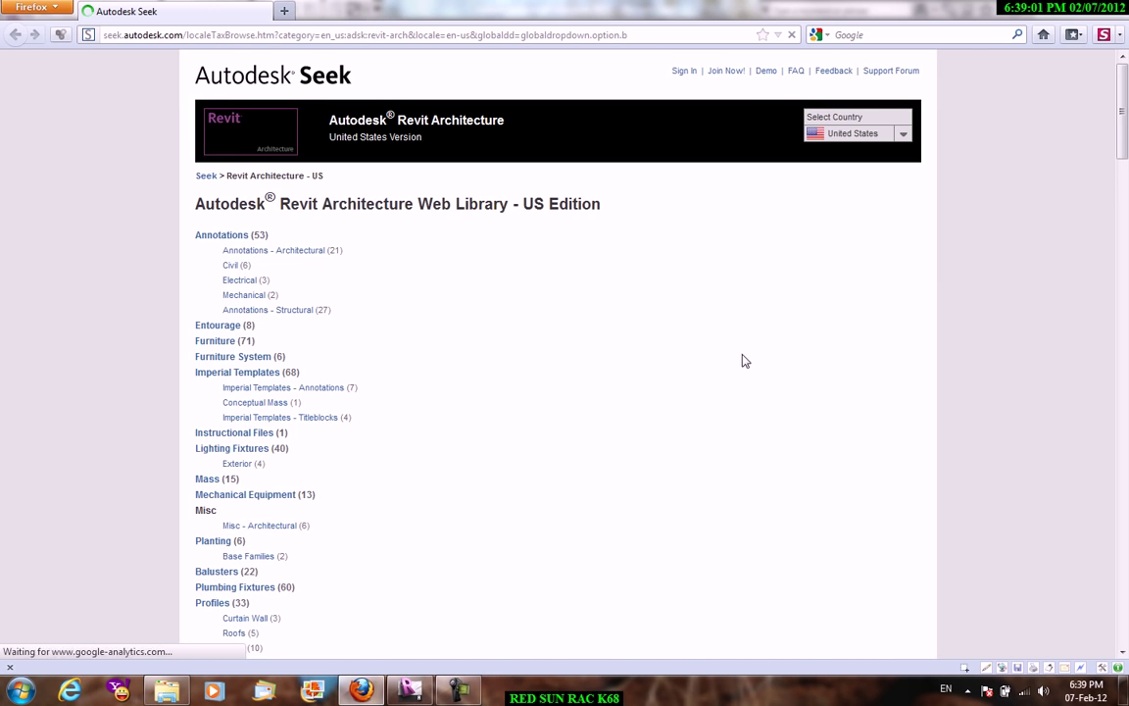
Check the library's country editions, then review all categories and return to the top
scroll(730, 362, "up", 1, "ctrl")
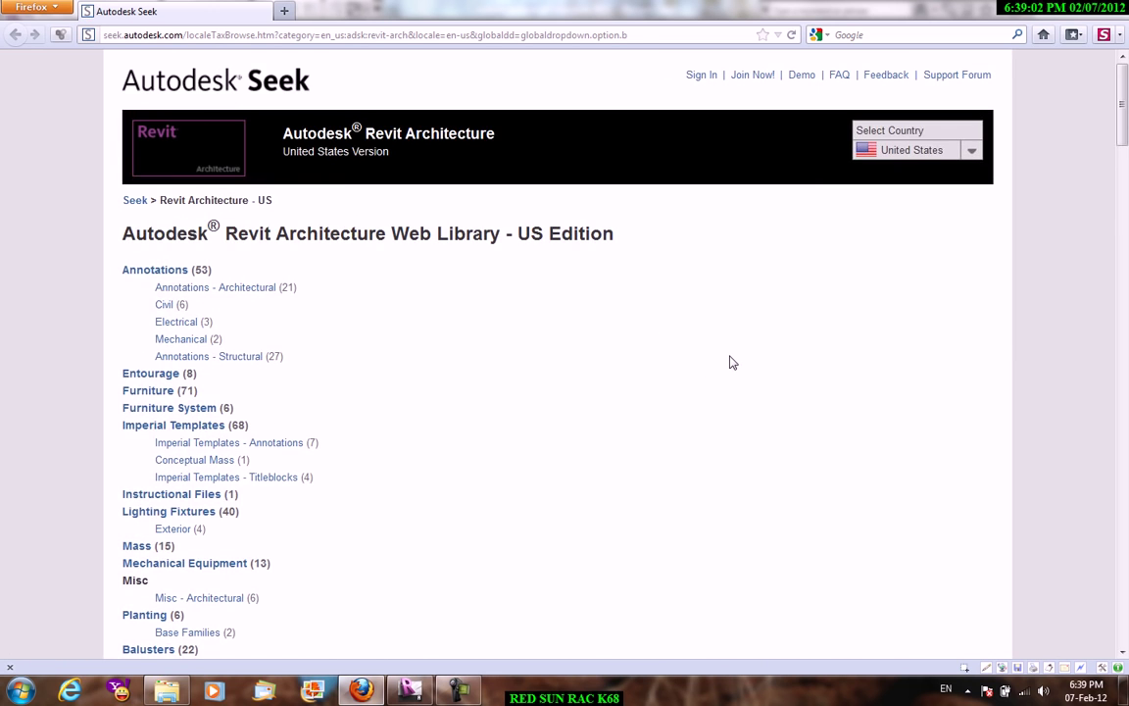
left_click(971, 157)
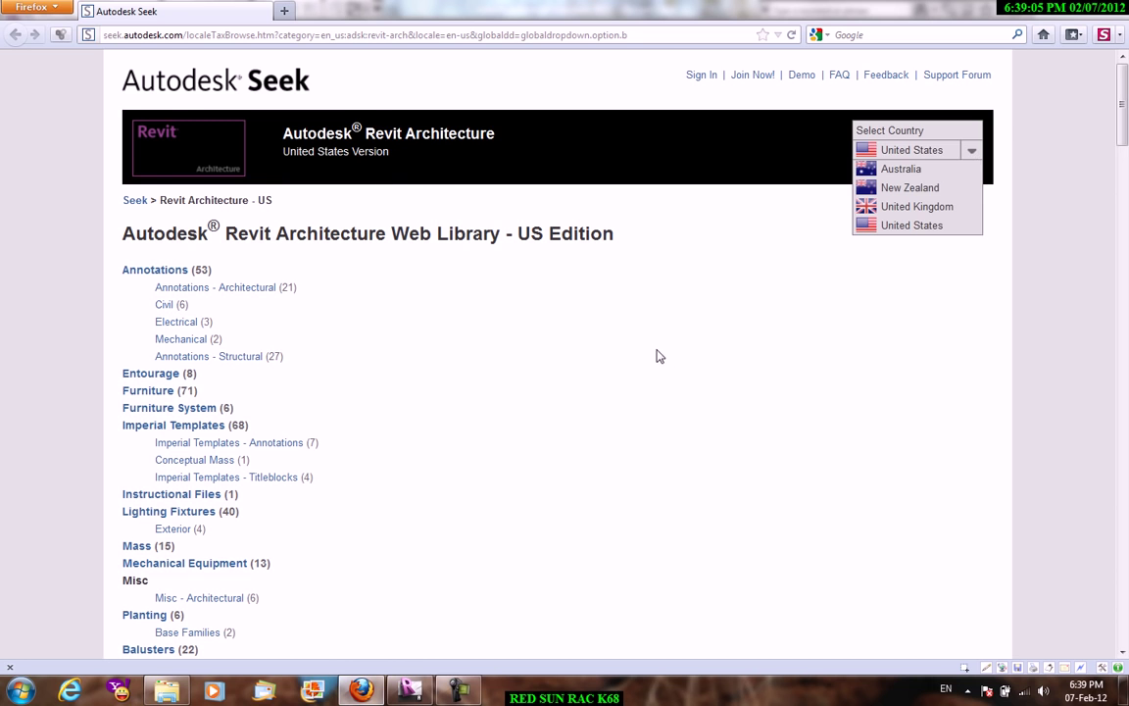
scroll(583, 350, "down", 3)
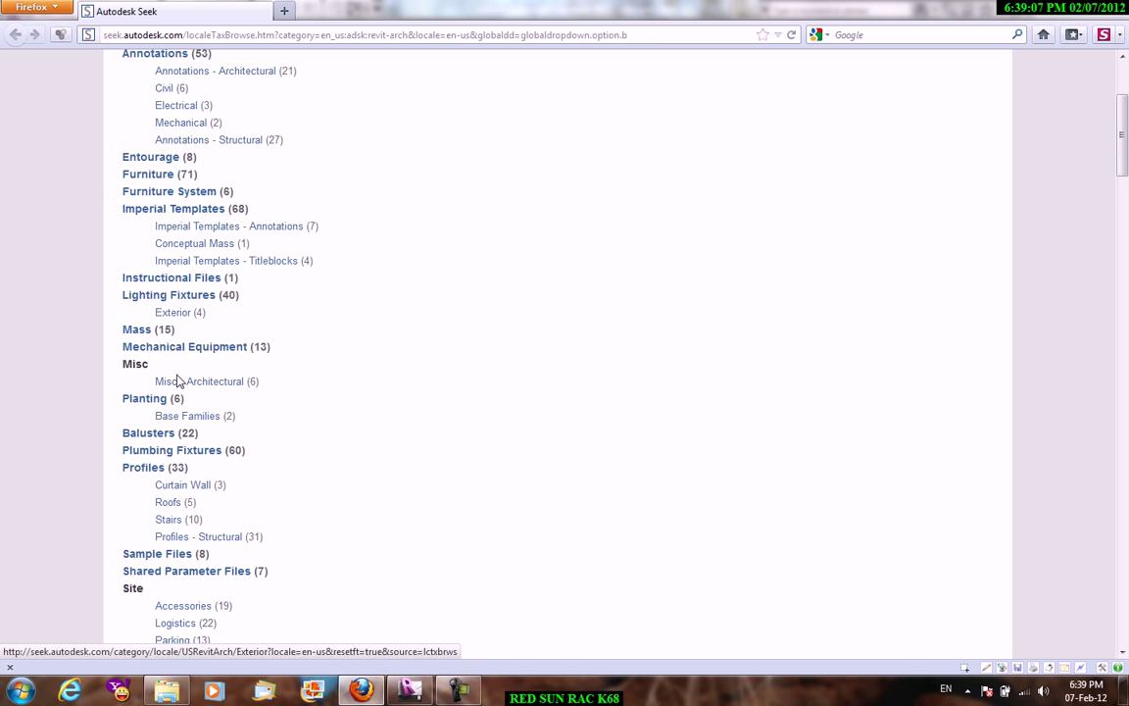
scroll(214, 457, "down", 5)
scroll(220, 446, "down", 5)
scroll(210, 433, "down", 5)
scroll(221, 498, "down", 5)
scroll(221, 486, "down", 3)
scroll(222, 484, "down", 3)
scroll(225, 309, "down", 6)
scroll(250, 408, "down", 3)
scroll(252, 441, "down", 2)
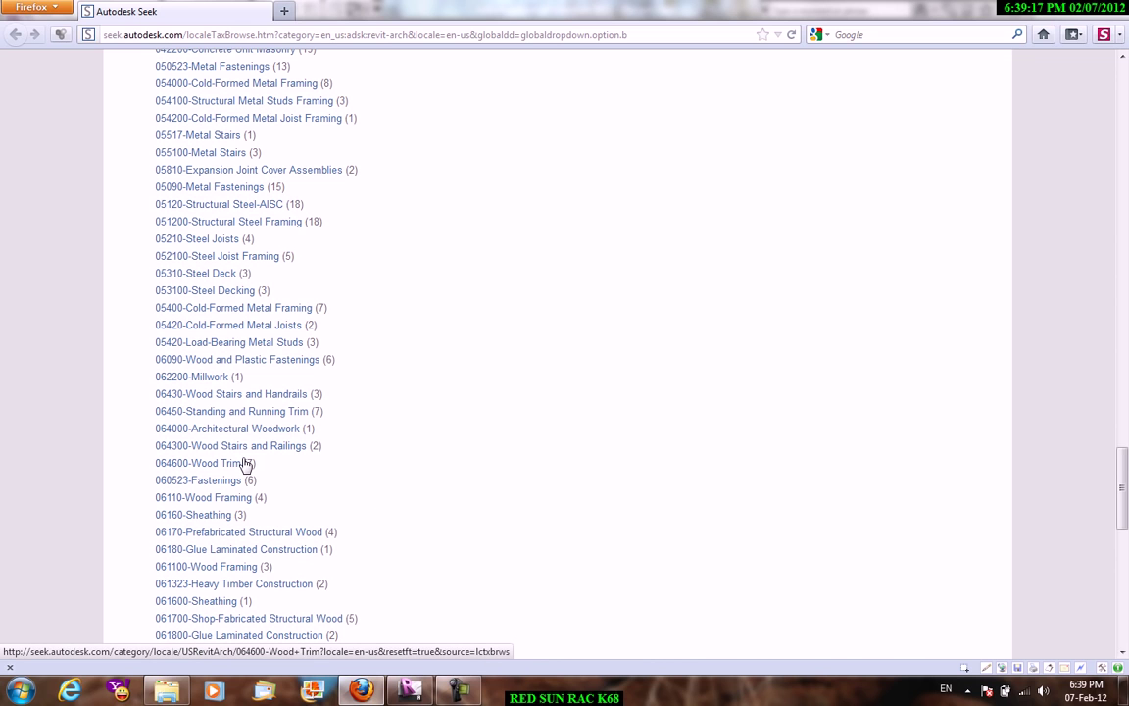
scroll(245, 463, "down", 3)
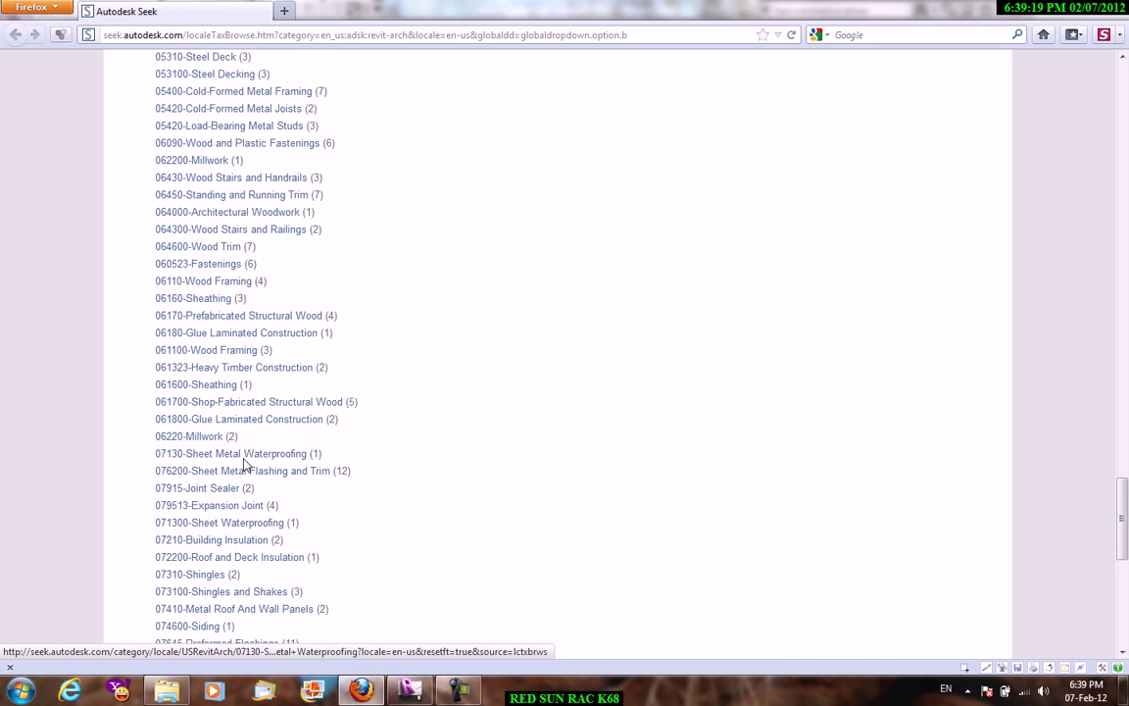
scroll(436, 398, "down", 5)
scroll(389, 366, "up", 10)
scroll(389, 366, "up", 5)
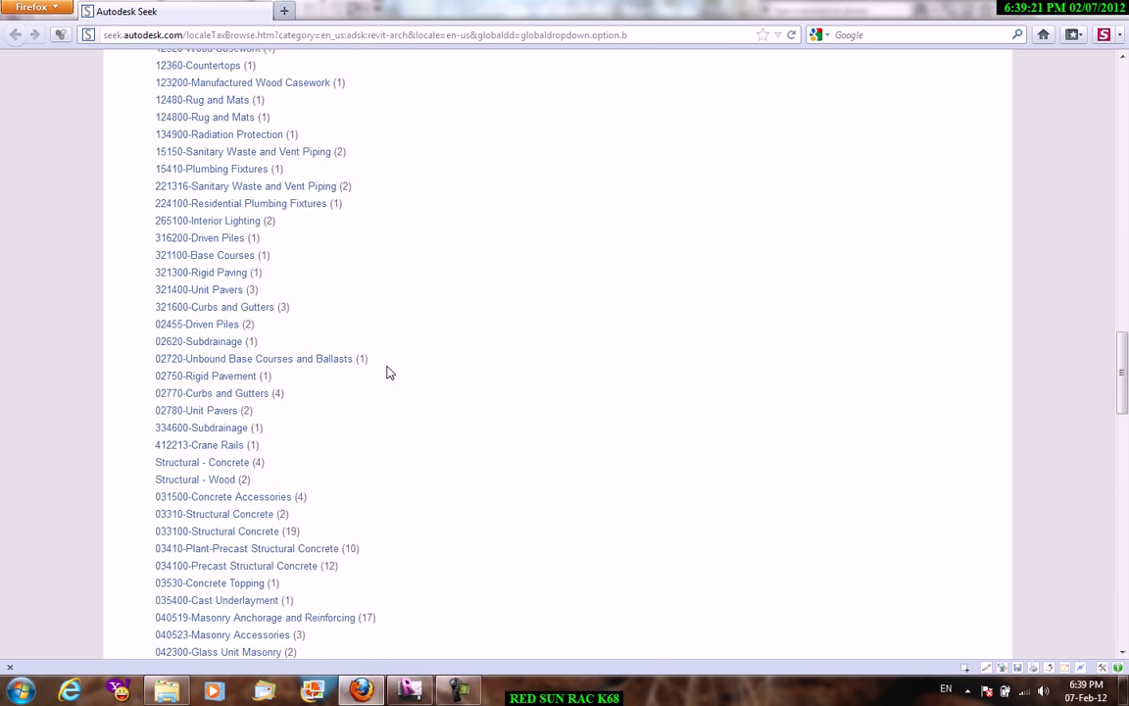
scroll(389, 369, "up", 10)
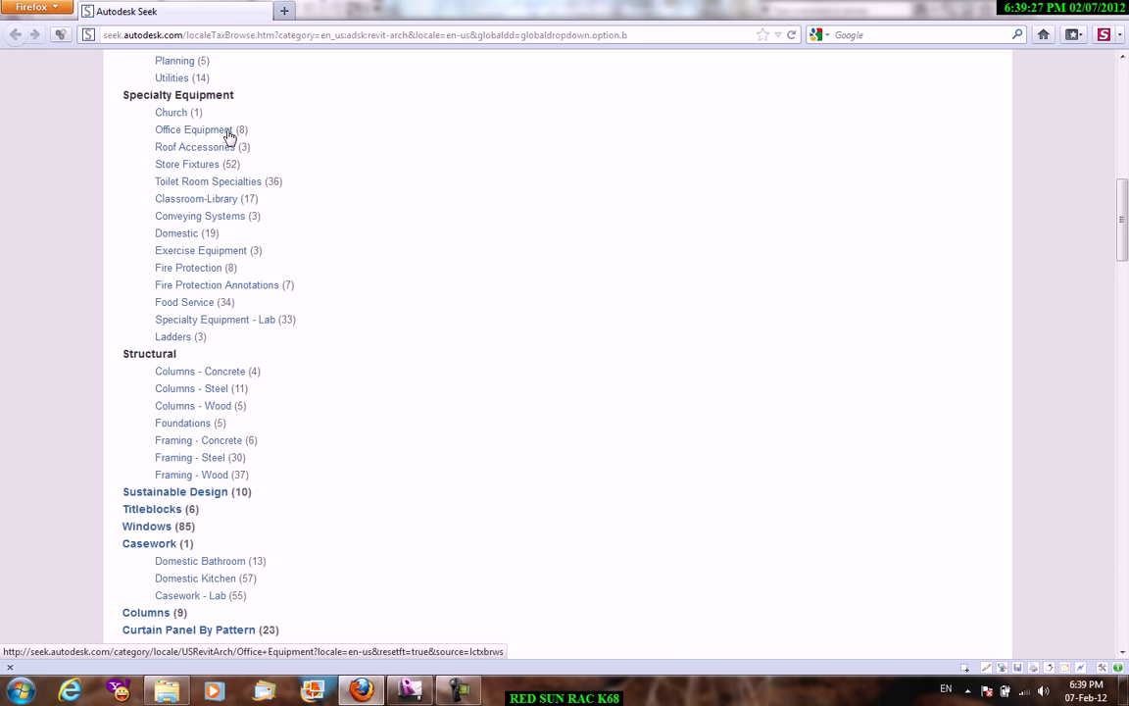
scroll(380, 202, "down", 5)
scroll(383, 201, "up", 4)
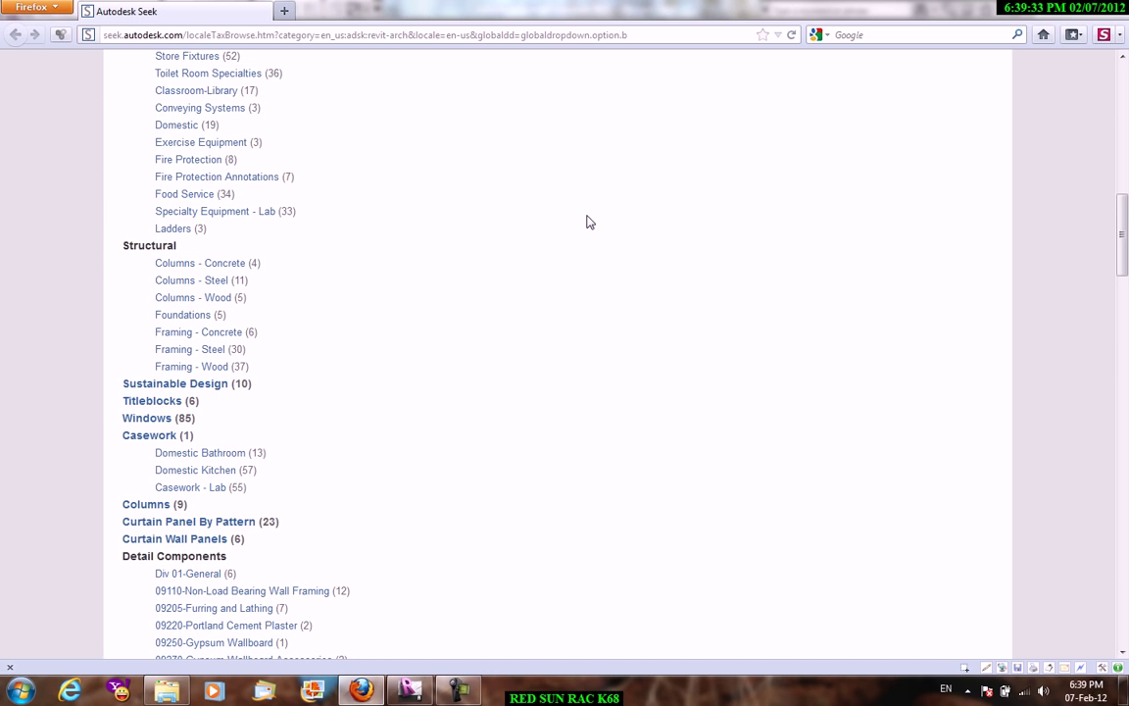
scroll(564, 222, "up", 5)
scroll(561, 213, "up", 4)
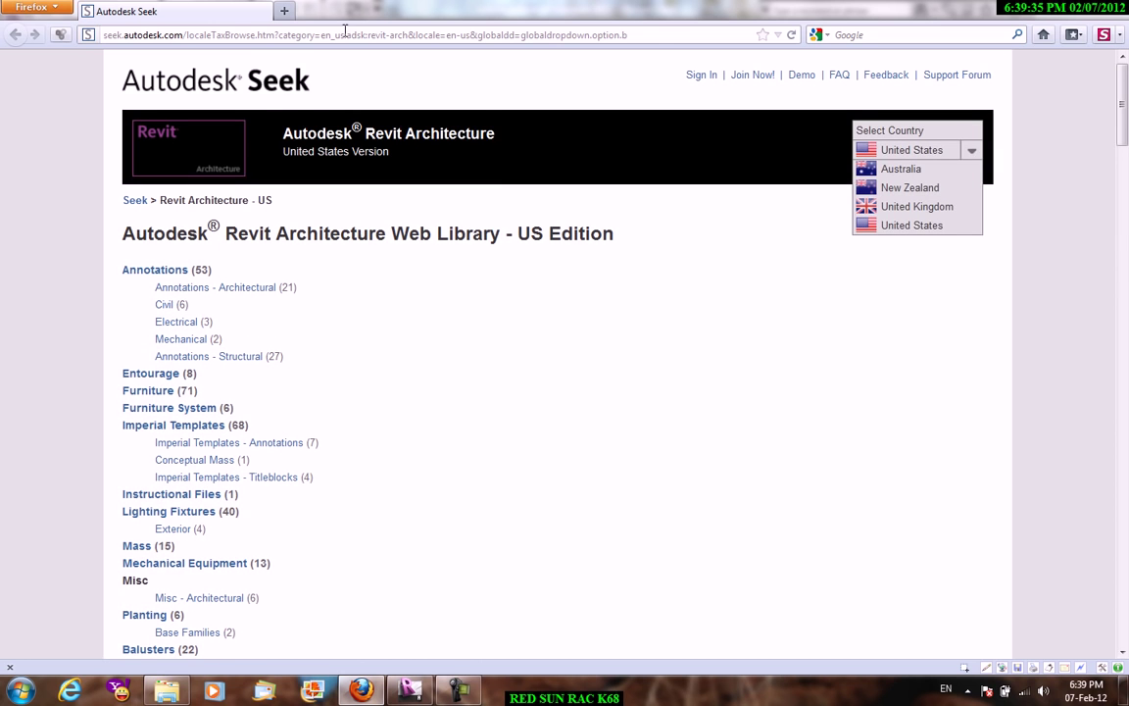
Cut the address back to seek.autodesk.com/ and browse the Seek home page quicklinks
left_click(182, 35)
left_click(593, 35)
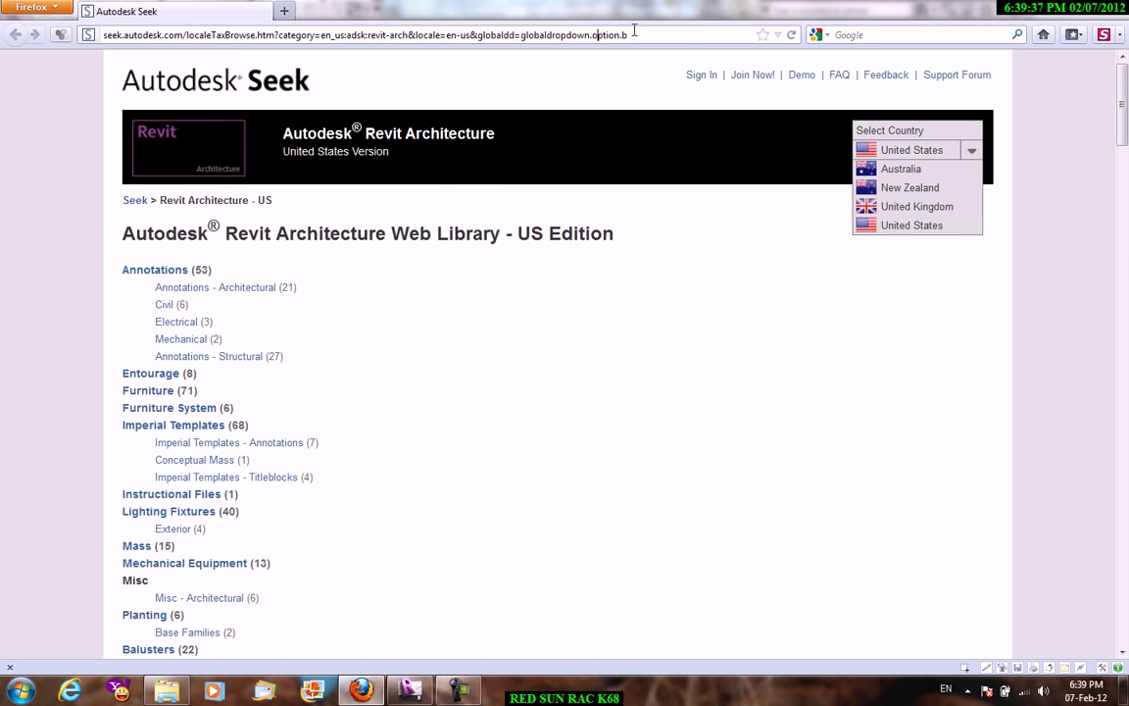
left_click_drag(655, 31, 201, 51)
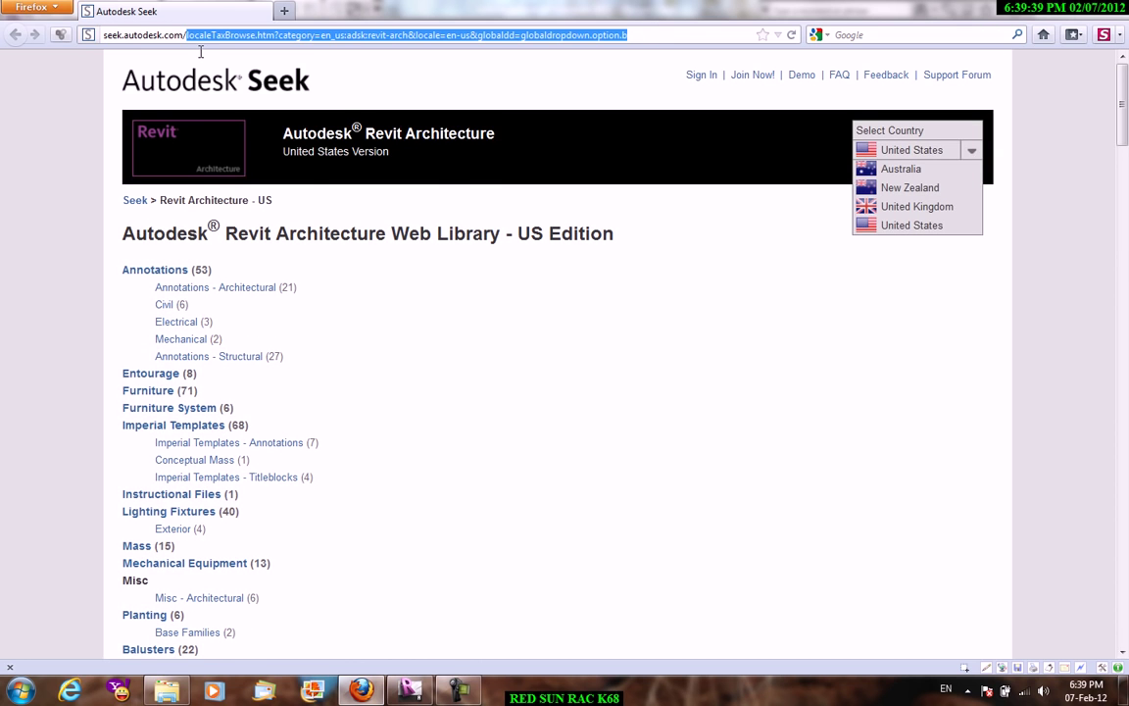
key("BackSpace")
key("Return")
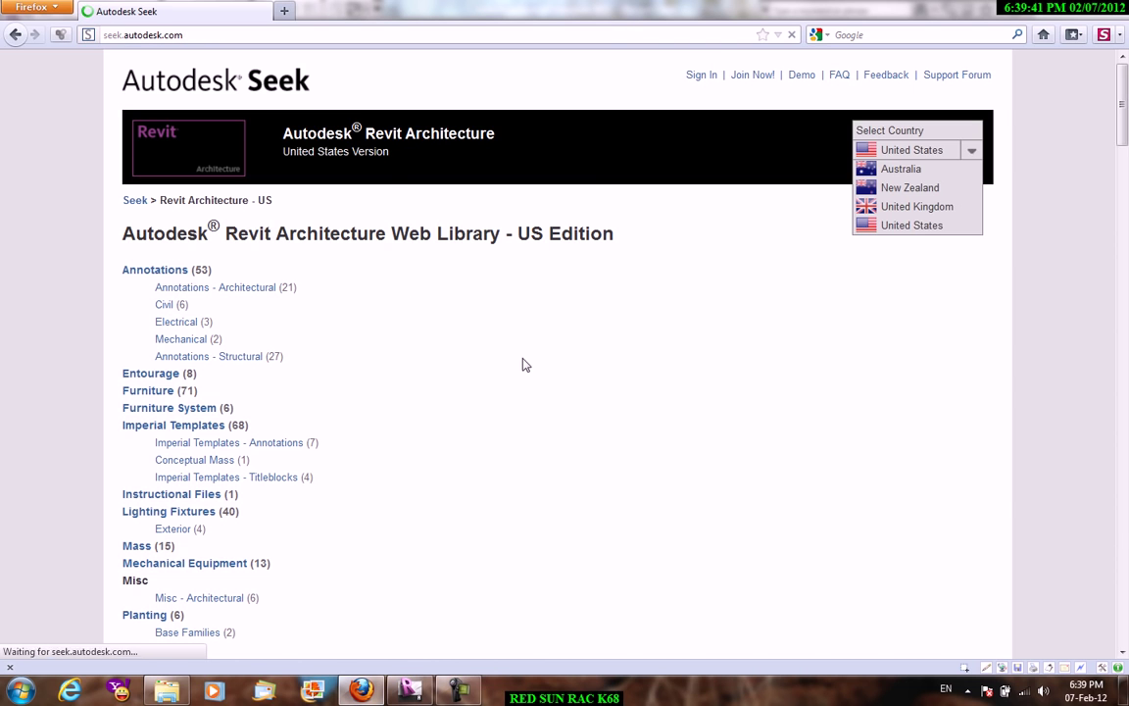
scroll(525, 353, "down", 2)
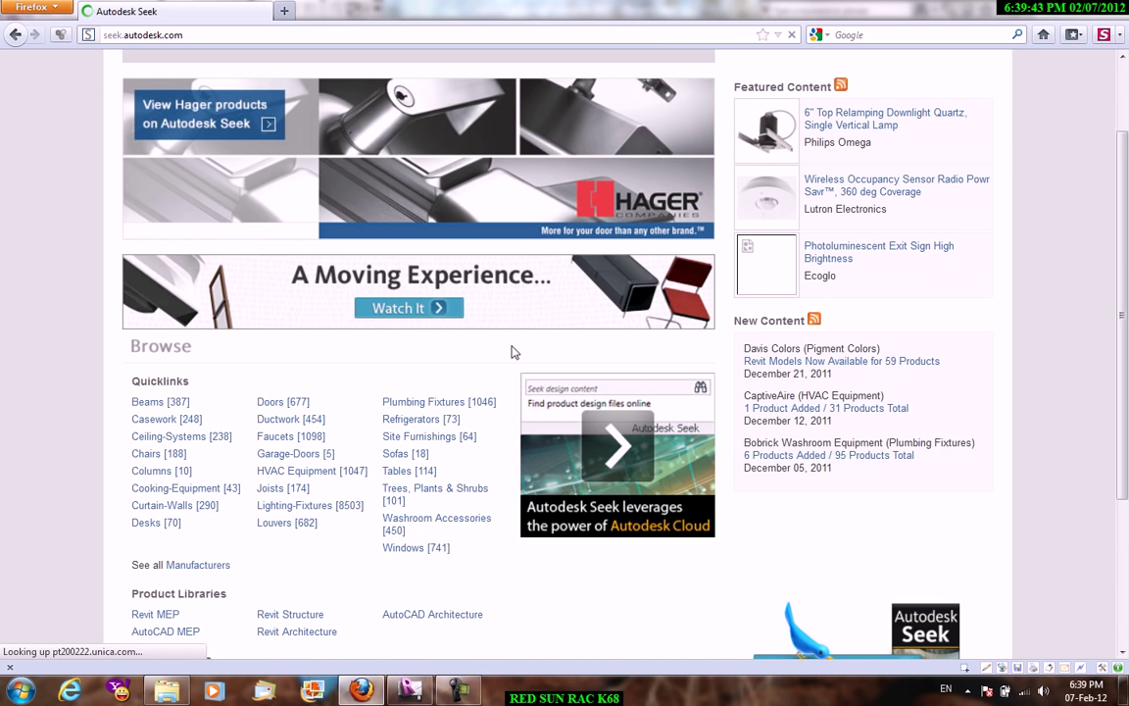
scroll(511, 352, "up", 1, "ctrl")
scroll(512, 352, "up", 1, "ctrl")
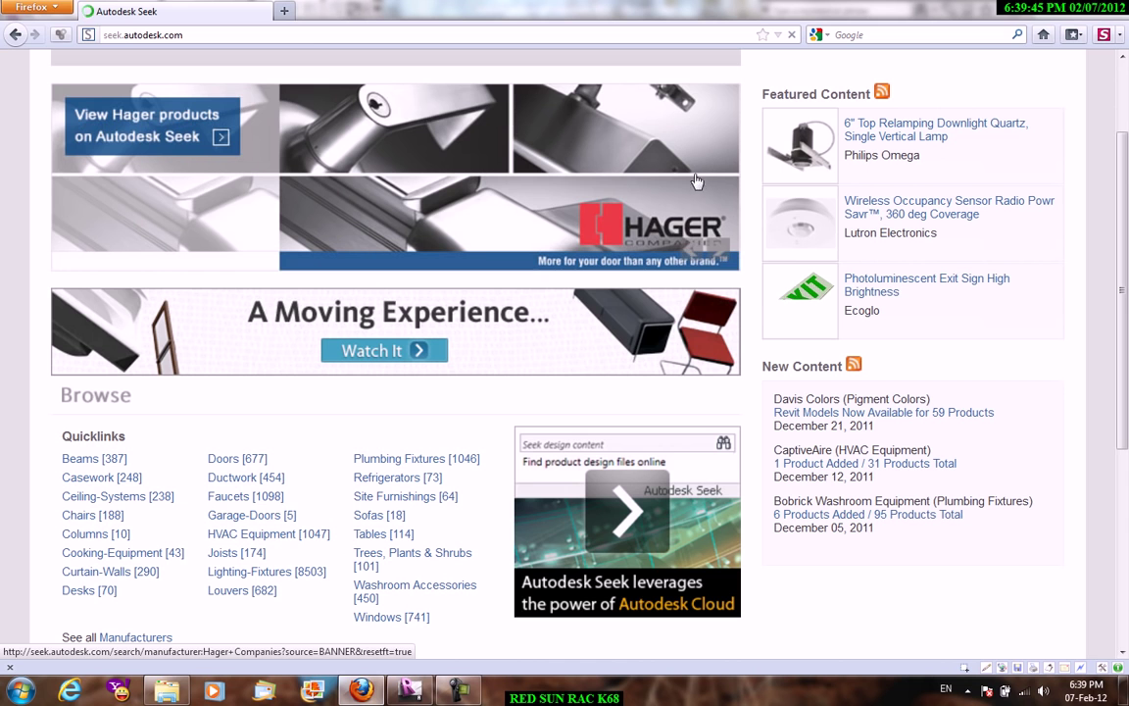
scroll(782, 224, "up", 2)
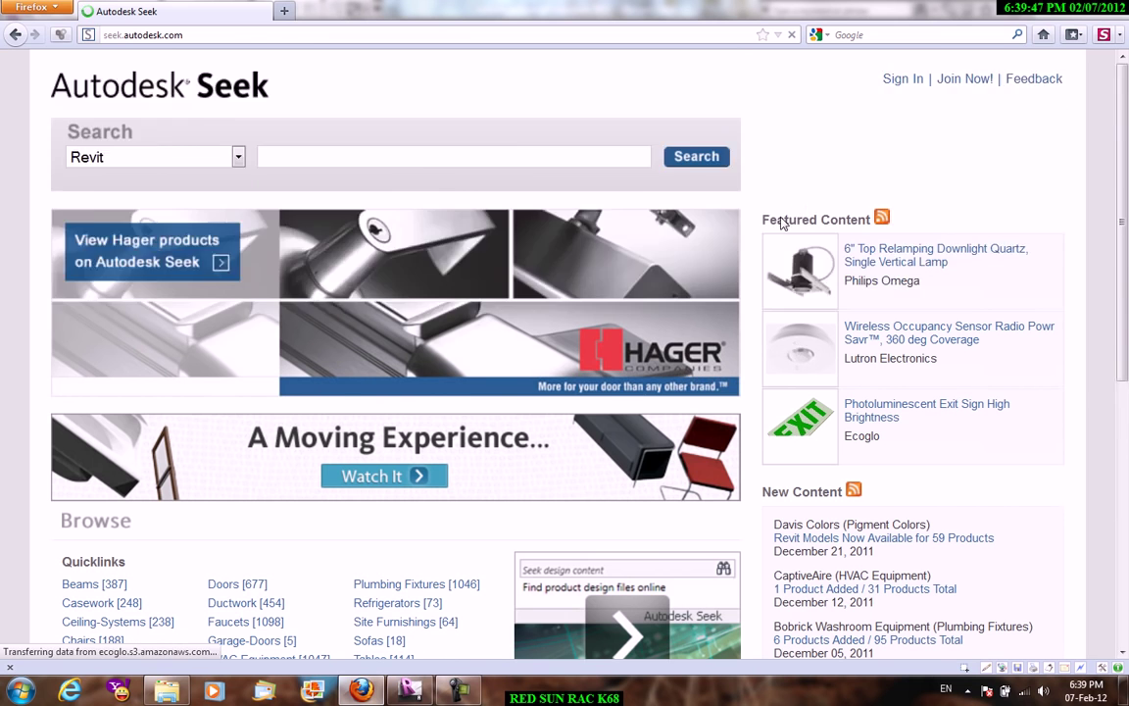
scroll(782, 225, "down", 5)
scroll(373, 376, "down", 4)
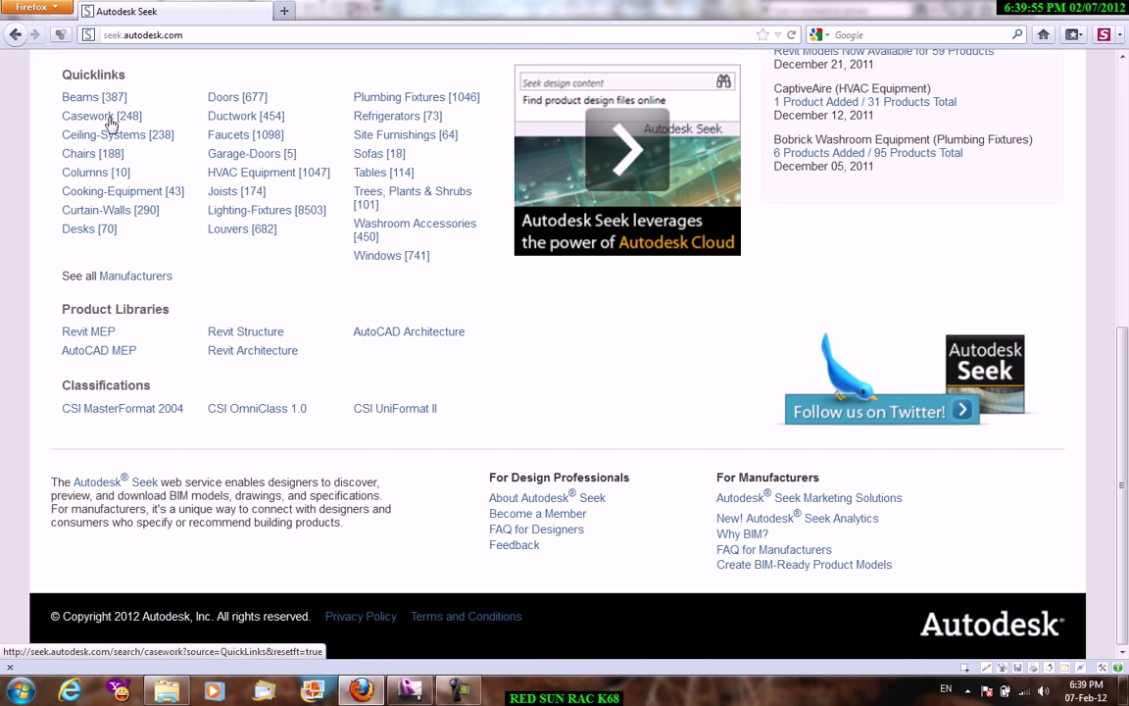
scroll(507, 227, "up", 2)
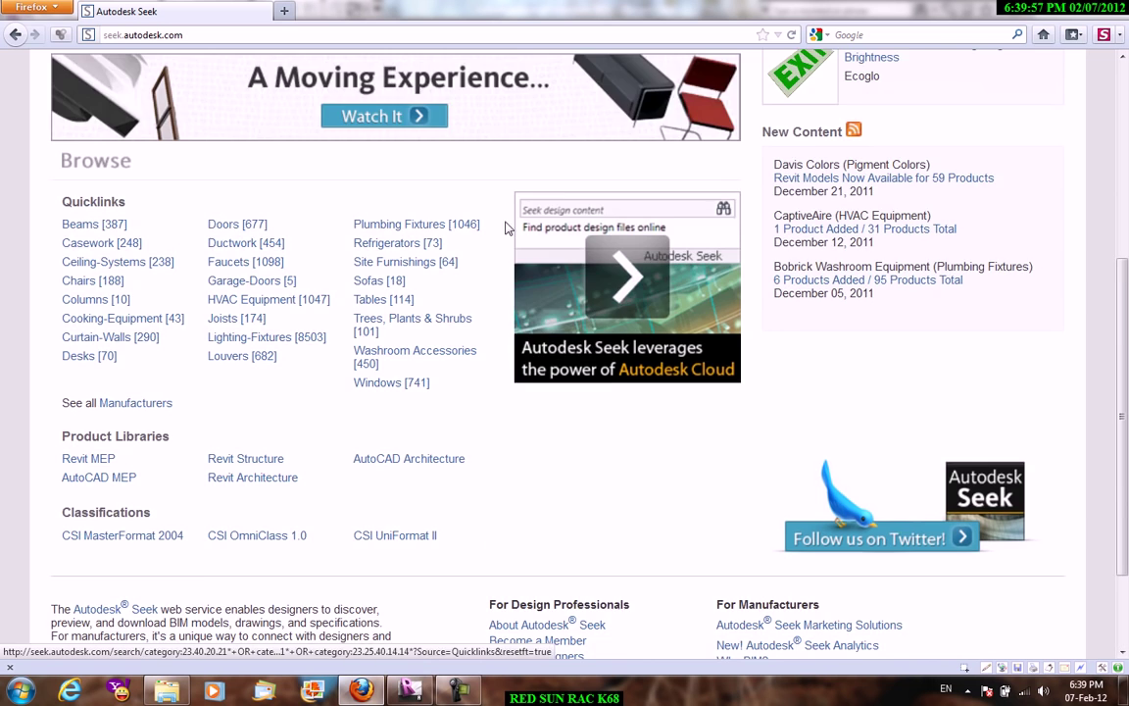
scroll(507, 228, "up", 4)
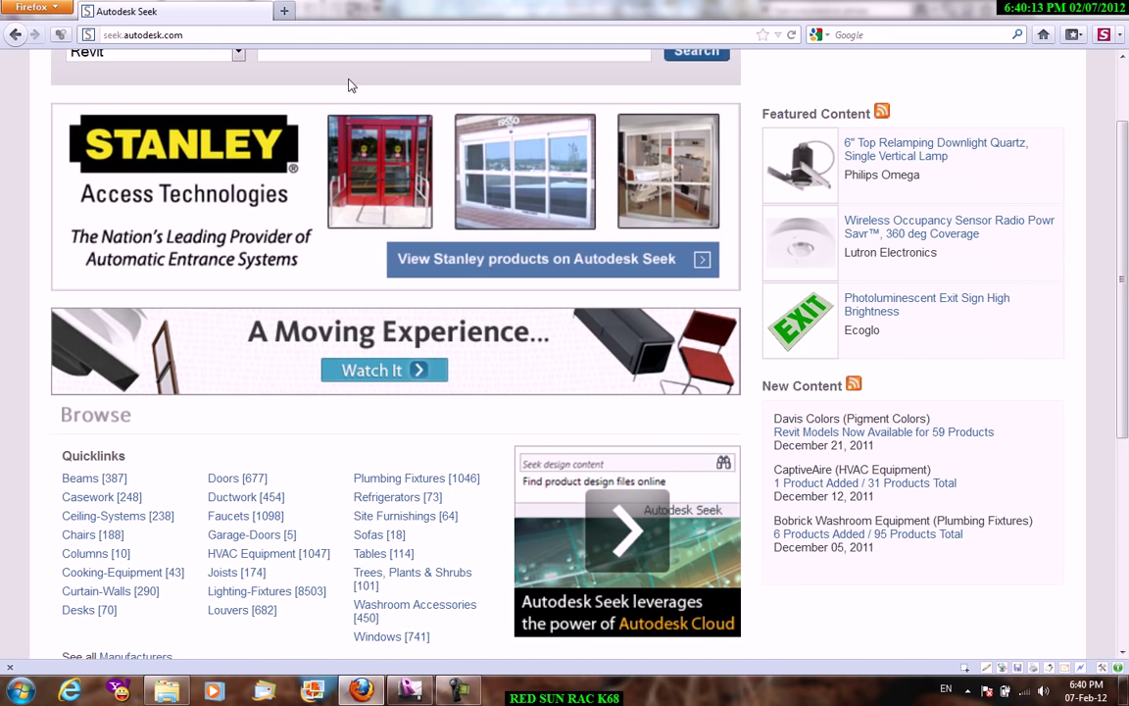
Load revitcity.com in a new browser tab
left_click(283, 10)
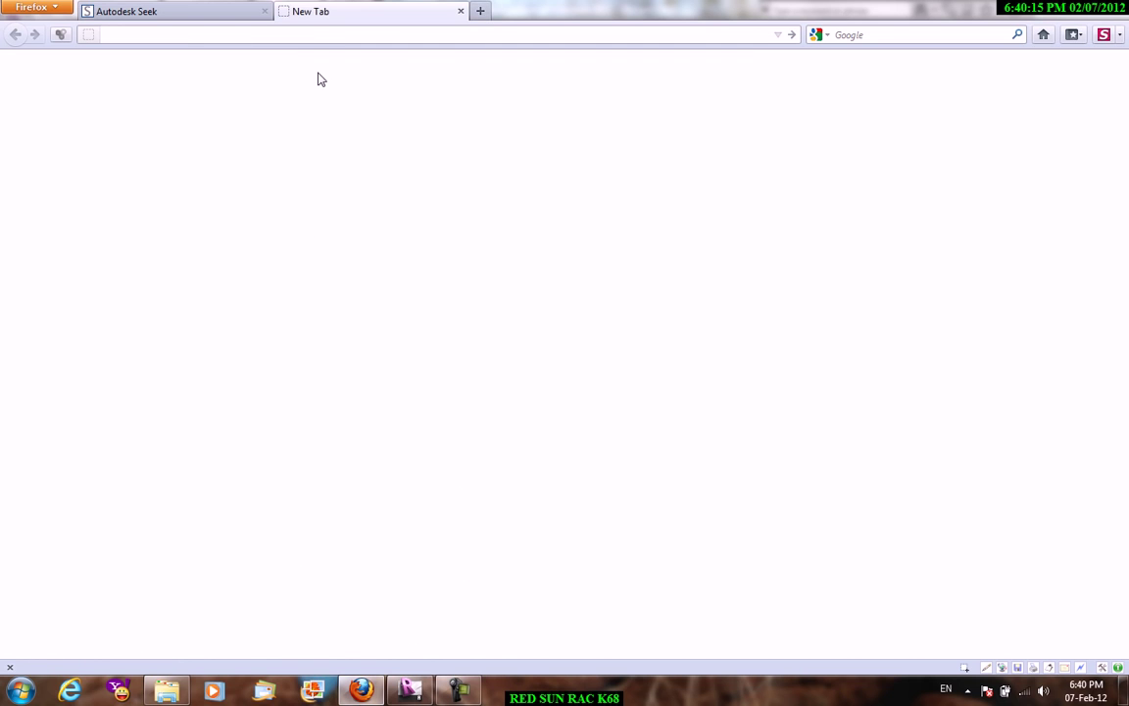
type("revitc")
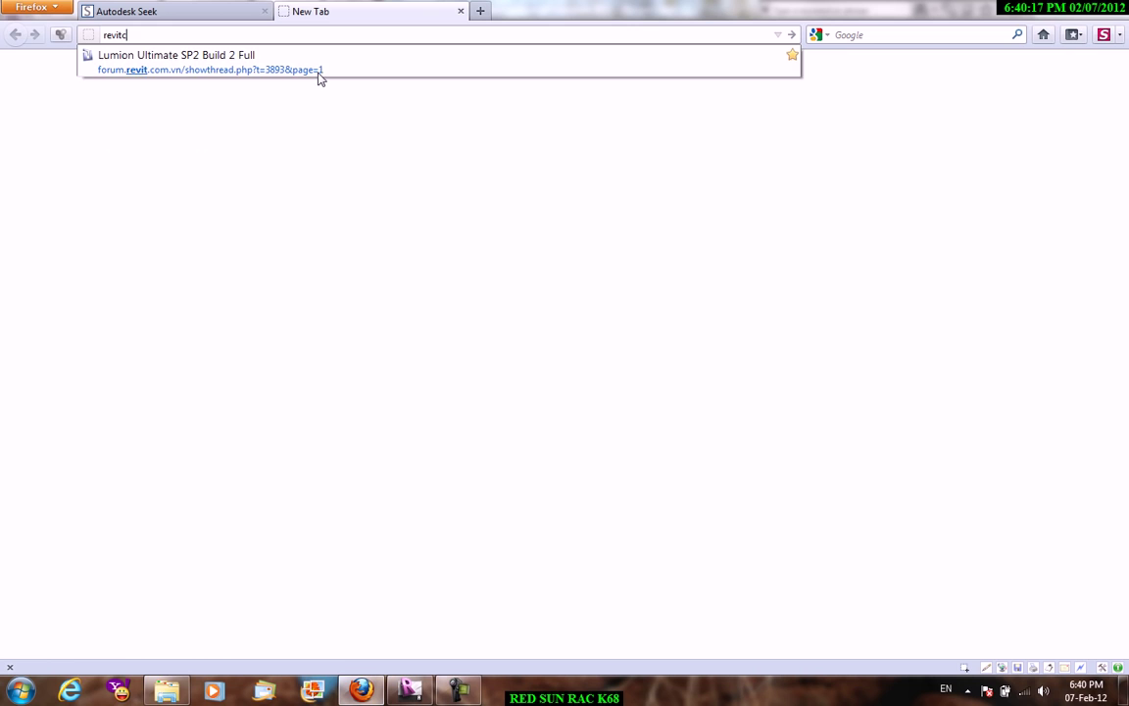
type("ity.com")
key("Return")
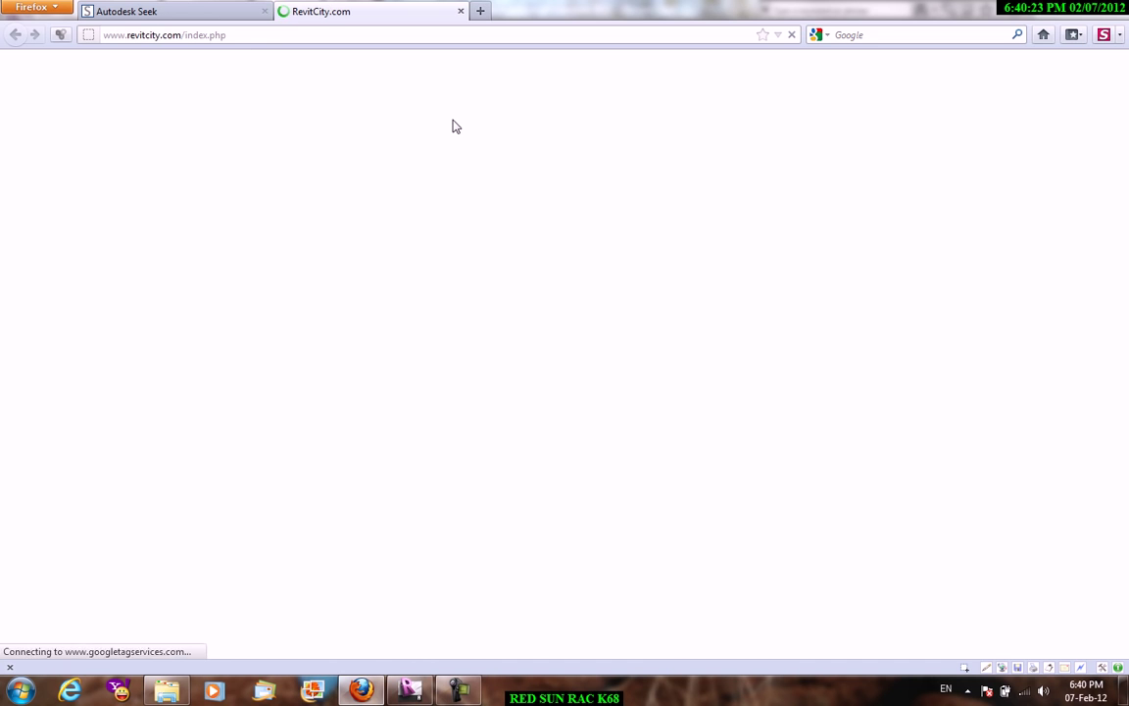
scroll(759, 235, "down", 2)
scroll(760, 236, "up", 1, "ctrl")
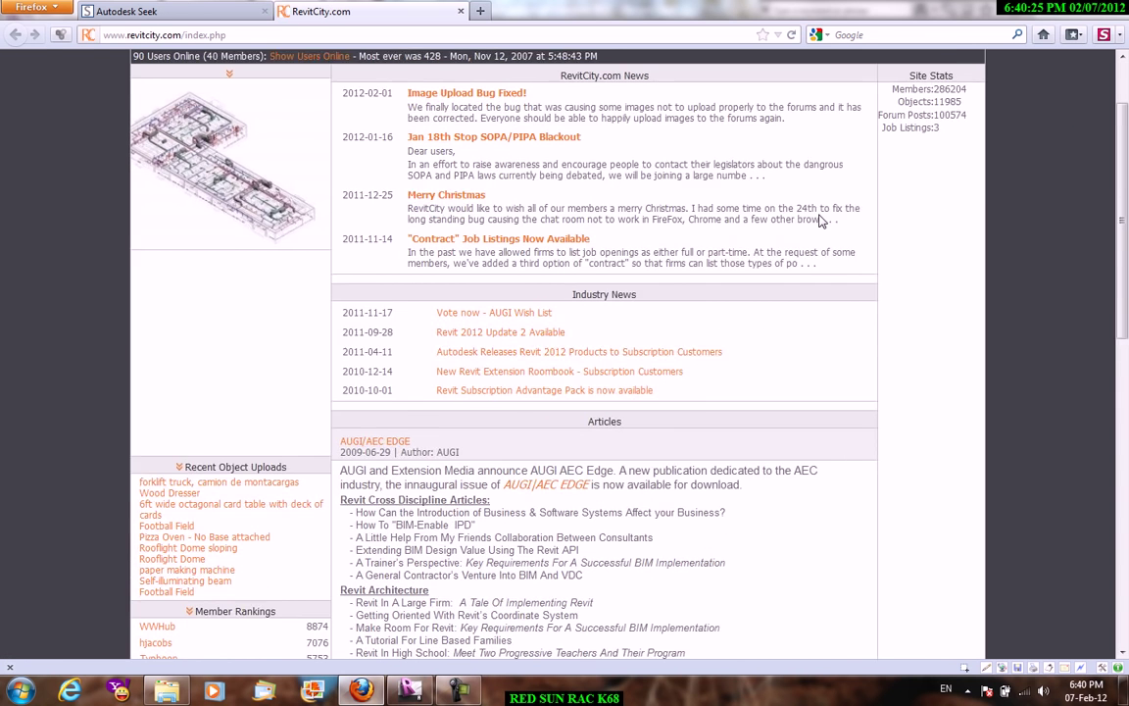
scroll(1066, 130, "up", 2, "ctrl")
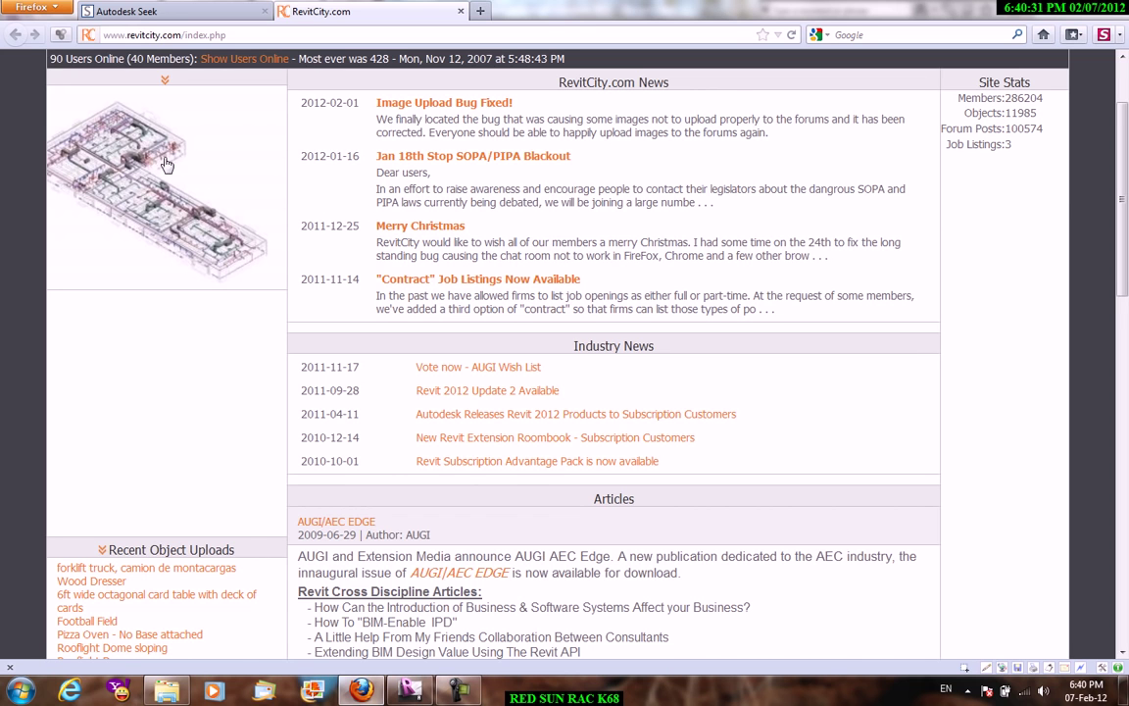
scroll(260, 167, "up", 2)
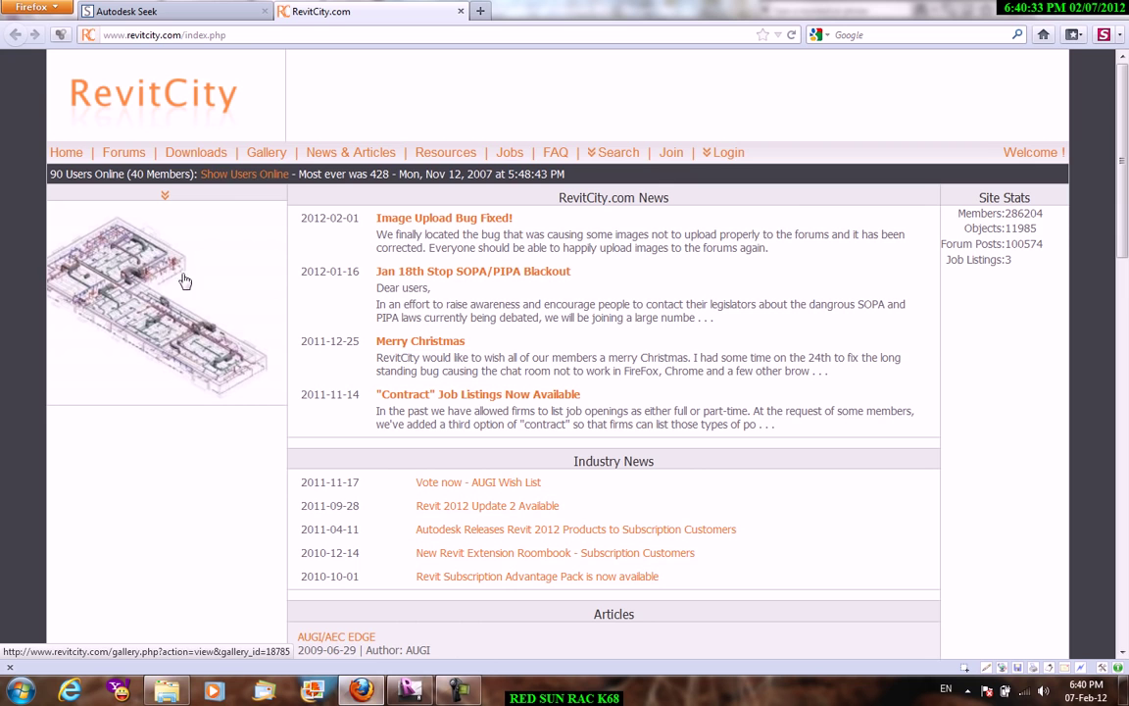
Go to RevitCity's Downloads page listing recent object uploads
left_click(224, 160)
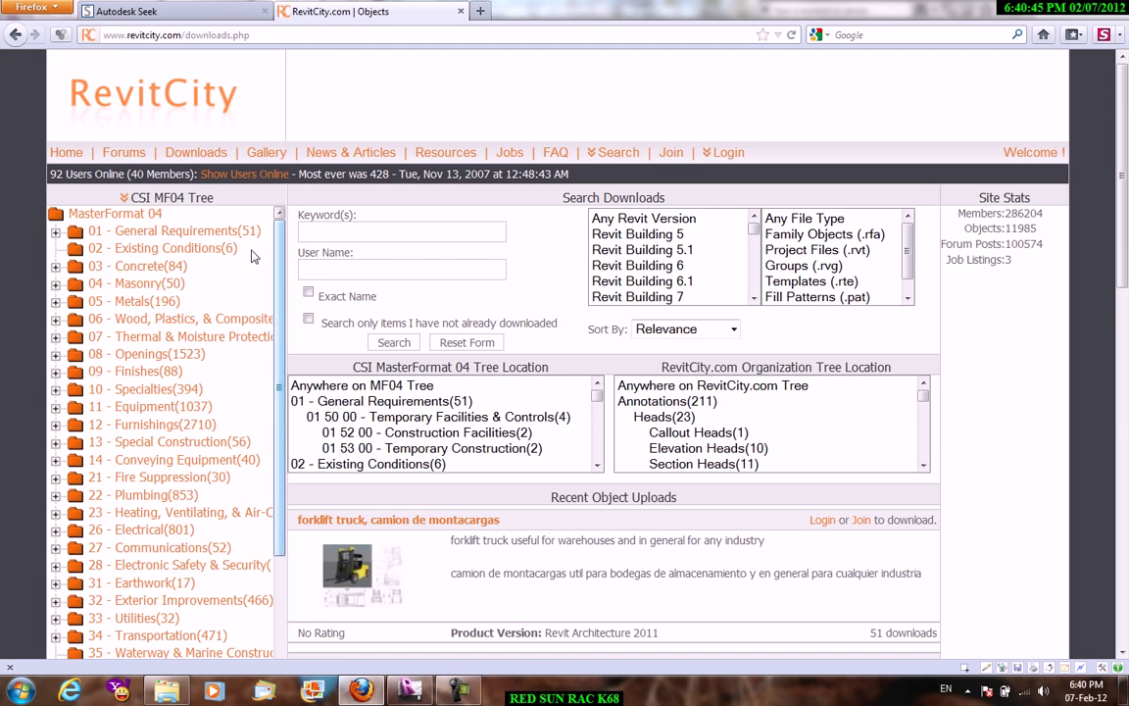
scroll(438, 403, "down", 3)
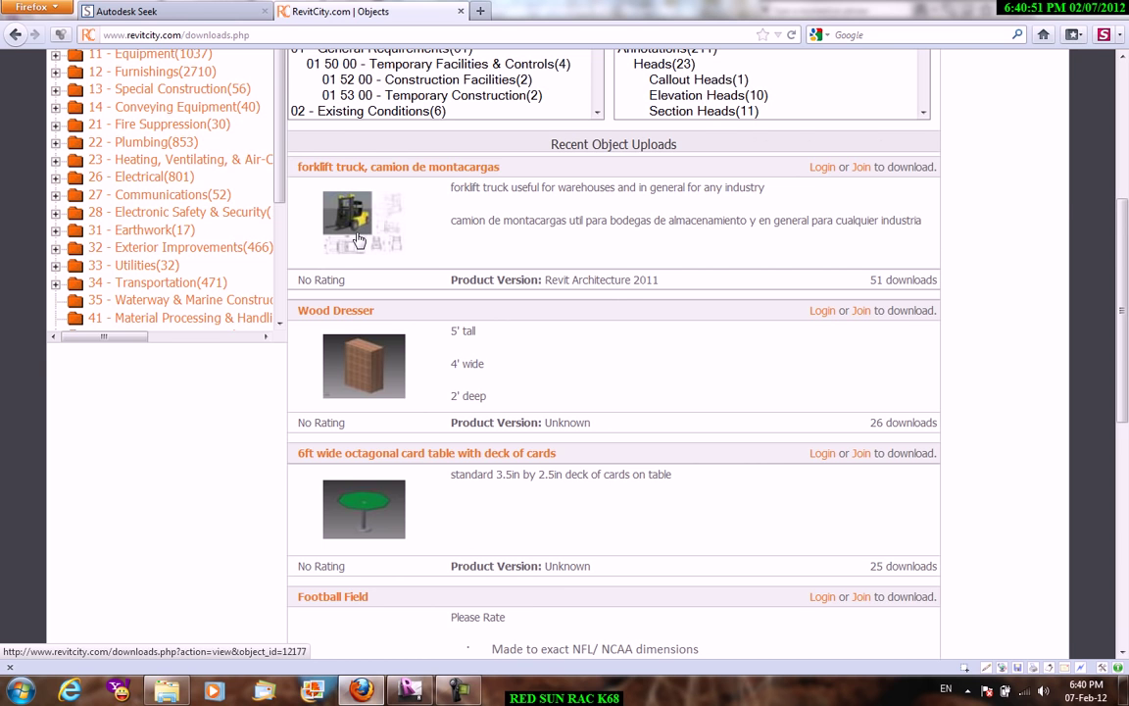
scroll(359, 240, "up", 3)
Browse the first page of the RevitCity image gallery
left_click(265, 154)
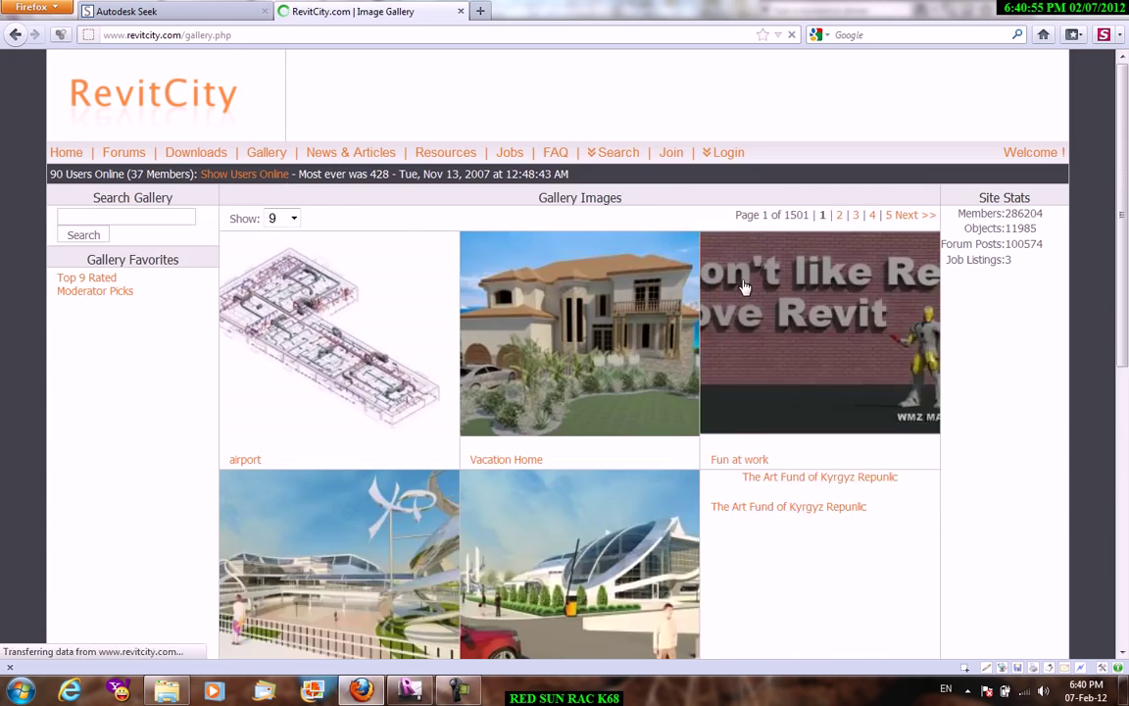
scroll(744, 286, "down", 2)
scroll(642, 348, "down", 2)
scroll(642, 348, "up", 2)
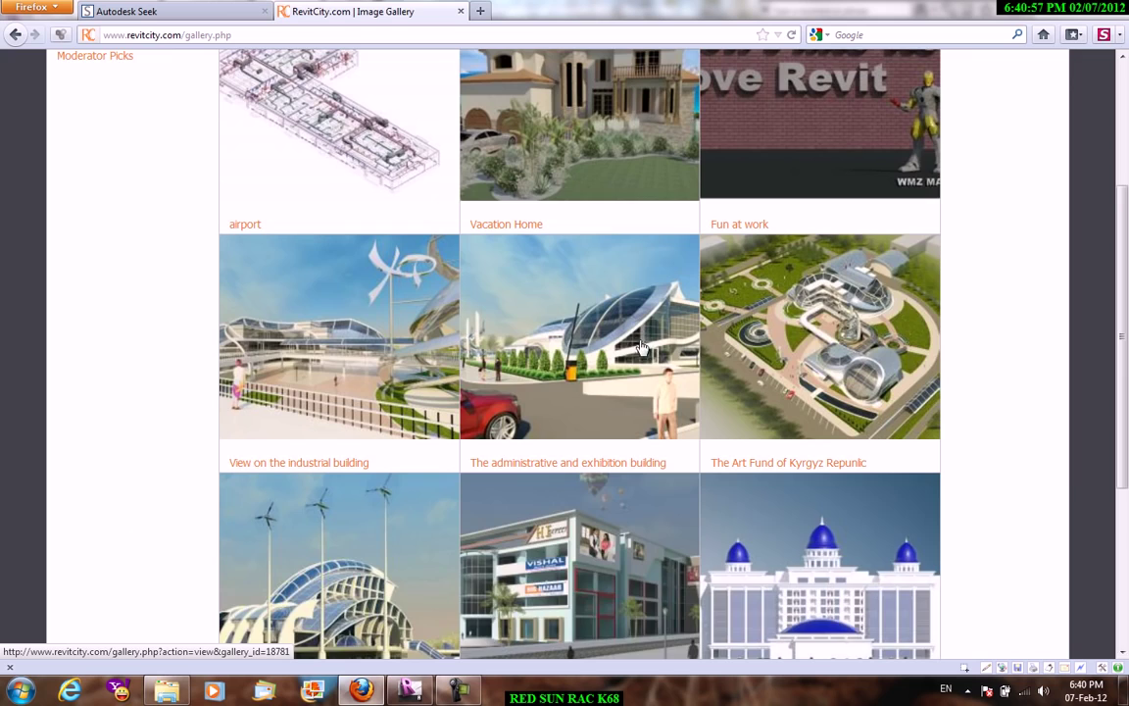
scroll(968, 373, "down", 3)
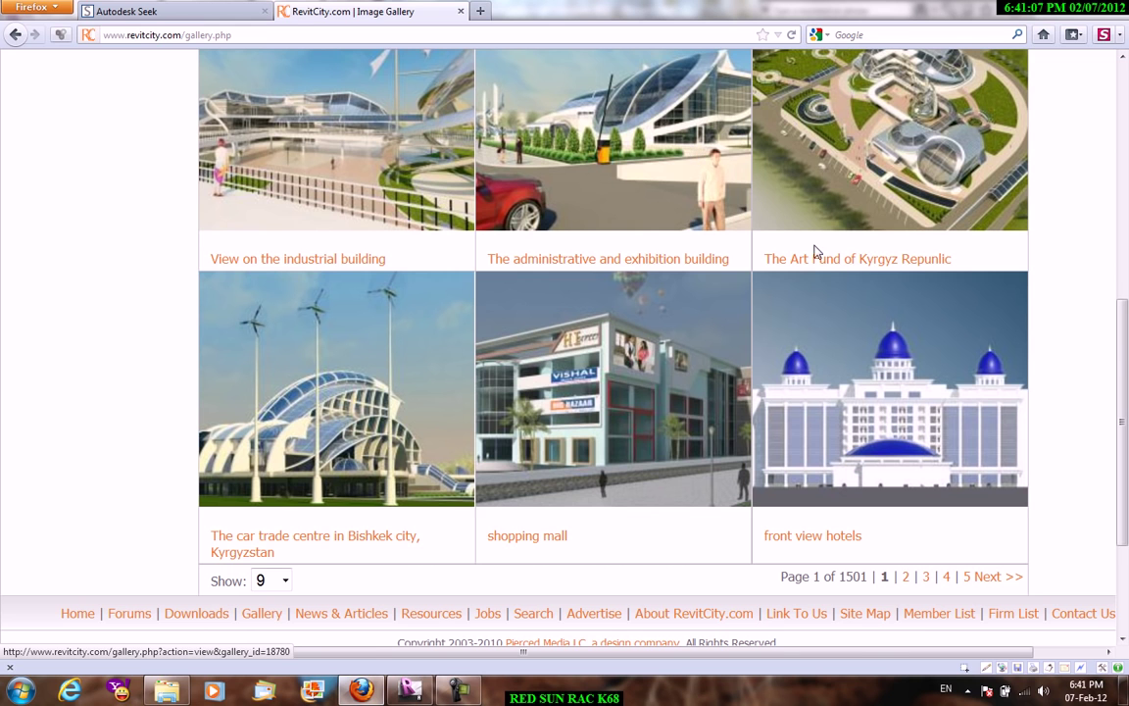
scroll(764, 211, "up", 2)
scroll(413, 182, "down", 5)
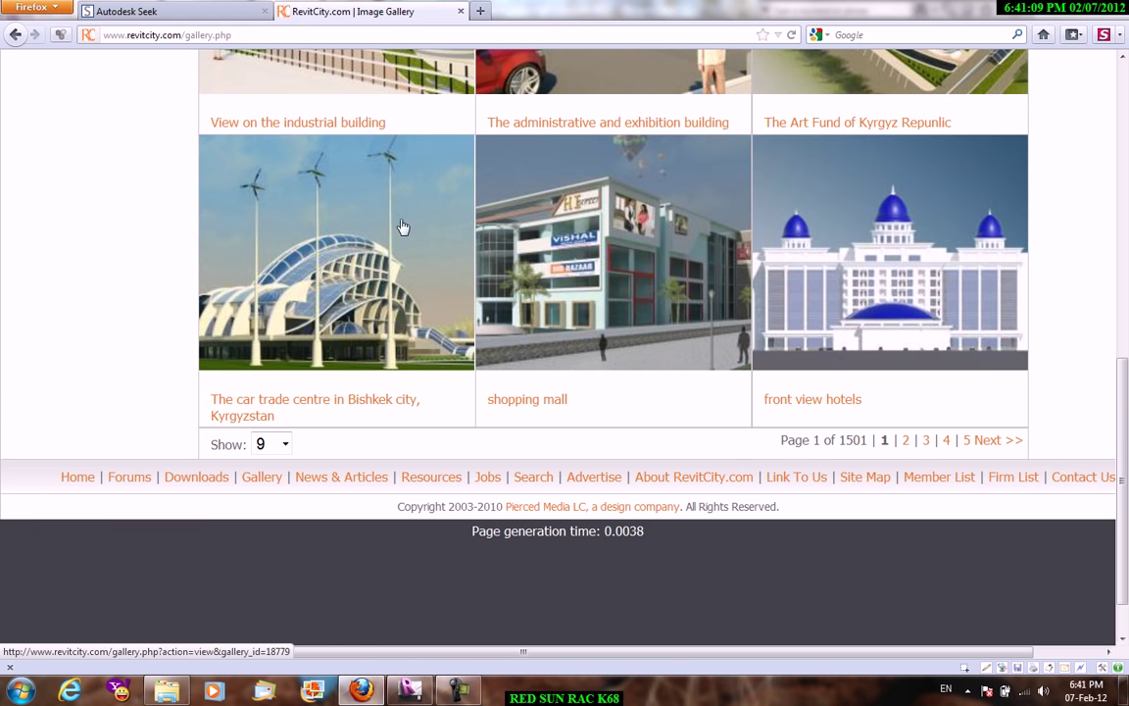
Browse the second page of the RevitCity image gallery
left_click(905, 440)
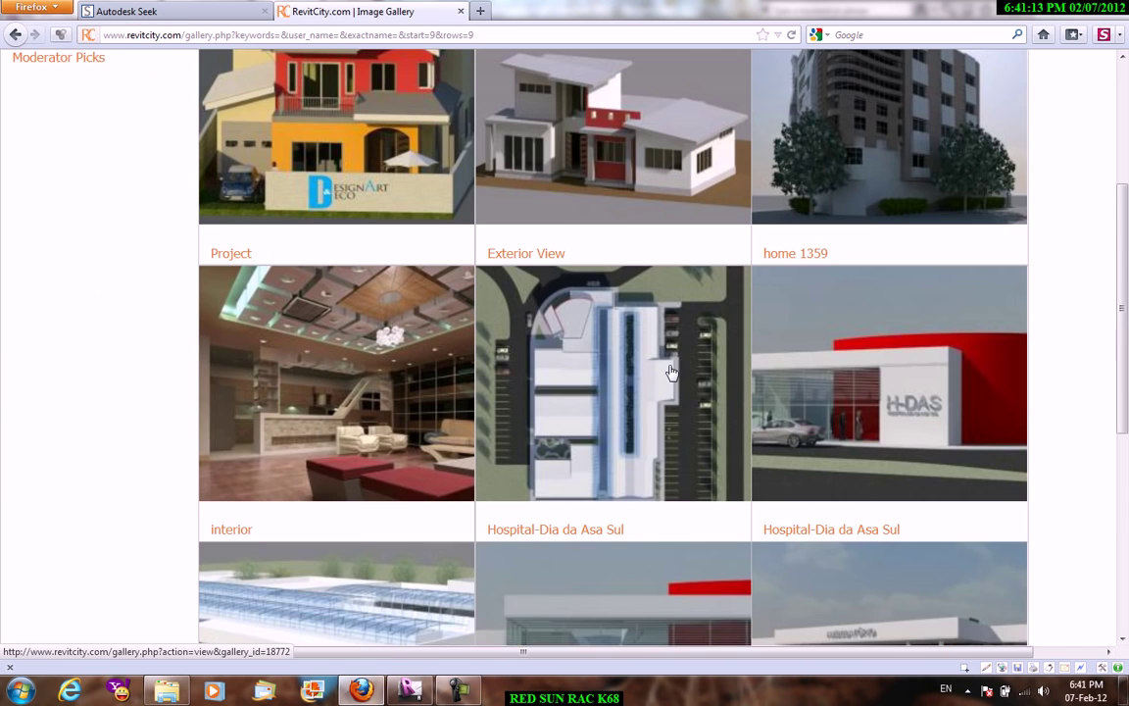
left_click(671, 372)
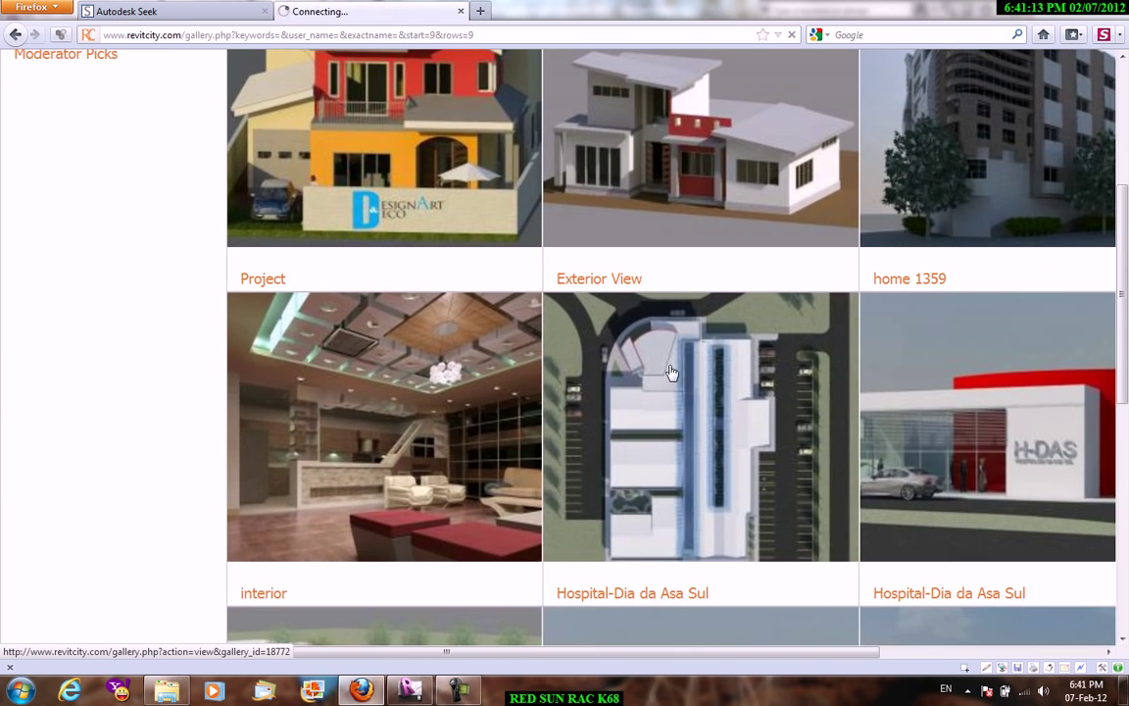
scroll(672, 372, "down", 4)
scroll(671, 371, "up", 2, "ctrl")
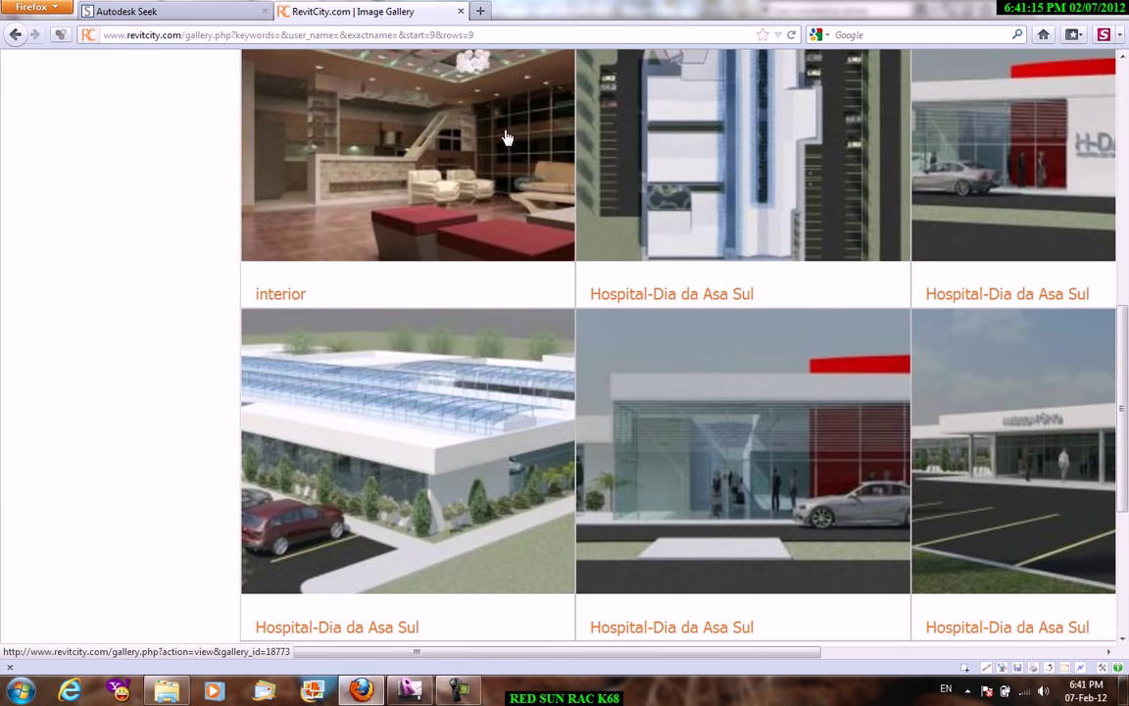
scroll(443, 302, "up", 3)
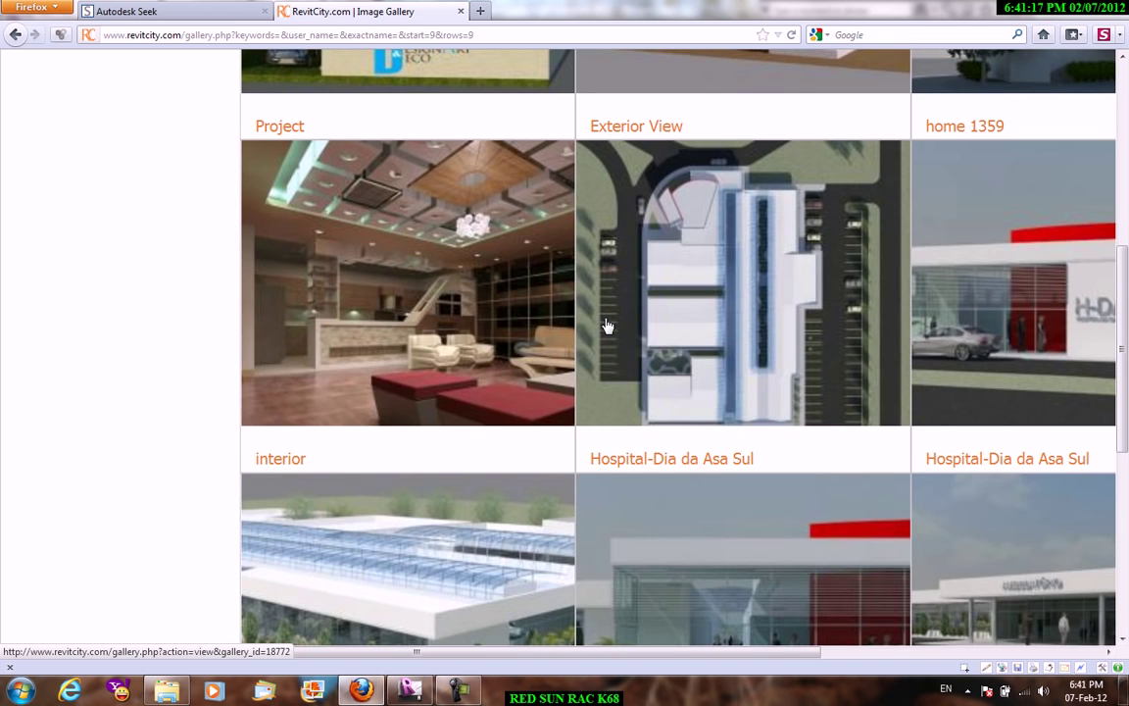
scroll(647, 313, "down", 4)
scroll(662, 309, "up", 4)
scroll(882, 299, "up", 5)
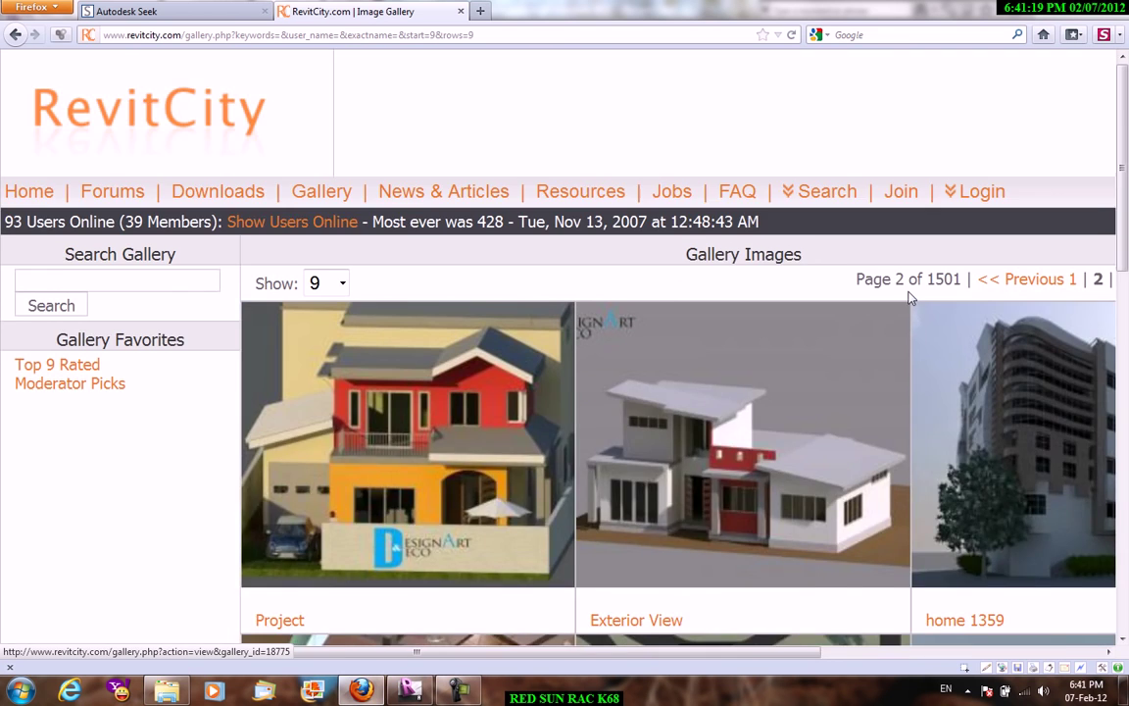
scroll(907, 300, "down", 2)
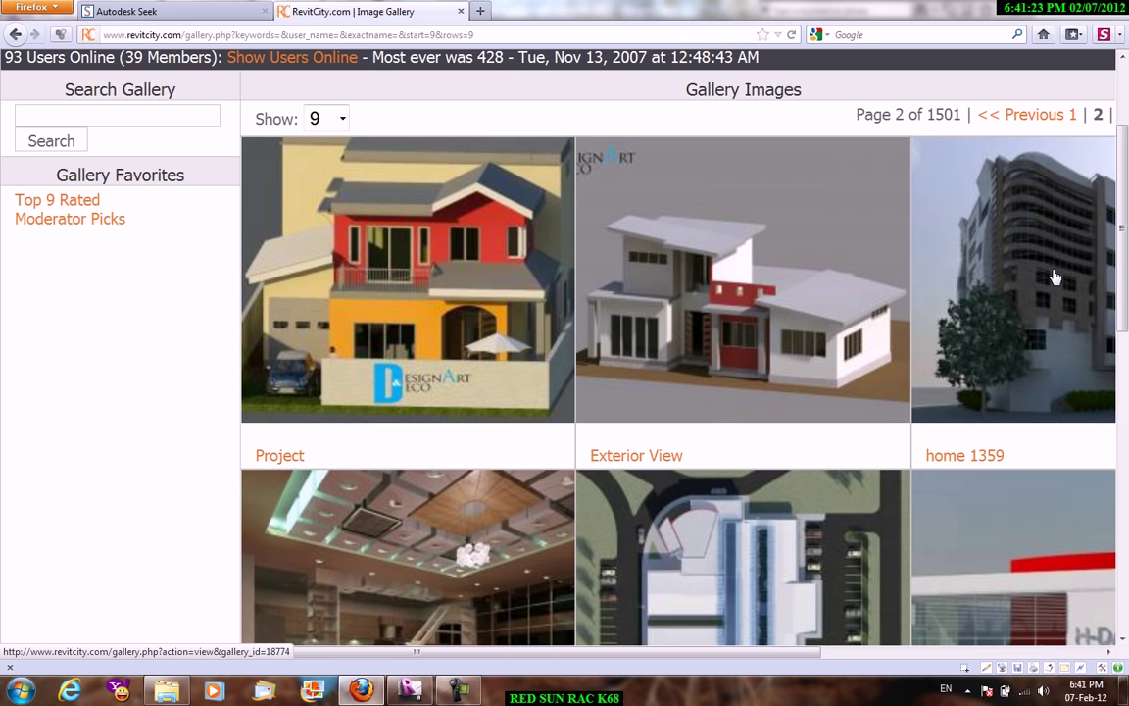
scroll(1020, 279, "down", 3)
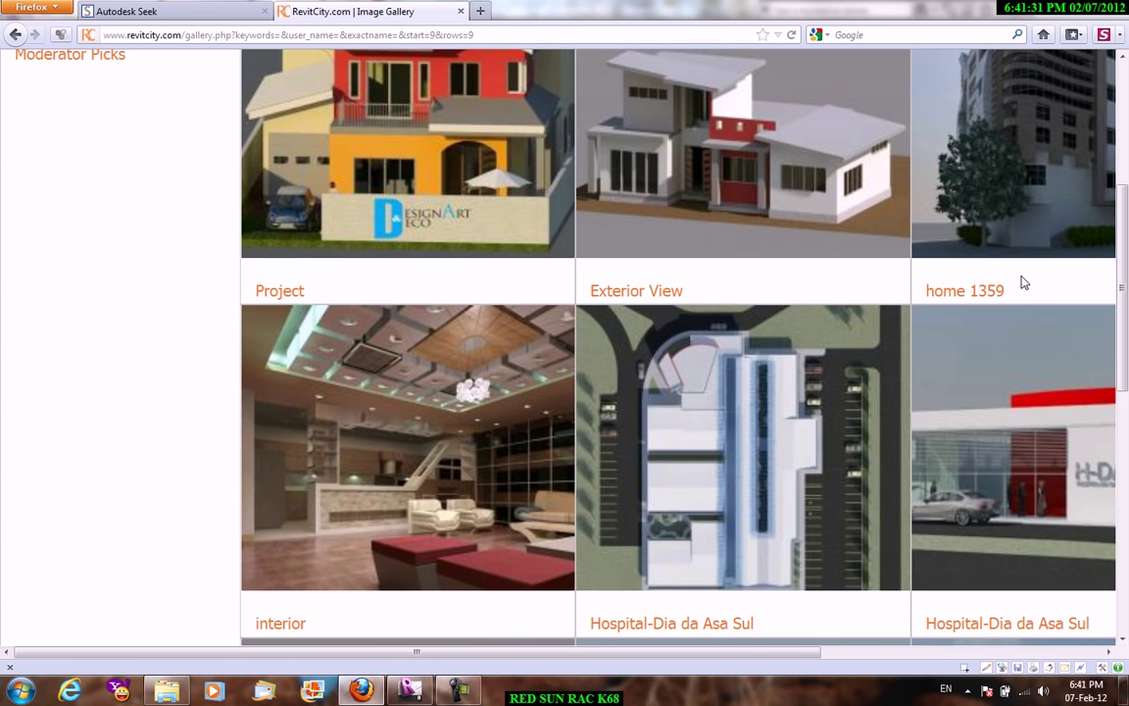
scroll(1019, 289, "down", 1, "ctrl")
scroll(972, 331, "down", 1, "ctrl")
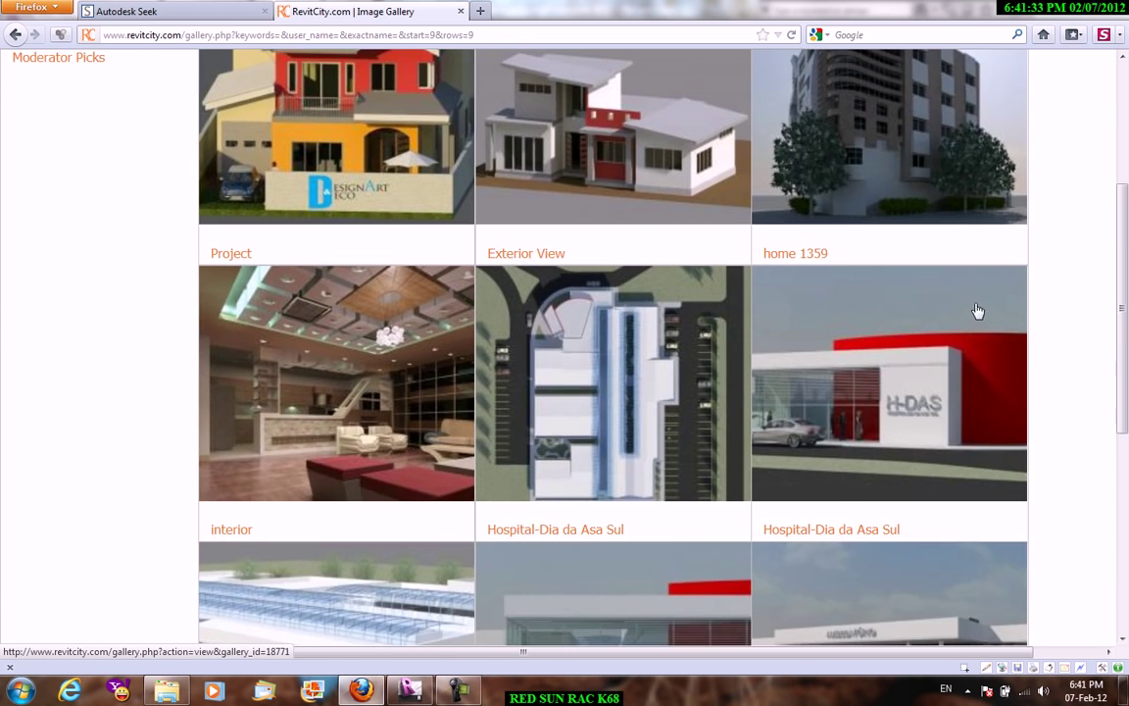
scroll(972, 330, "up", 5)
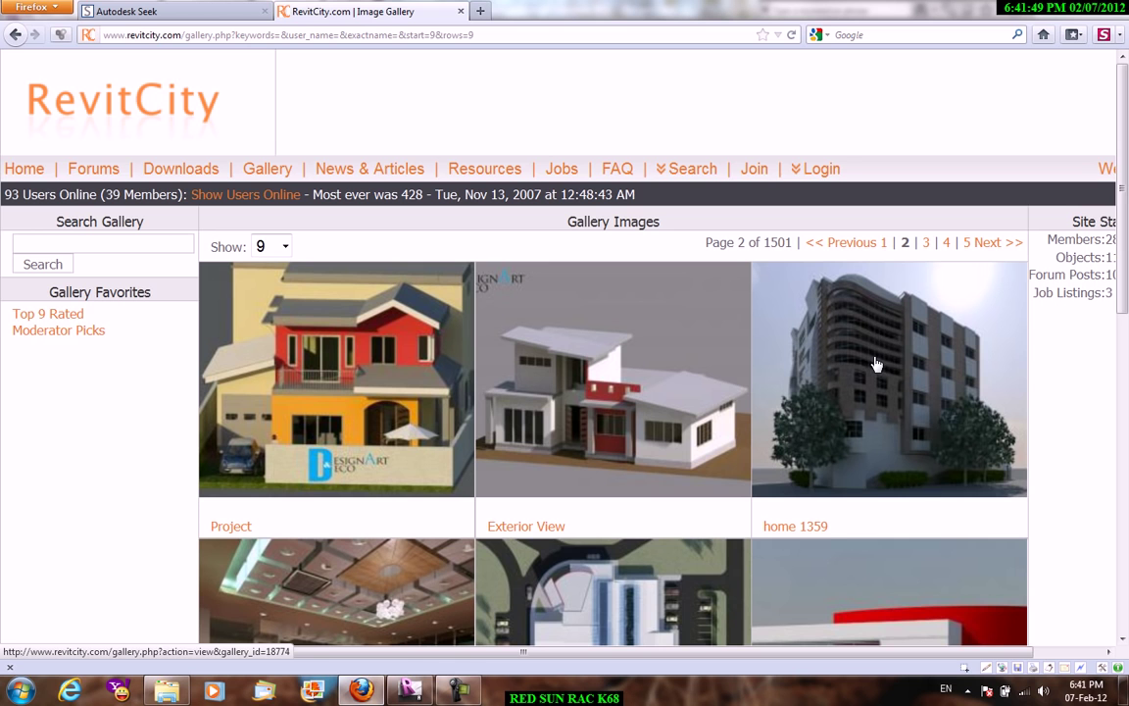
scroll(876, 364, "down", 5)
scroll(876, 364, "down", 3)
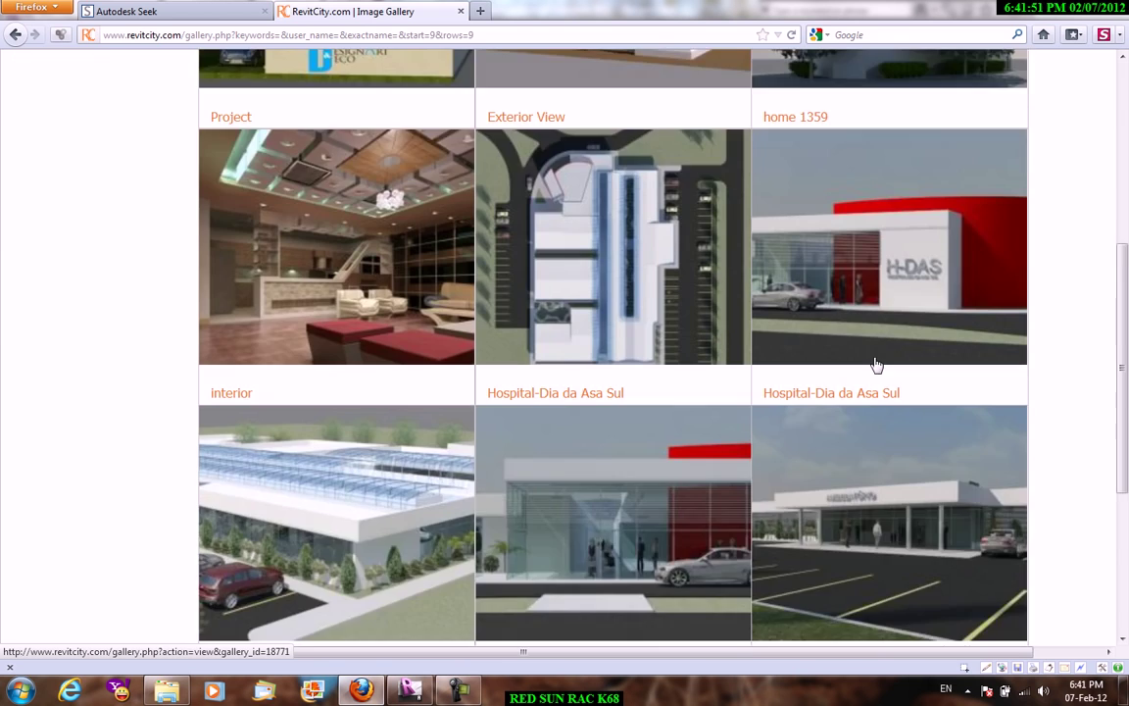
scroll(877, 364, "down", 2)
scroll(321, 355, "up", 3)
scroll(516, 392, "down", 5)
scroll(784, 328, "up", 3)
scroll(795, 335, "down", 3)
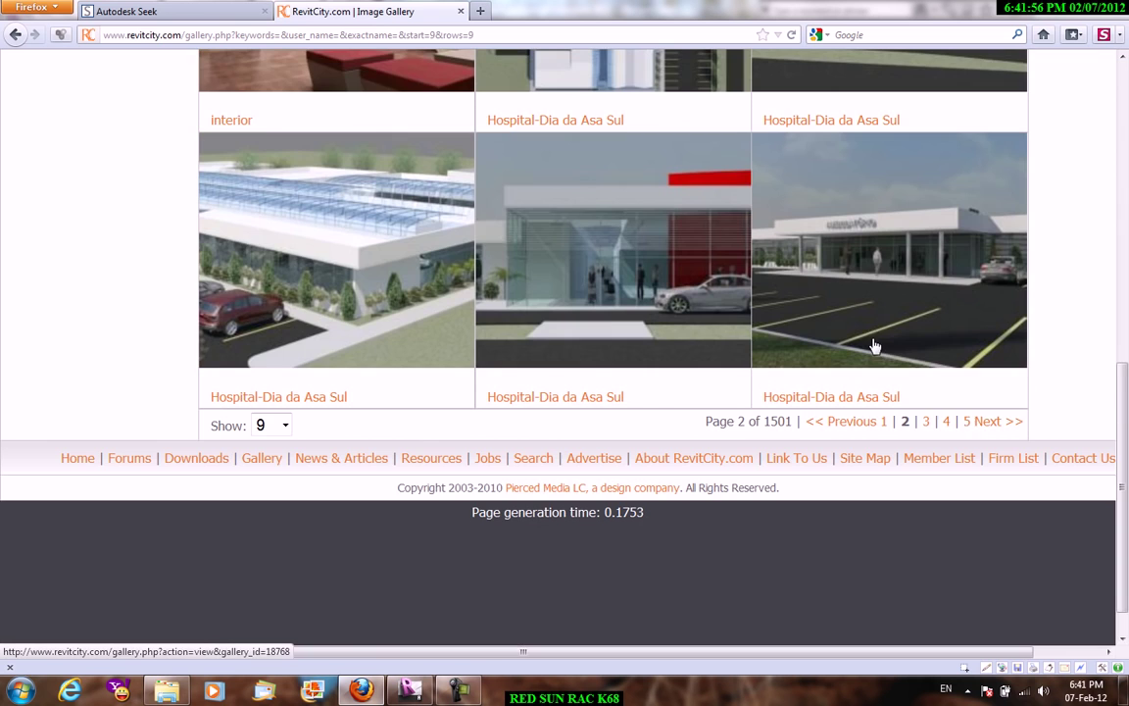
Look through gallery page 3, then switch to Windows Explorer
left_click(926, 425)
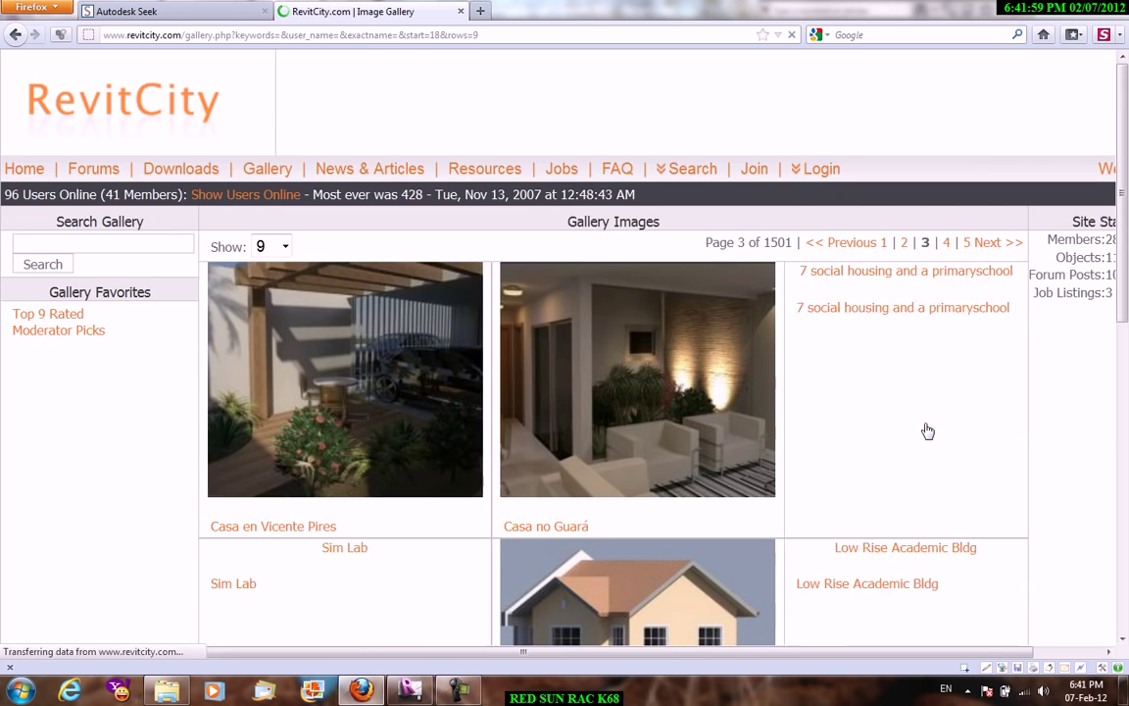
scroll(926, 430, "down", 5)
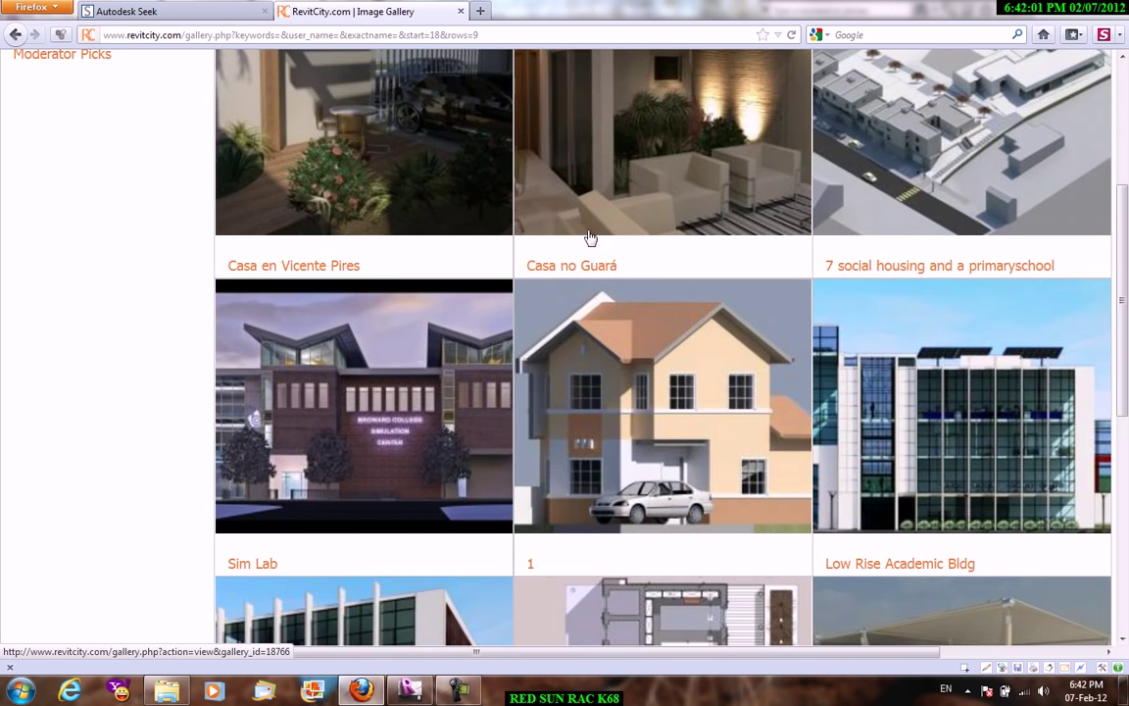
scroll(587, 242, "down", 5)
scroll(765, 261, "up", 3)
scroll(743, 275, "down", 3)
scroll(392, 238, "up", 5)
scroll(596, 326, "up", 4)
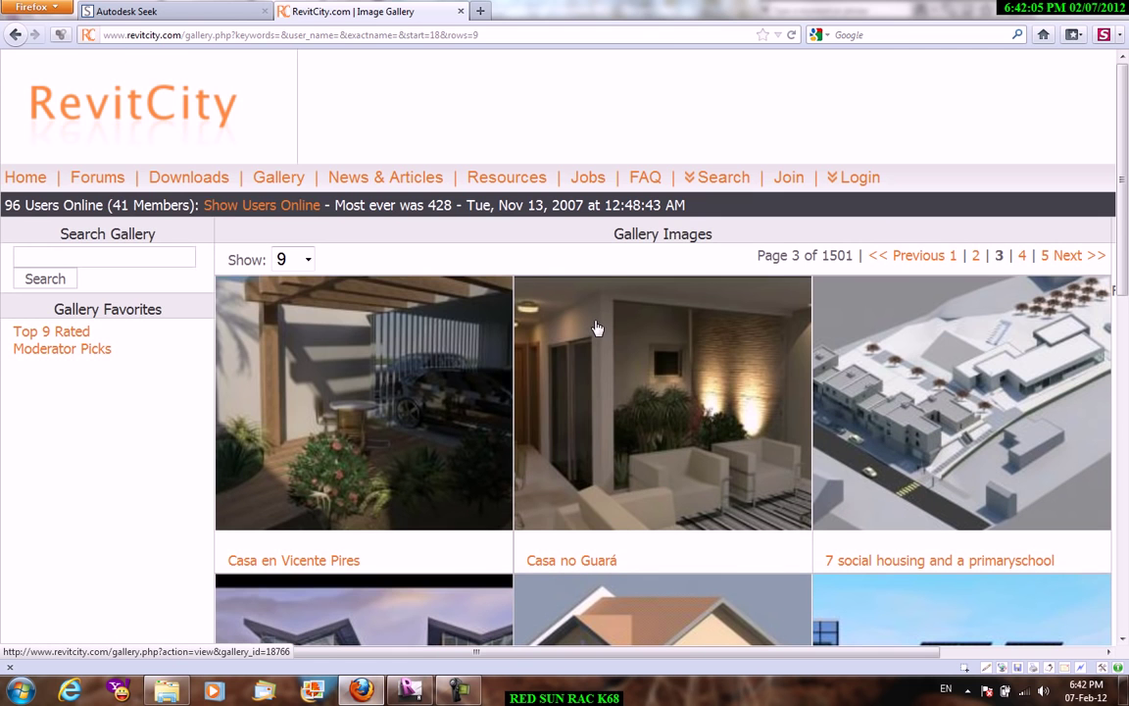
left_click(166, 691)
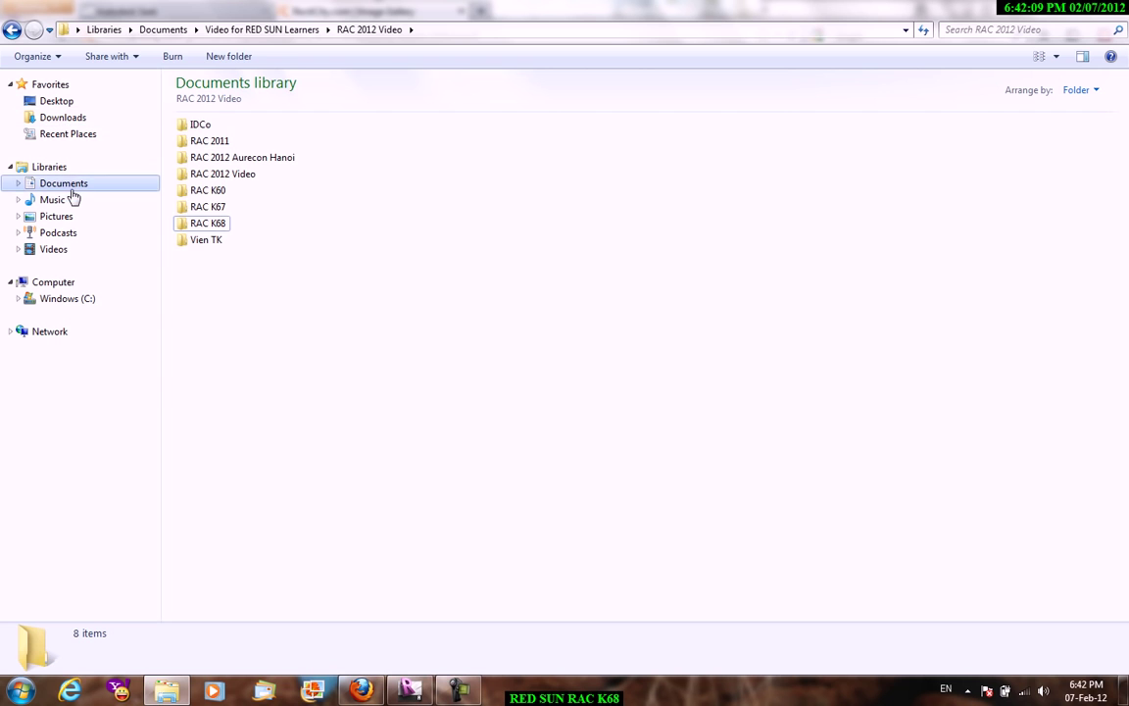
Navigate to C:\RST Aurecon Training\Bai Tap Revit RED SUN\Bai tap RACRSTMEP\BT RAC, checking BT RAC 1 and 2
left_click(85, 187)
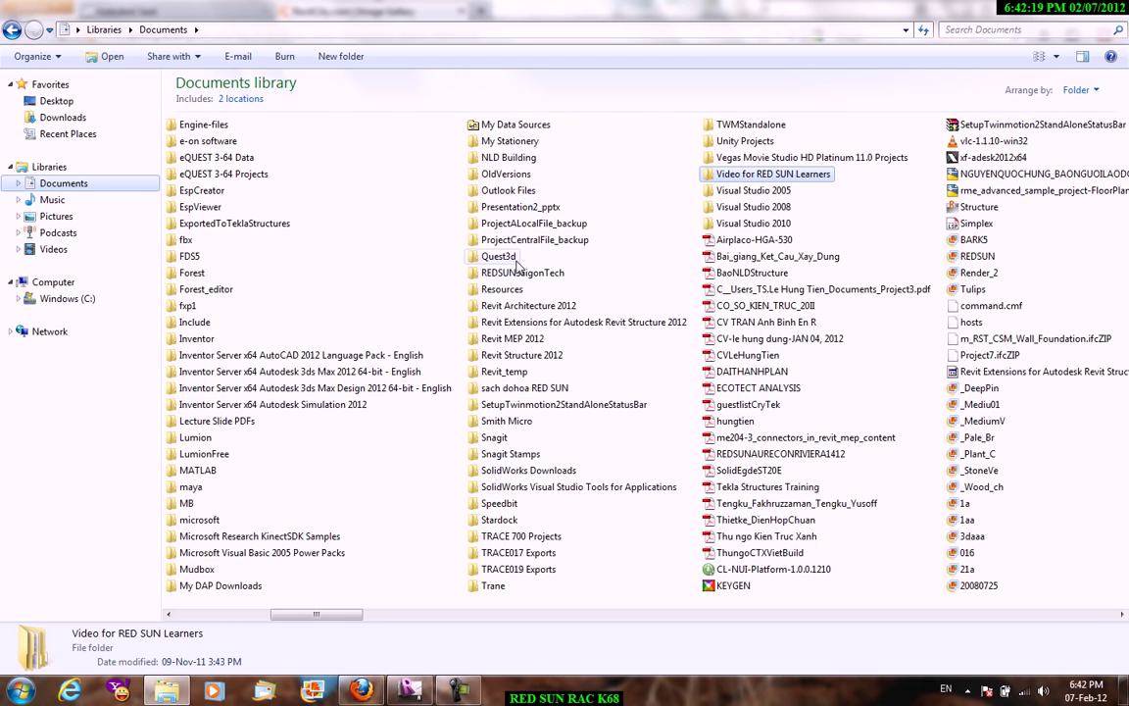
left_click(78, 298)
double_click(259, 593)
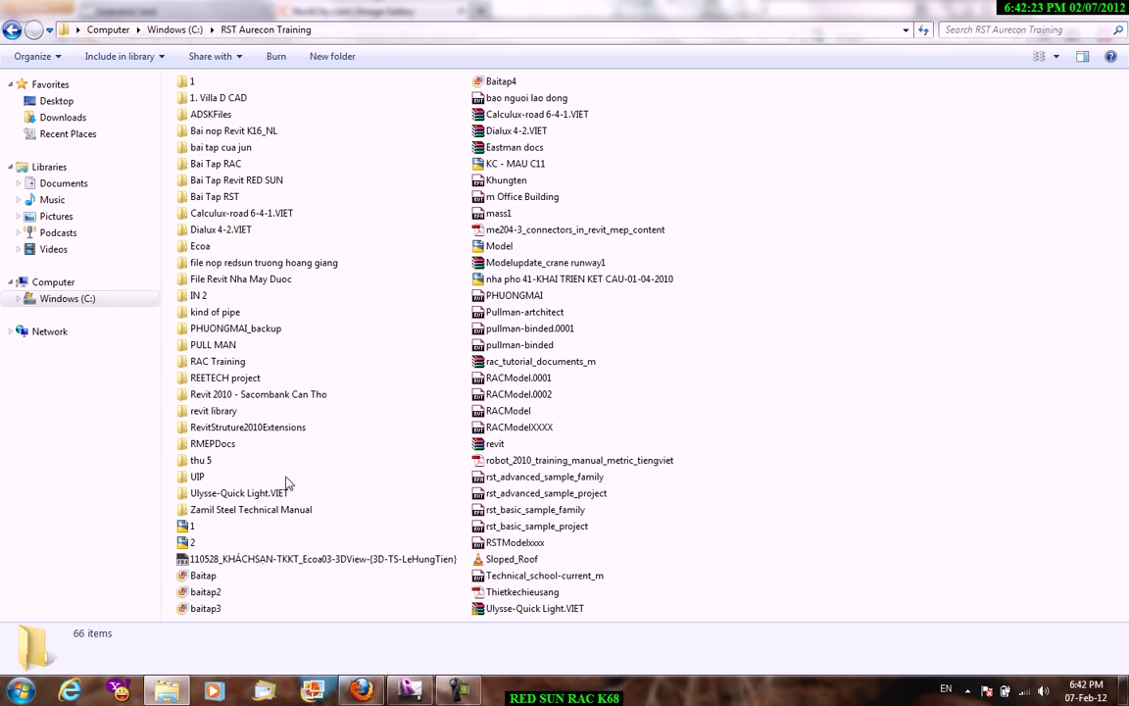
double_click(264, 182)
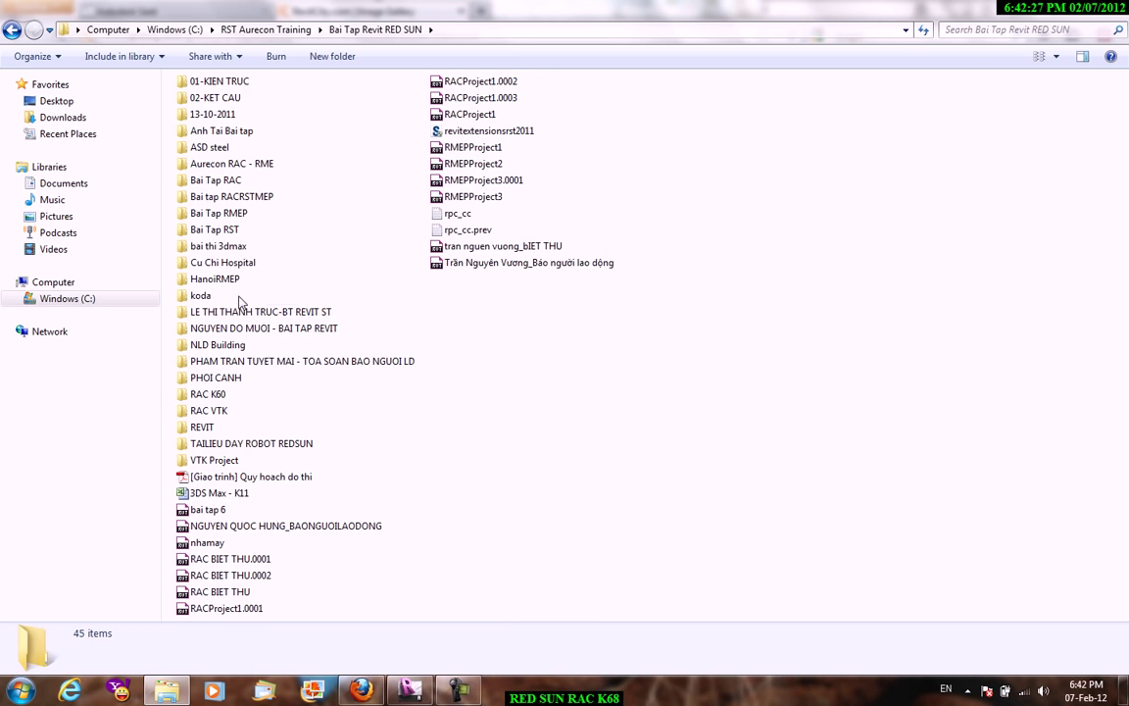
double_click(236, 200)
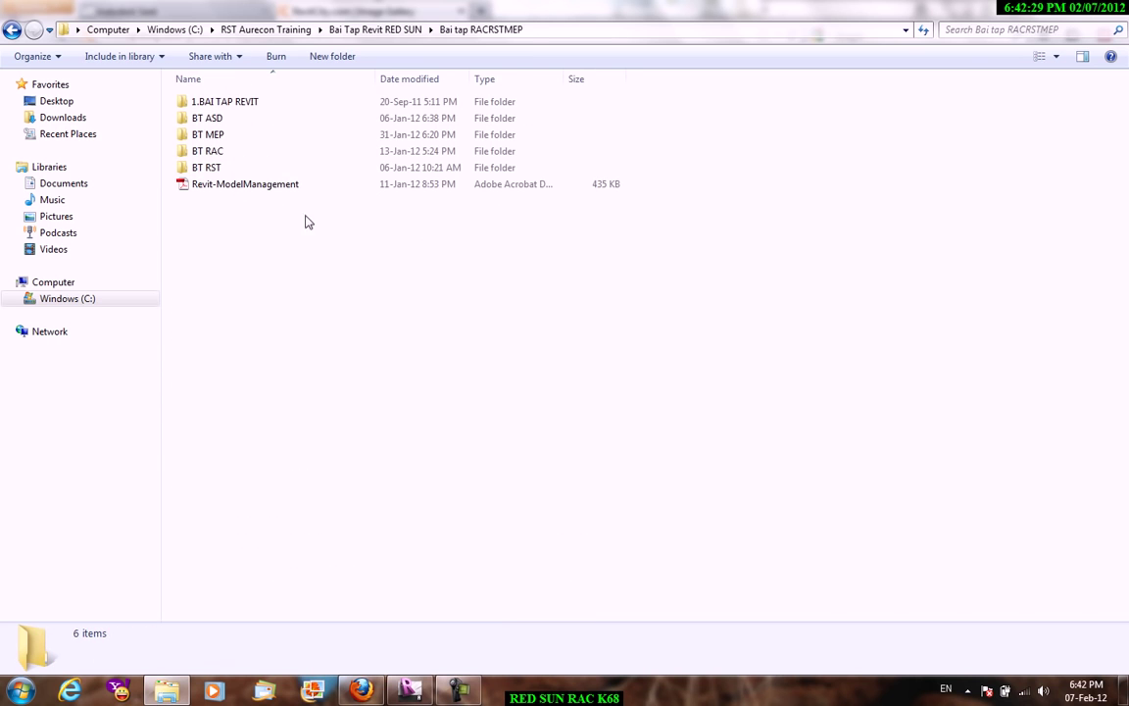
left_click(219, 154)
double_click(220, 154)
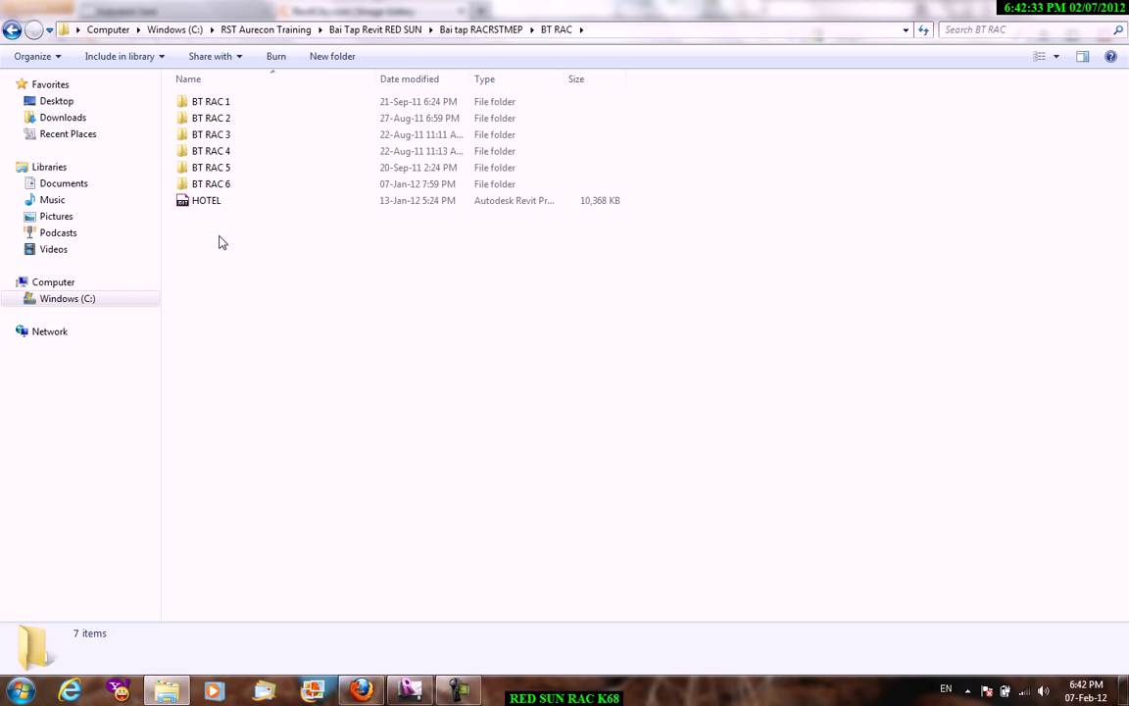
double_click(227, 102)
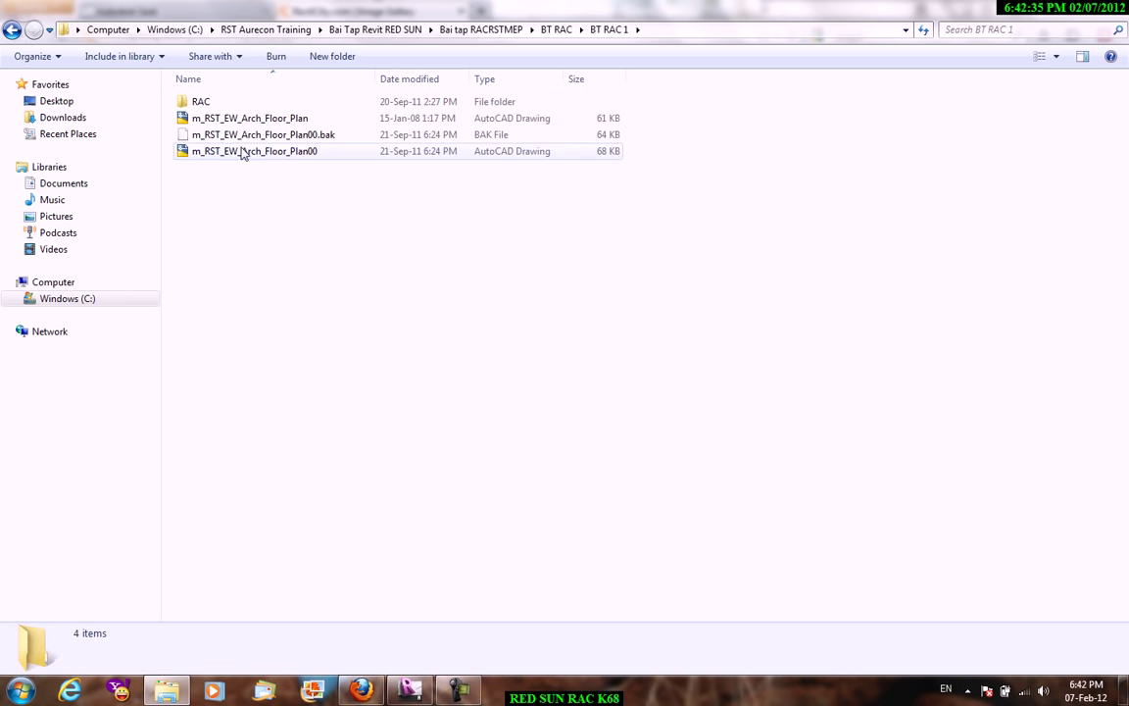
left_click(501, 33)
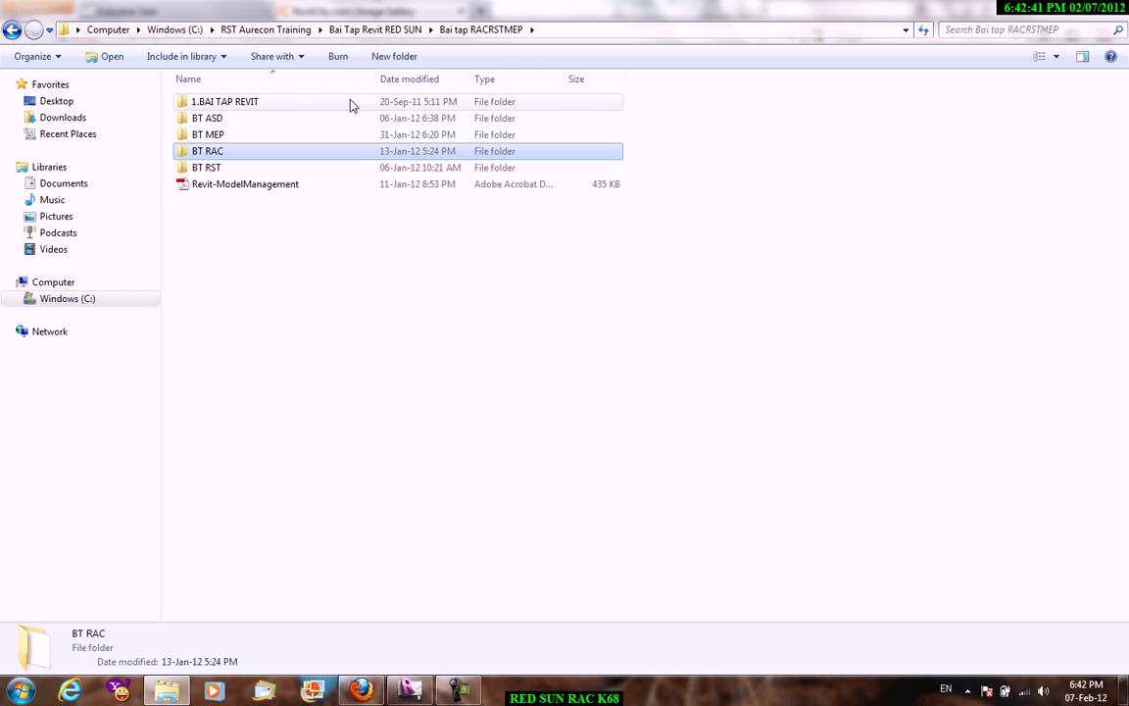
double_click(294, 153)
double_click(234, 129)
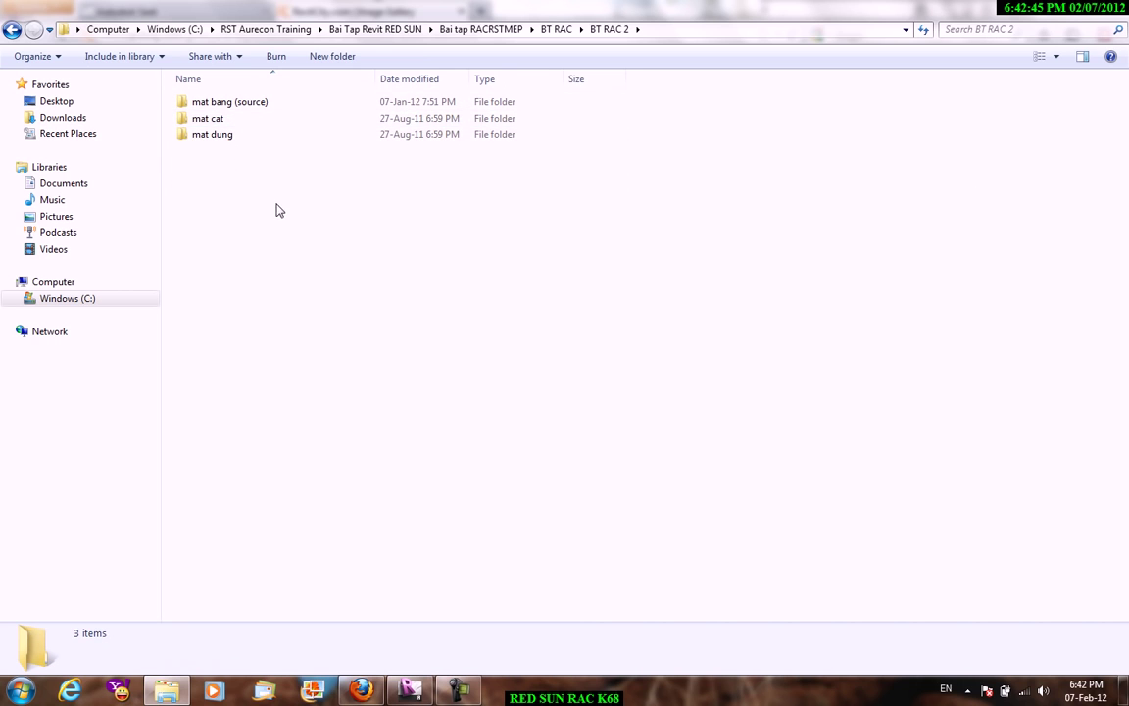
left_click(556, 30)
Open BT RAC 3\RAC - file anh and preview RAC-1 in the photo viewer
double_click(224, 136)
double_click(228, 103)
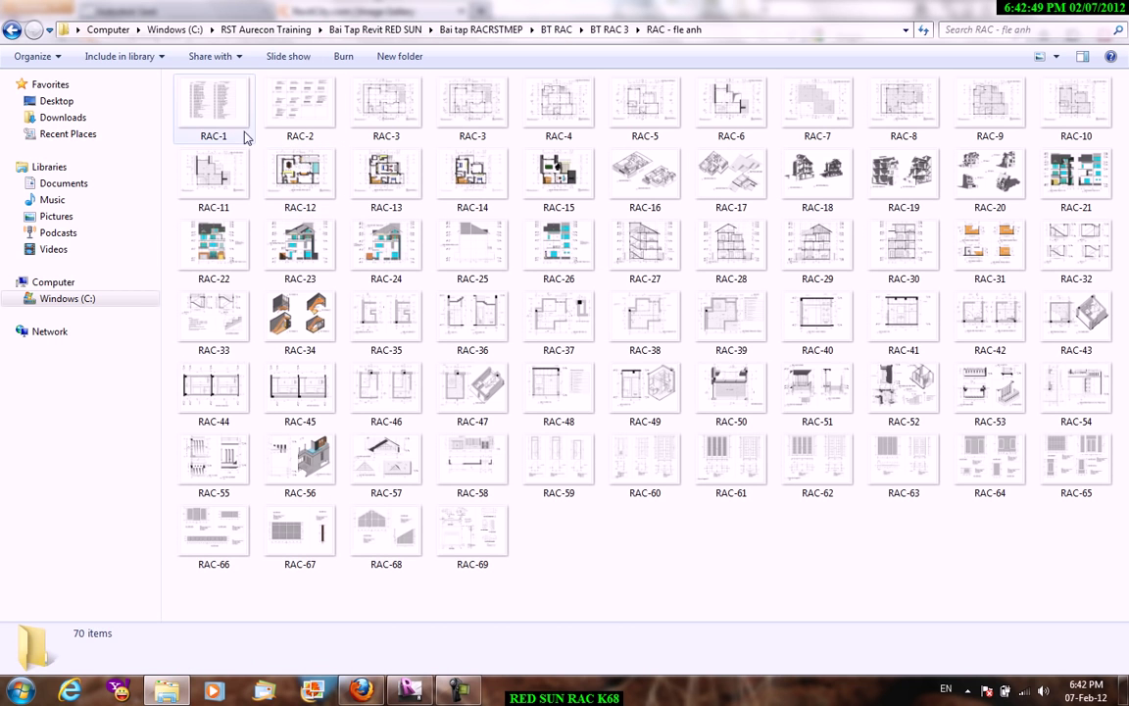
left_click(232, 125)
right_click(232, 125)
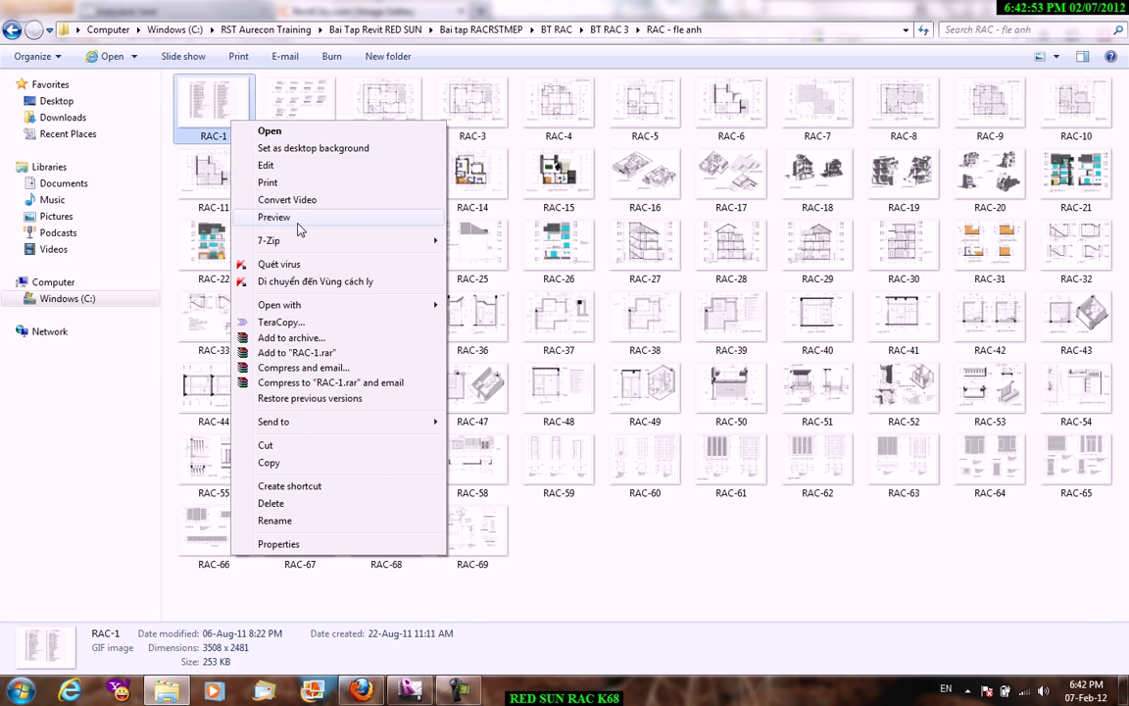
left_click(284, 217)
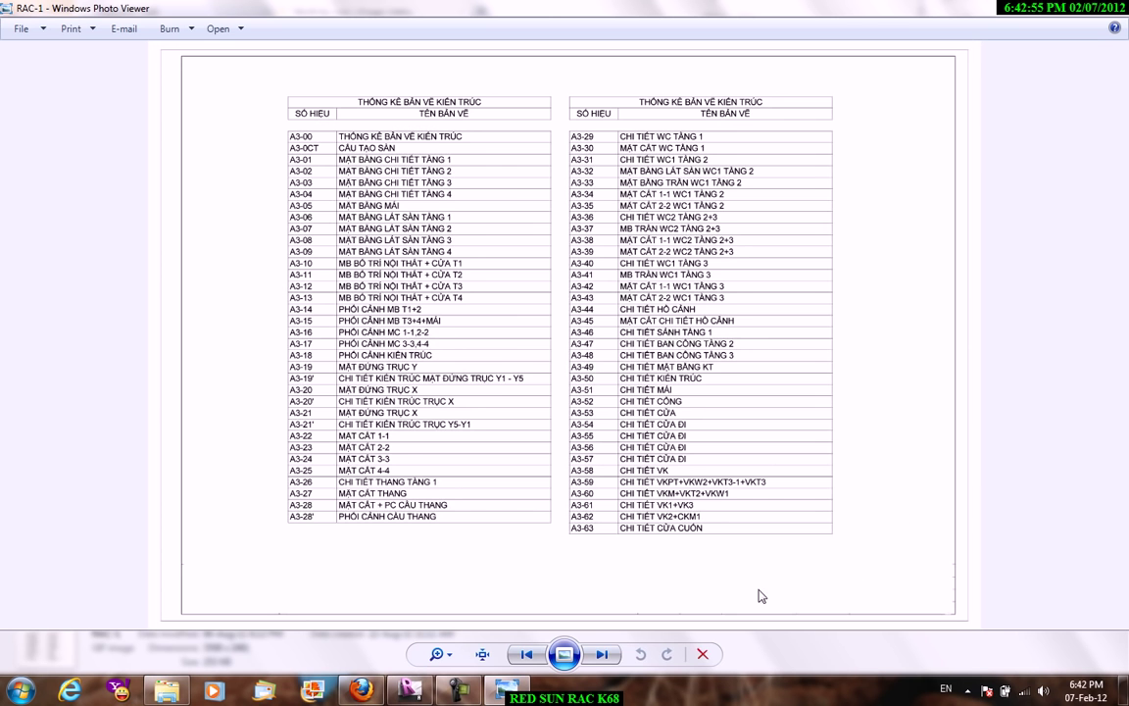
Page from RAC-2 through the plan, tiling and furniture sheets to RAC-18's section perspectives
left_click(603, 654)
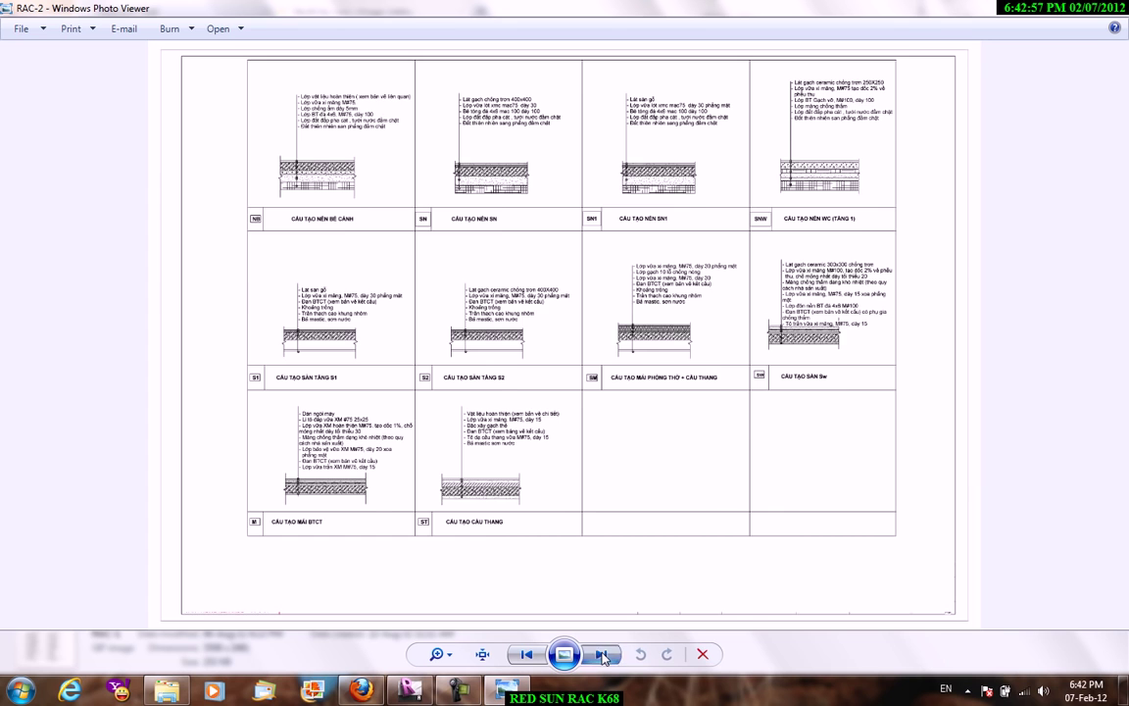
left_click(603, 654)
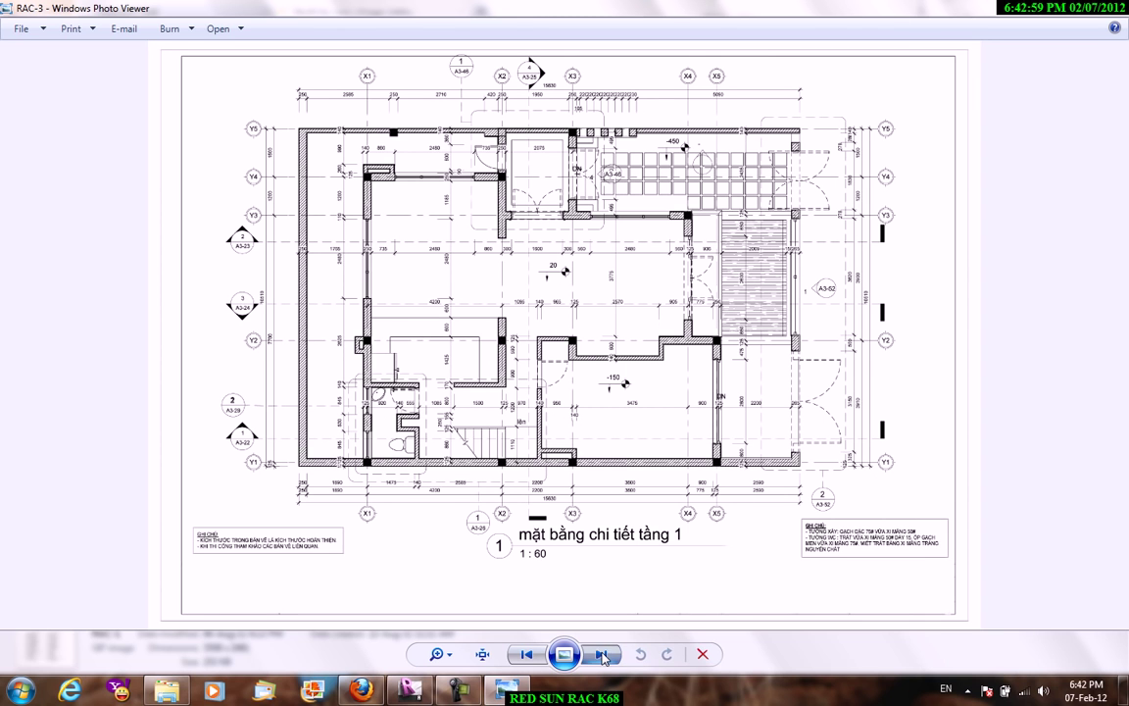
left_click(603, 654)
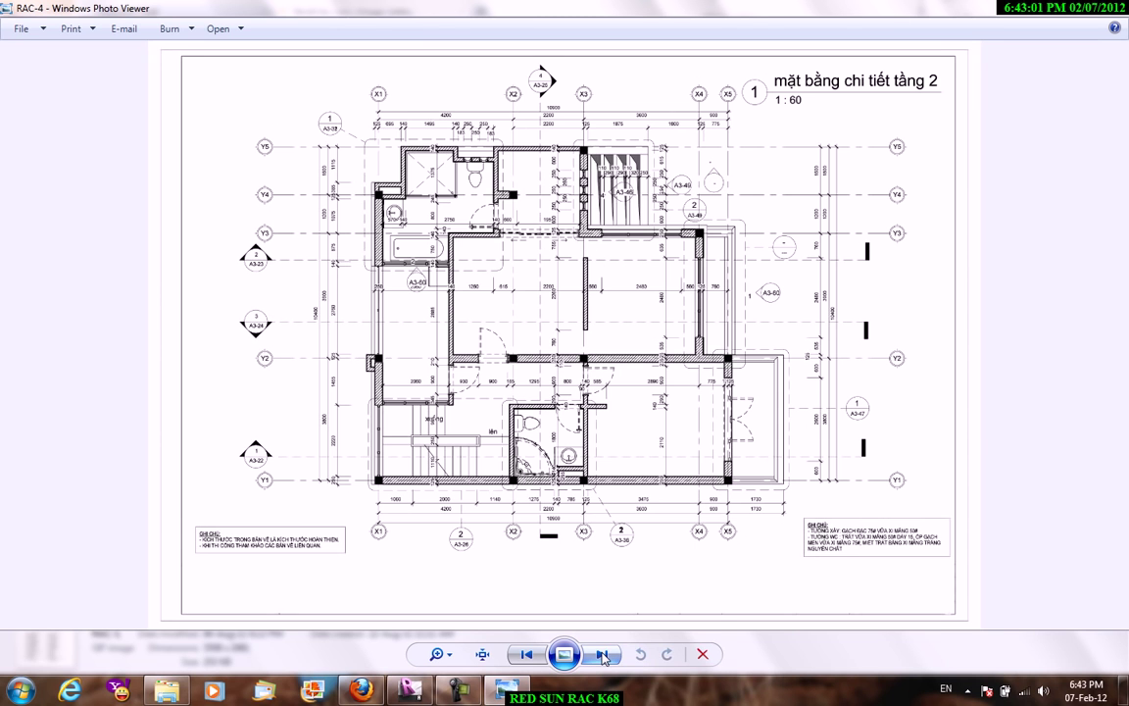
left_click(603, 654)
left_click(603, 655)
left_click(603, 655)
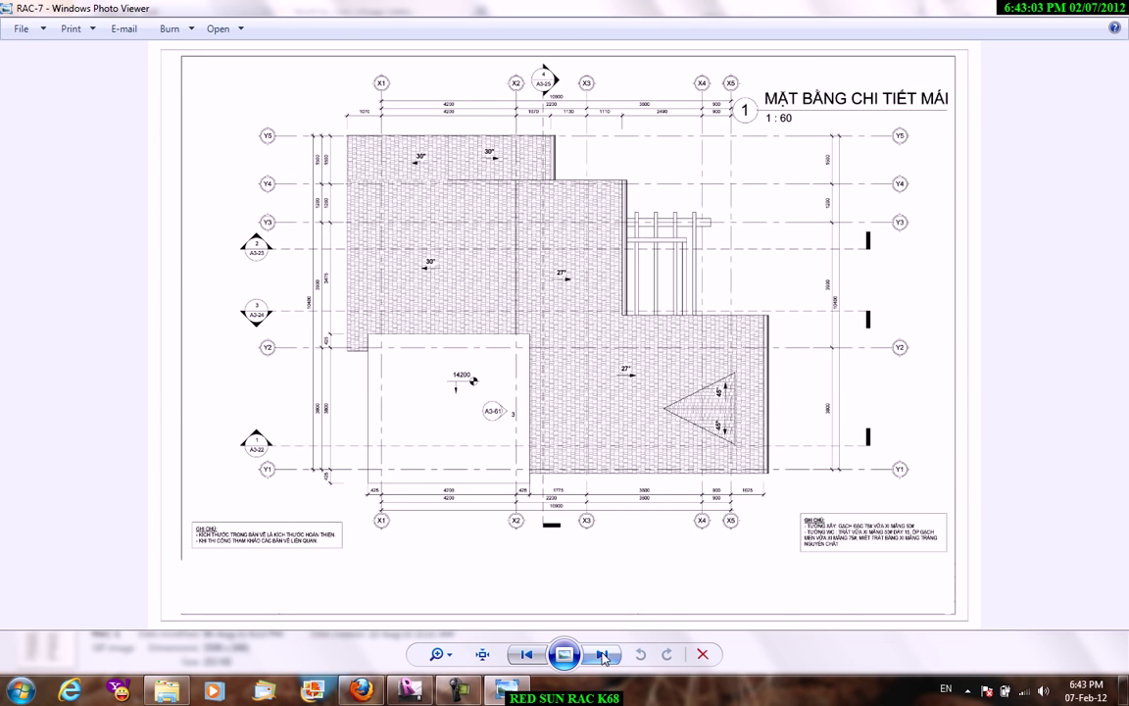
left_click(602, 654)
left_click(602, 654)
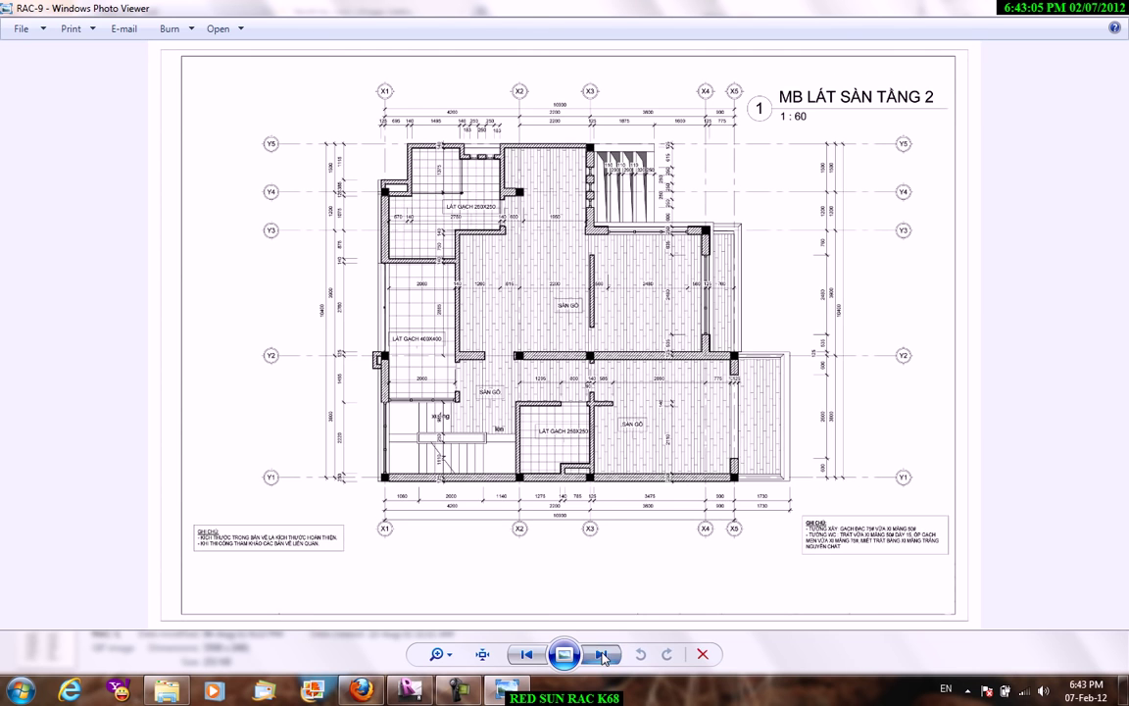
left_click(602, 654)
left_click(603, 654)
left_click(603, 654)
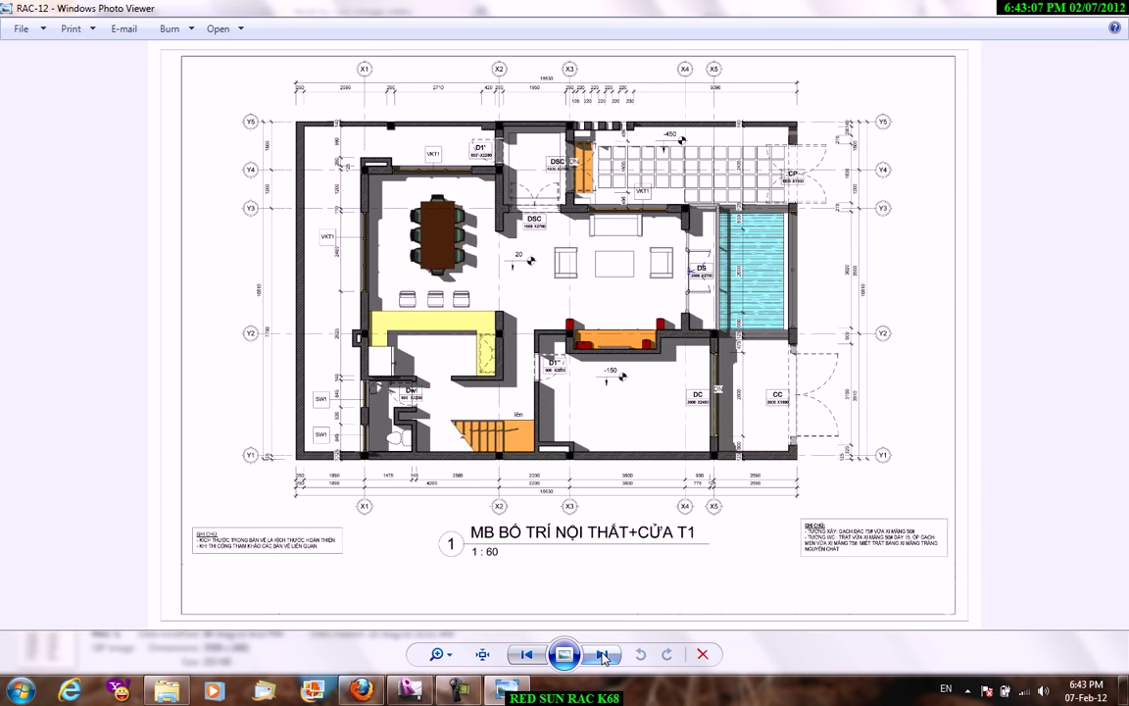
left_click(603, 654)
left_click(603, 655)
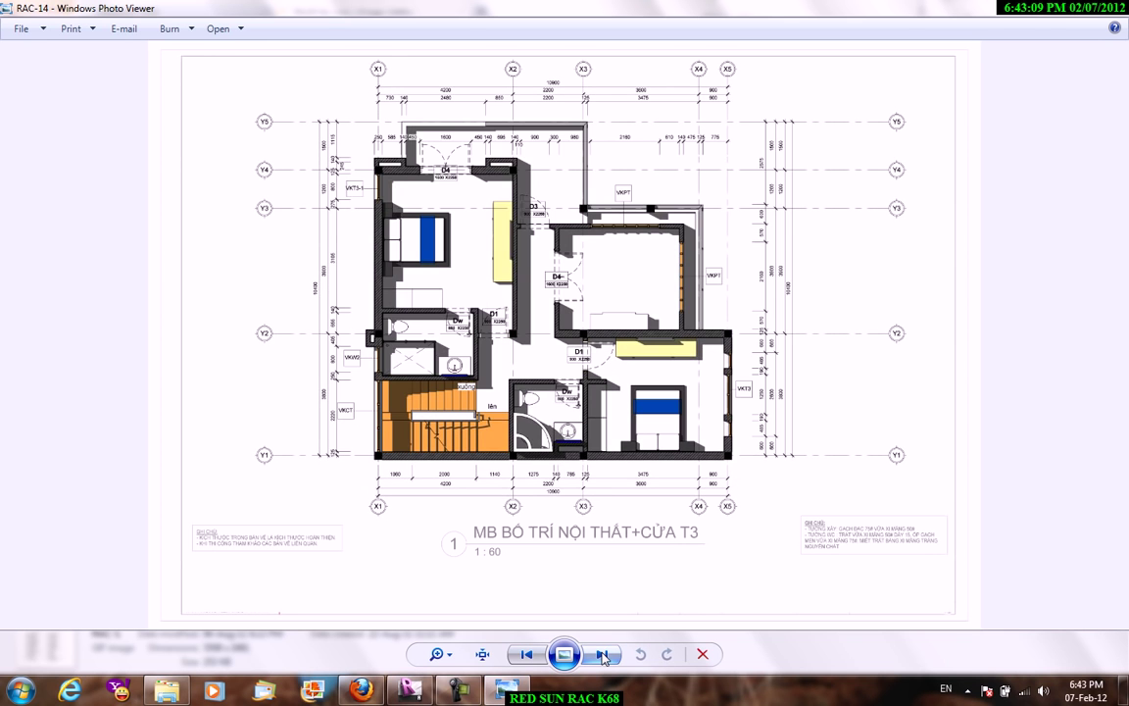
left_click(603, 654)
left_click(602, 655)
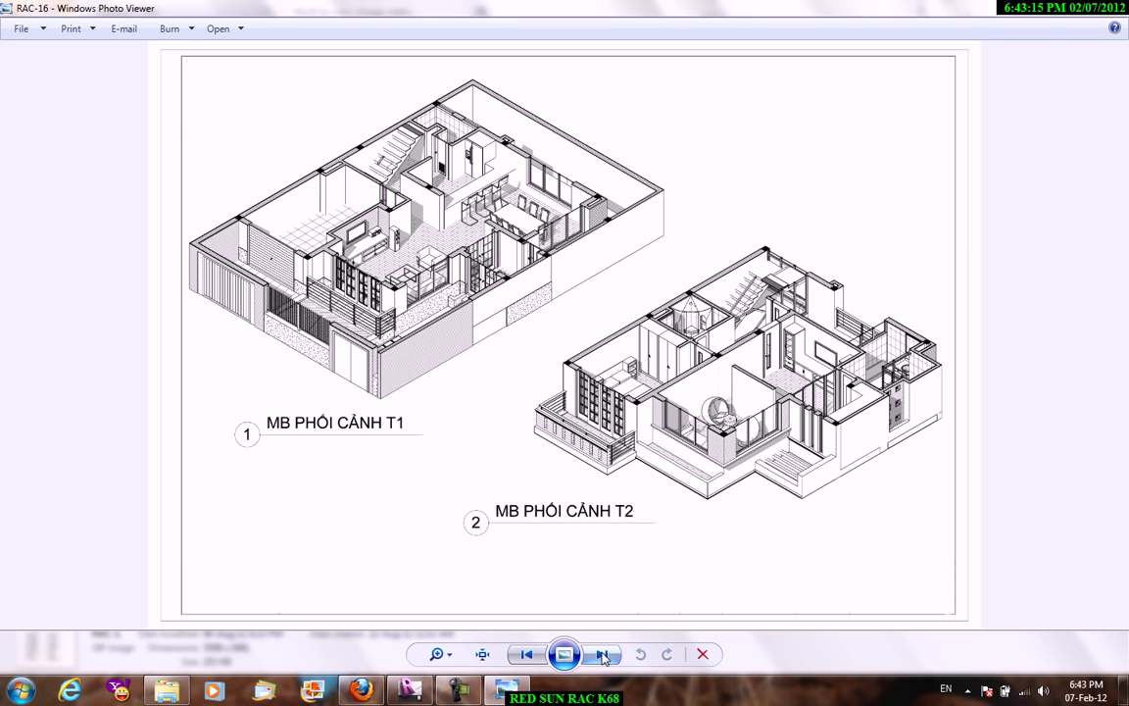
left_click(603, 654)
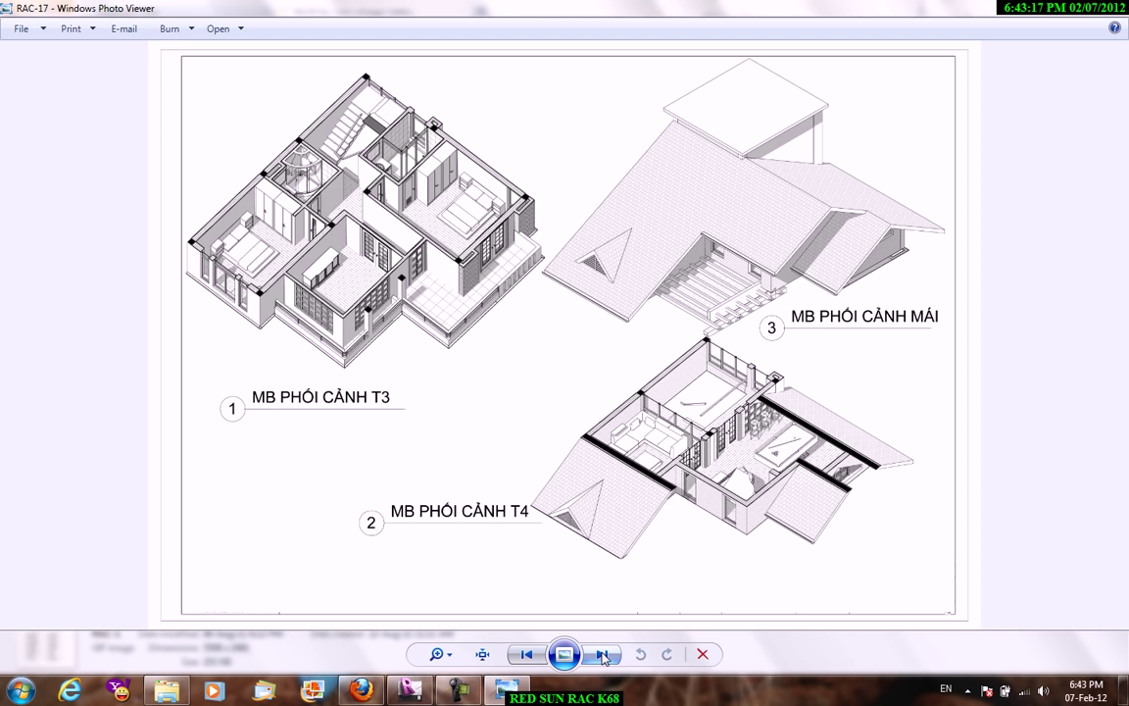
left_click(603, 655)
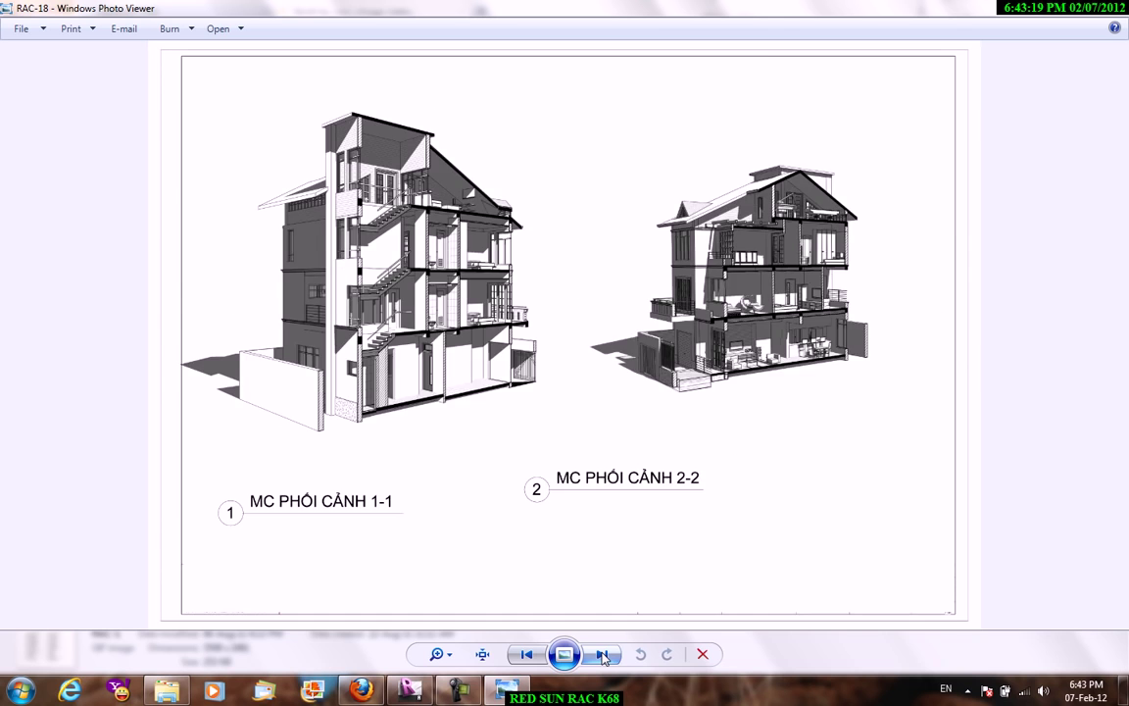
Zoom into the 1-1 and 2-2 perspectives, then advance to RAC-19's 3-3 and 4-4 sections
scroll(495, 385, "up", 1)
scroll(495, 386, "up", 1)
scroll(495, 385, "up", 1)
scroll(494, 386, "down", 2)
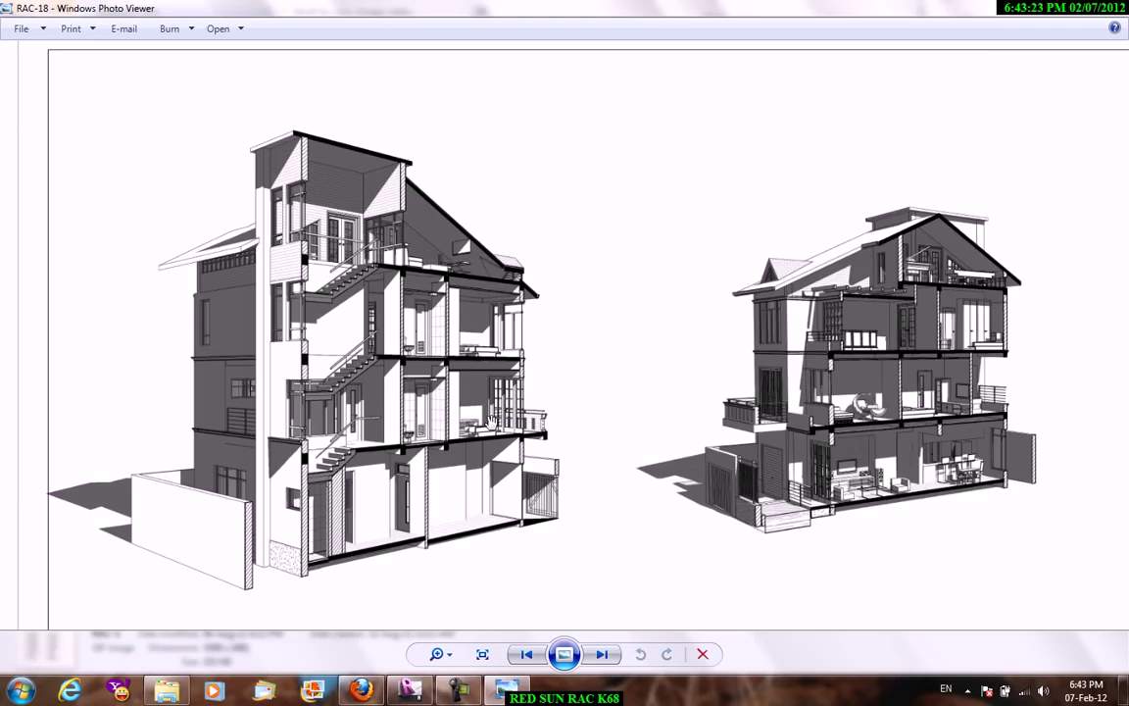
scroll(537, 398, "down", 1)
scroll(537, 398, "up", 1)
scroll(358, 224, "down", 1)
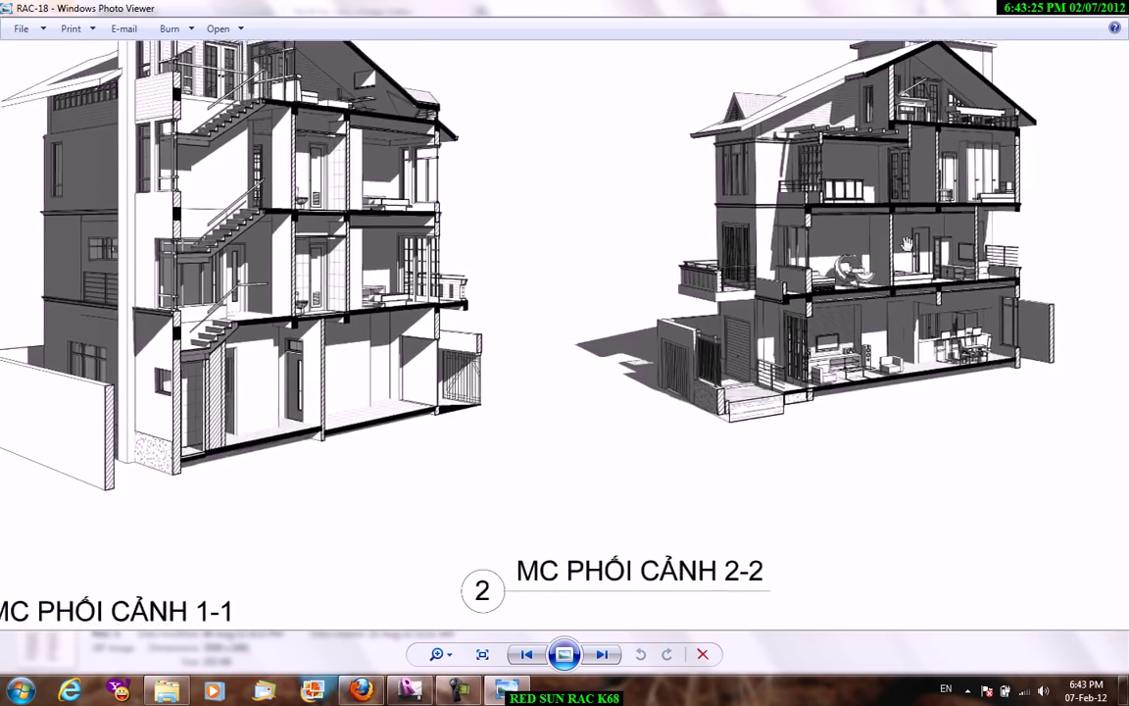
scroll(681, 582, "up", 2)
scroll(681, 581, "down", 1)
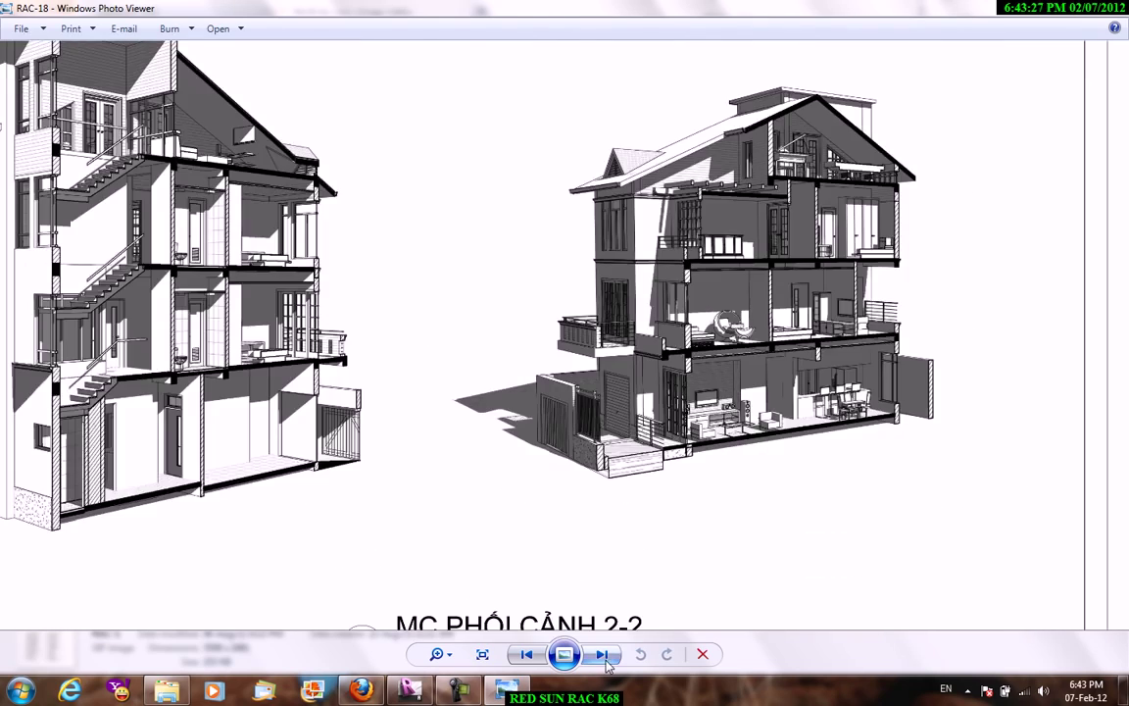
left_click(605, 656)
Close the photo viewer, the image folder and Firefox to return to Revit
scroll(524, 419, "up", 1)
scroll(588, 421, "up", 1)
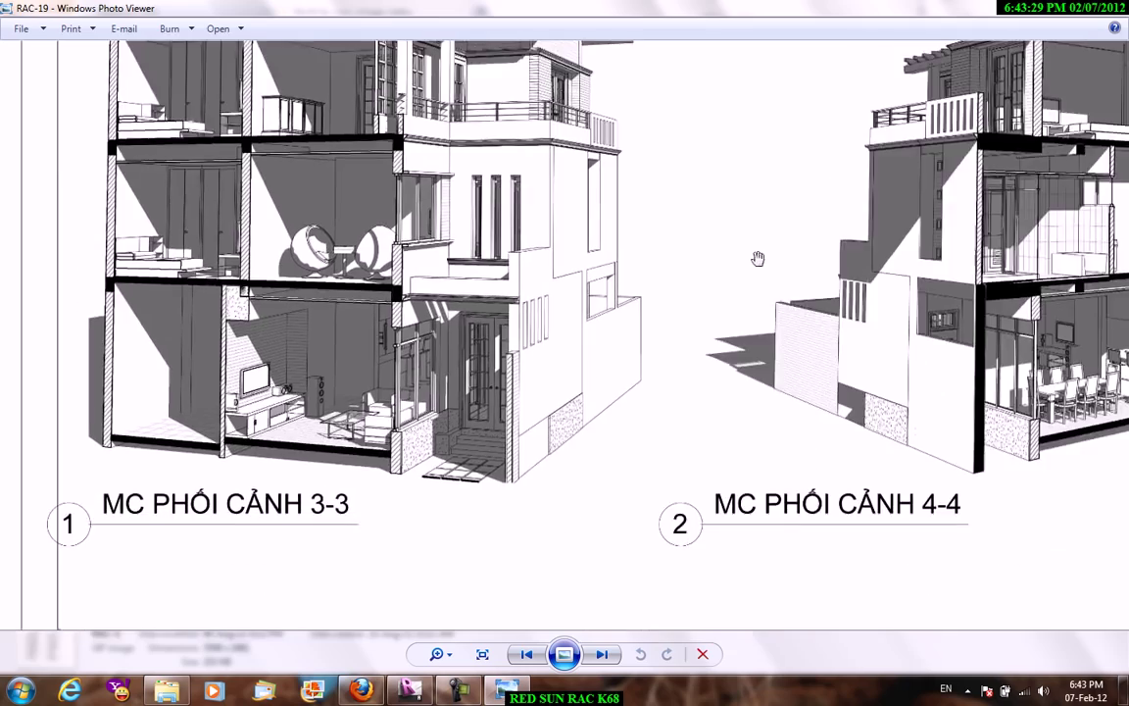
scroll(686, 426, "up", 1)
scroll(815, 434, "up", 1)
scroll(815, 434, "down", 1)
scroll(799, 348, "down", 1)
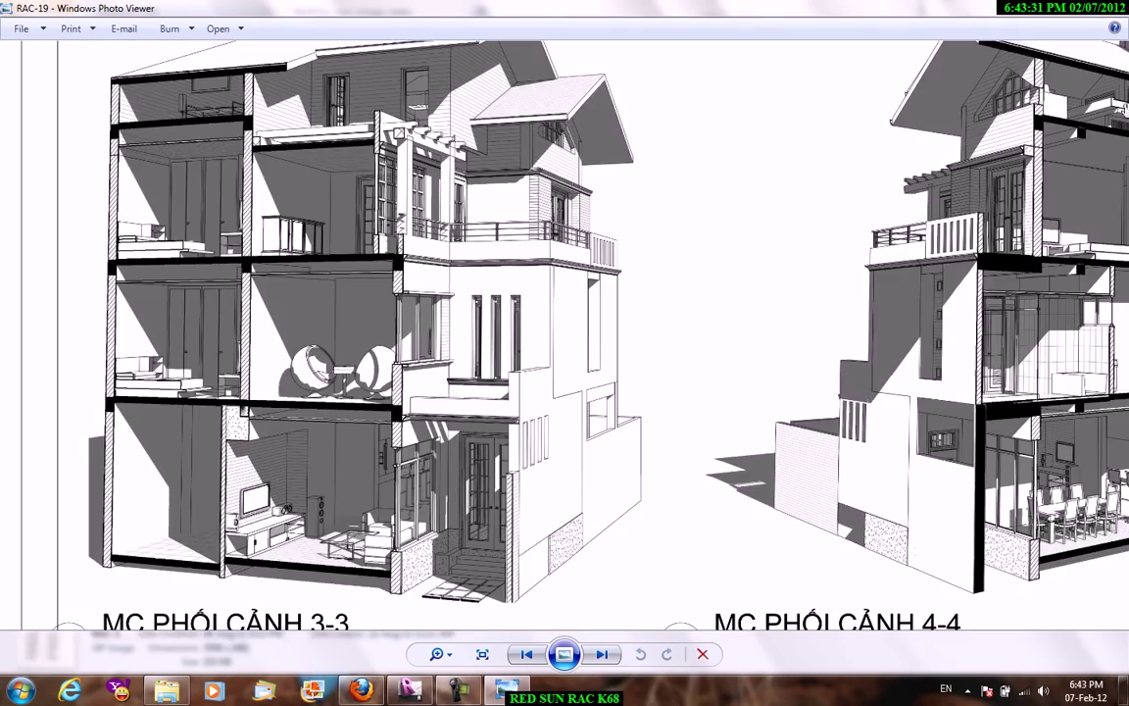
left_click(1096, 15)
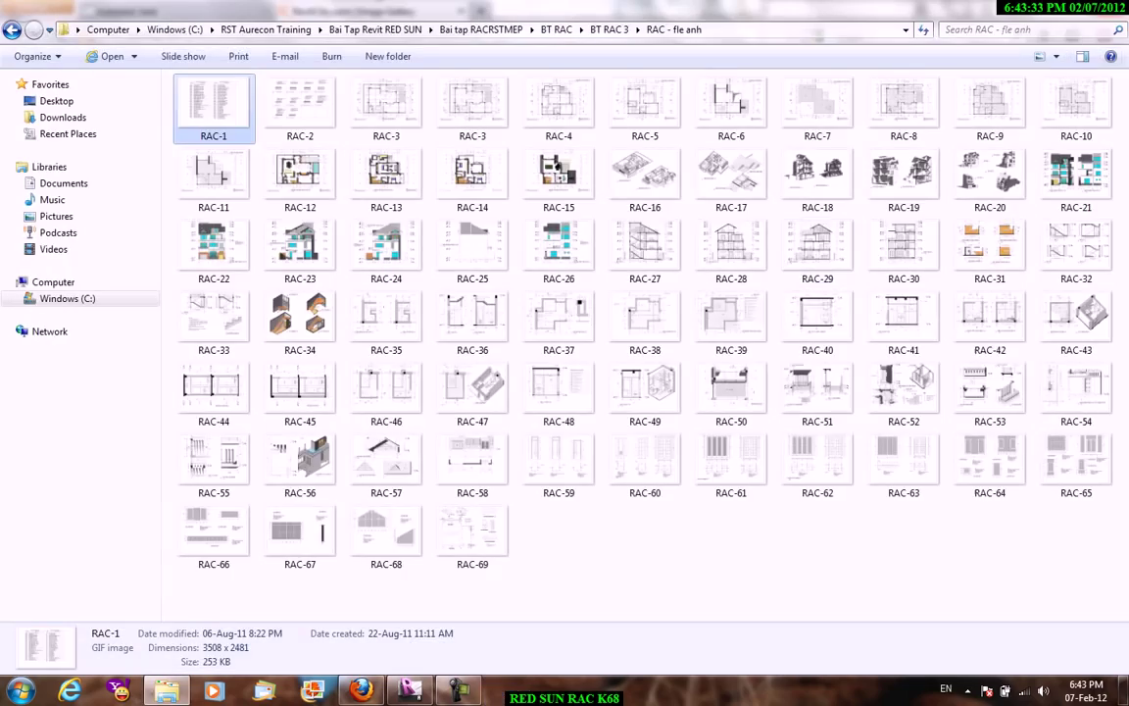
key("alt+F4")
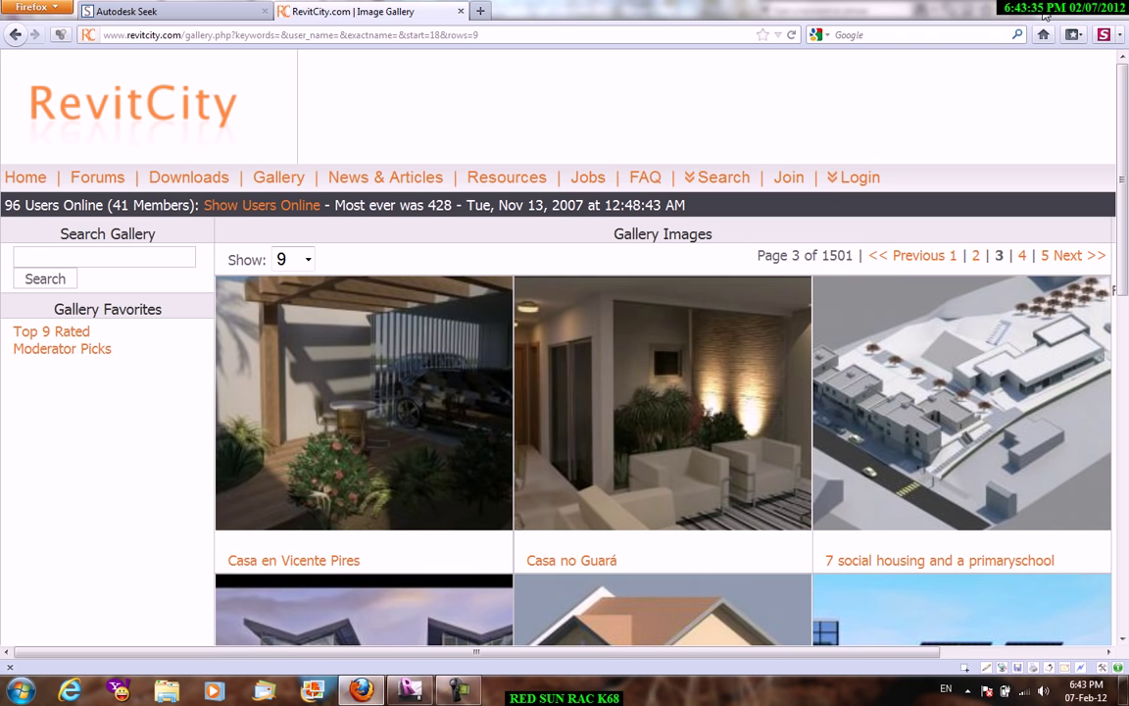
key("alt+F4")
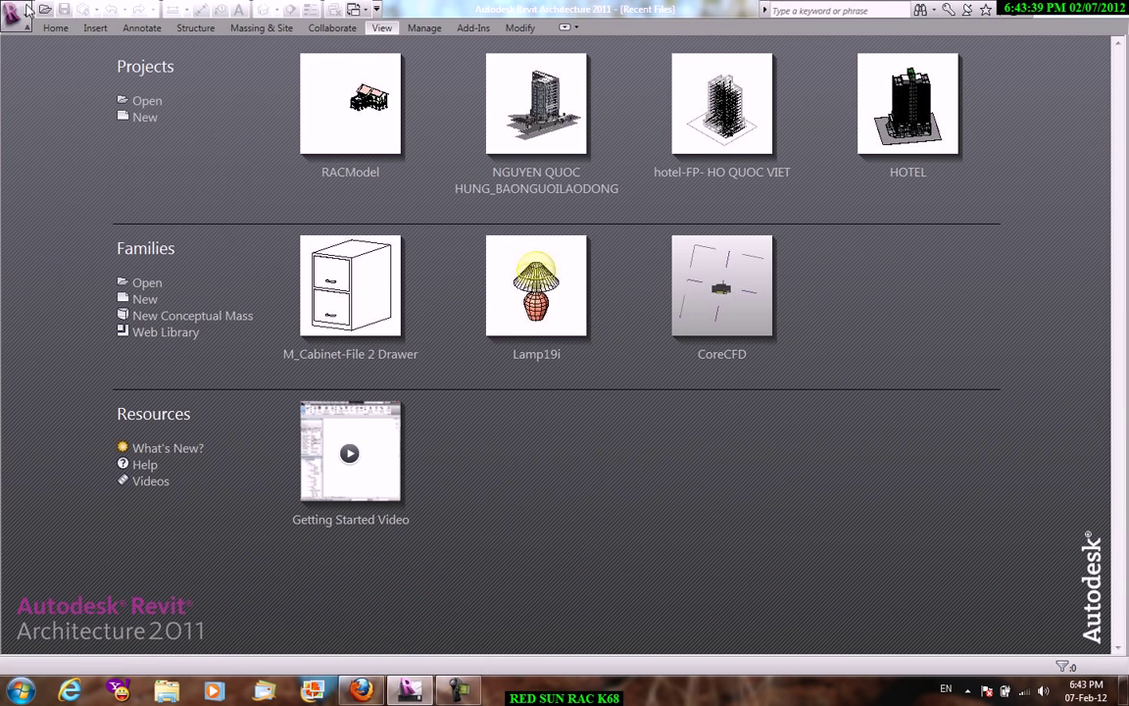
Create a new project from the default template and centre Level 1 on its elevation markers
left_click(144, 117)
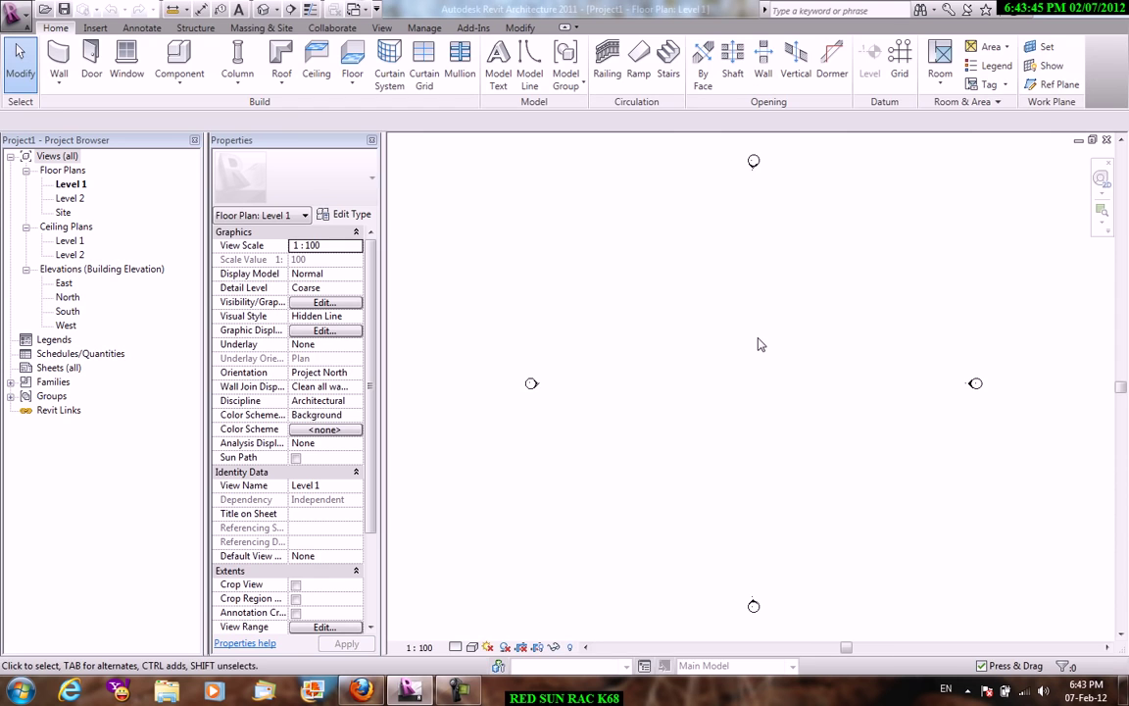
scroll(761, 334, "down", 2)
middle_click_drag(775, 325, 769, 326)
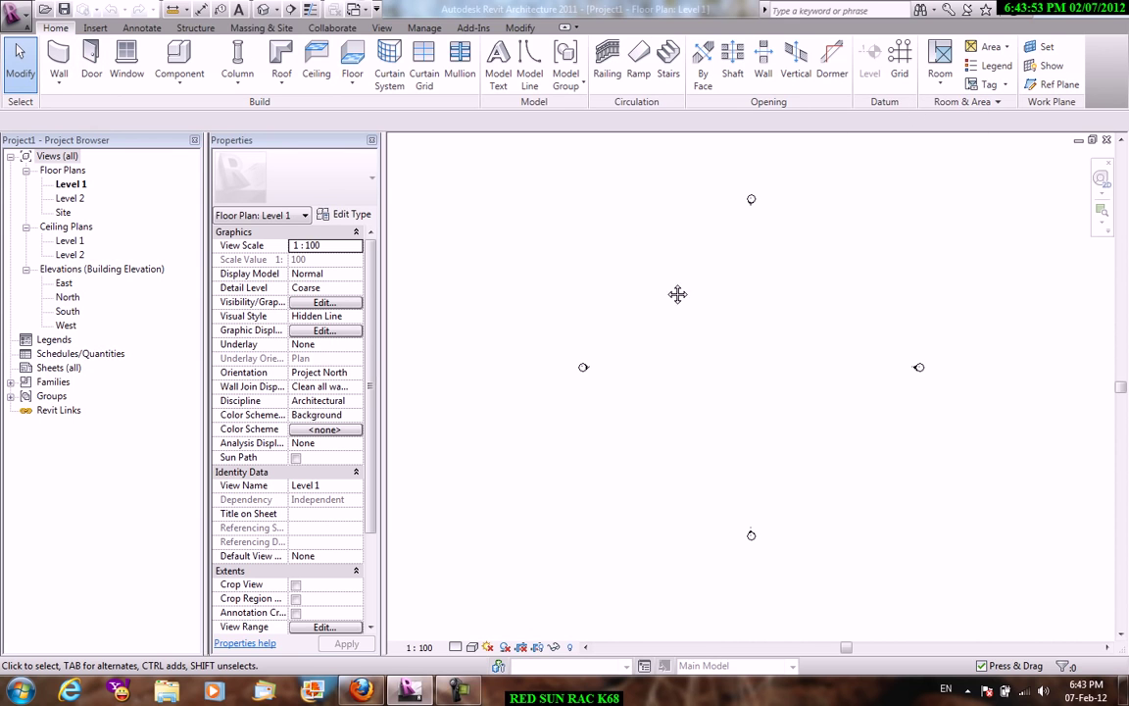
Nudge the Level 1 plan left and close the Project Browser panel
middle_click_drag(665, 289, 631, 298)
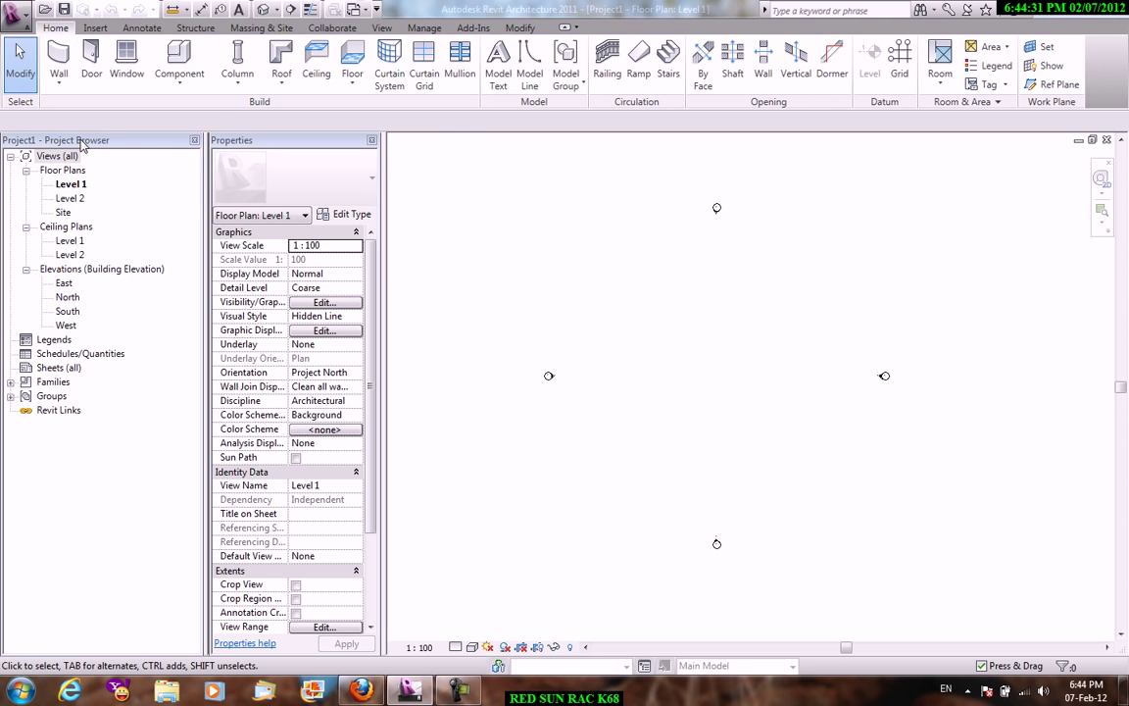
left_click(195, 140)
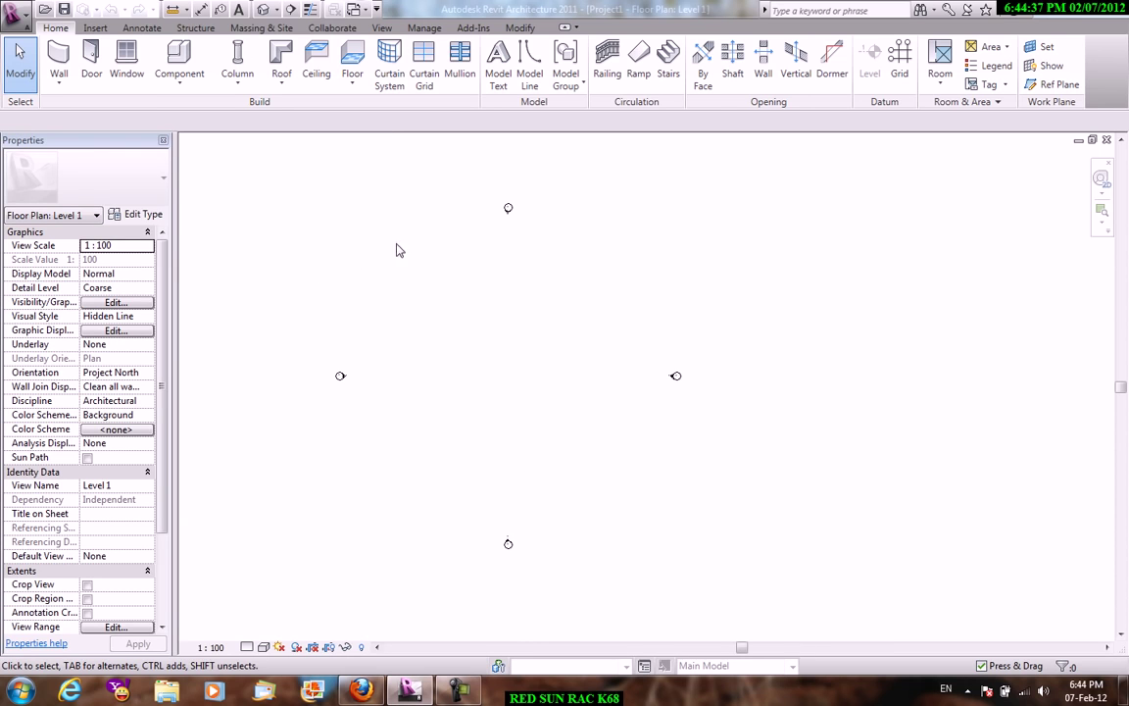
Turn Project Browser back on from the View tab's User Interface list
left_click(383, 28)
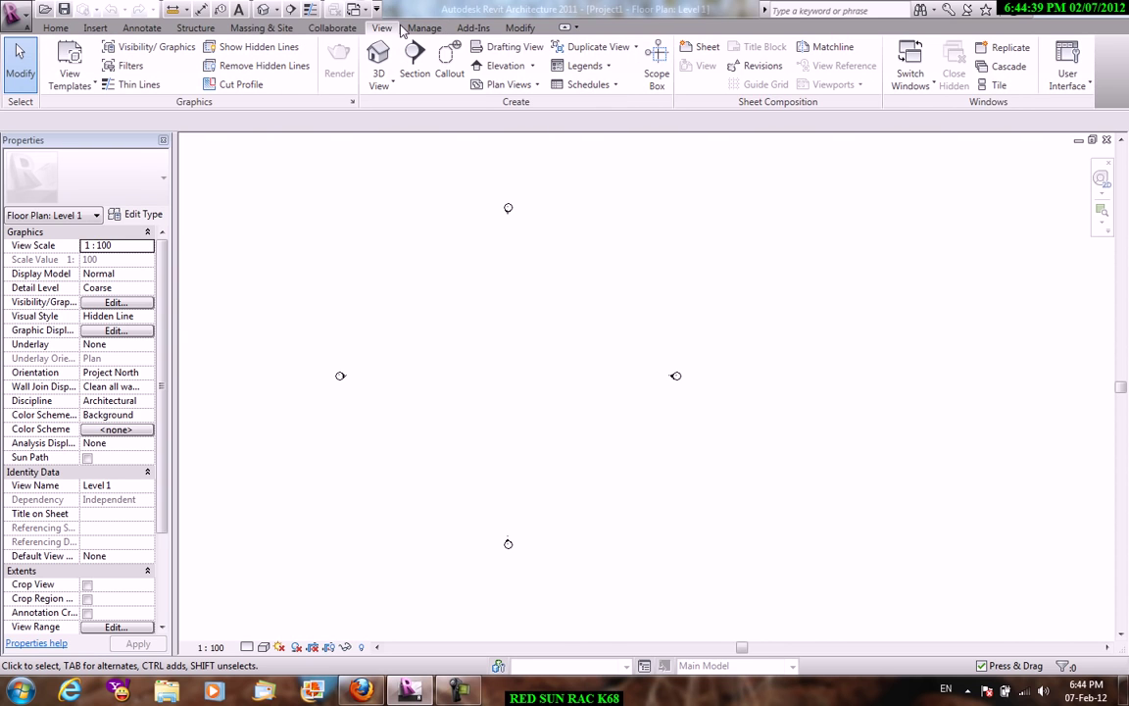
left_click(1088, 91)
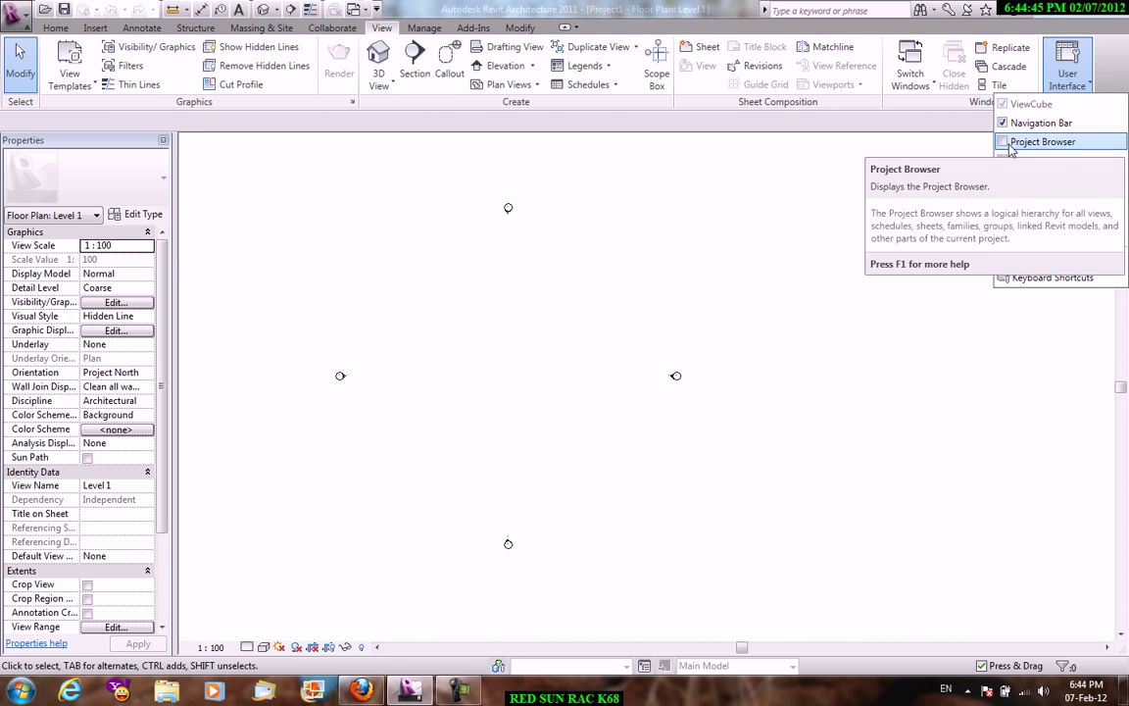
left_click(1009, 144)
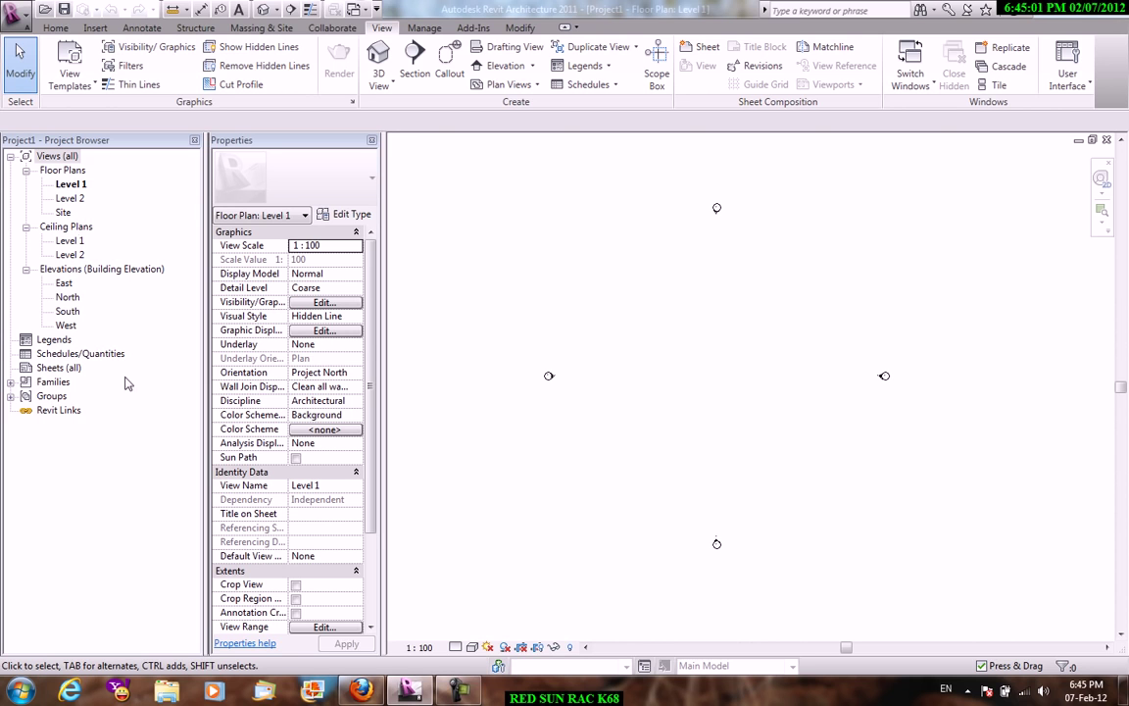
left_click(1090, 86)
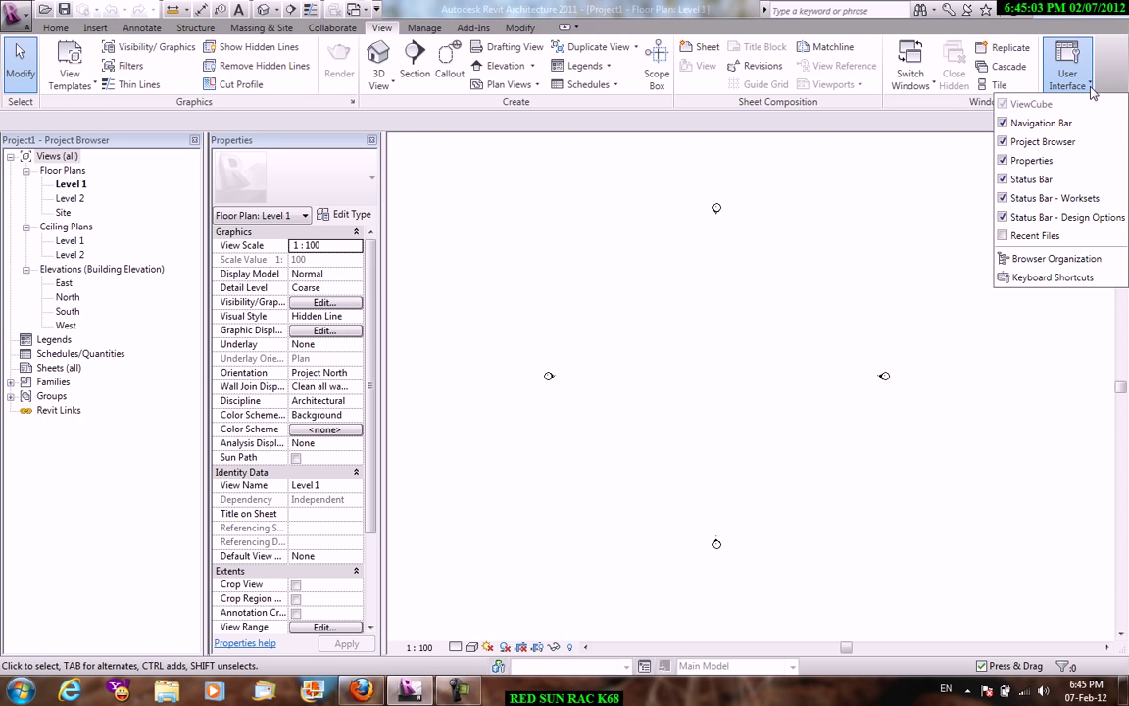
left_click(1024, 258)
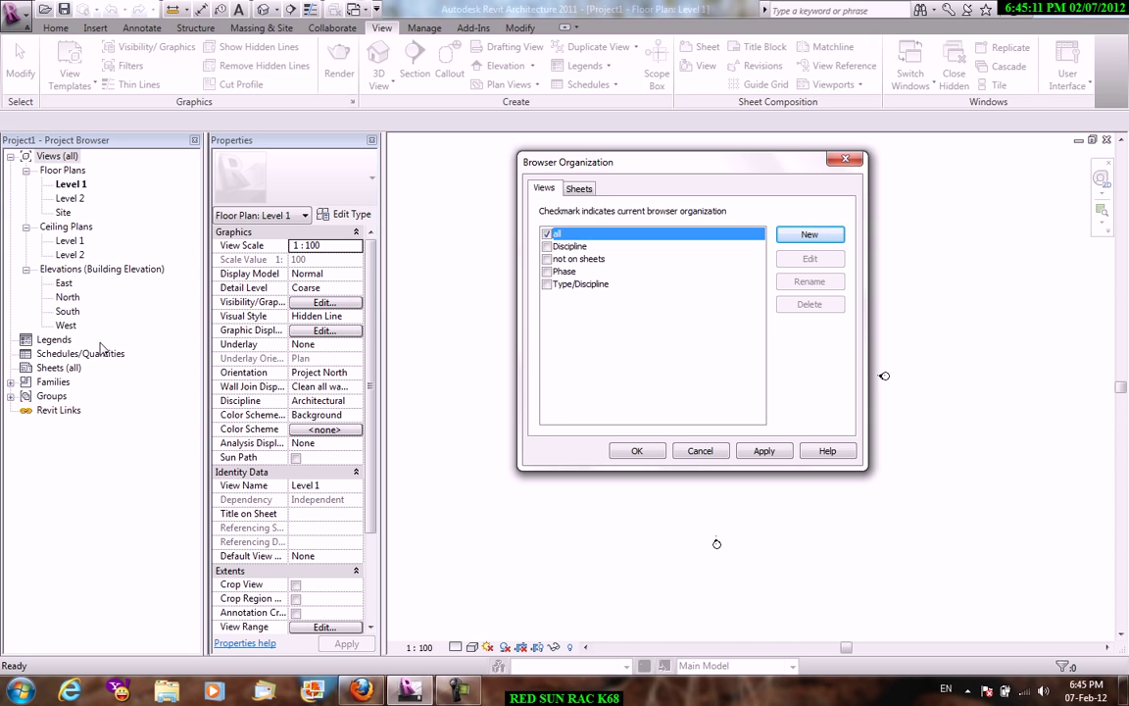
left_click(713, 455)
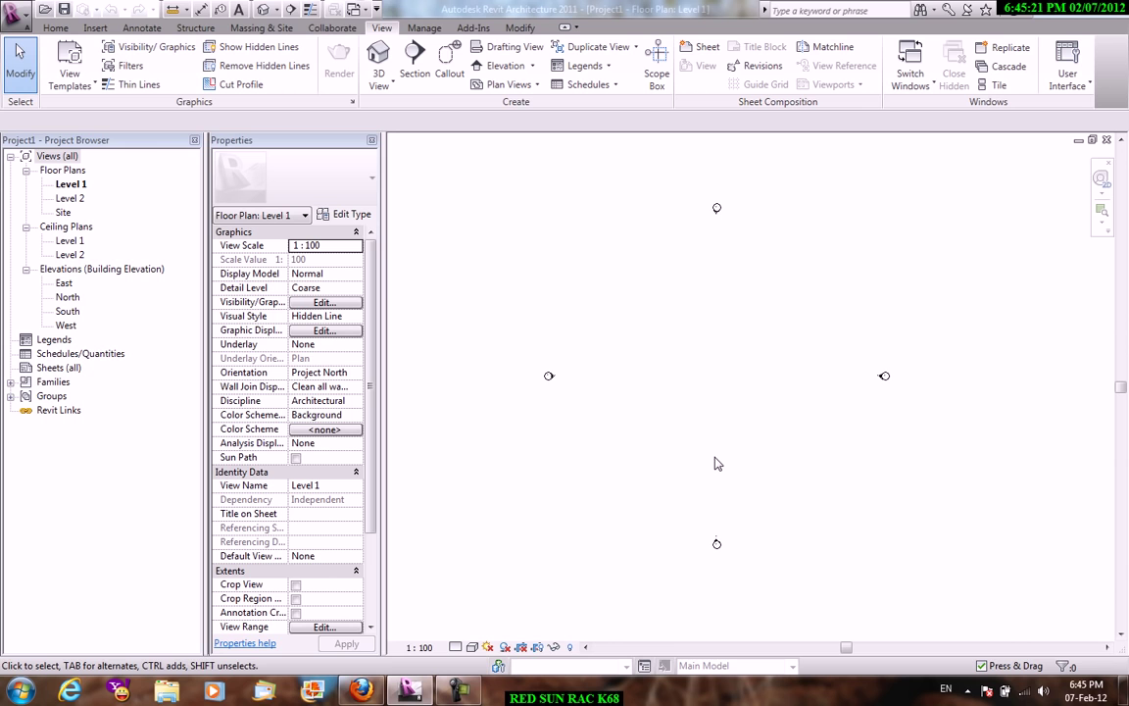
scroll(774, 388, "up", 1)
middle_click_drag(764, 370, 799, 354)
left_click(194, 140)
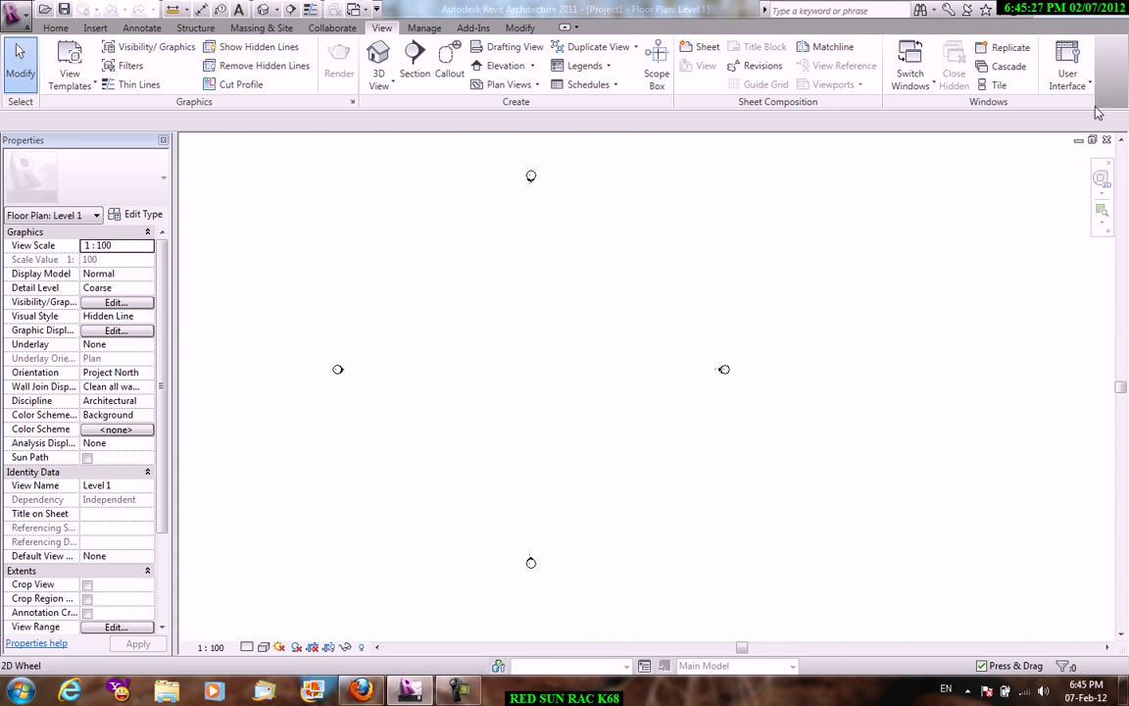
left_click(1067, 77)
left_click(1054, 153)
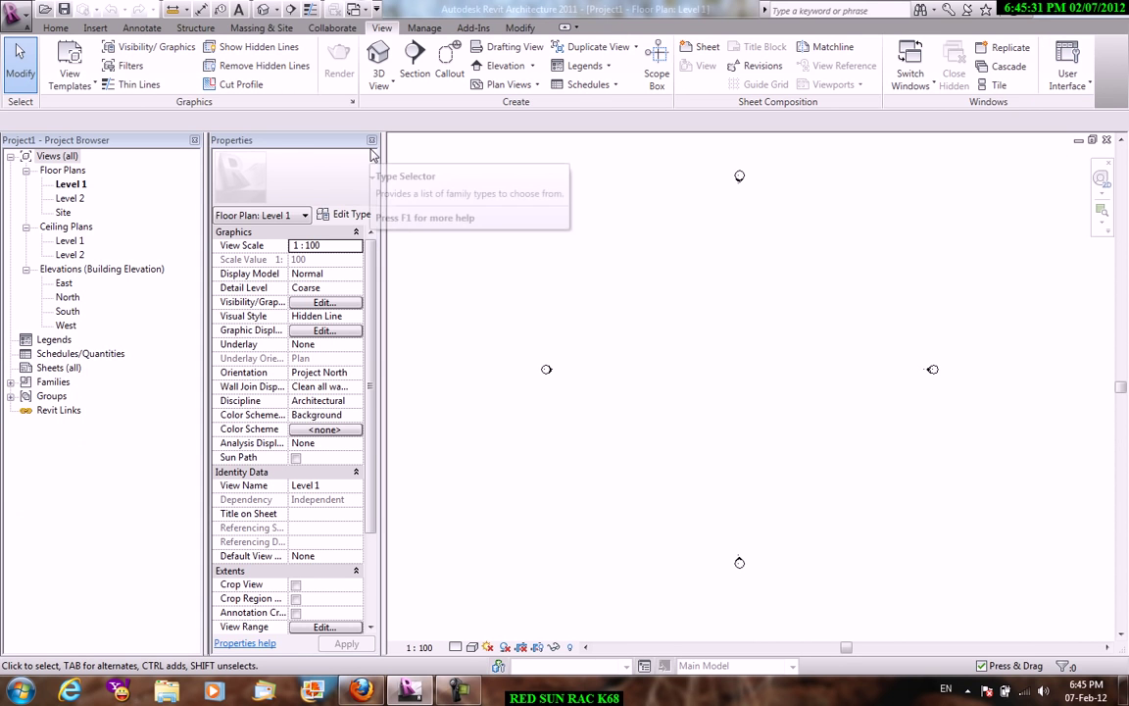
left_click_drag(384, 168, 446, 181)
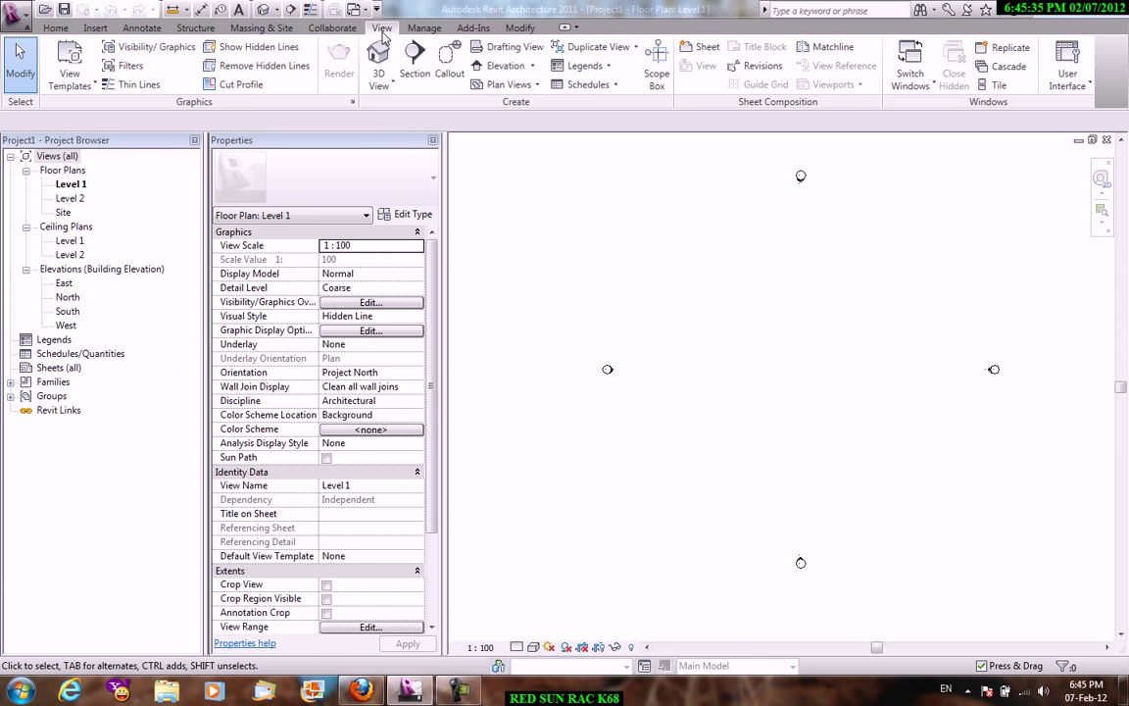
right_click(607, 191)
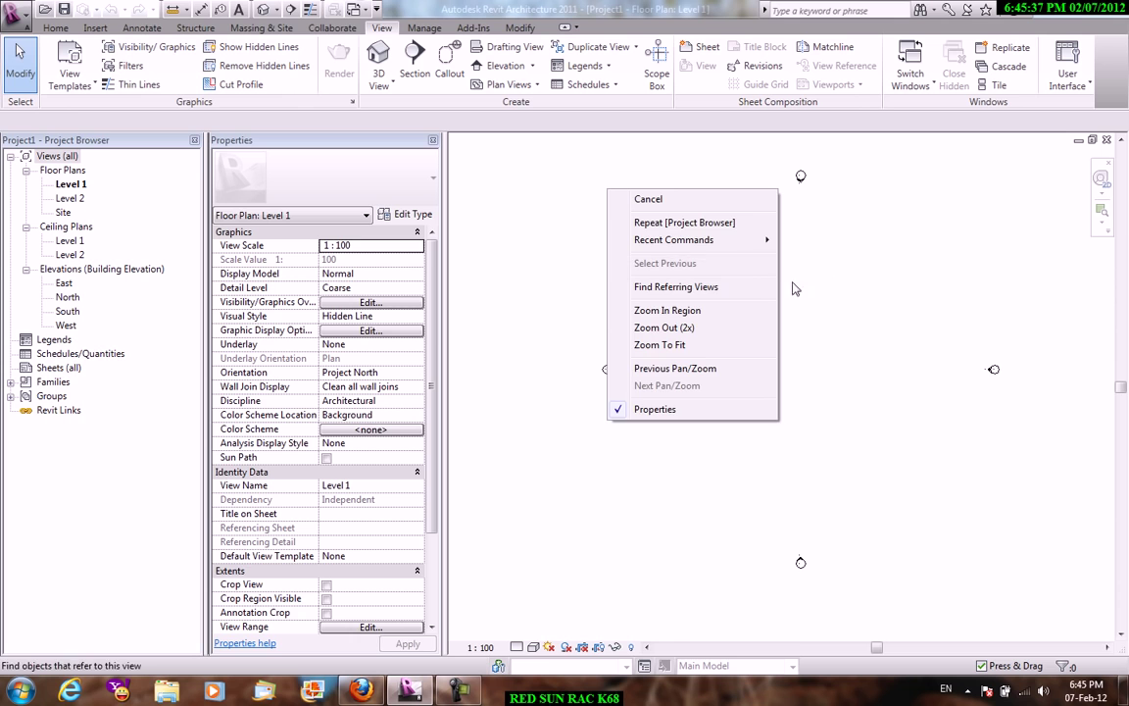
left_click(821, 229)
right_click(822, 225)
left_click(872, 446)
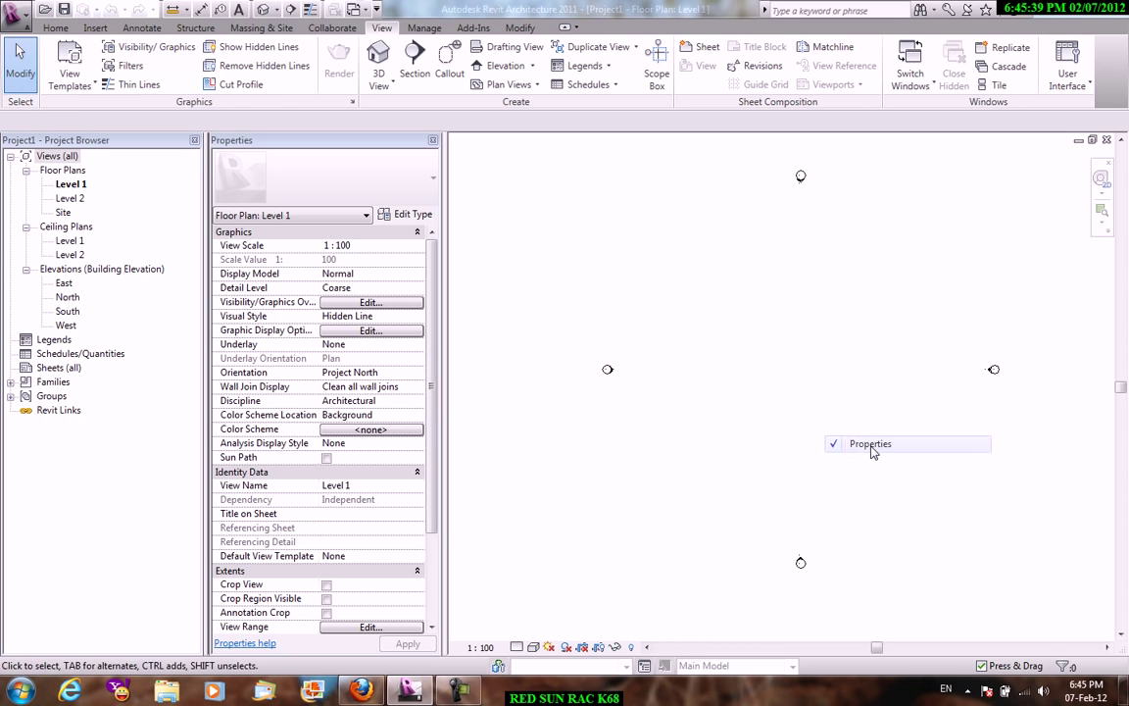
right_click(702, 274)
left_click(738, 495)
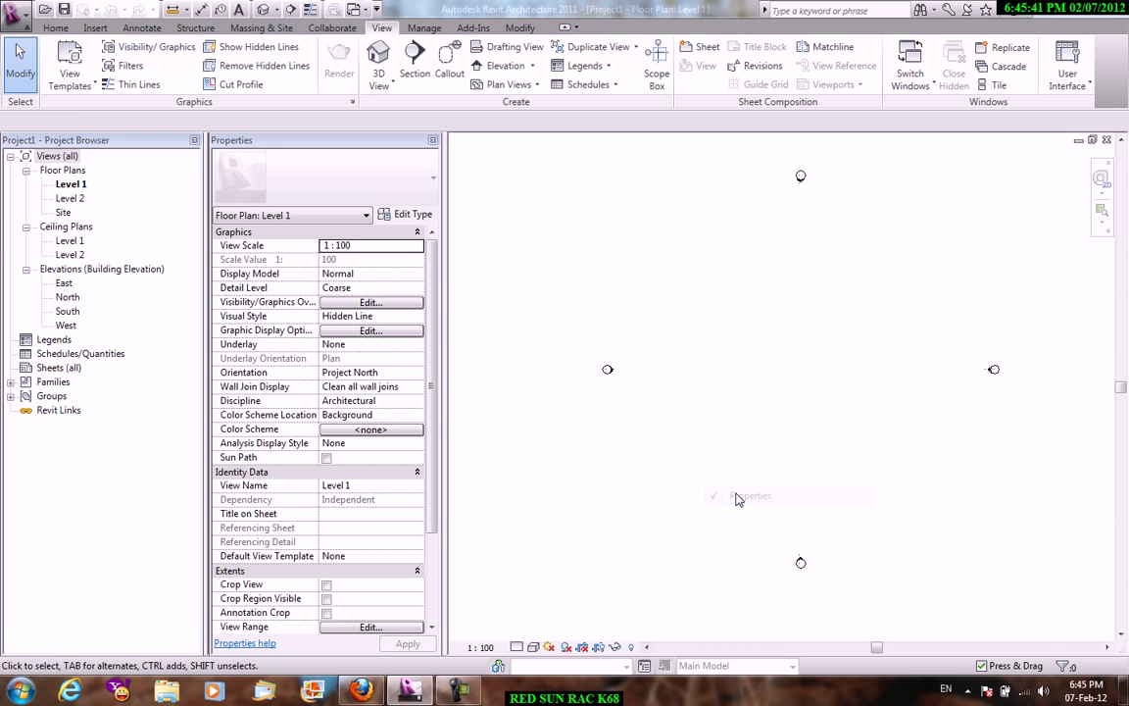
left_click(397, 303)
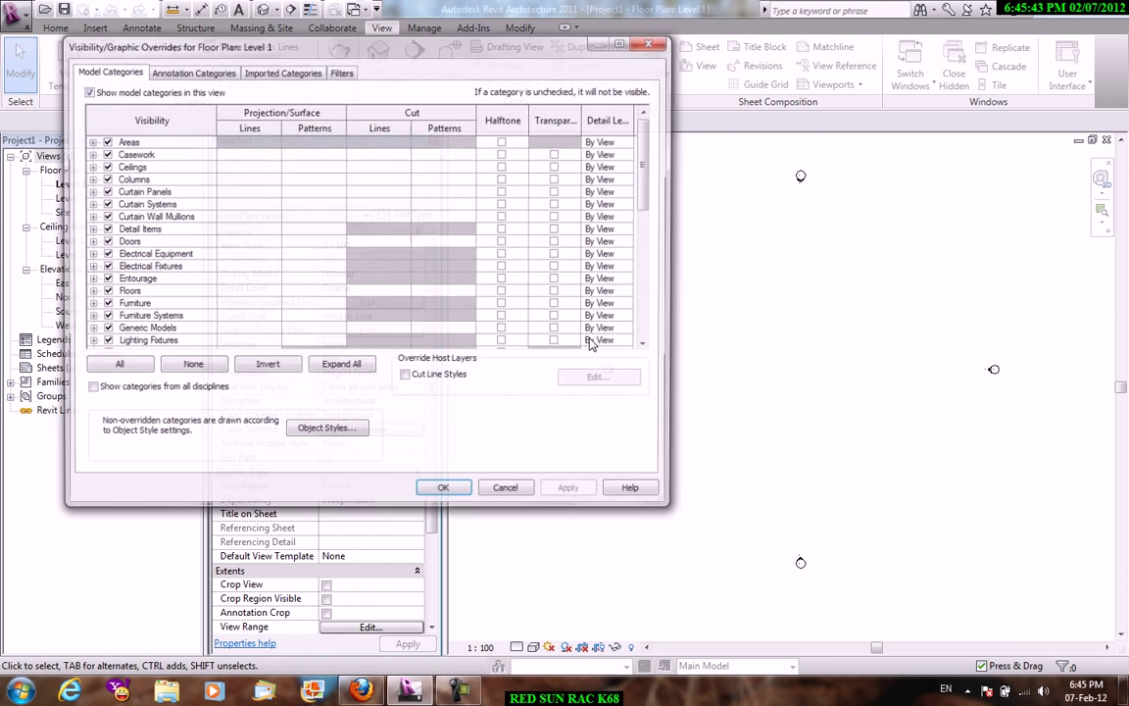
left_click_drag(465, 57, 499, 52)
left_click(245, 169)
left_click(450, 435)
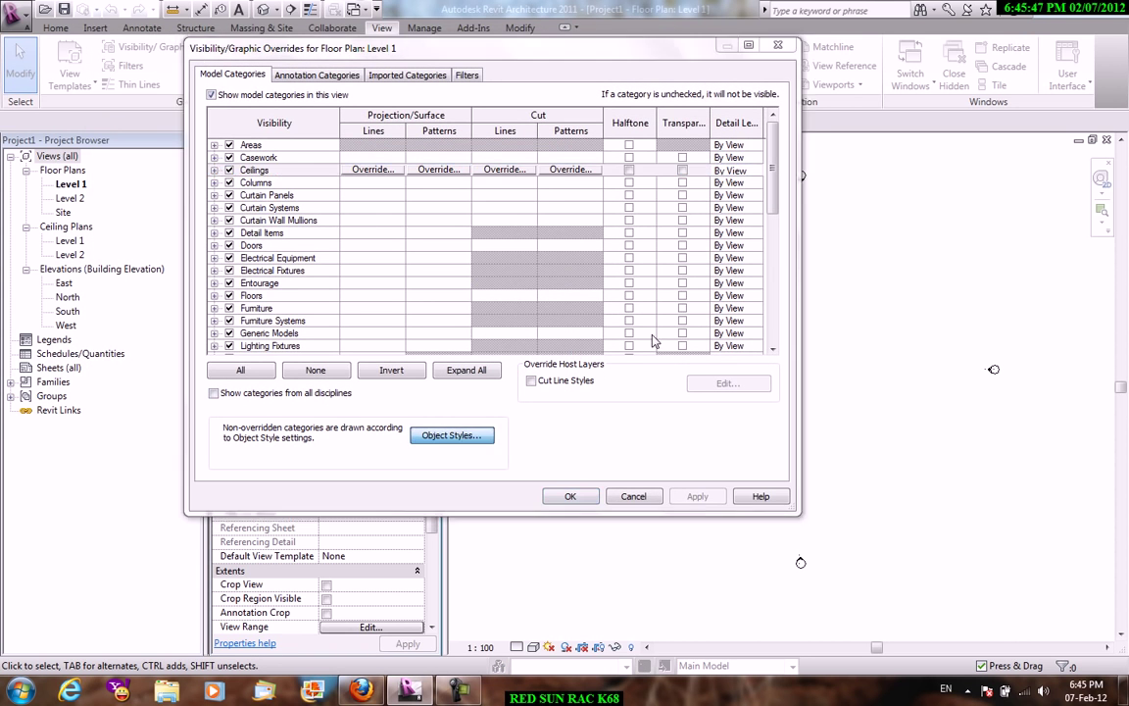
left_click(210, 144)
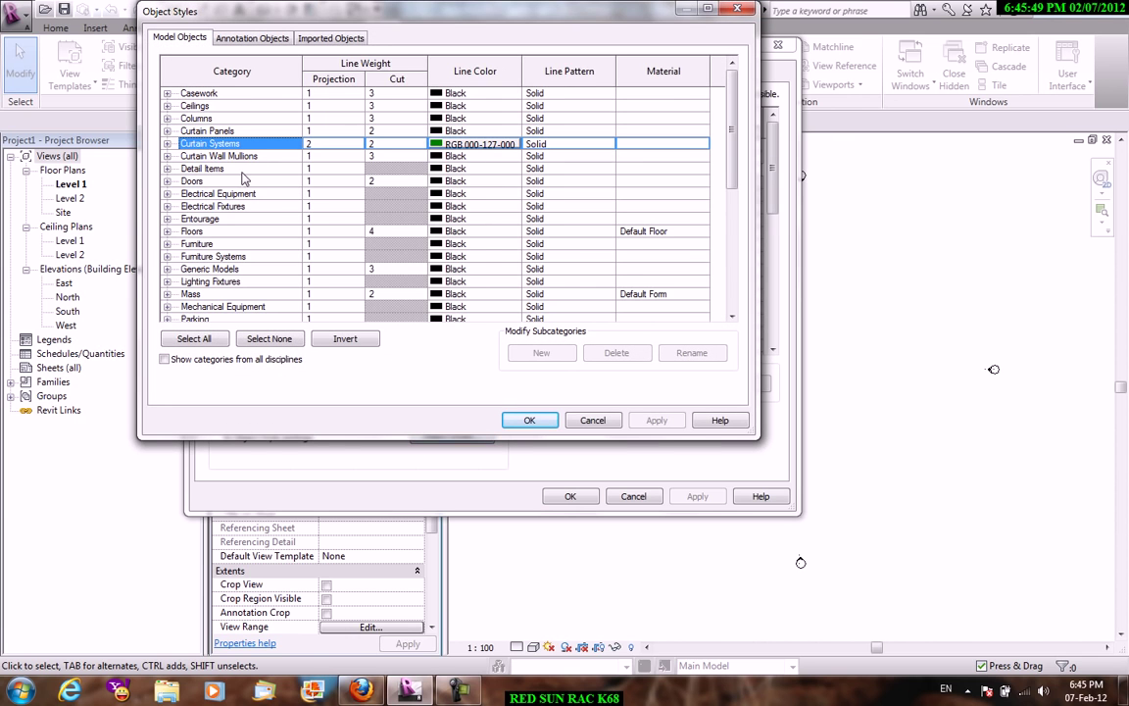
left_click(167, 143)
left_click(589, 419)
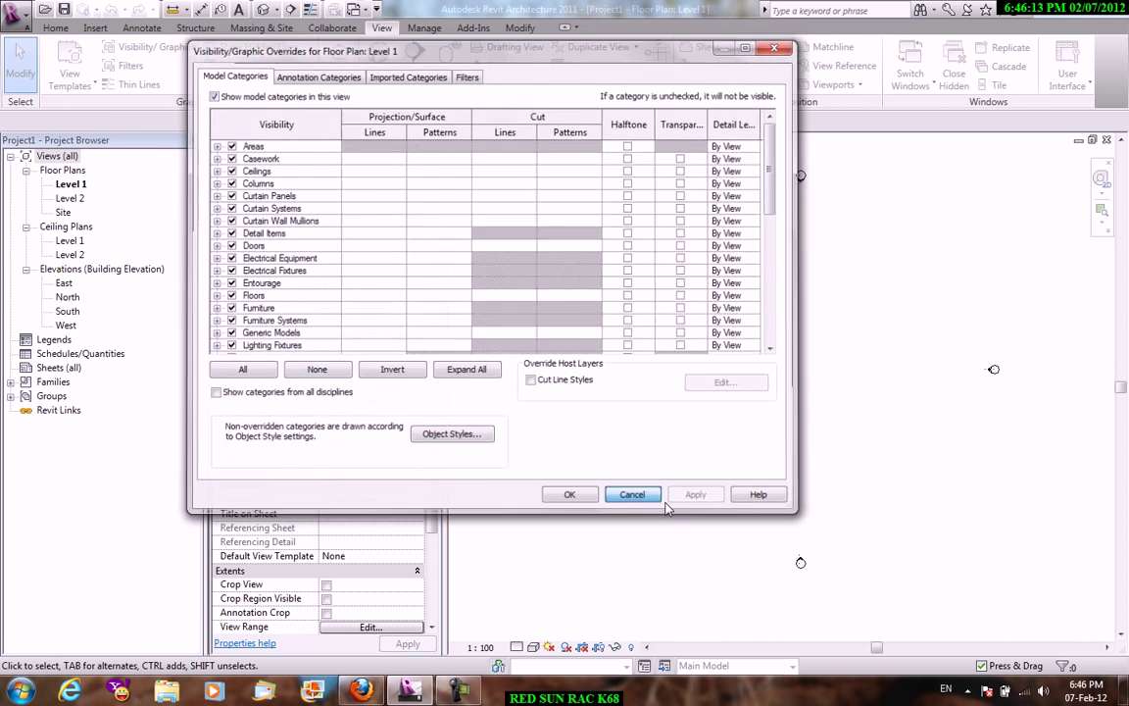
left_click(666, 507)
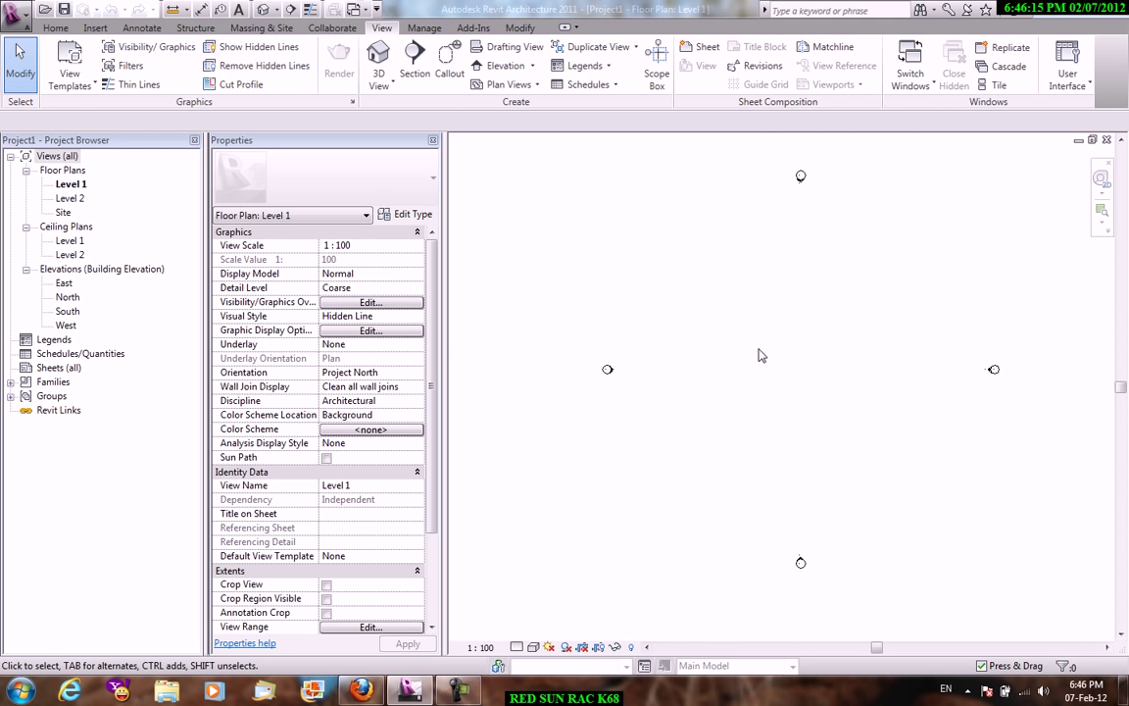
left_click(376, 333)
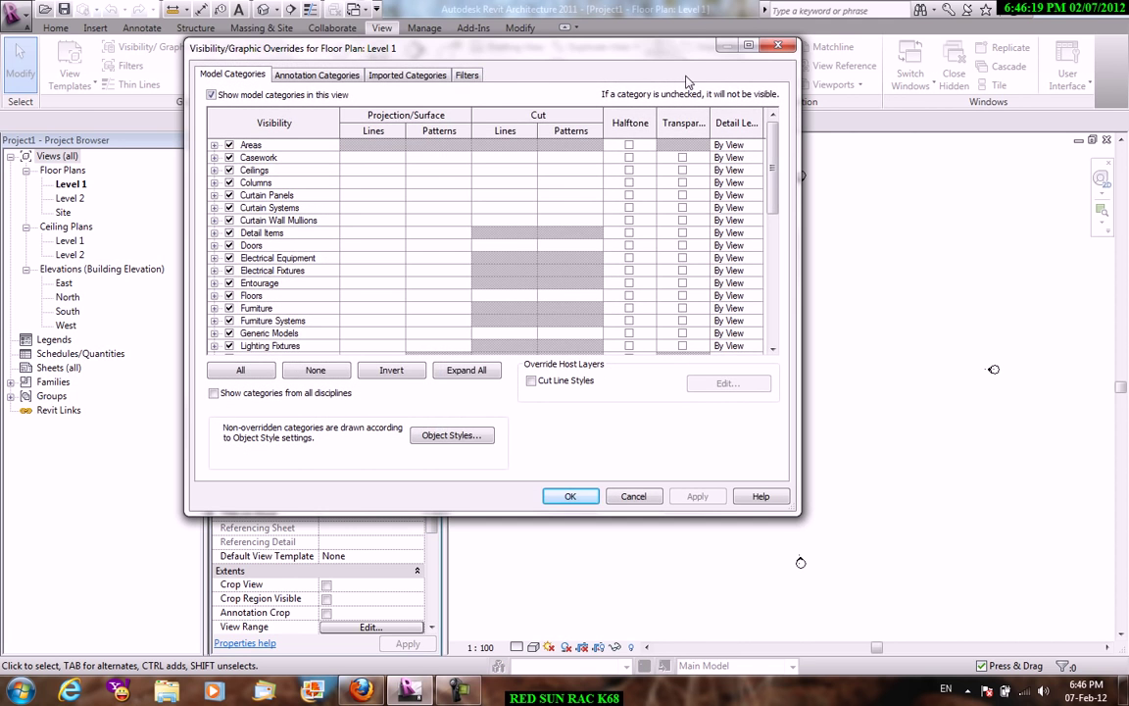
key("Escape")
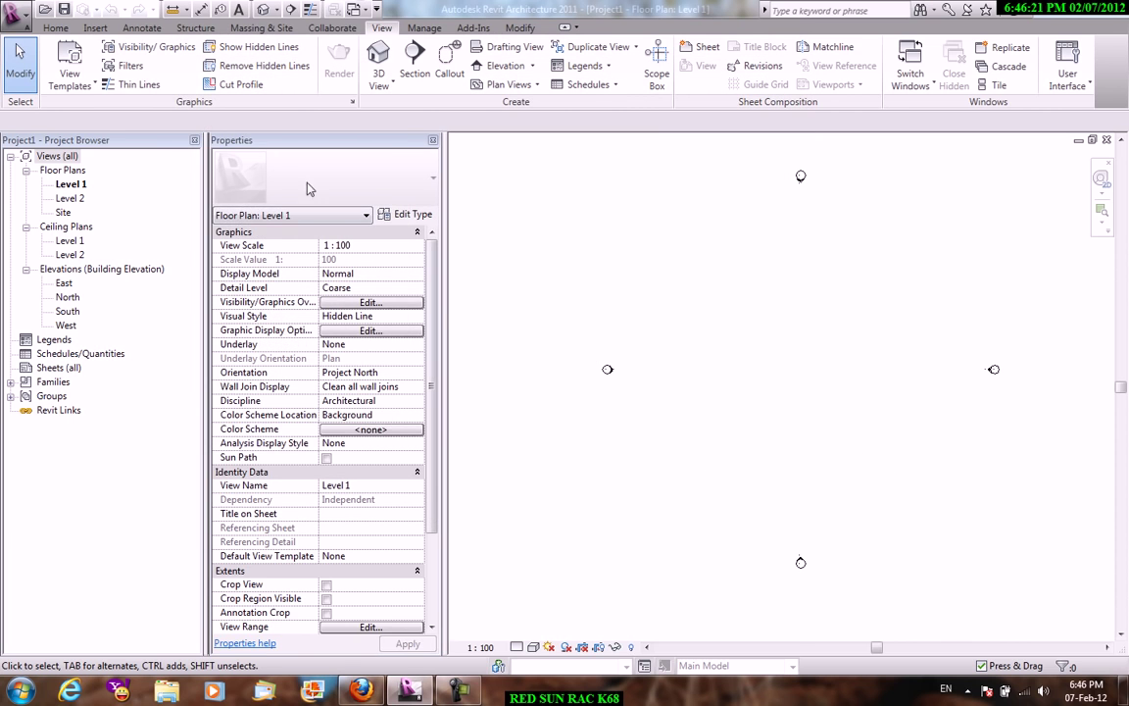
Hide the view Properties palette, then restore it from the plan's right-click menu
left_click(432, 140)
right_click(623, 247)
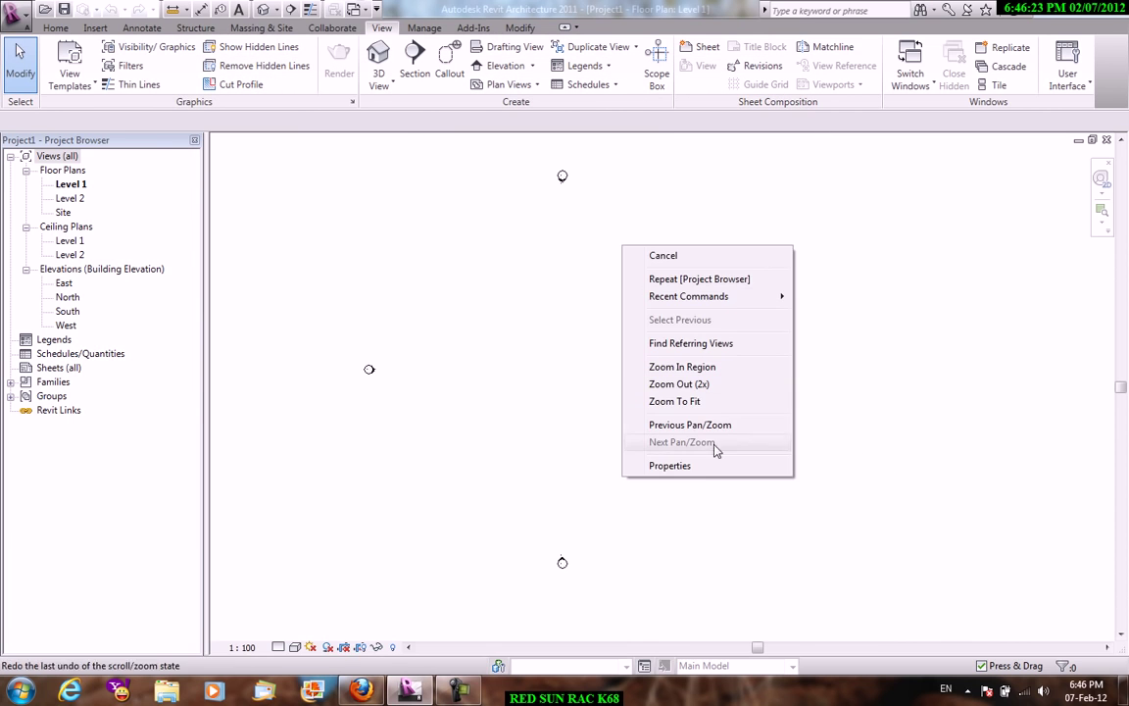
left_click(686, 466)
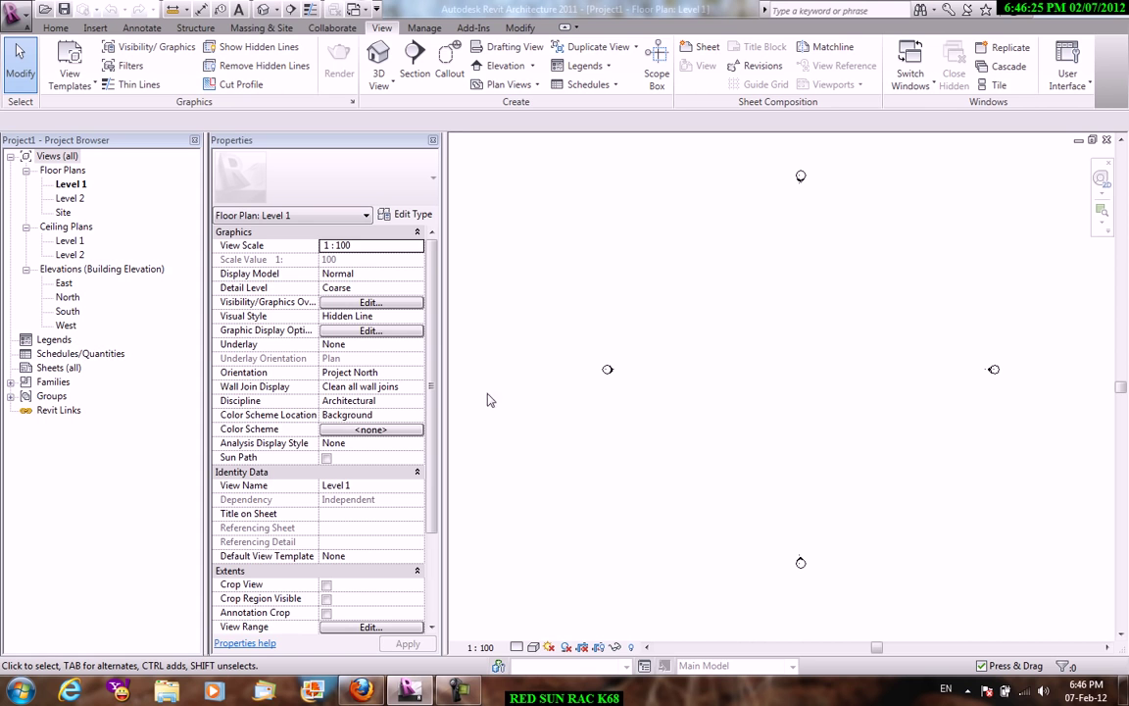
mouse_move(428, 343)
left_mouse_down()
mouse_move(455, 470)
mouse_move(461, 320)
left_mouse_up()
Switch to the Home tab and preview the Room and Area dropdown options
left_click(51, 26)
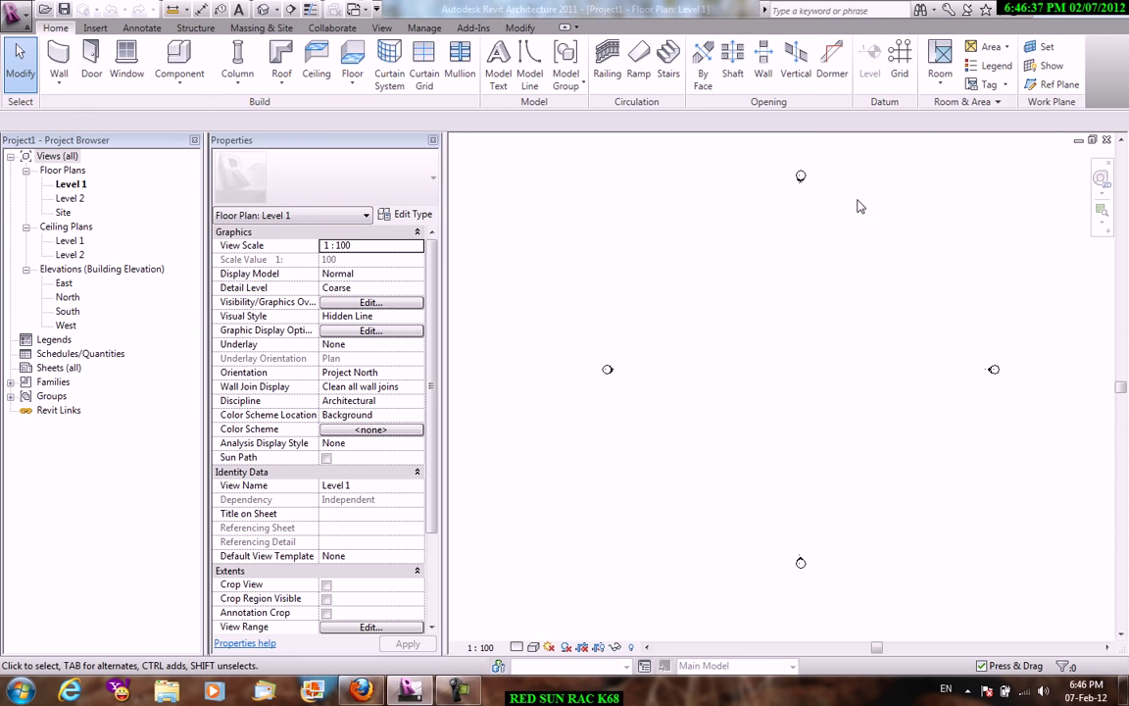
left_click(950, 87)
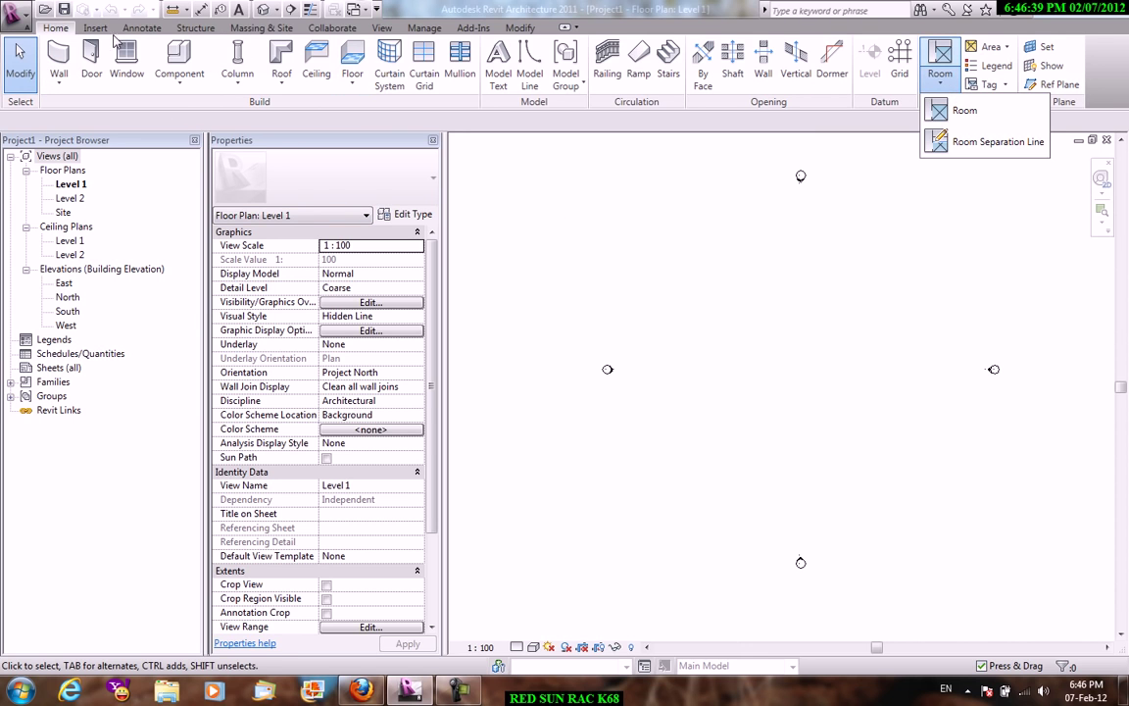
left_click(700, 121)
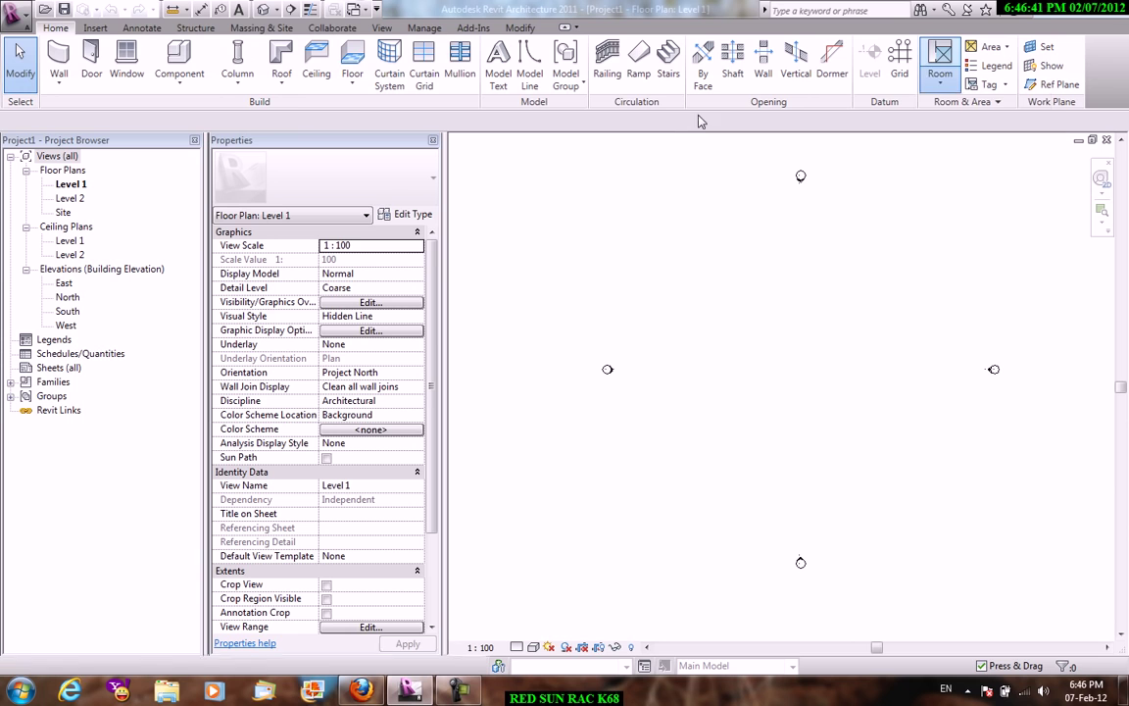
left_click(953, 87)
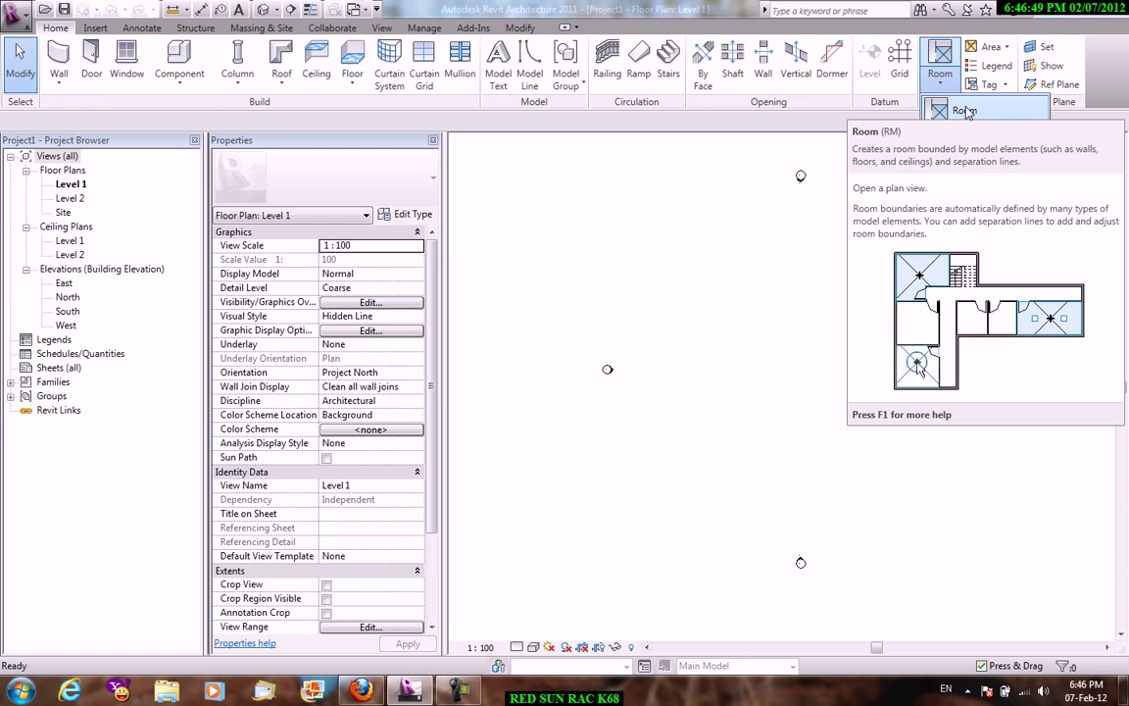
left_click(1007, 47)
left_click(1007, 47)
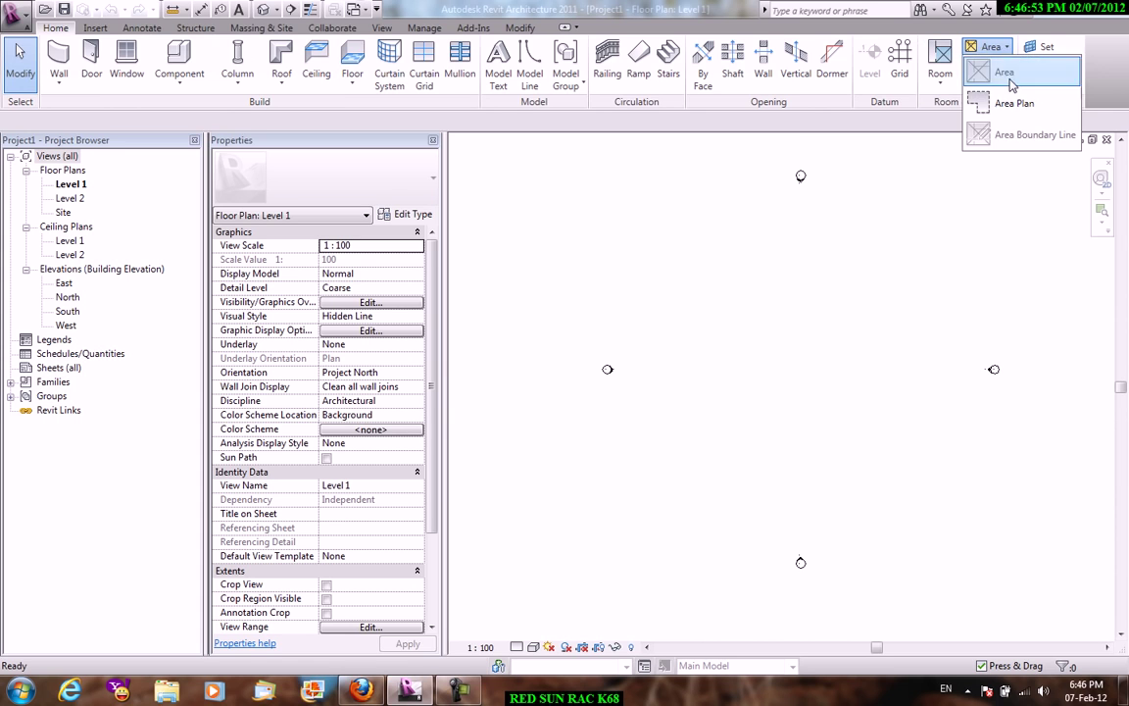
left_click(851, 131)
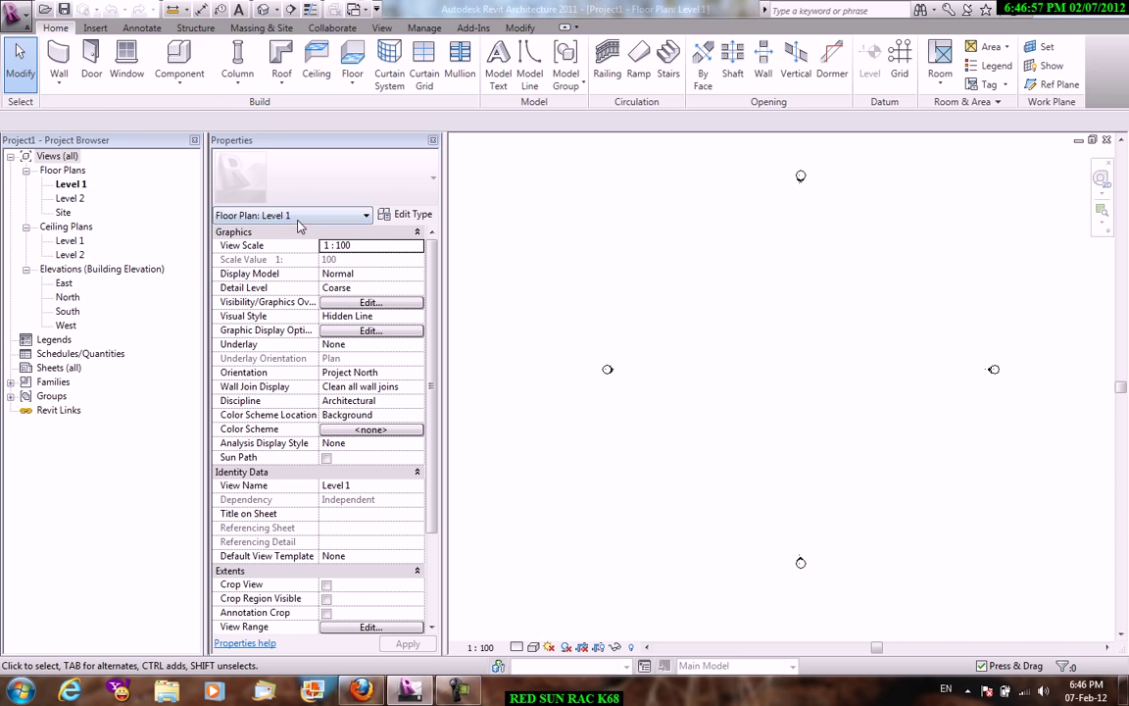
On the Insert tab, start Import CAD, check the file types keeping DWG, then cancel
left_click(96, 28)
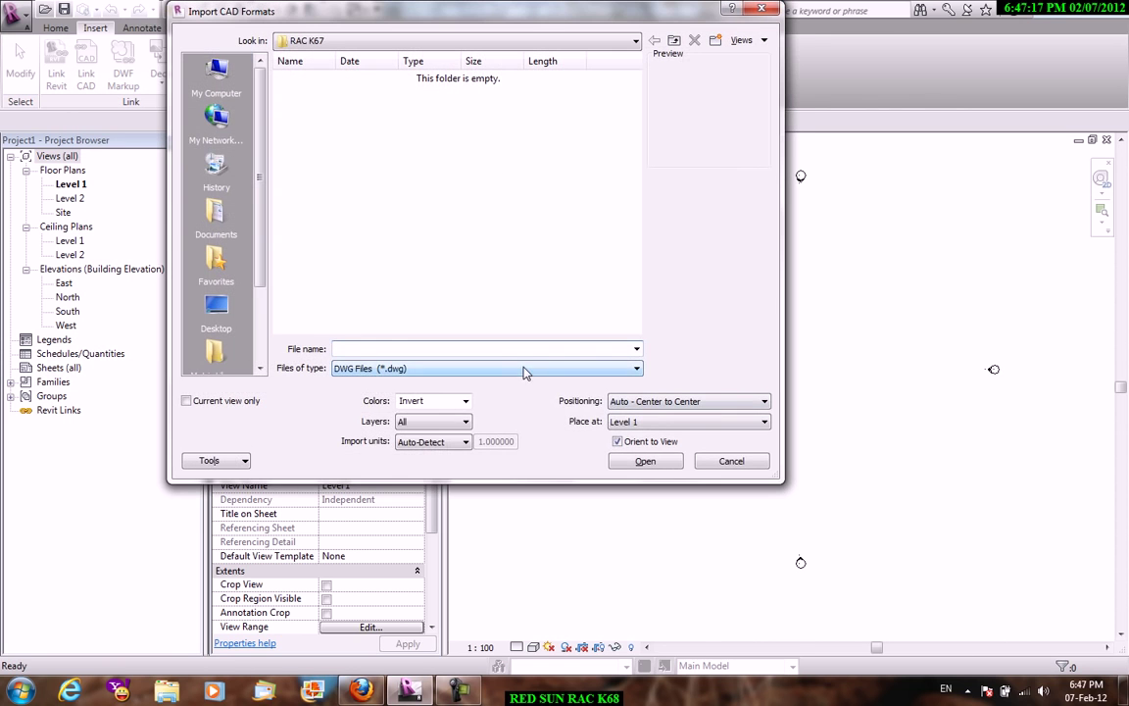
left_click(524, 369)
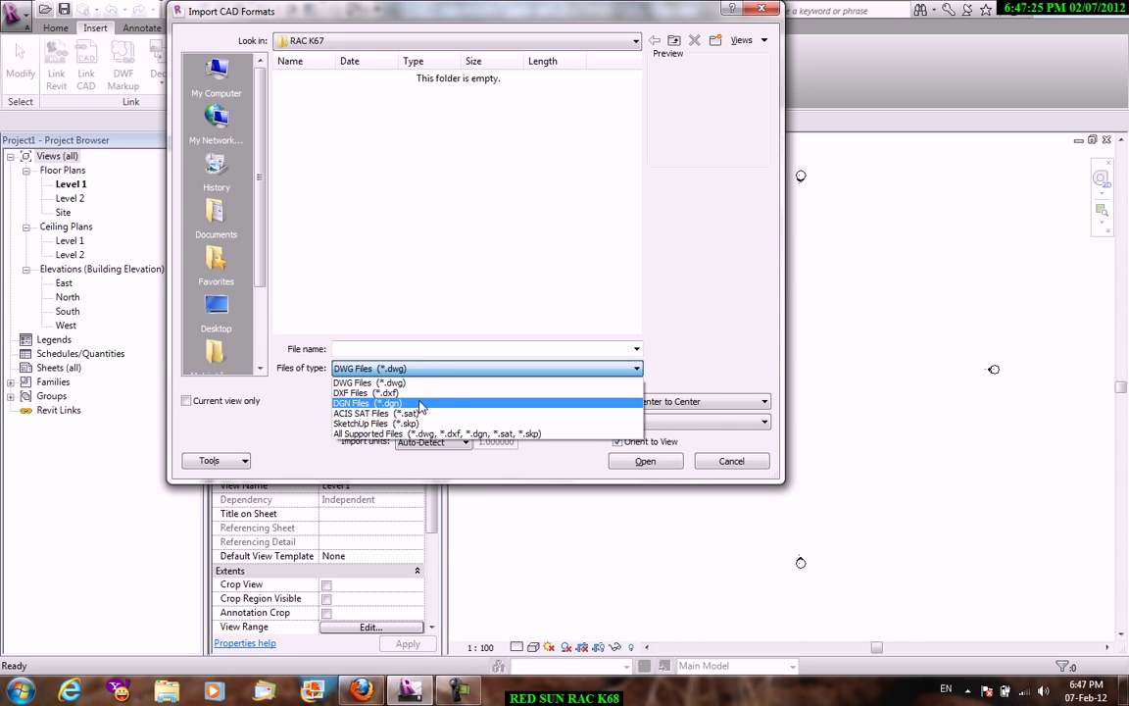
left_click(565, 250)
left_click(731, 460)
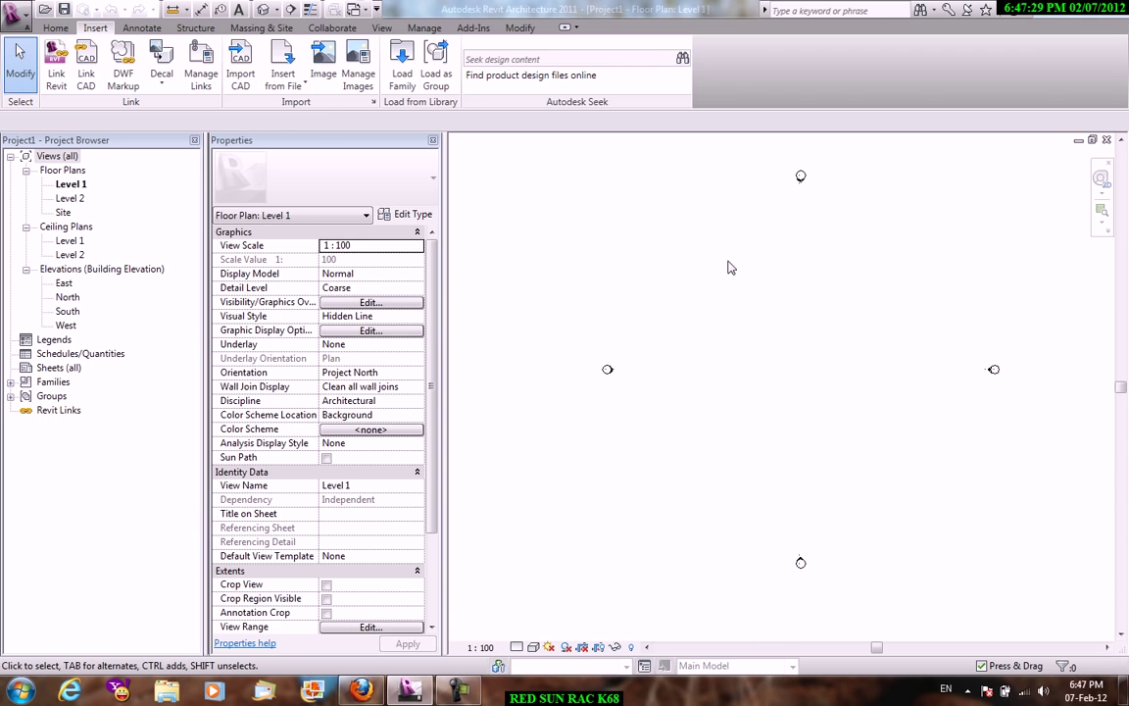
Show the Annotate tab and preview the Region dropdown without creating anything
left_click(144, 29)
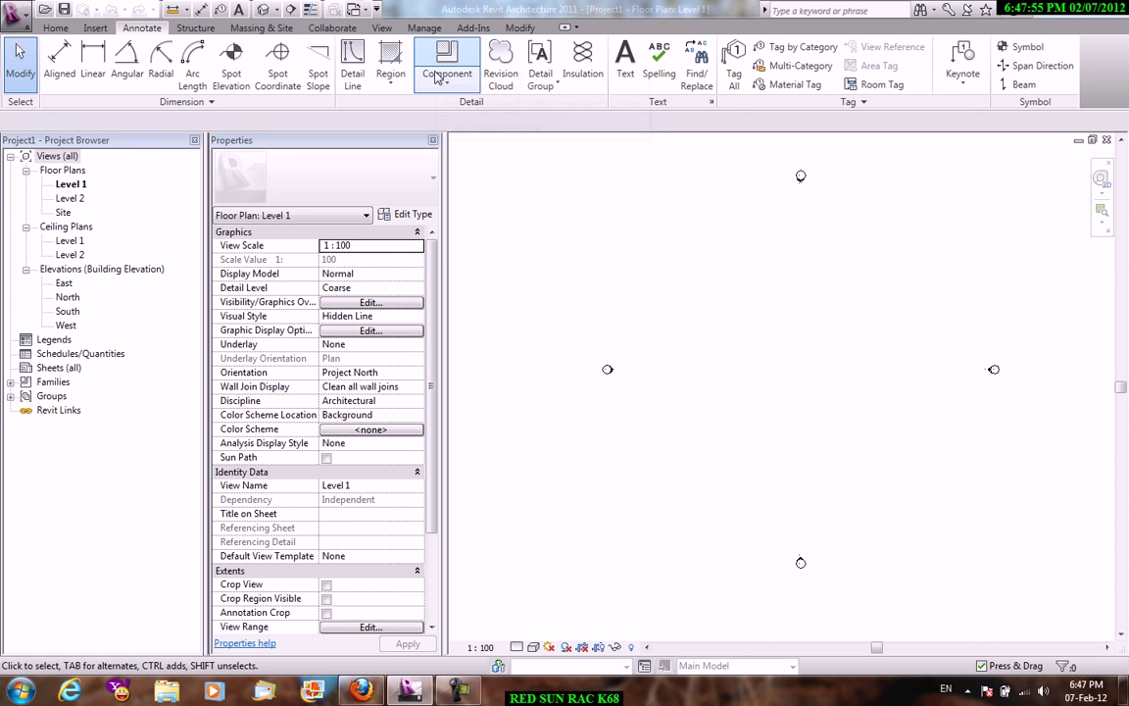
left_click(404, 90)
left_click(637, 122)
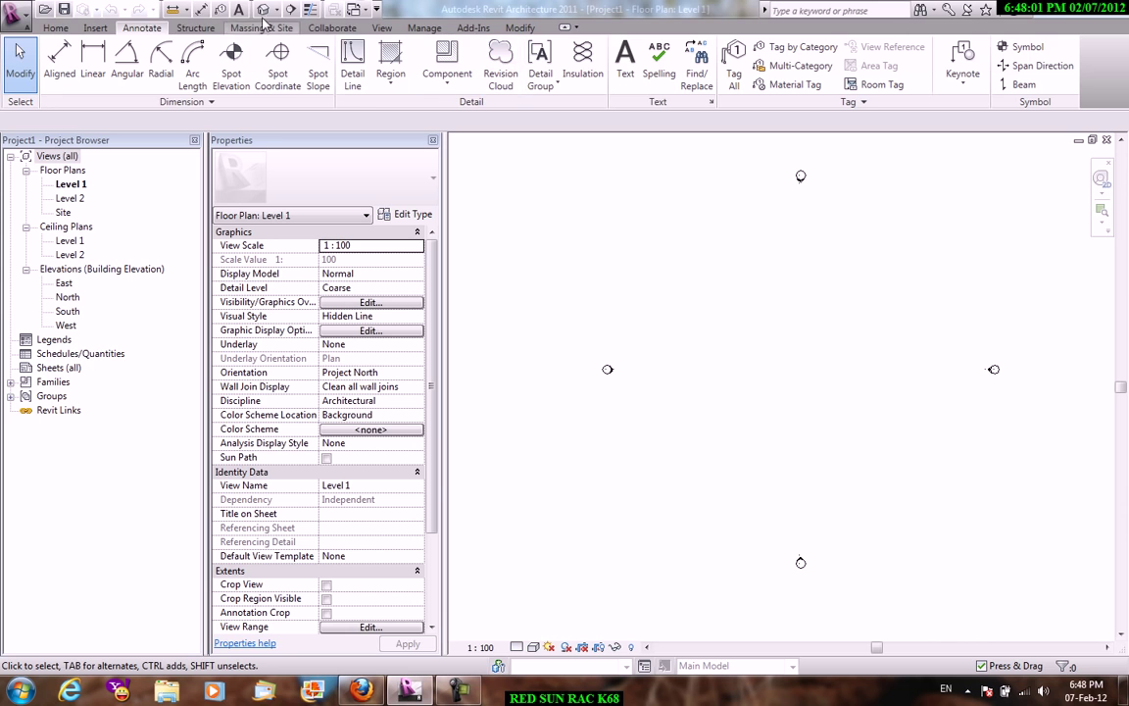
Look through the Structure tab, then the Massing & Site tab
left_click(187, 27)
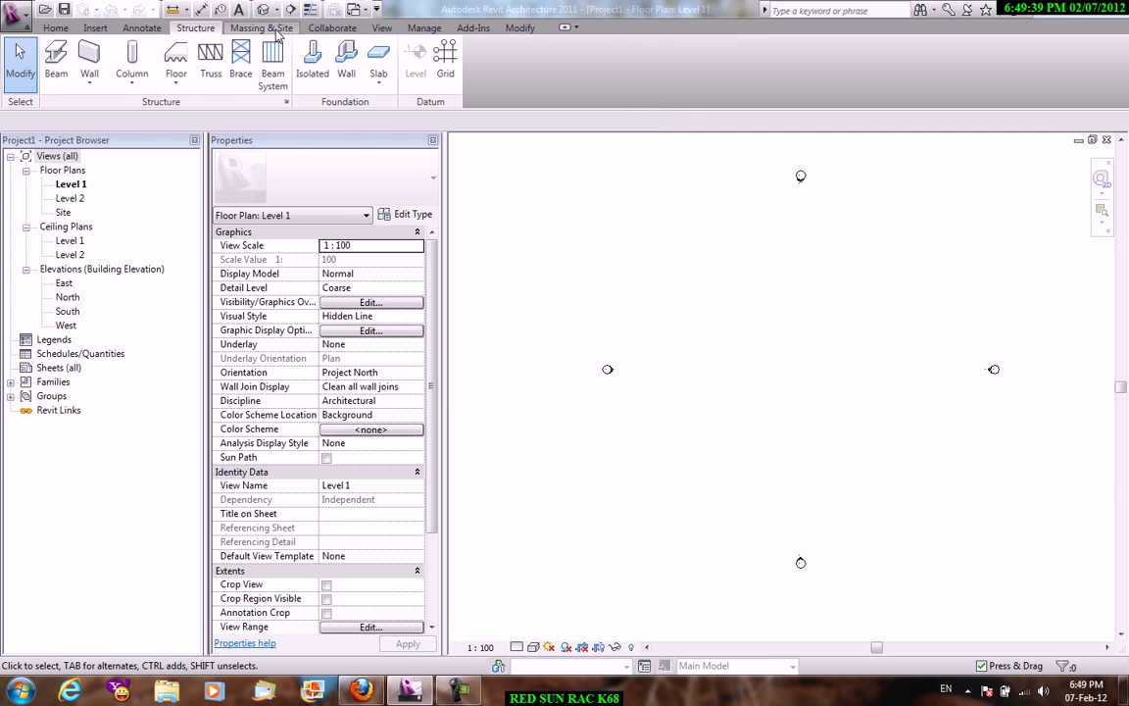
left_click(277, 34)
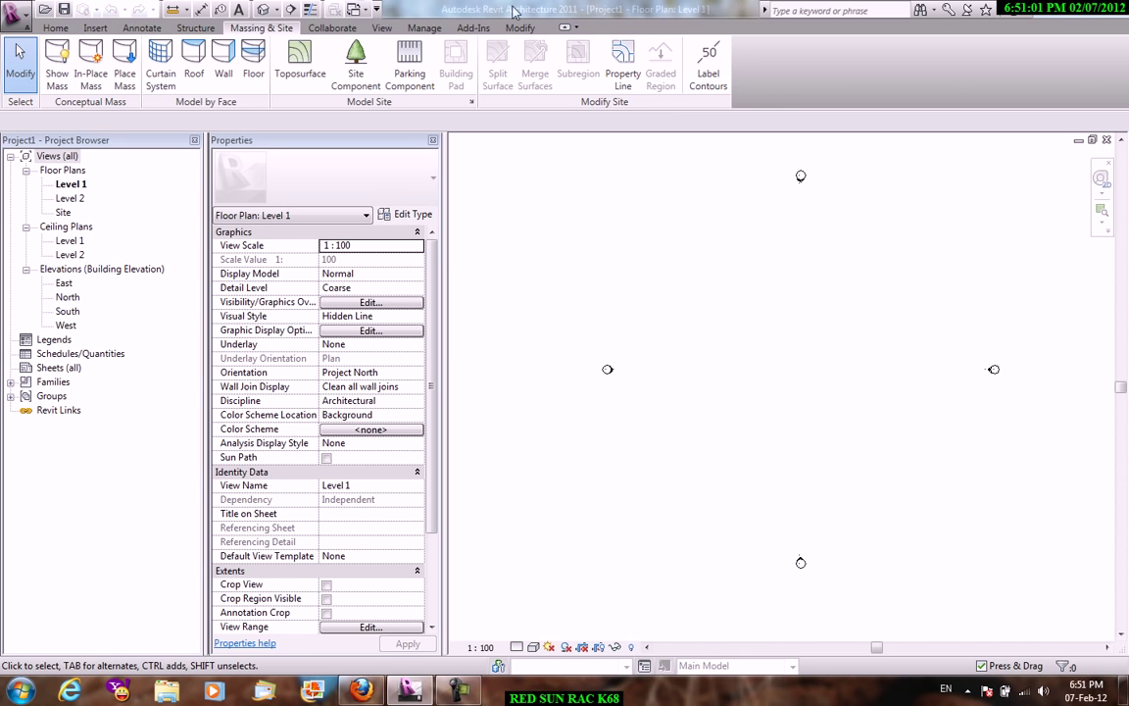
Display the Collaborate tab's worksets, synchronize and copy/monitor tools
left_click(330, 29)
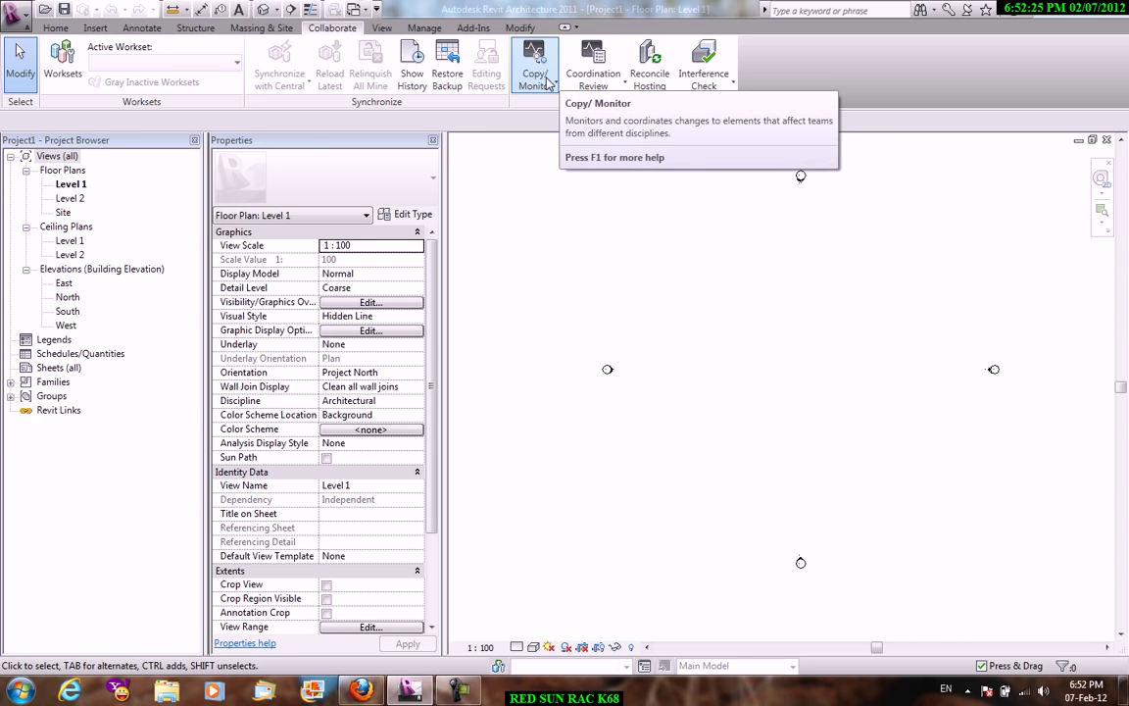
Switch to the View tab and review the Schedules dropdown's schedule types
left_click(382, 28)
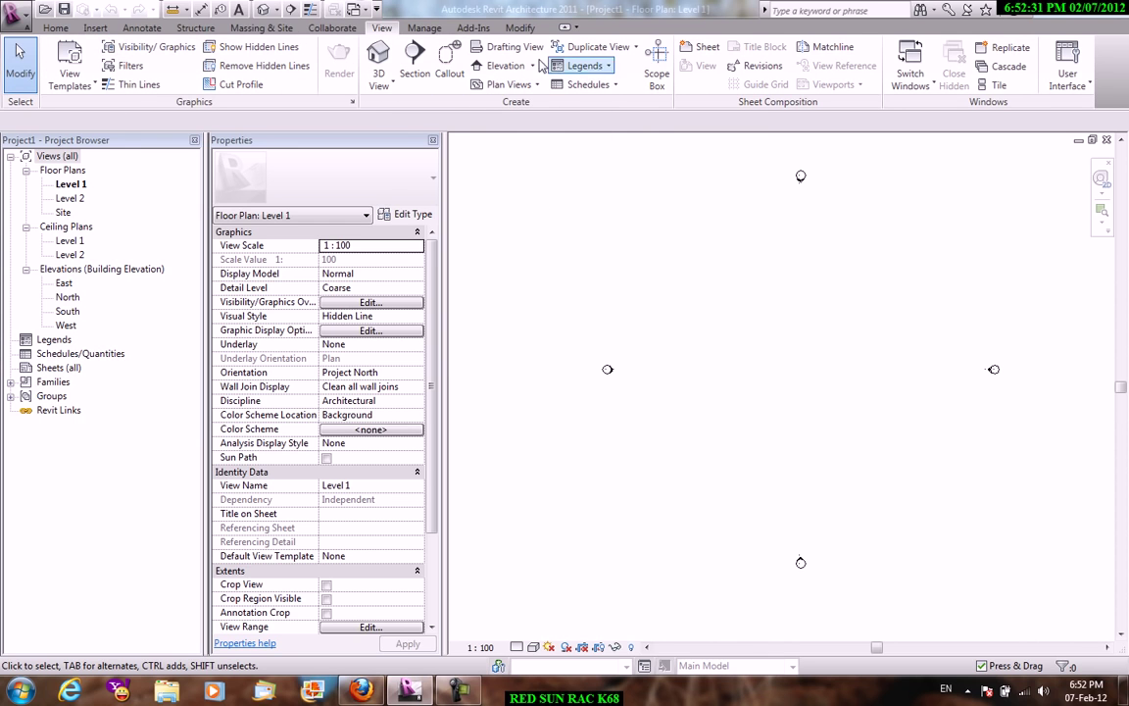
left_click(588, 84)
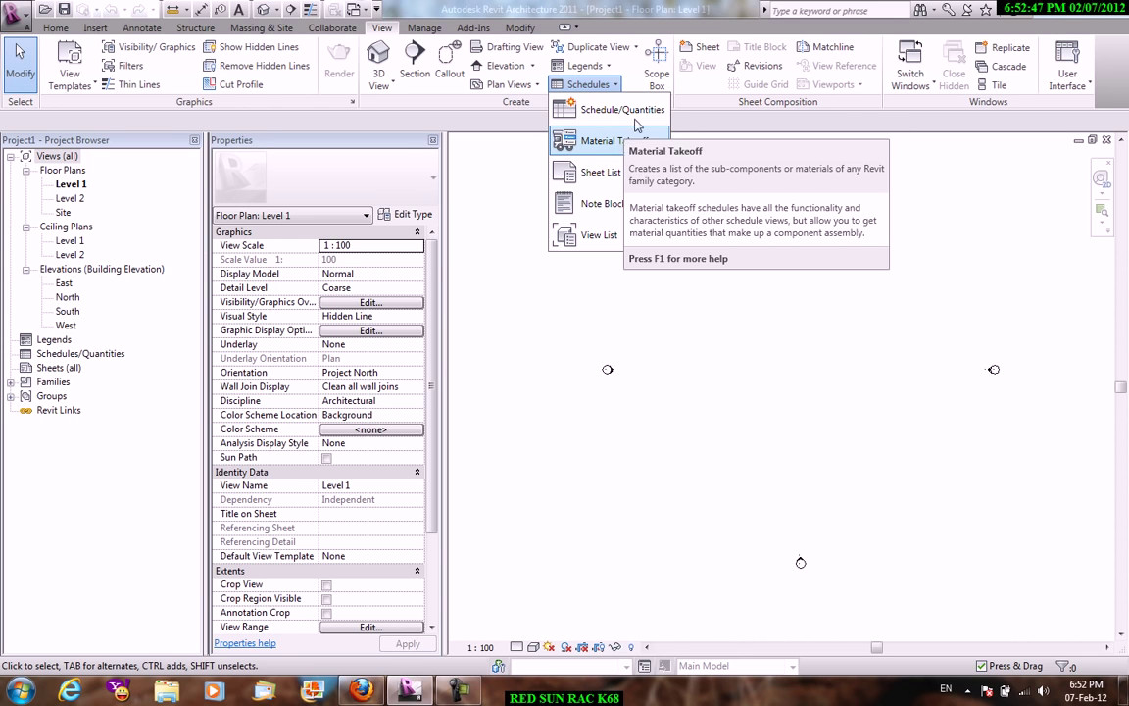
Show the Manage tab's project settings, then bring up Windows Explorer
left_click(425, 27)
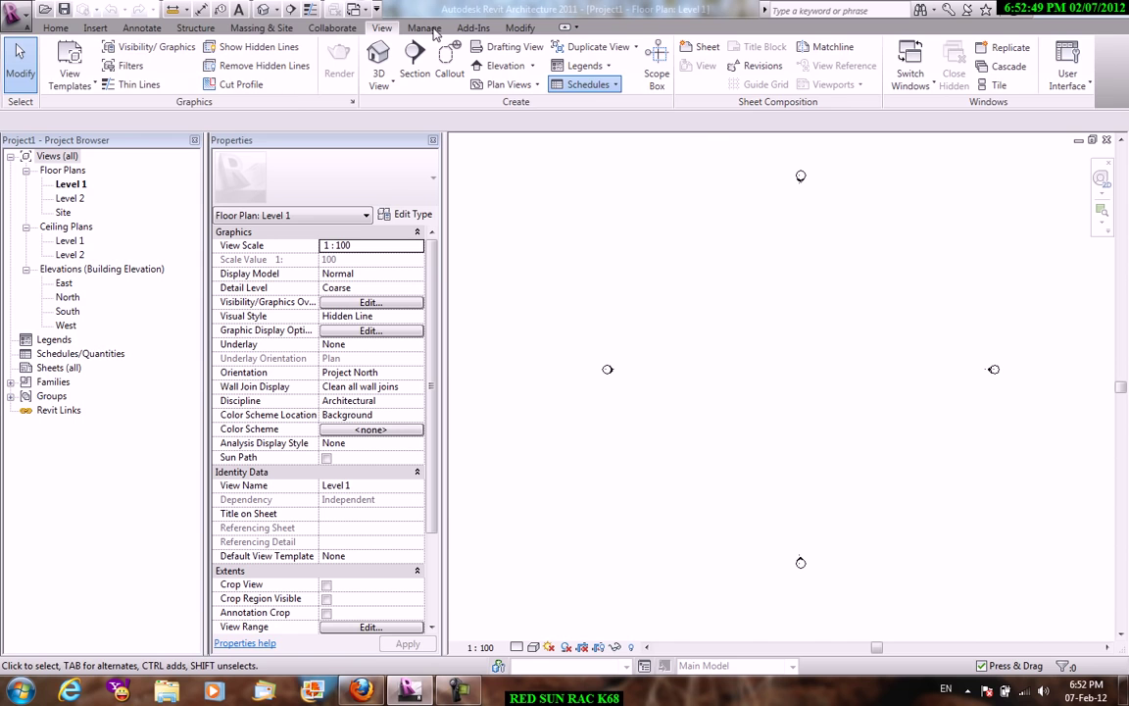
left_click(425, 27)
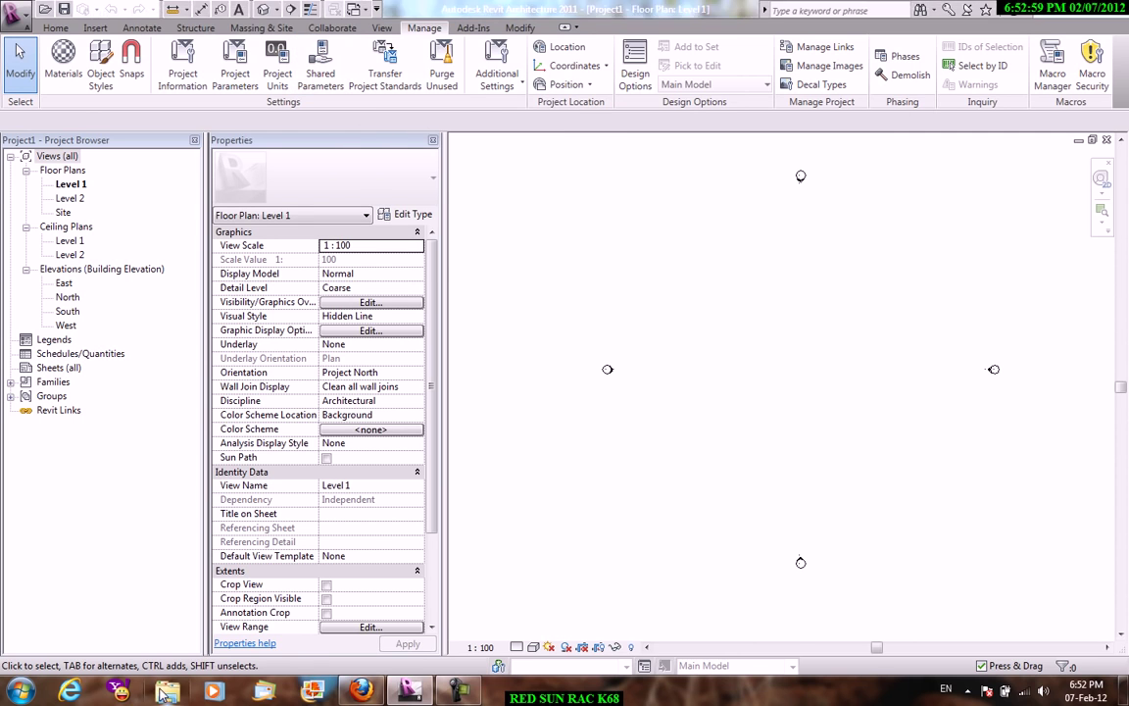
left_click(166, 691)
Browse to C:\RED SUN Seminar\Hanoi Seminar and open the EcotectExcelRevit presentation
left_click(79, 299)
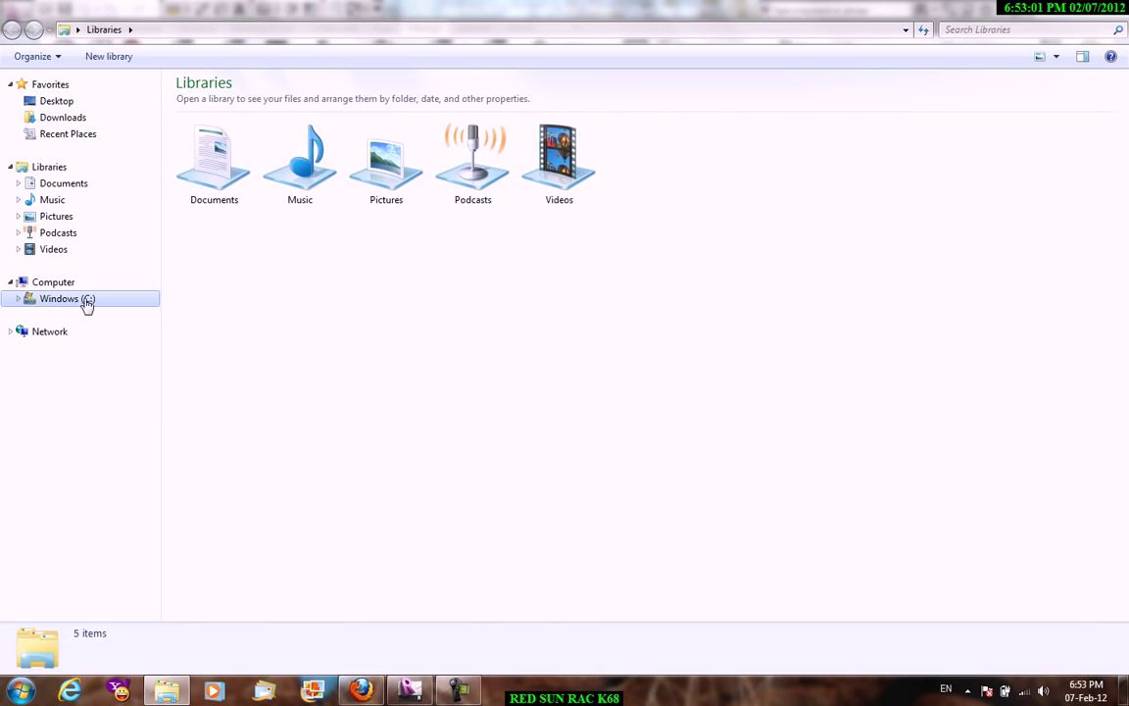
double_click(245, 520)
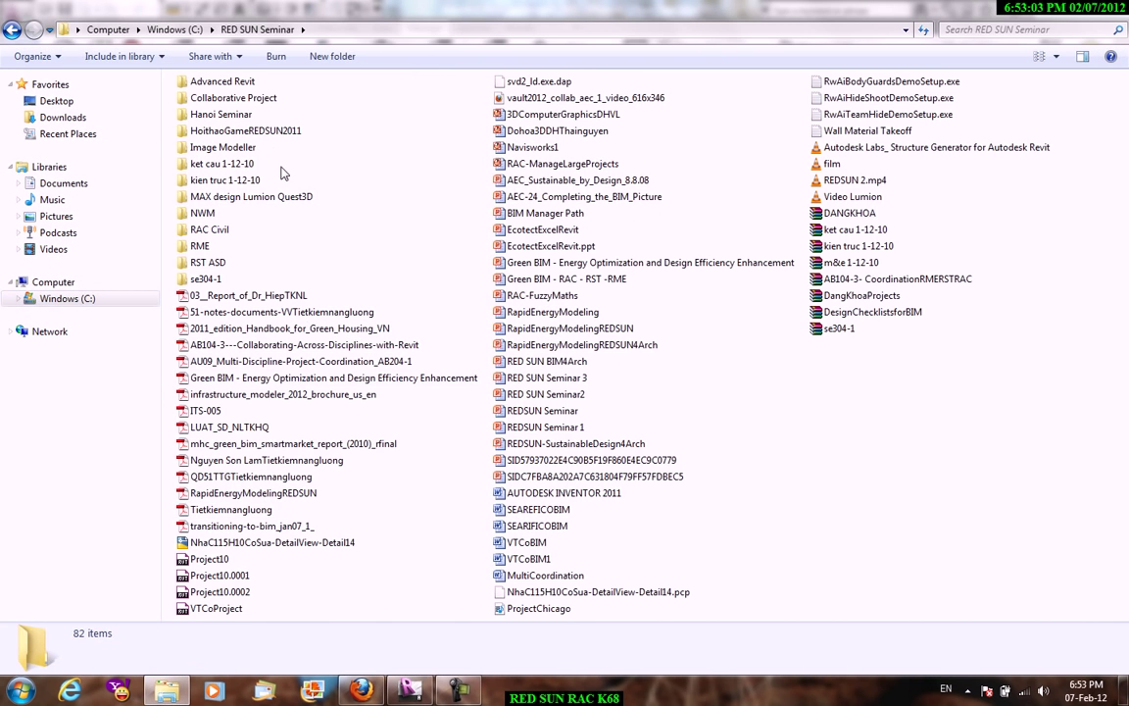
double_click(227, 114)
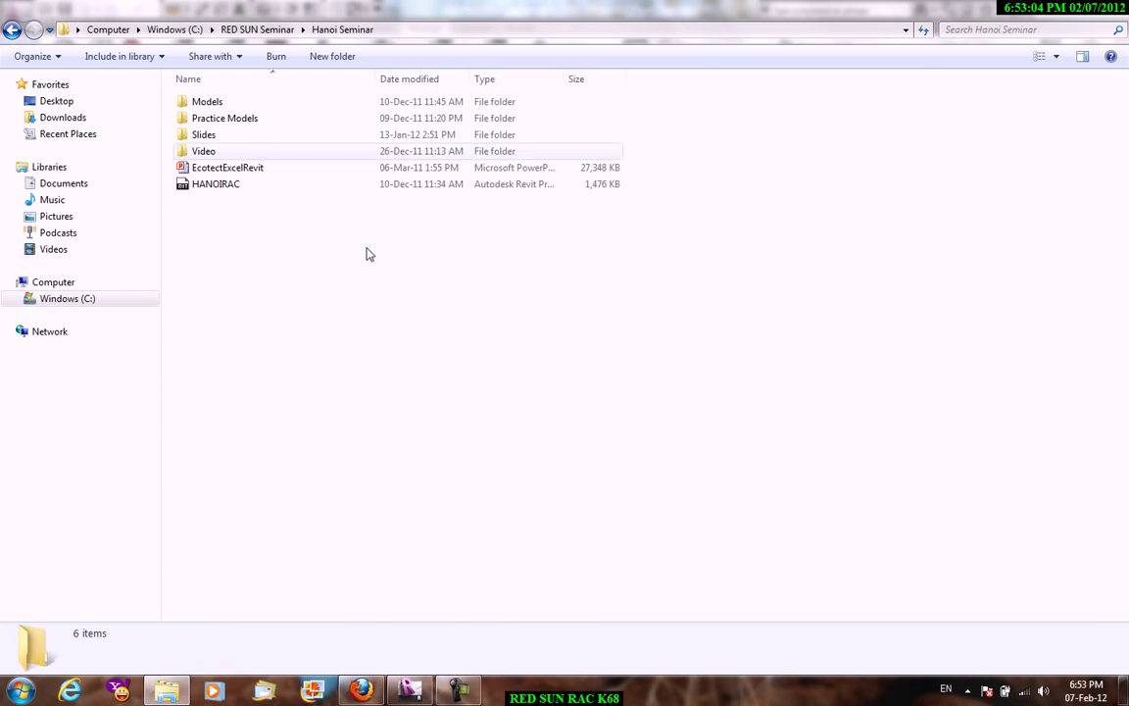
double_click(250, 170)
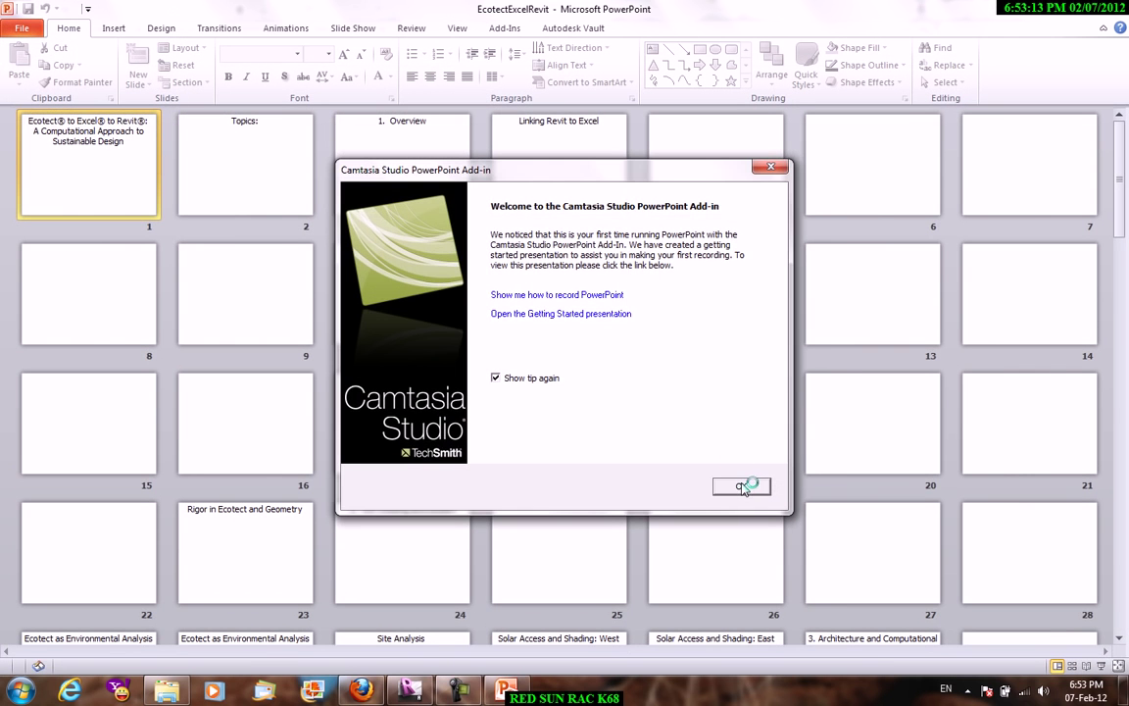
Dismiss the add-in message, start the slide show, and advance to Linking Revit to Excel
left_click(744, 485)
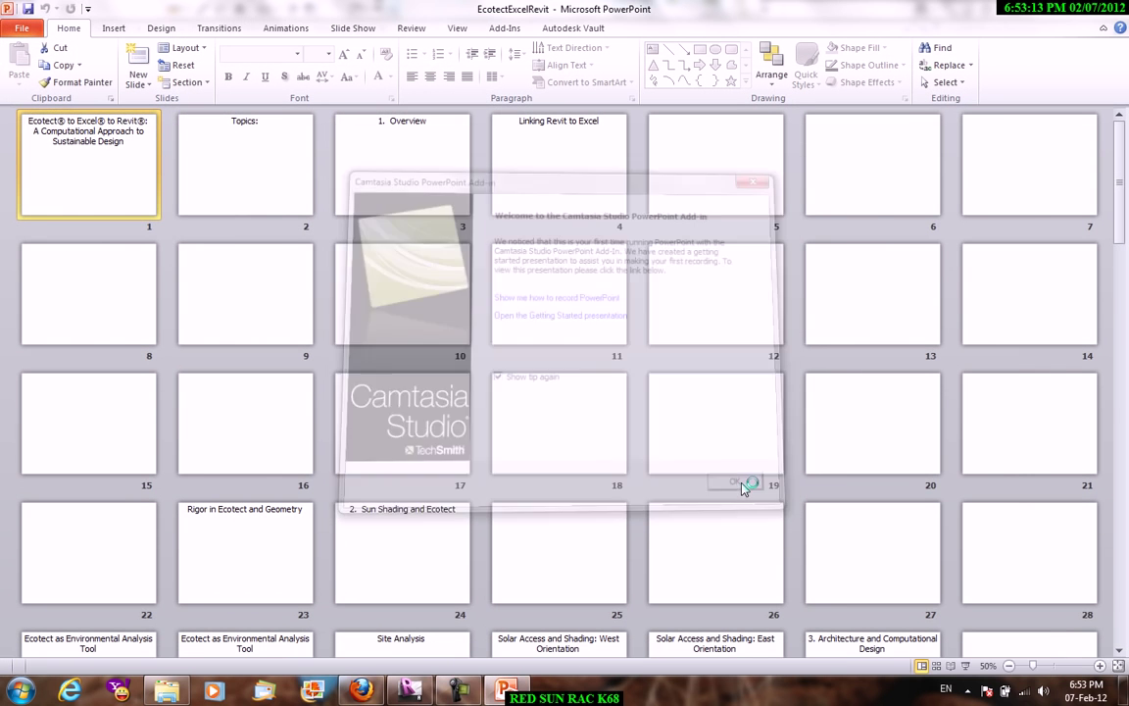
left_click(966, 666)
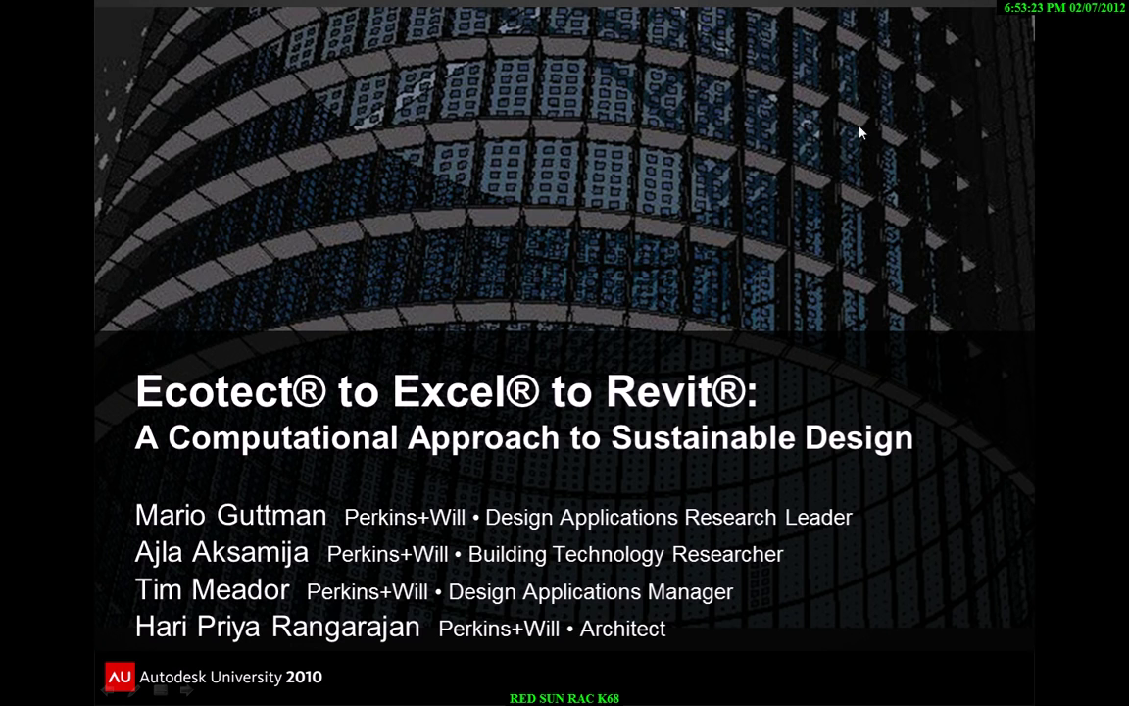
left_click(466, 290)
left_click(463, 276)
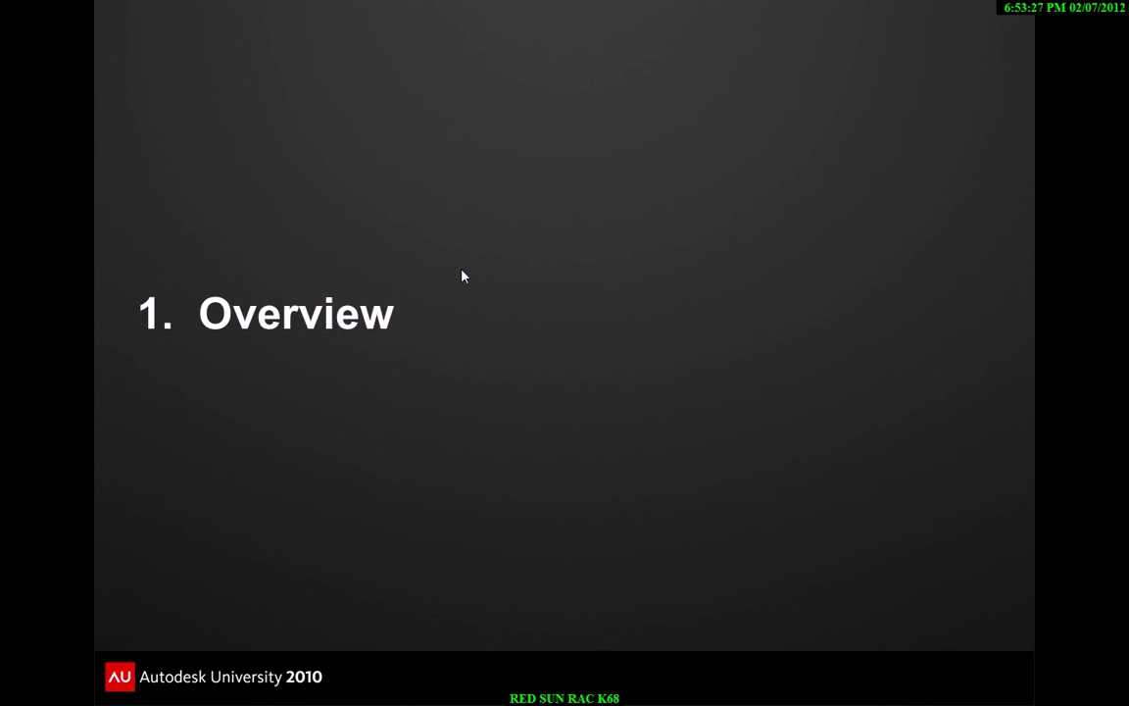
left_click(462, 276)
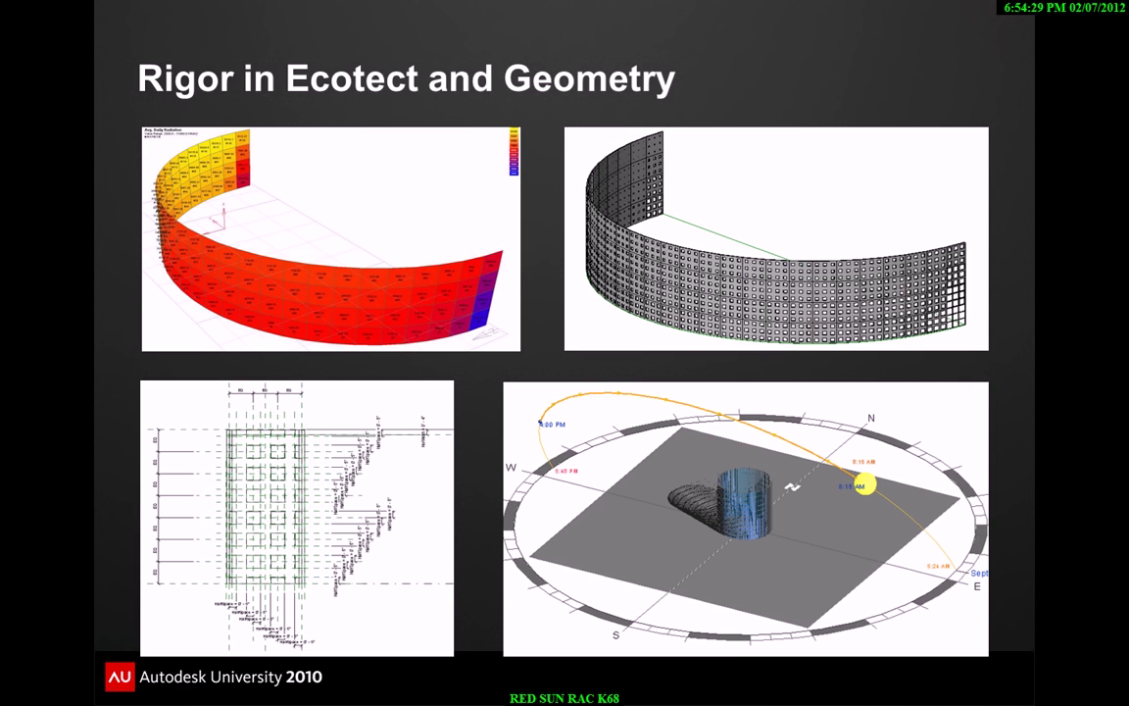
Page through the Overhangs, Vertical Shading Devices and Inclined Fins slides to the code listings
key("Right")
key("Right")
key("Right")
key("Right")
key("Right")
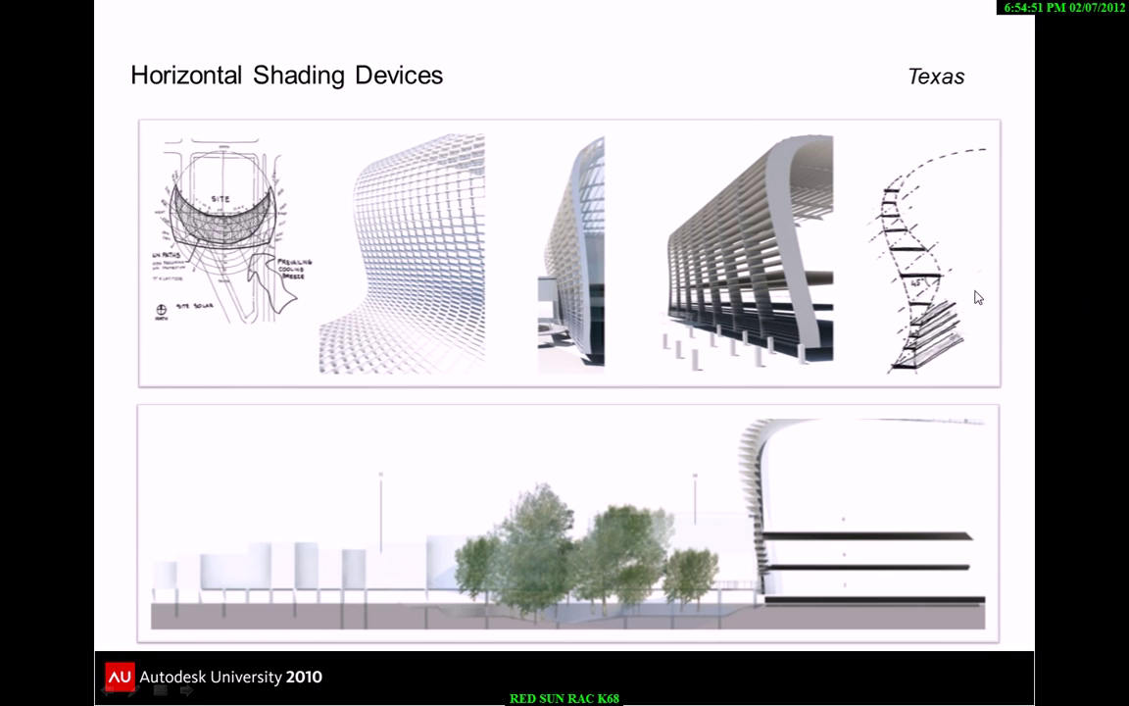
key("Right")
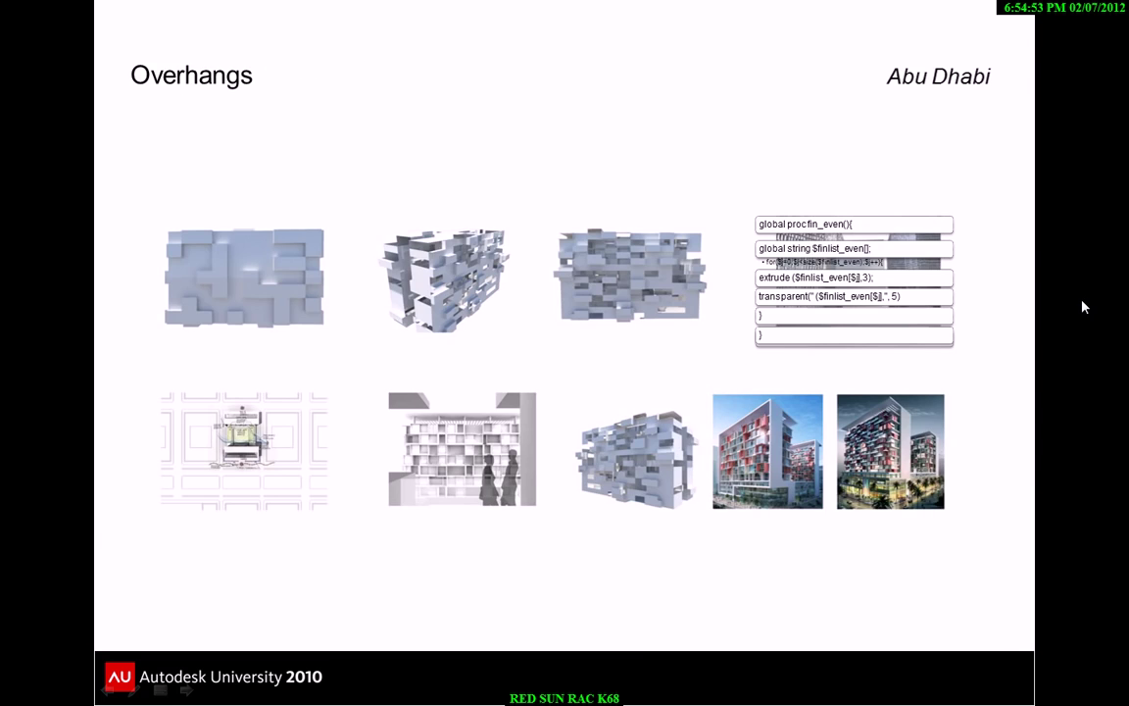
key("Right")
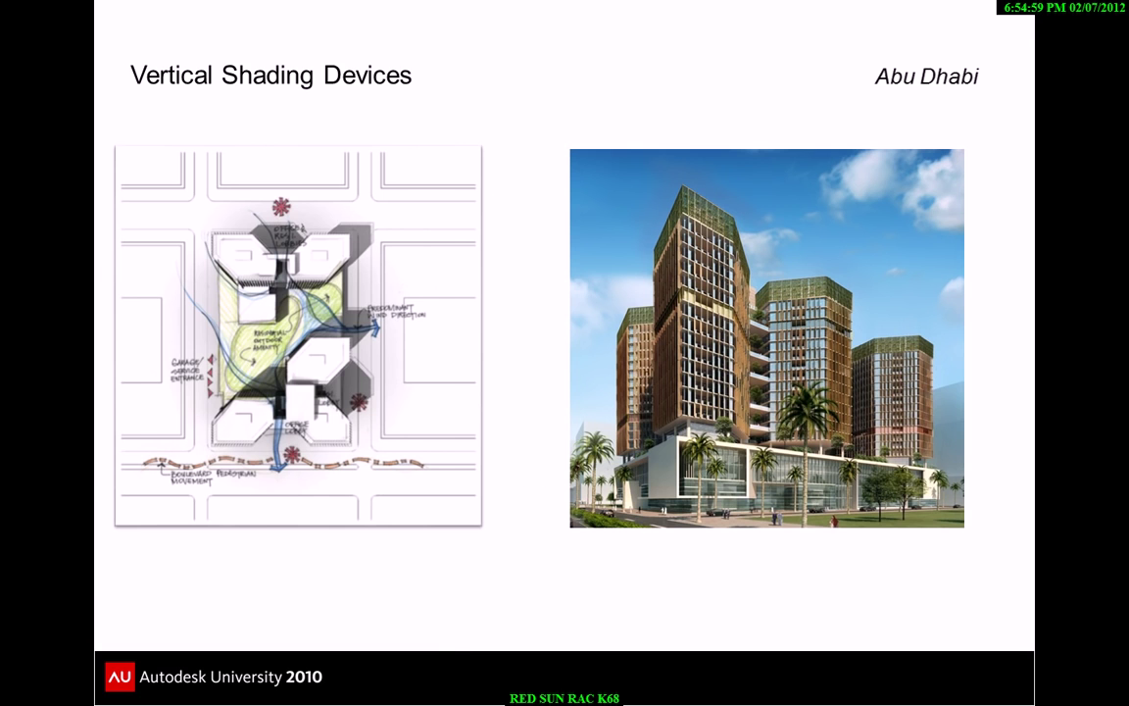
key("Right")
key("Left")
key("Right")
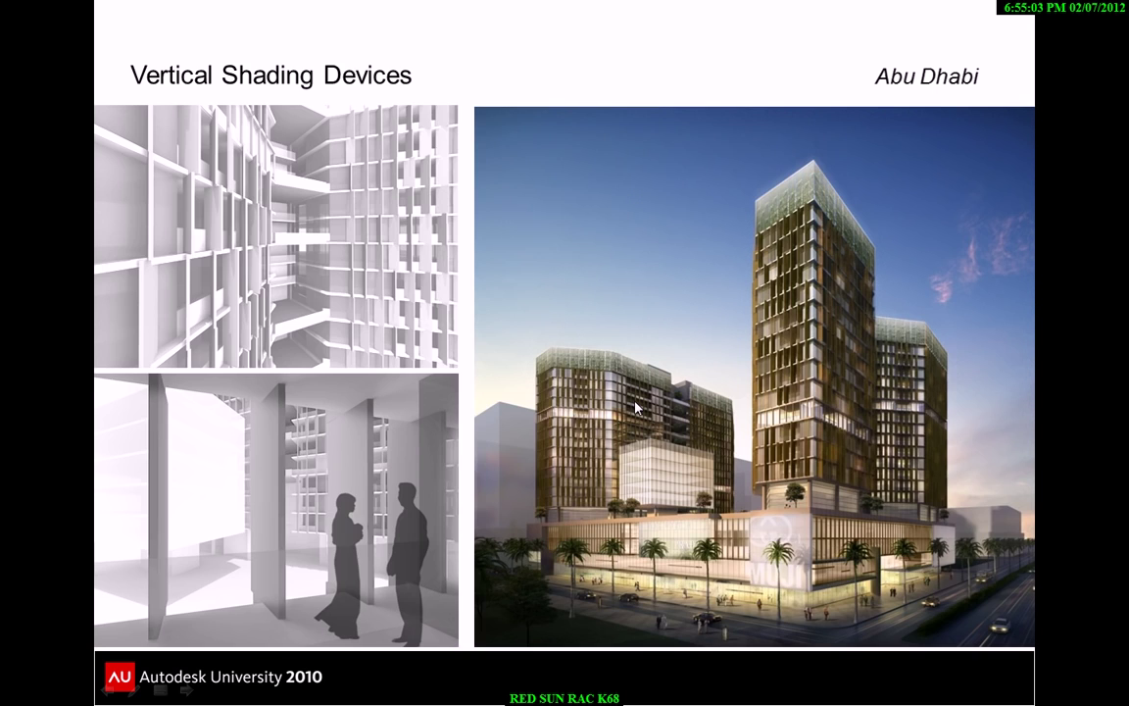
key("Right")
key("Right")
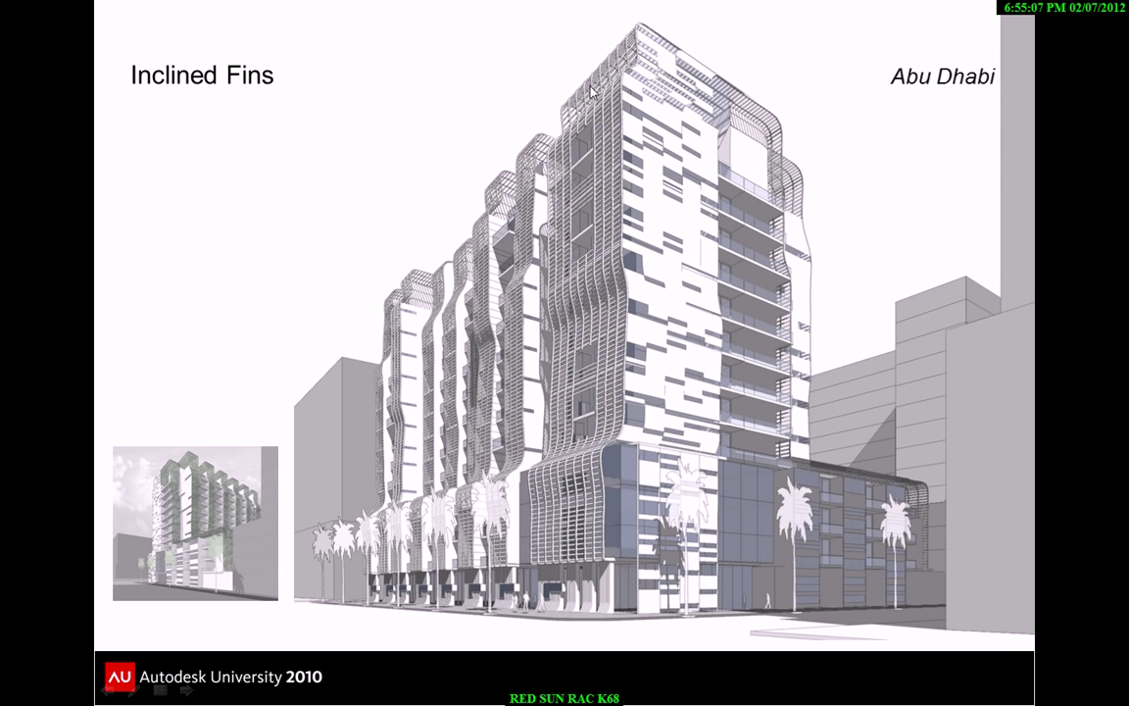
key("Right")
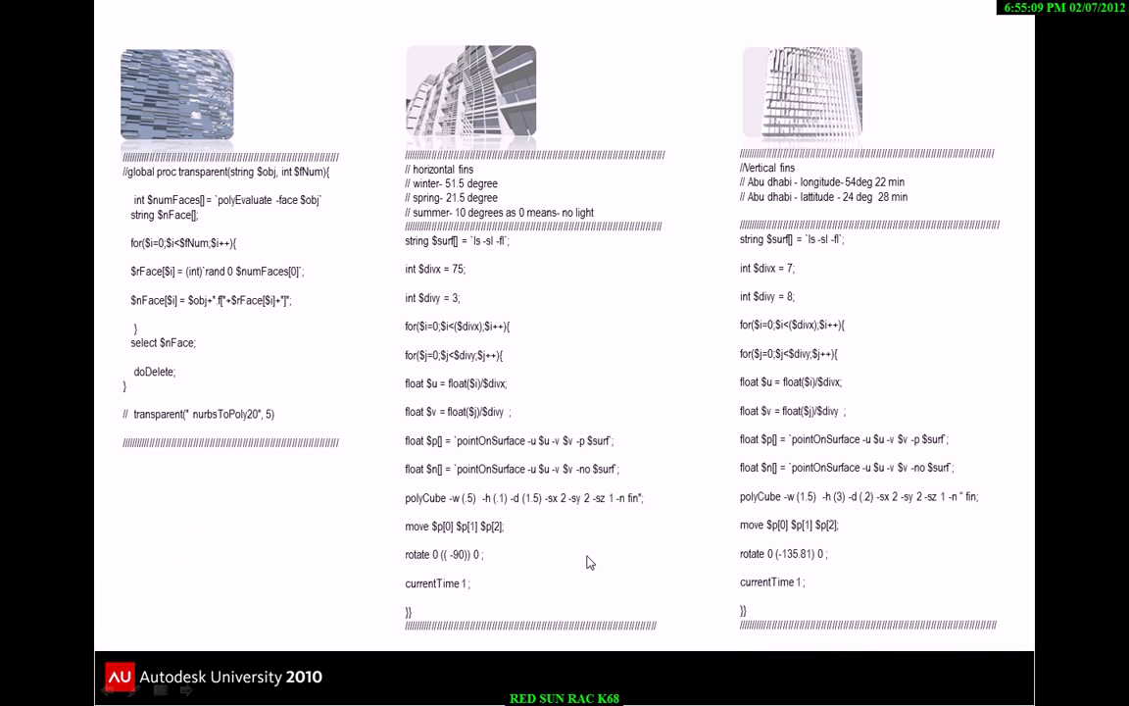
Skip through the Ecotect-to-Excel-to-Revit step slides, end the show and close PowerPoint
key("Left")
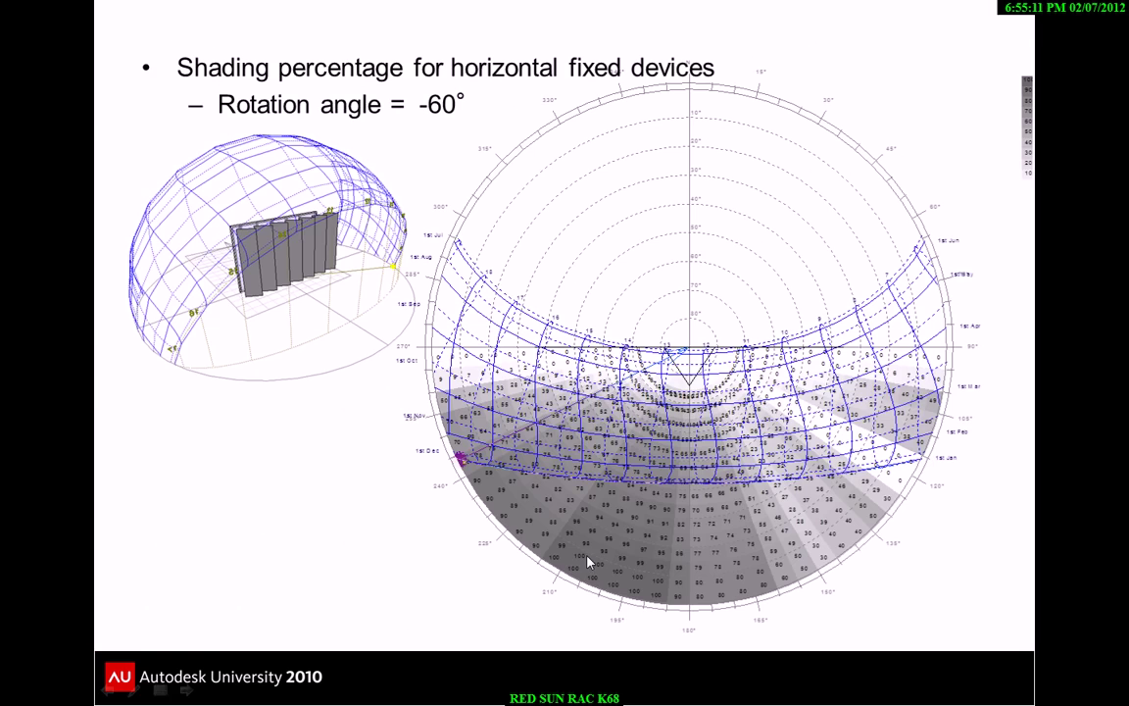
key("Left")
key("Right")
key("Right")
key("Right")
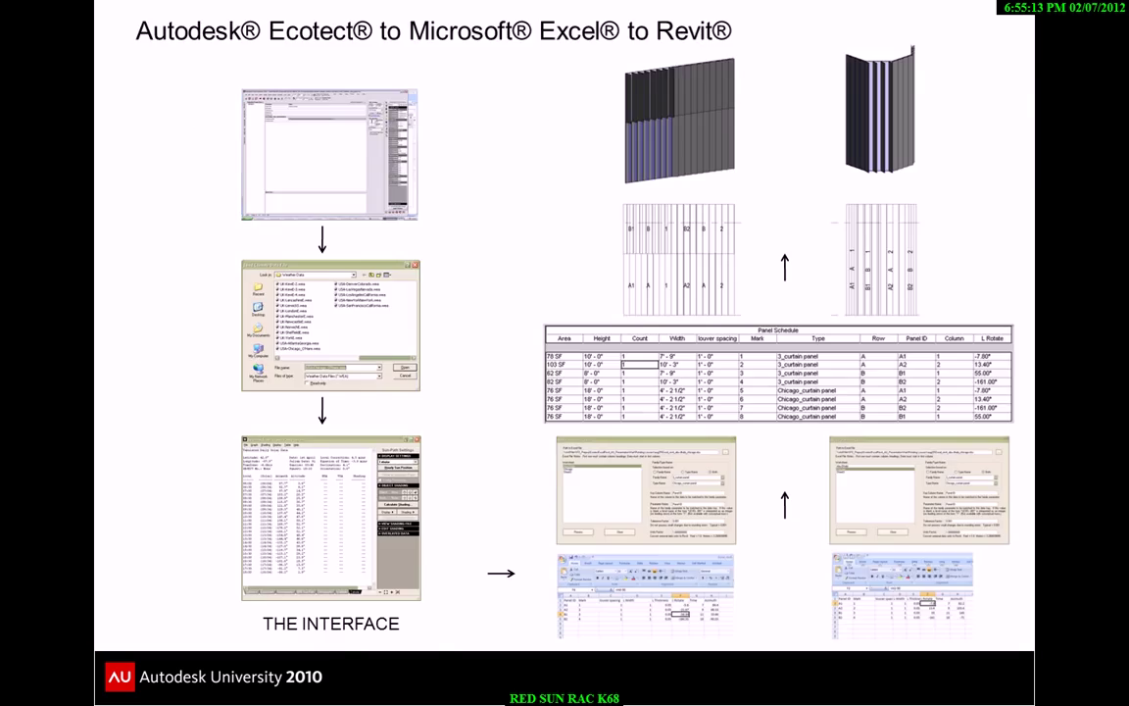
key("Right")
key("Right")
key("Right")
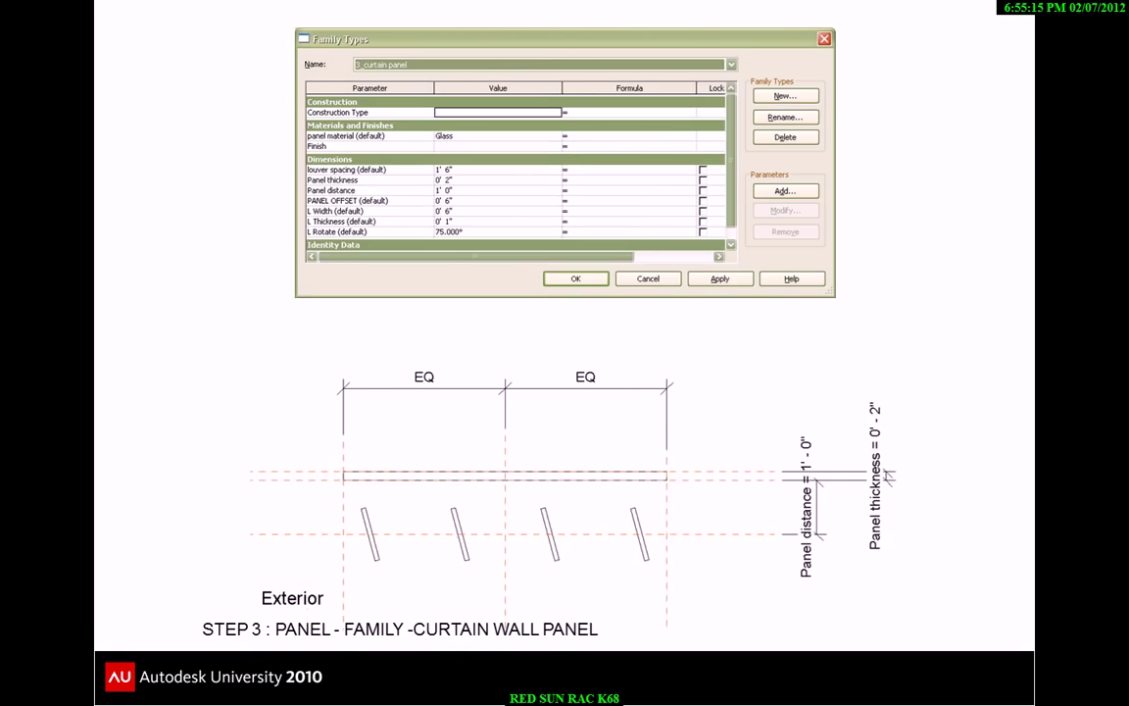
key("Right")
key("Escape")
key("alt+F4")
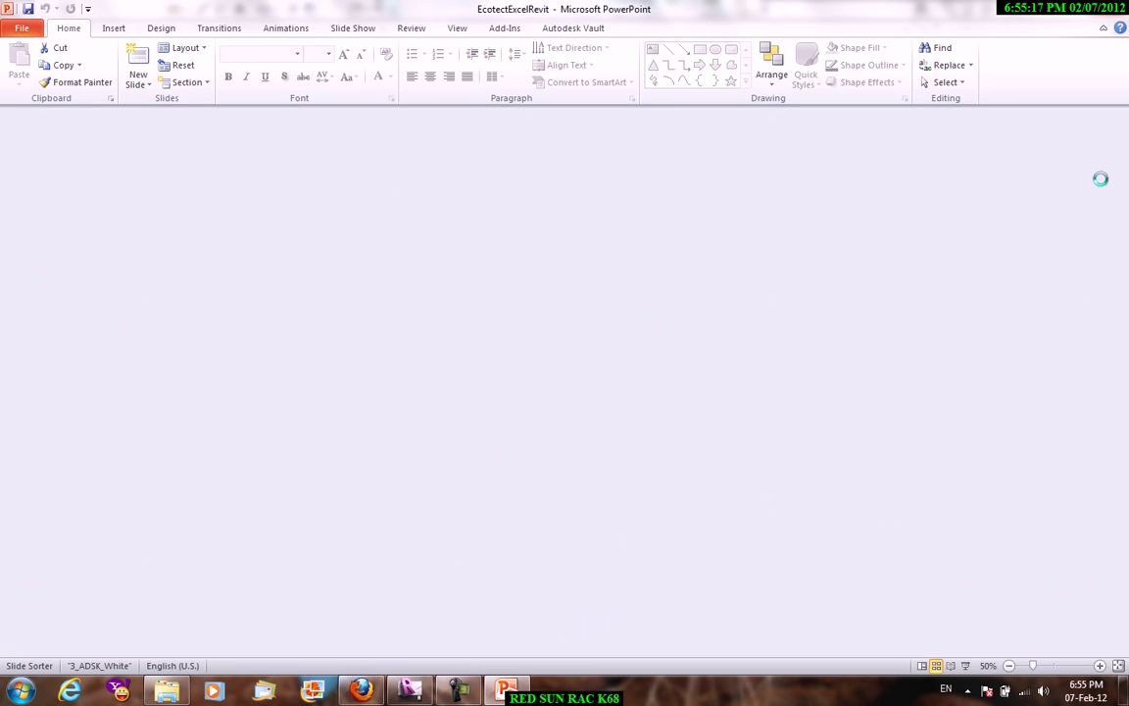
Bring the Revit project window back to the front from the taskbar
left_click(456, 689)
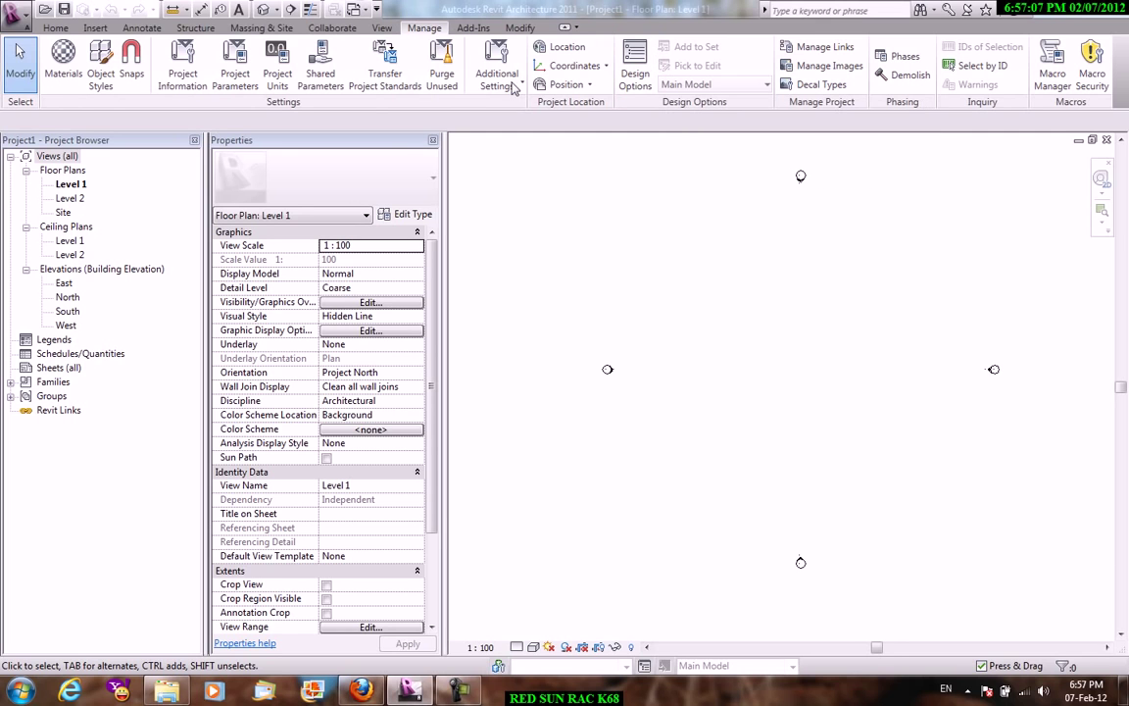
left_click(473, 28)
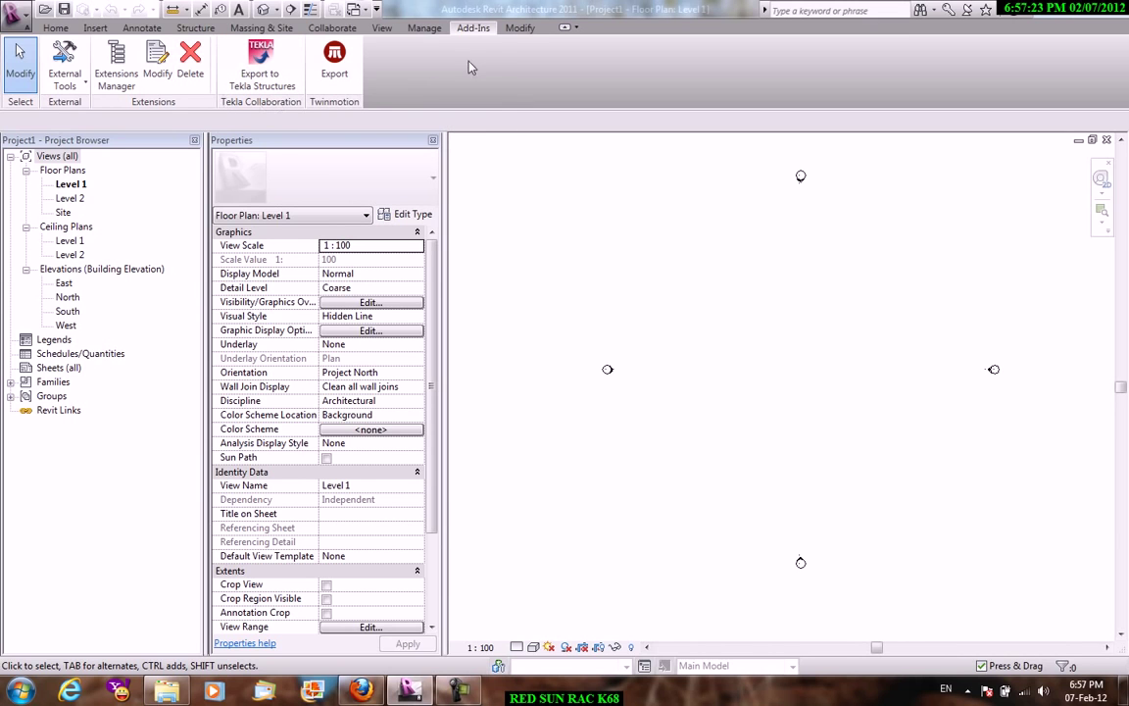
left_click(512, 31)
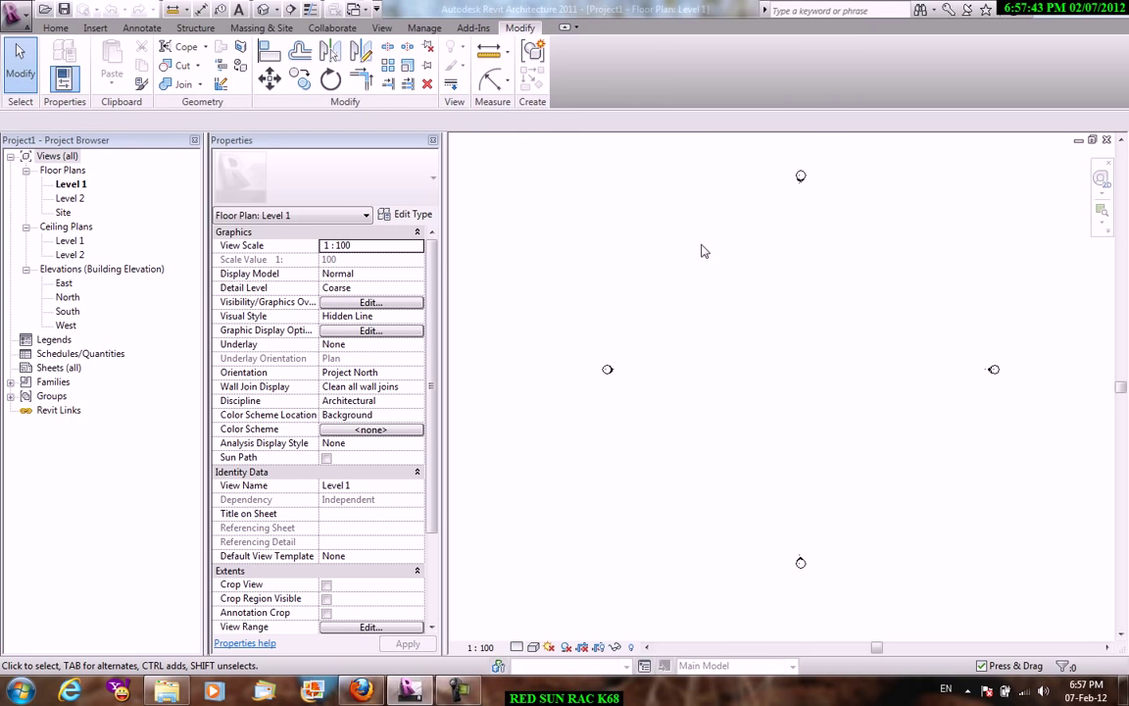
Open the South elevation, showing Level 1 at 0 and Level 2 at 4000
double_click(69, 311)
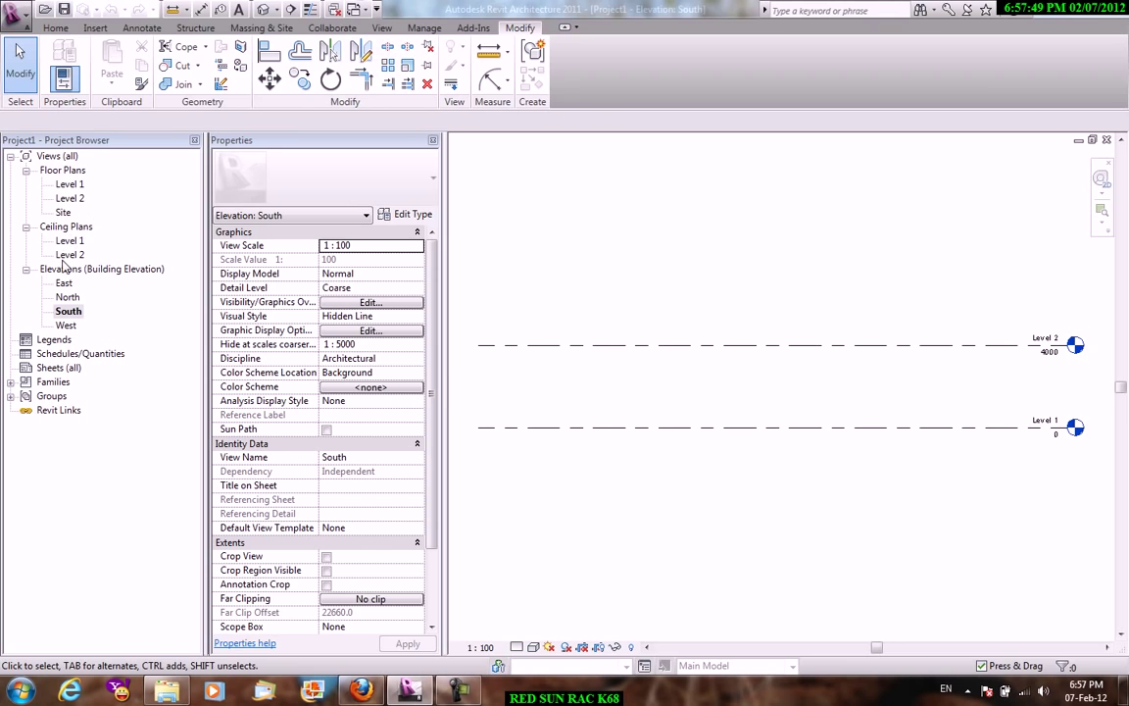
scroll(622, 273, "down", 2)
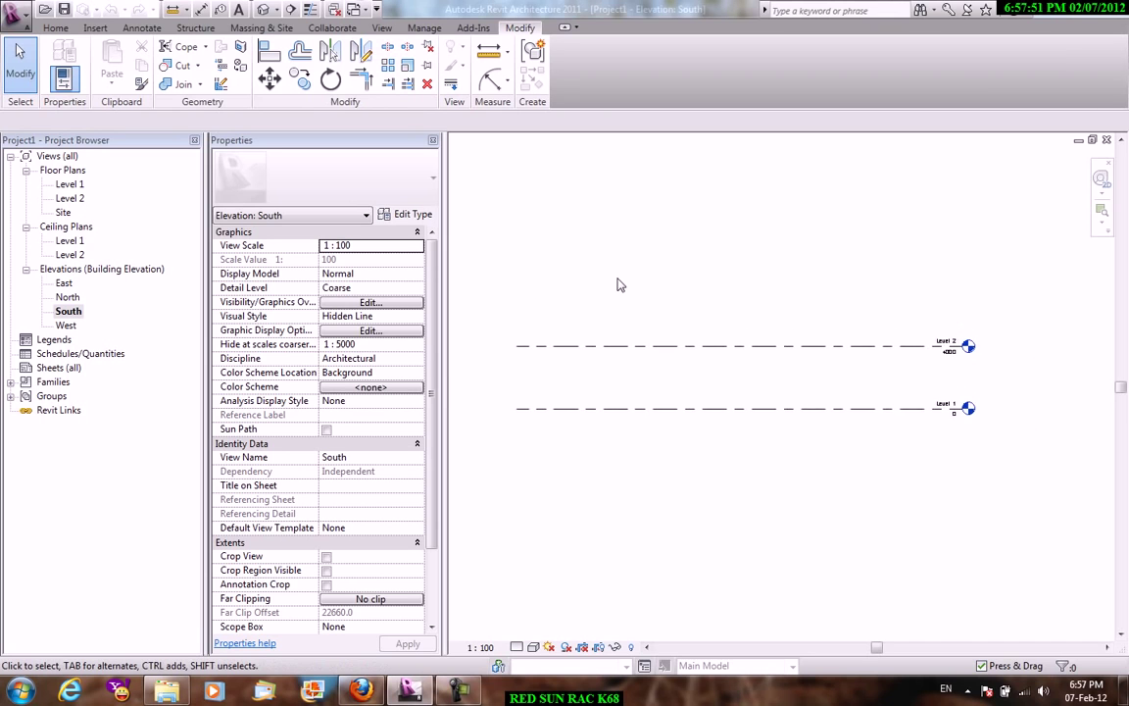
scroll(616, 287, "up", 1)
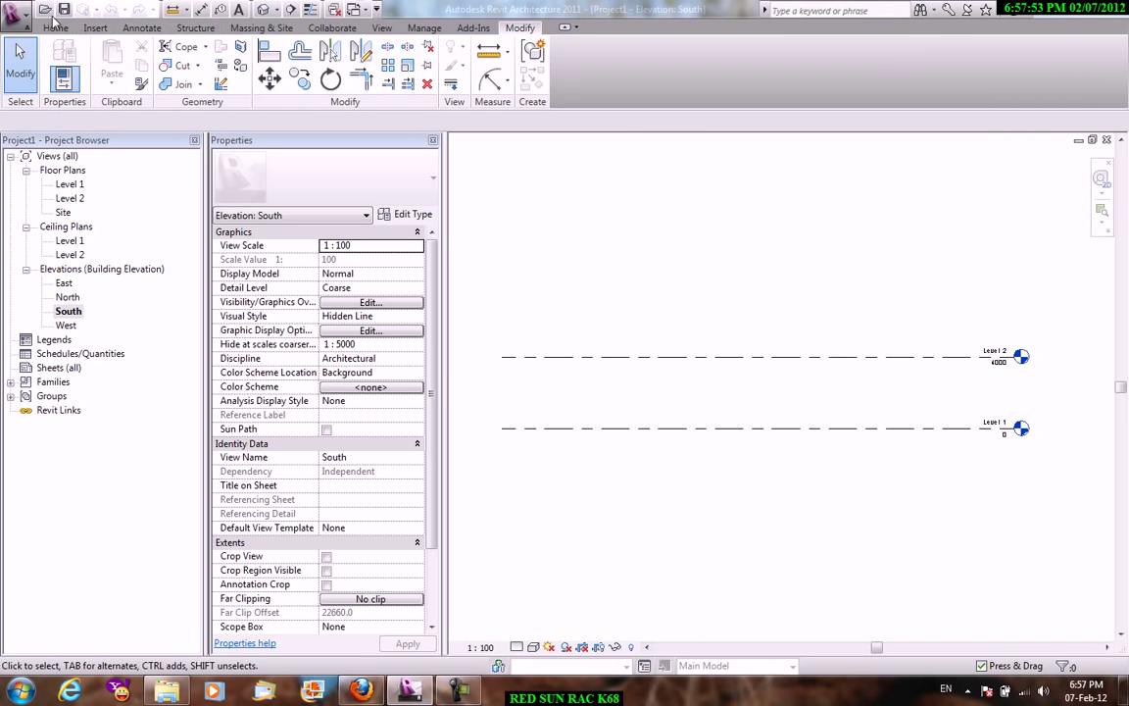
left_click(53, 27)
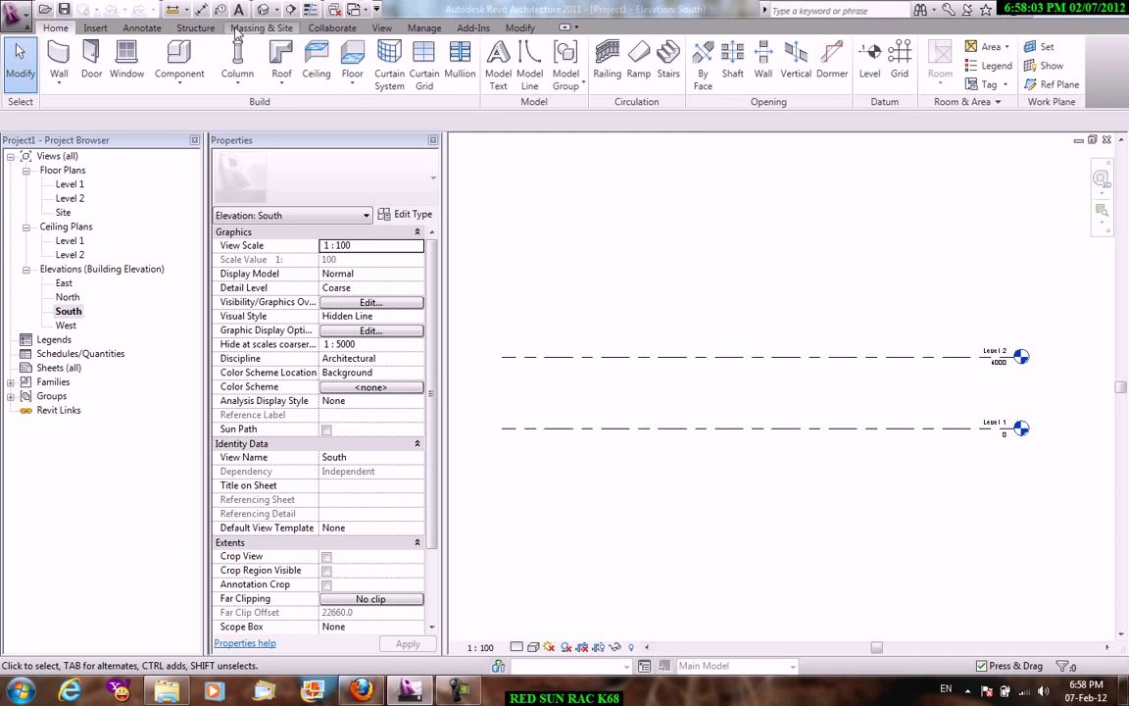
left_click(381, 28)
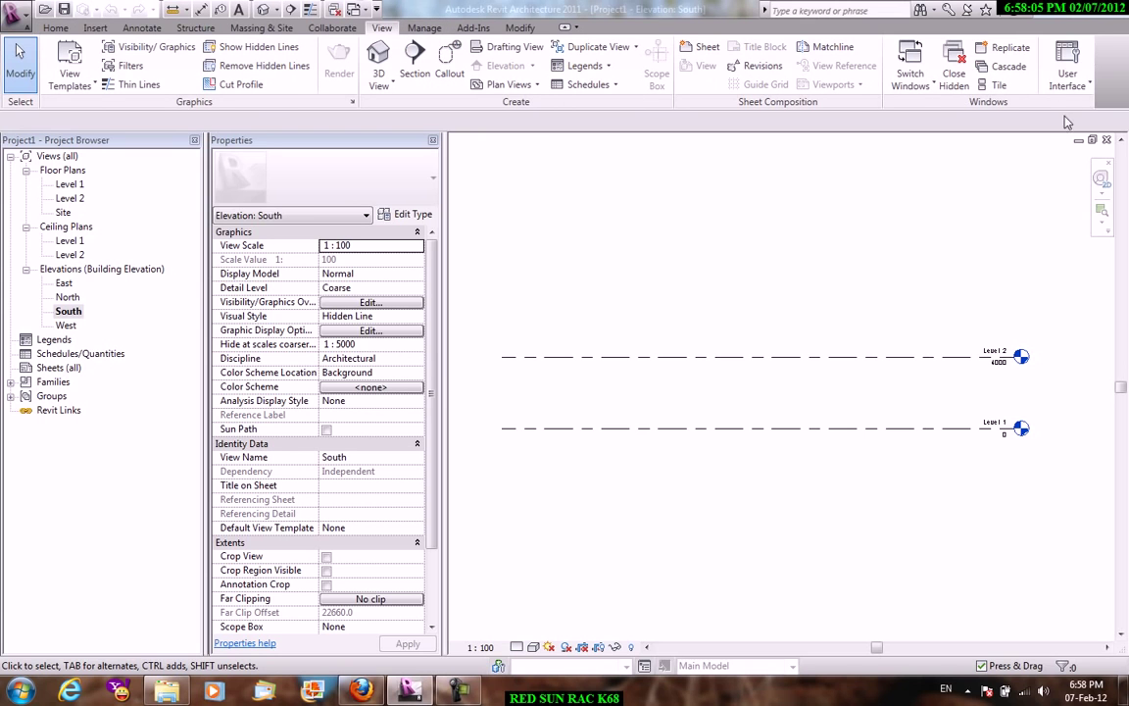
left_click(1067, 70)
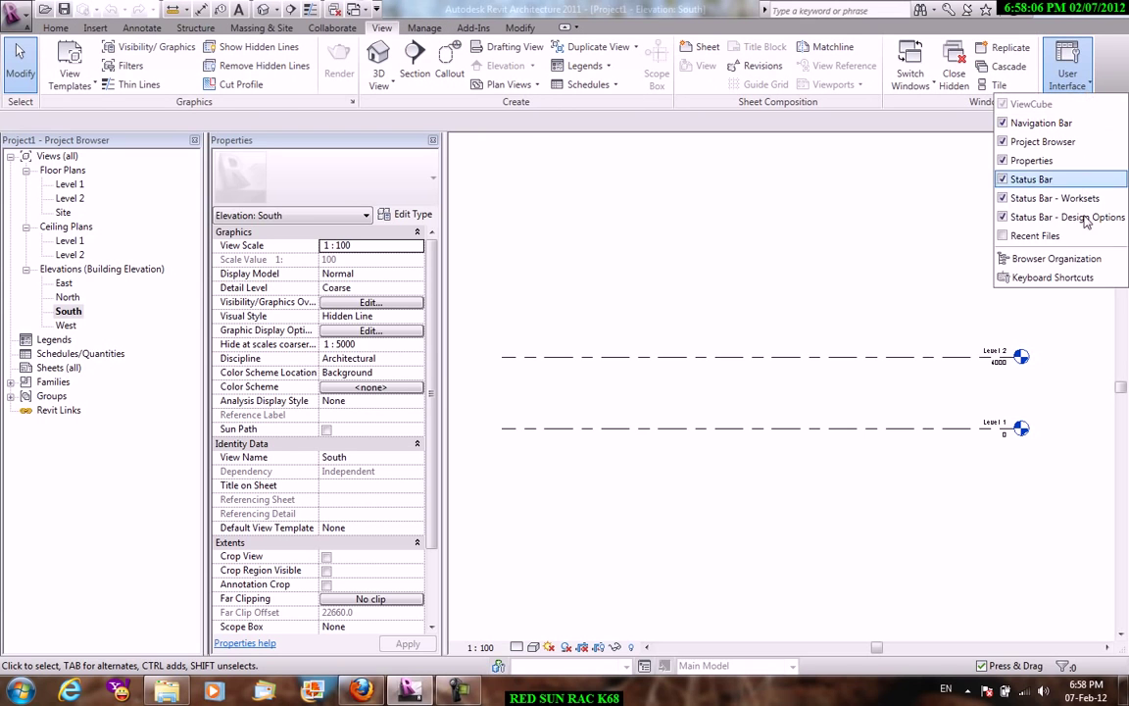
left_click(1058, 284)
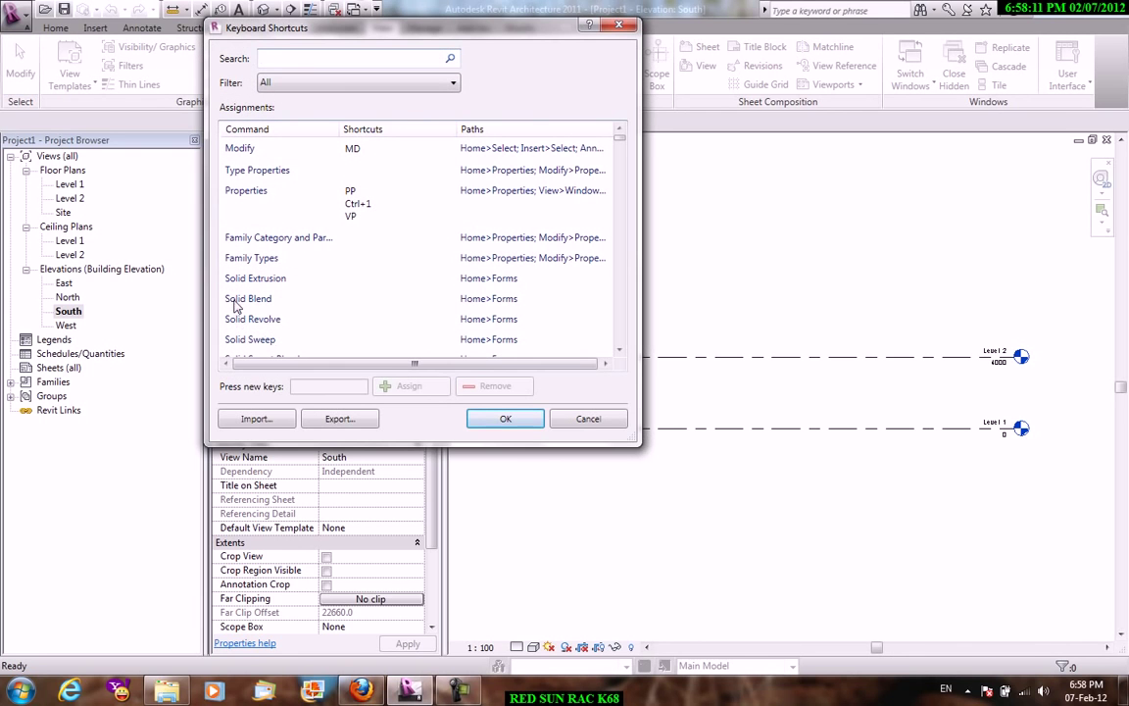
left_click(257, 297)
left_click(338, 389)
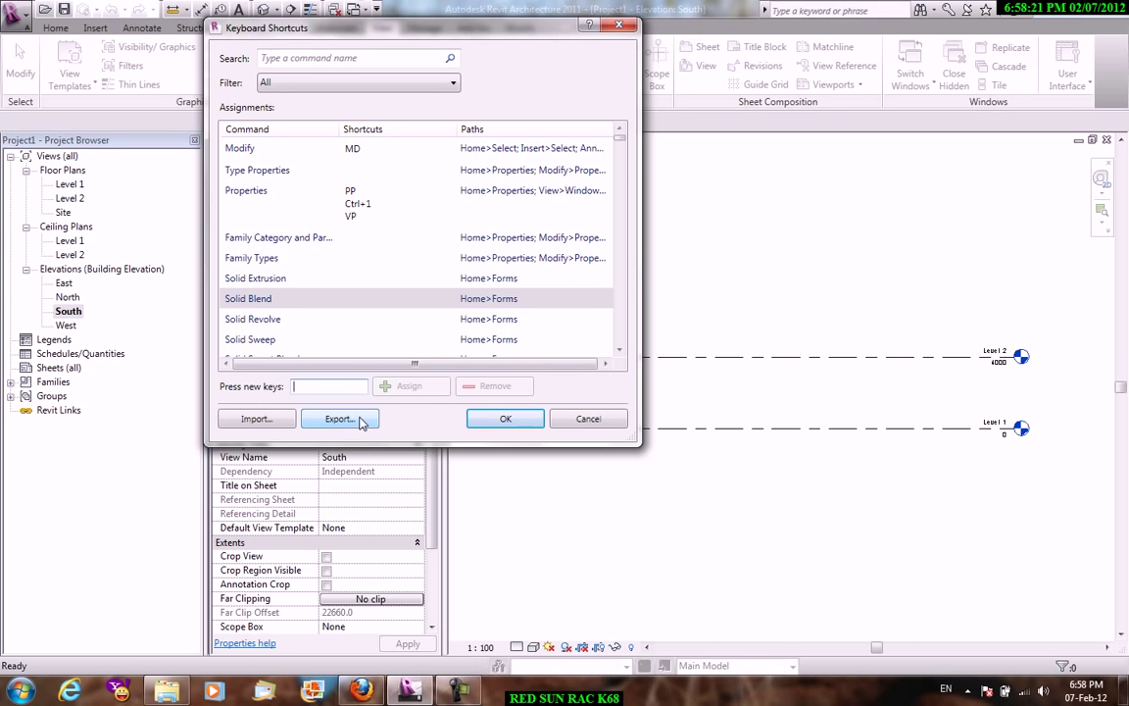
left_click(600, 422)
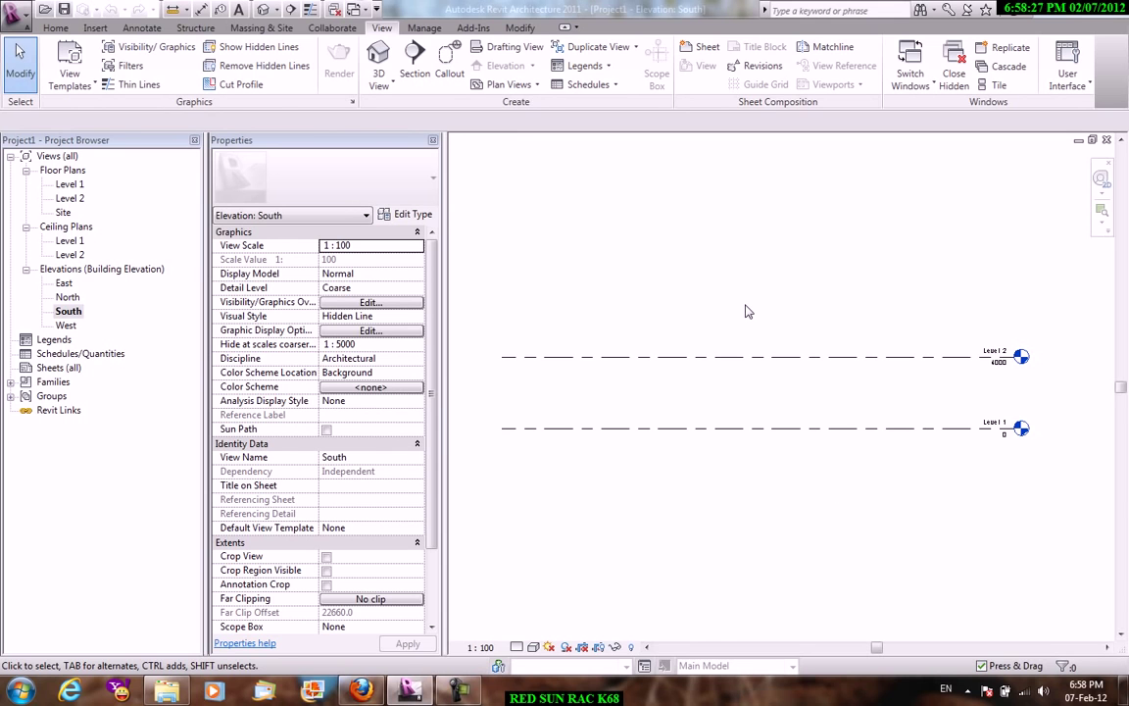
Draw a new Level 3 across the elevation and set its height to 7600
key("l")
key("l")
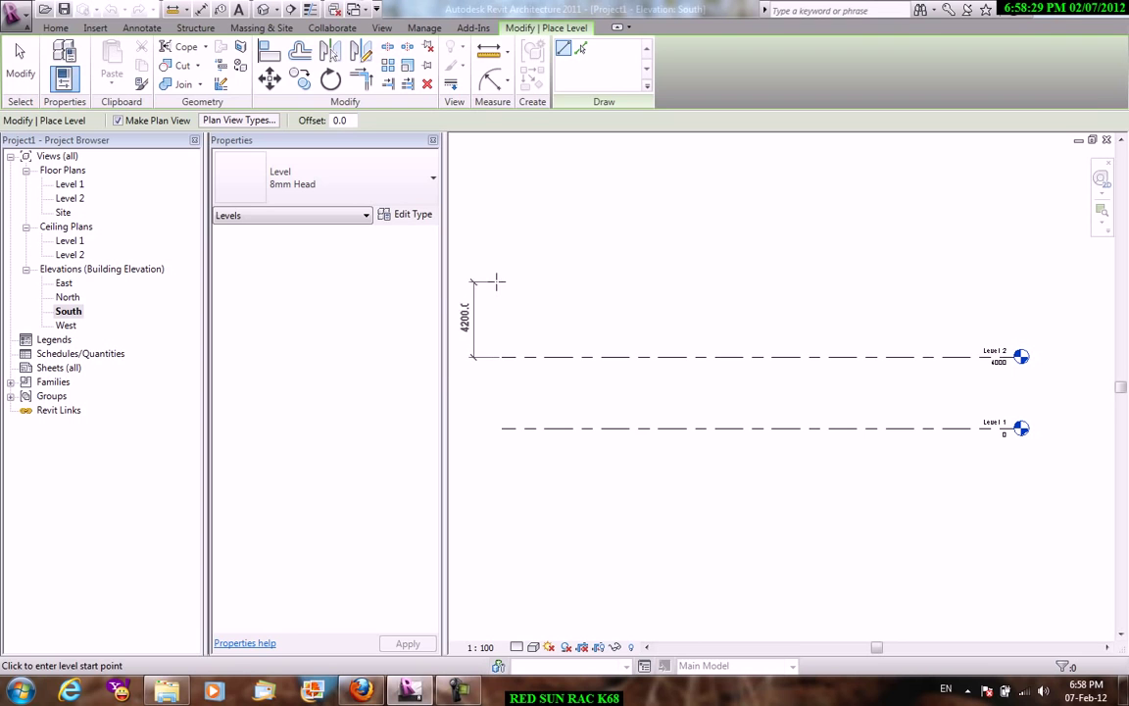
left_click(502, 288)
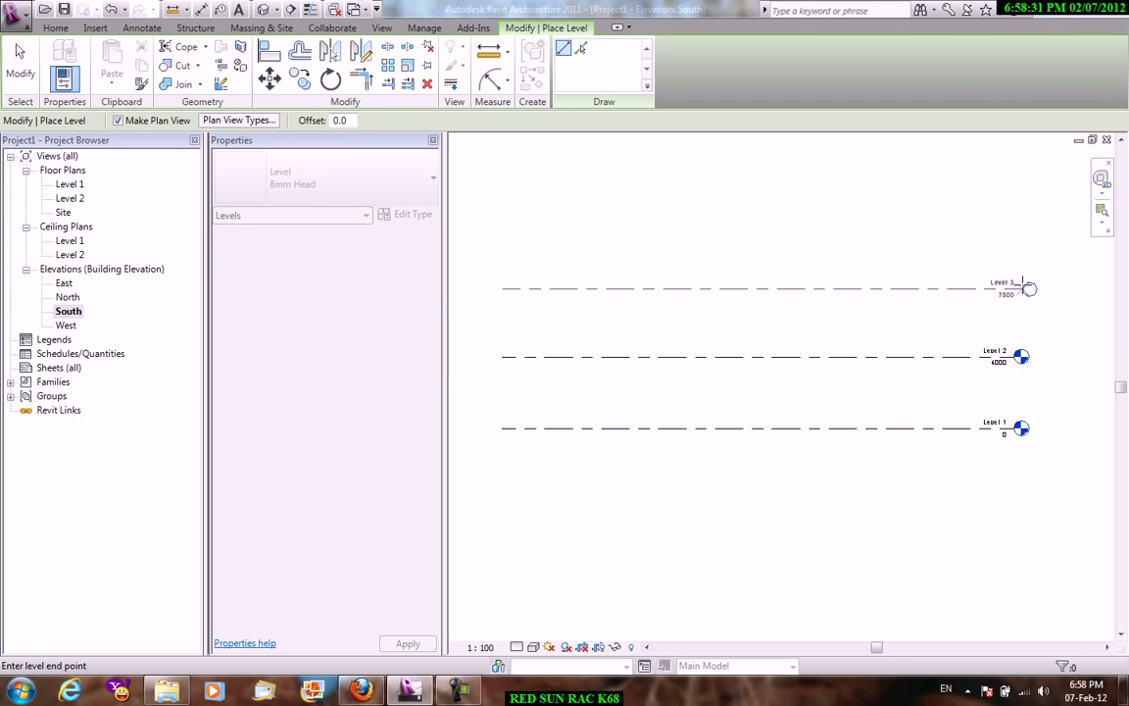
left_click(1025, 287)
right_click(859, 225)
left_click(886, 235)
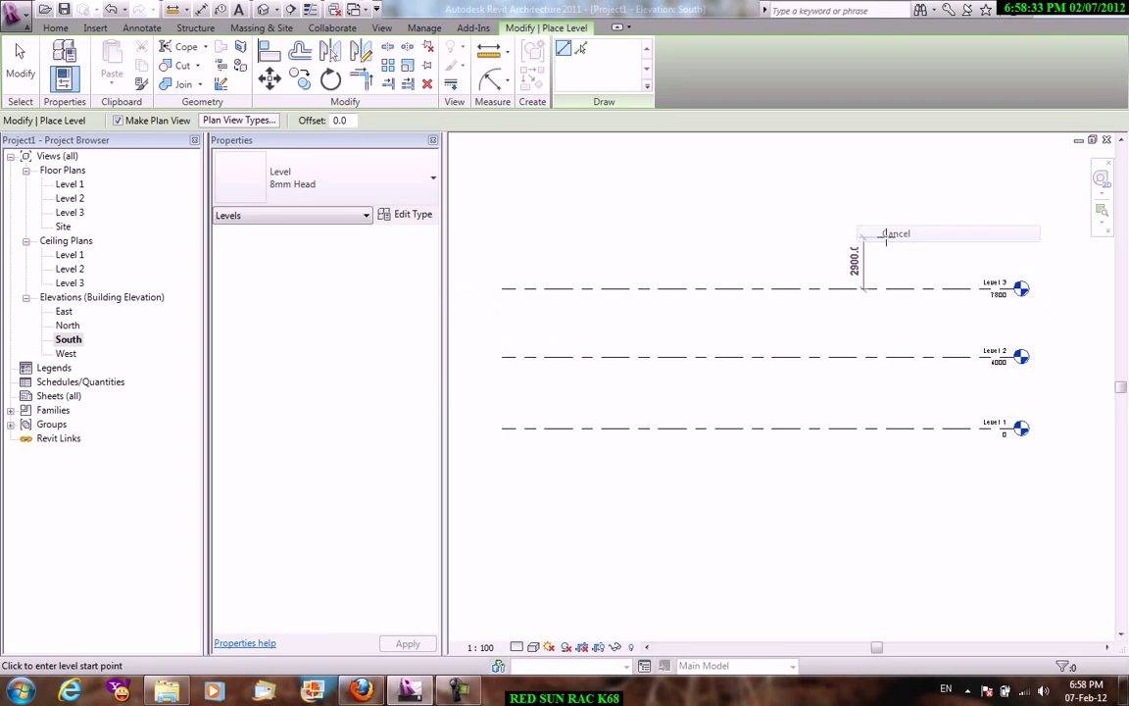
left_click(914, 245)
scroll(985, 284, "up", 3)
scroll(710, 164, "up", 2)
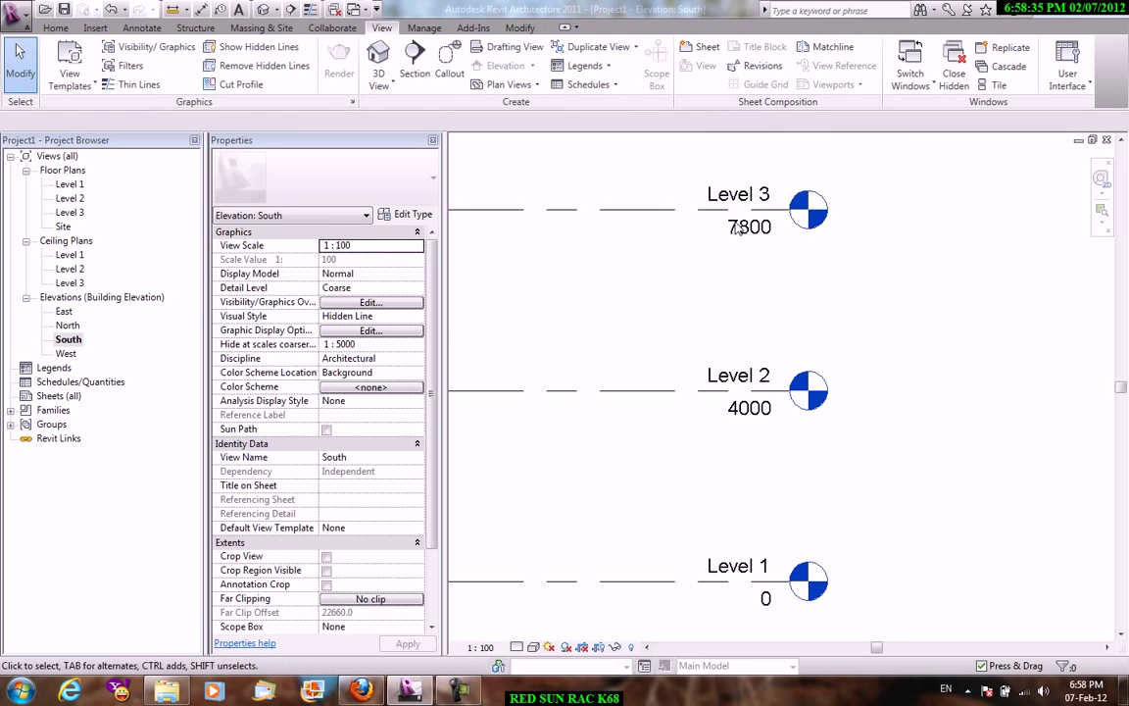
double_click(737, 227)
type("7600")
key("Return")
Check the elevations of Level 2 and Level 1 by selecting each in turn
scroll(979, 324, "down", 2)
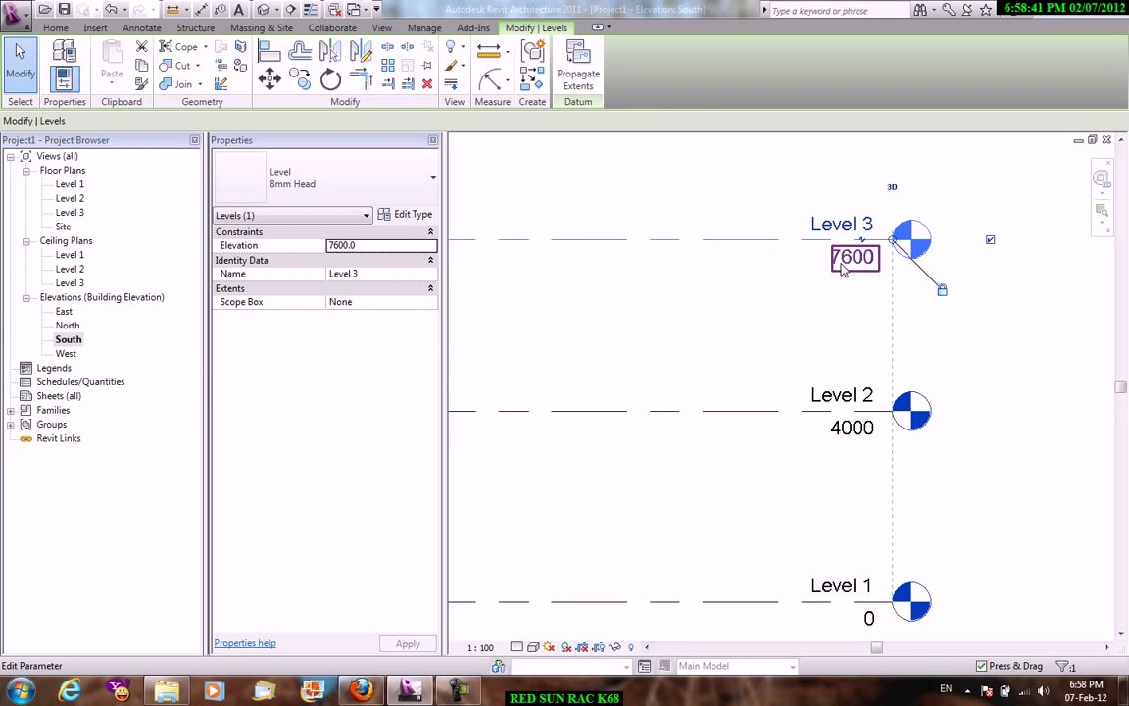
scroll(875, 333, "up", 2)
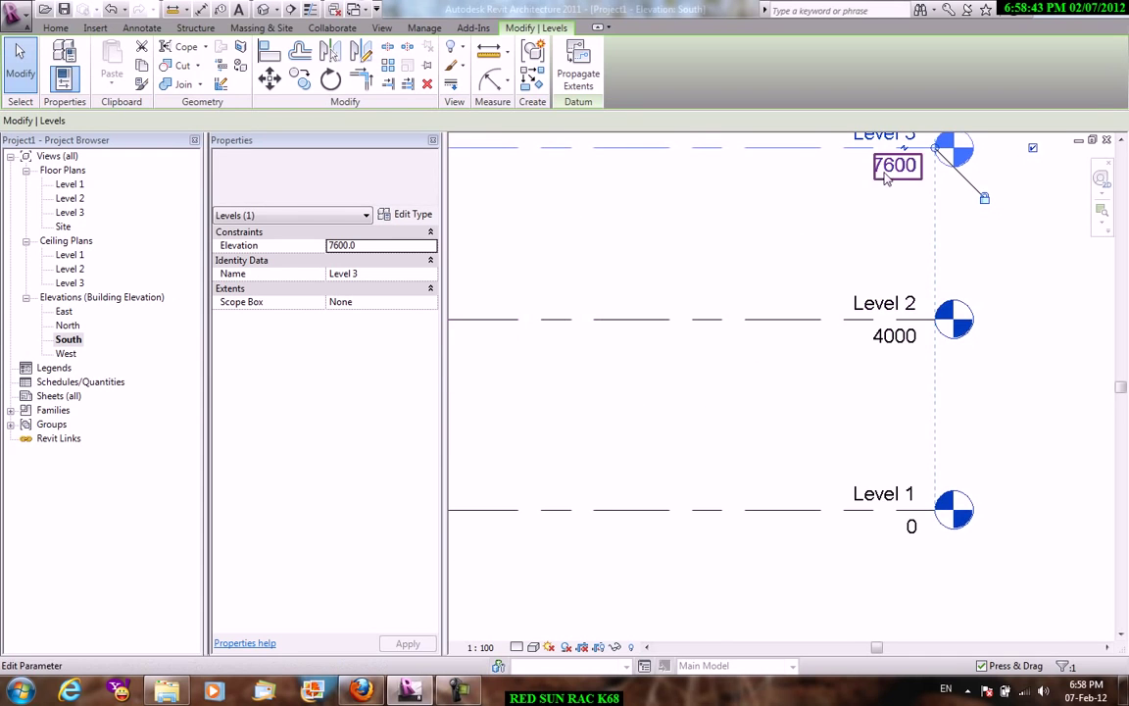
scroll(962, 313, "down", 2)
scroll(722, 294, "down", 2)
middle_click_drag(722, 294, 831, 244)
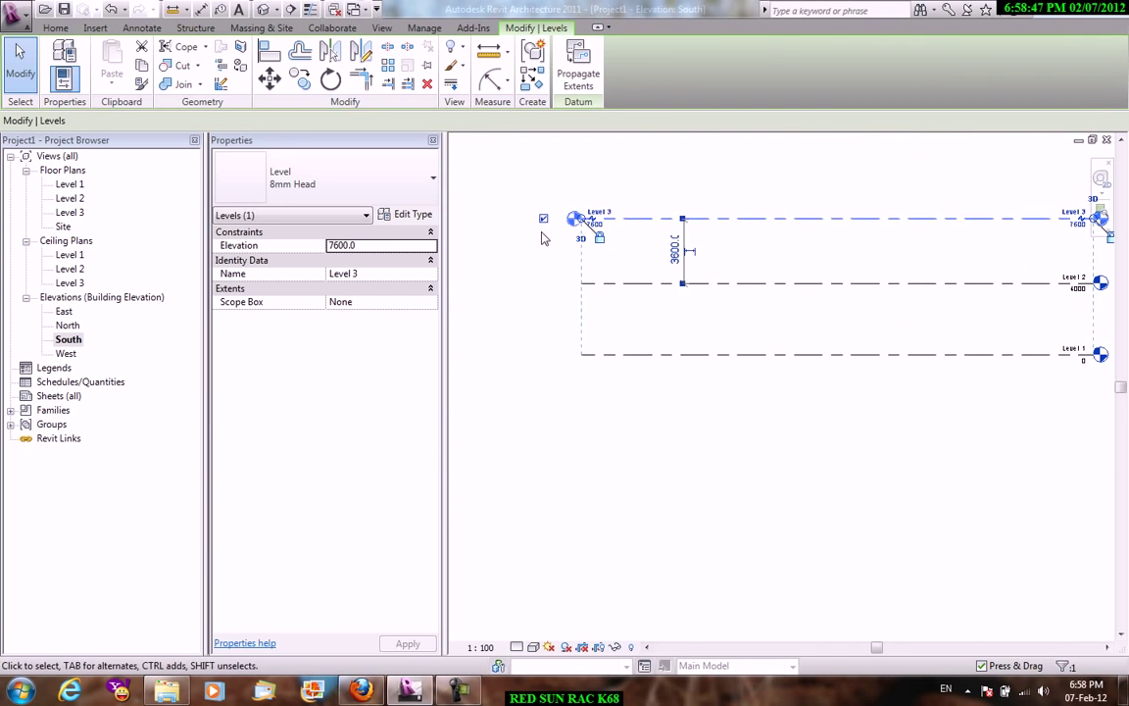
left_click(608, 308)
left_click(545, 286)
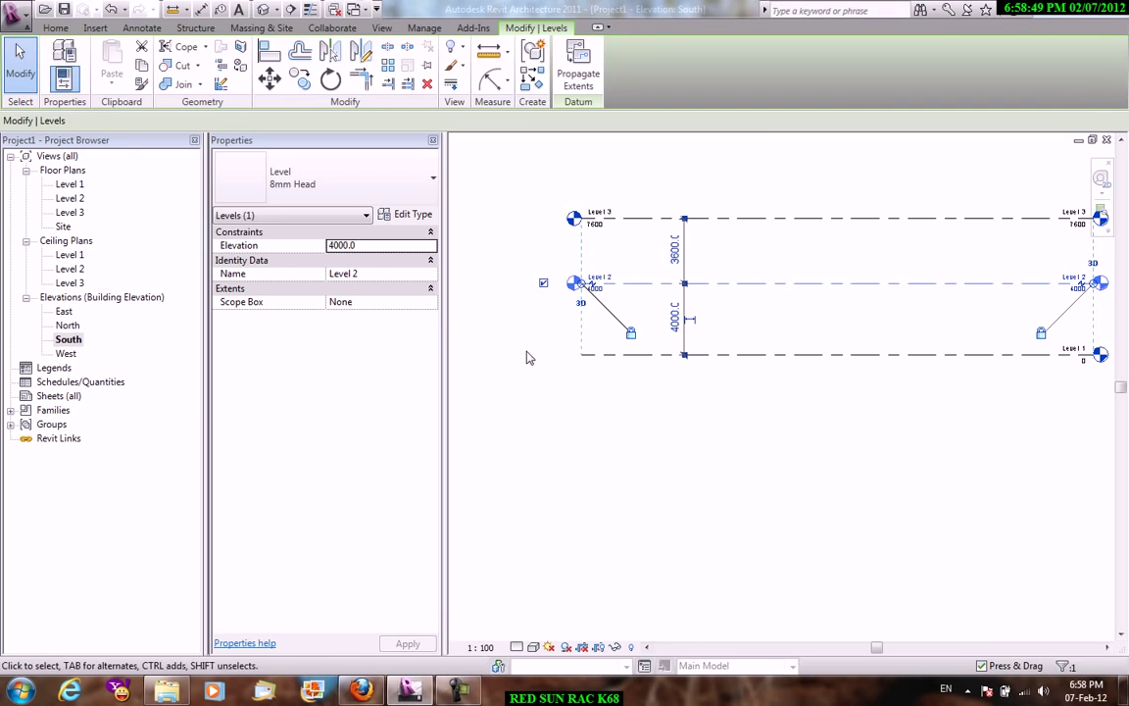
left_click(526, 355)
left_click(541, 359)
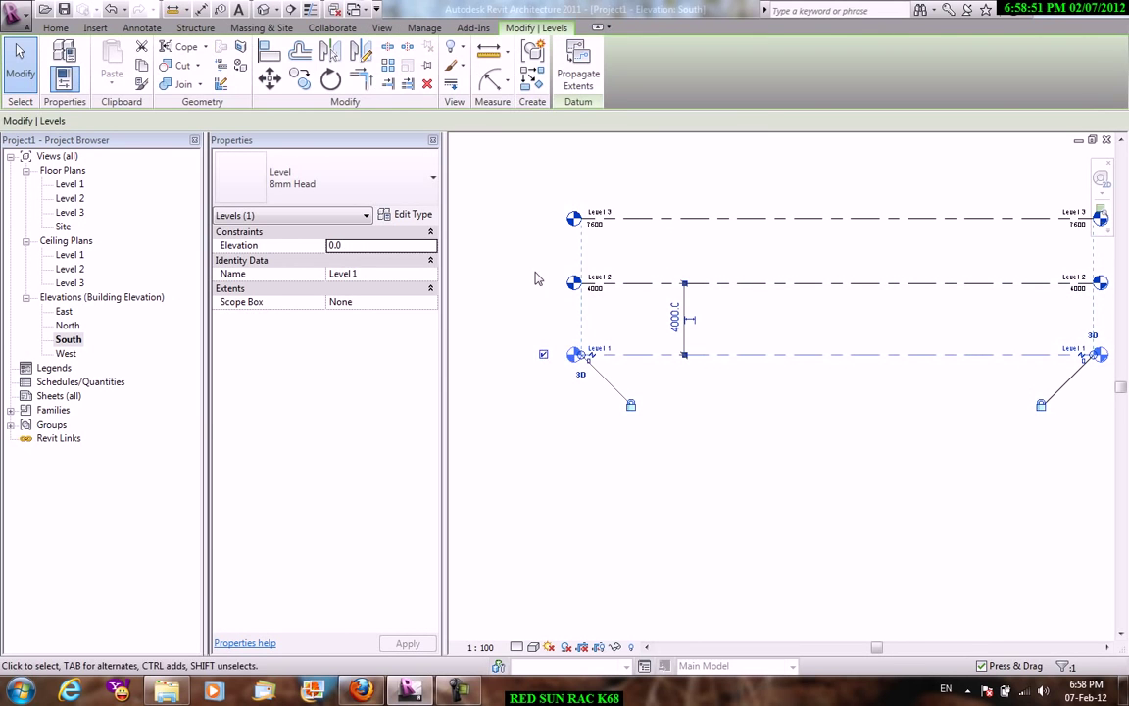
left_click(534, 278)
scroll(791, 290, "up", 2)
scroll(579, 312, "up", 1)
mouse_move(831, 250)
middle_mouse_down()
mouse_move(863, 314)
mouse_move(702, 222)
mouse_move(789, 181)
middle_mouse_up()
scroll(834, 411, "up", 2)
Rename Level 1 to Tret and Level 2 to Lau, renaming their views to match
double_click(829, 429)
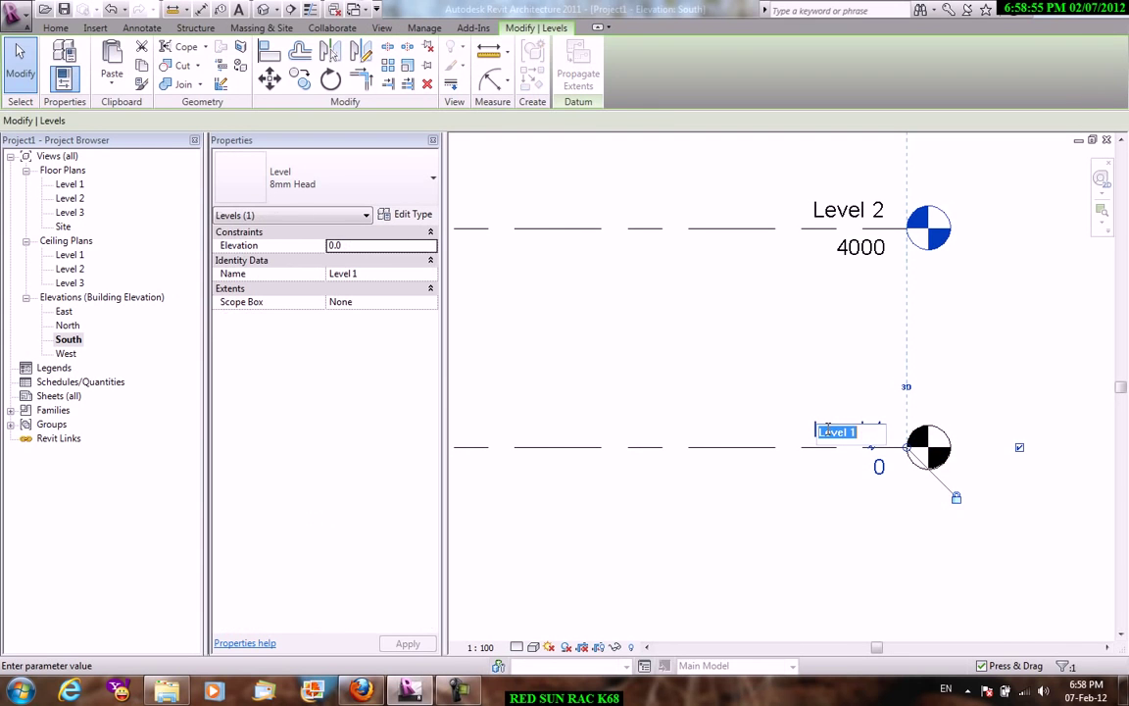
type("Tret")
key("Return")
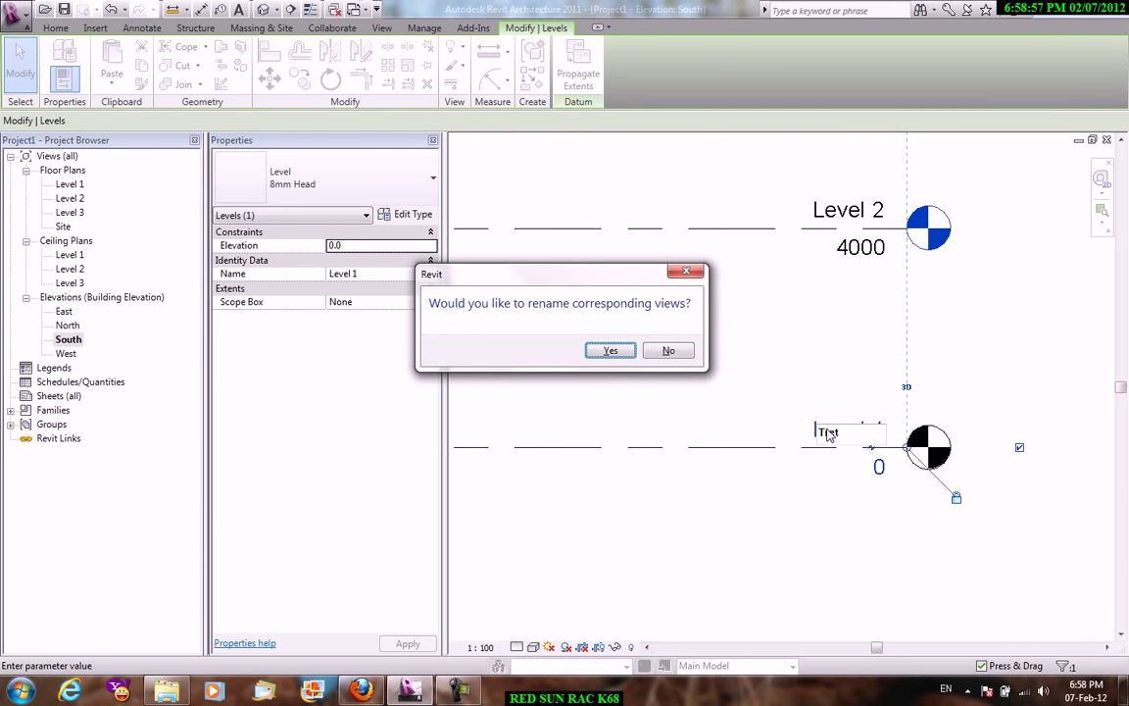
left_click(610, 350)
left_click(828, 210)
left_click(828, 209)
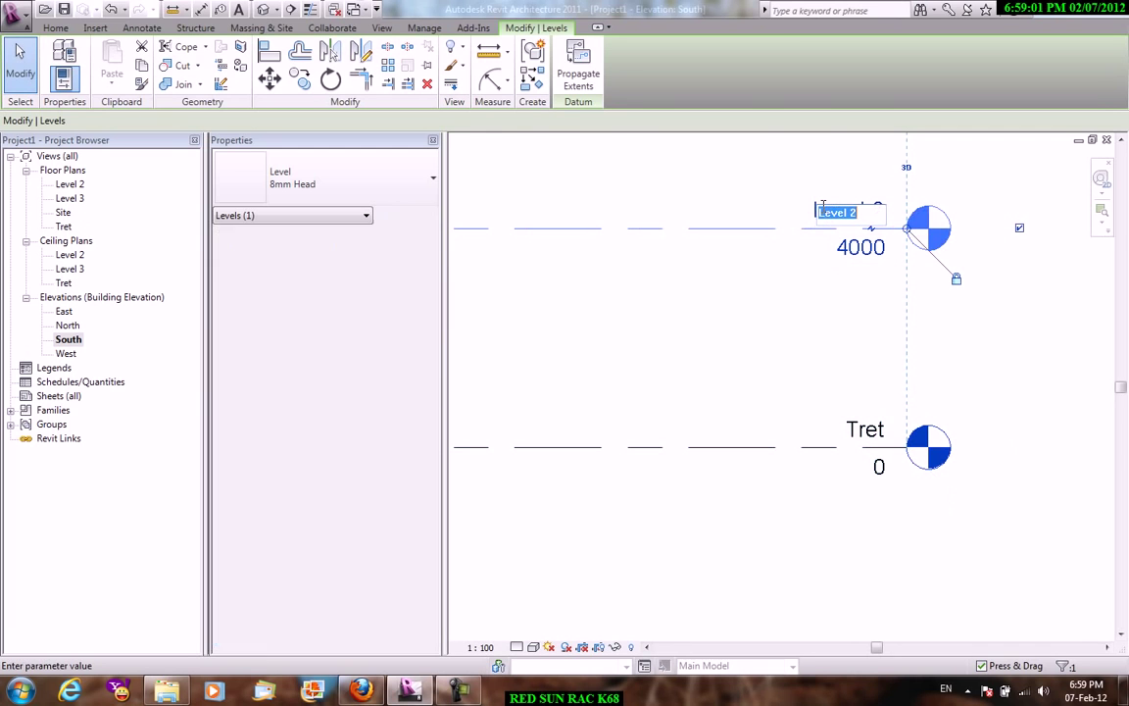
type("Lau")
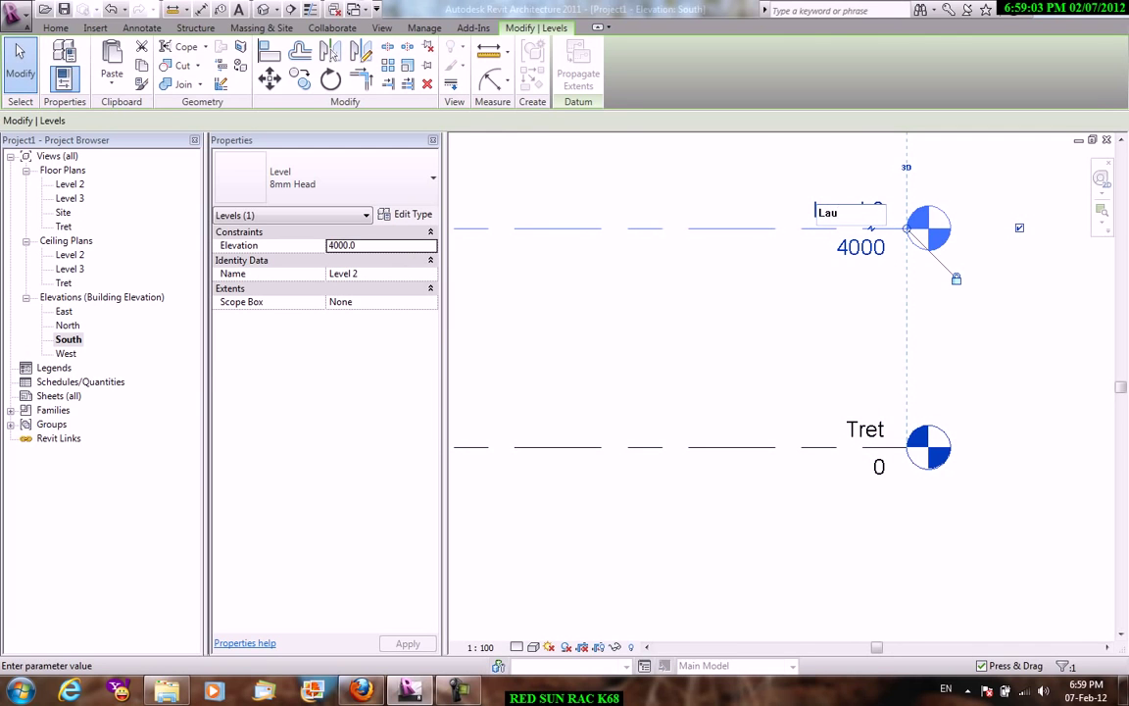
left_click(691, 277)
left_click(613, 350)
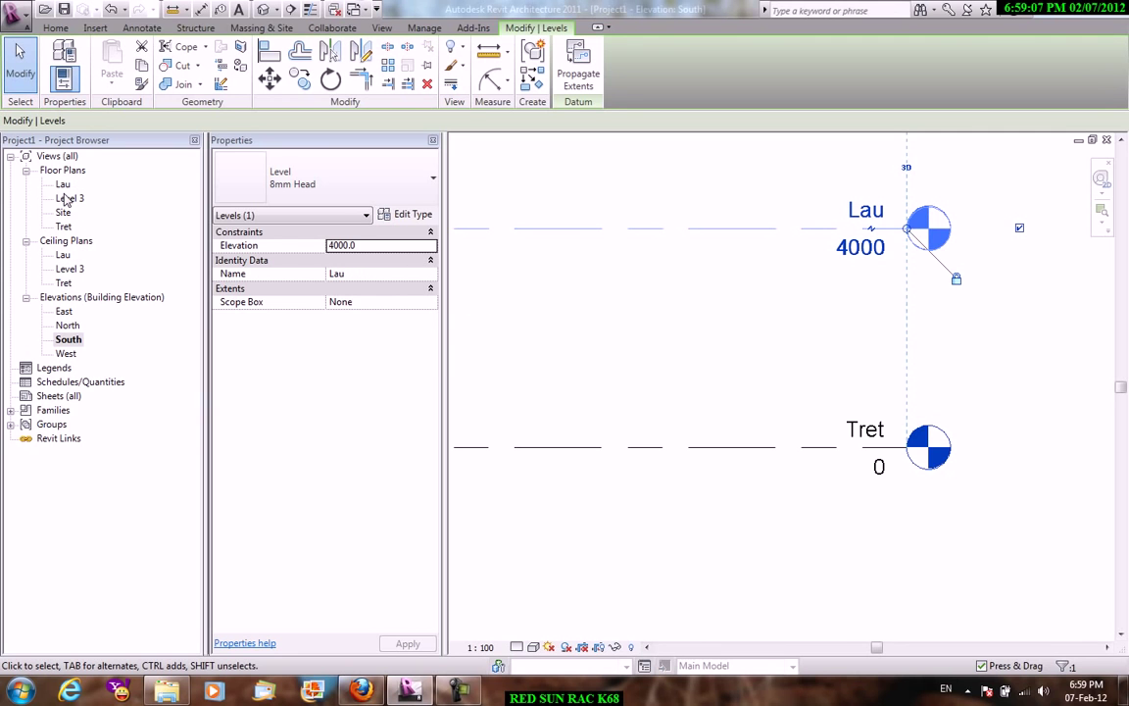
Rename Level 3 to Mai with matching views, then centre the three levels
left_click(714, 191)
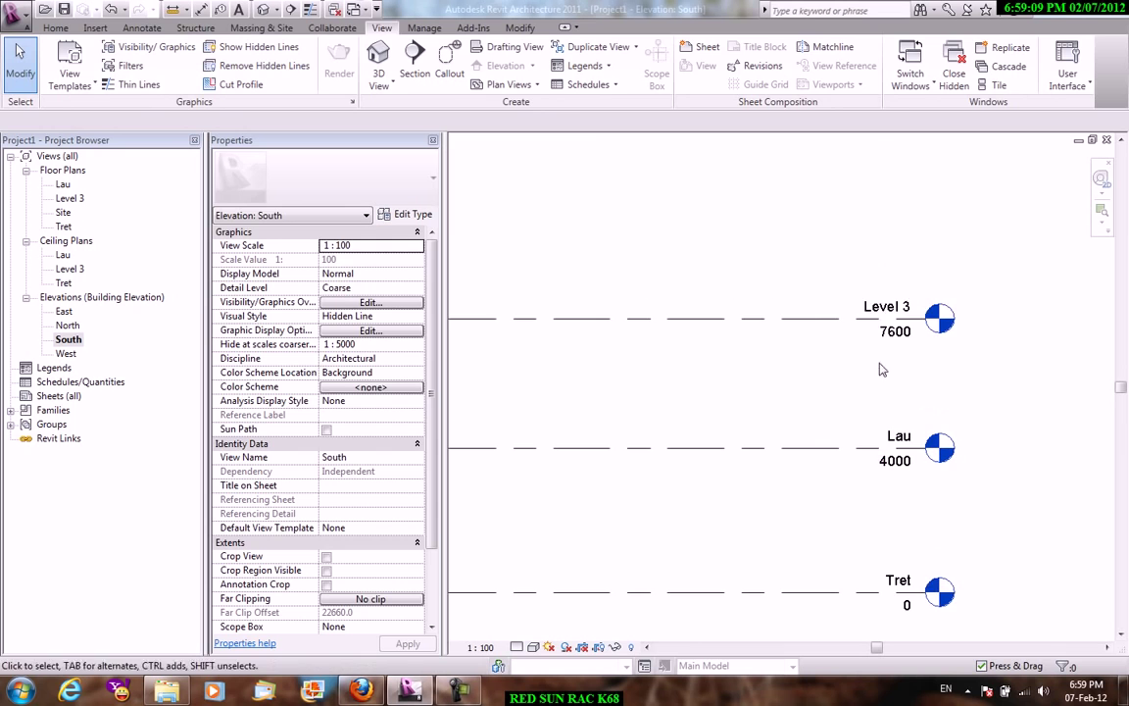
double_click(886, 307)
type("Mai")
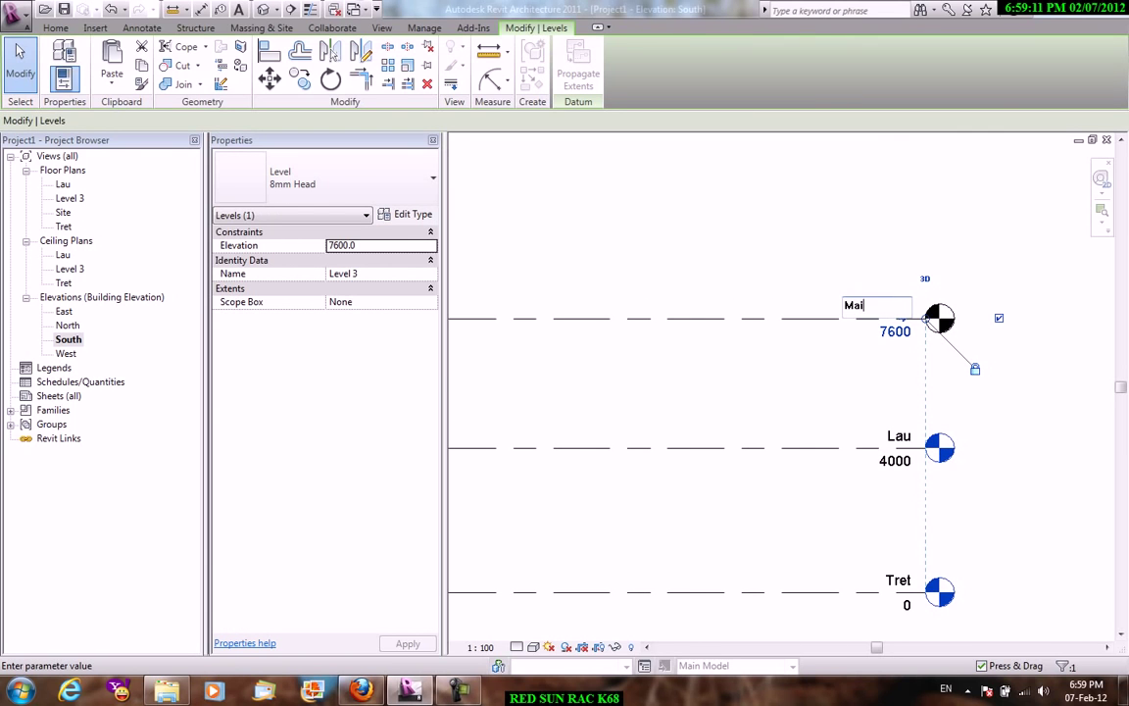
key("Return")
left_click(610, 350)
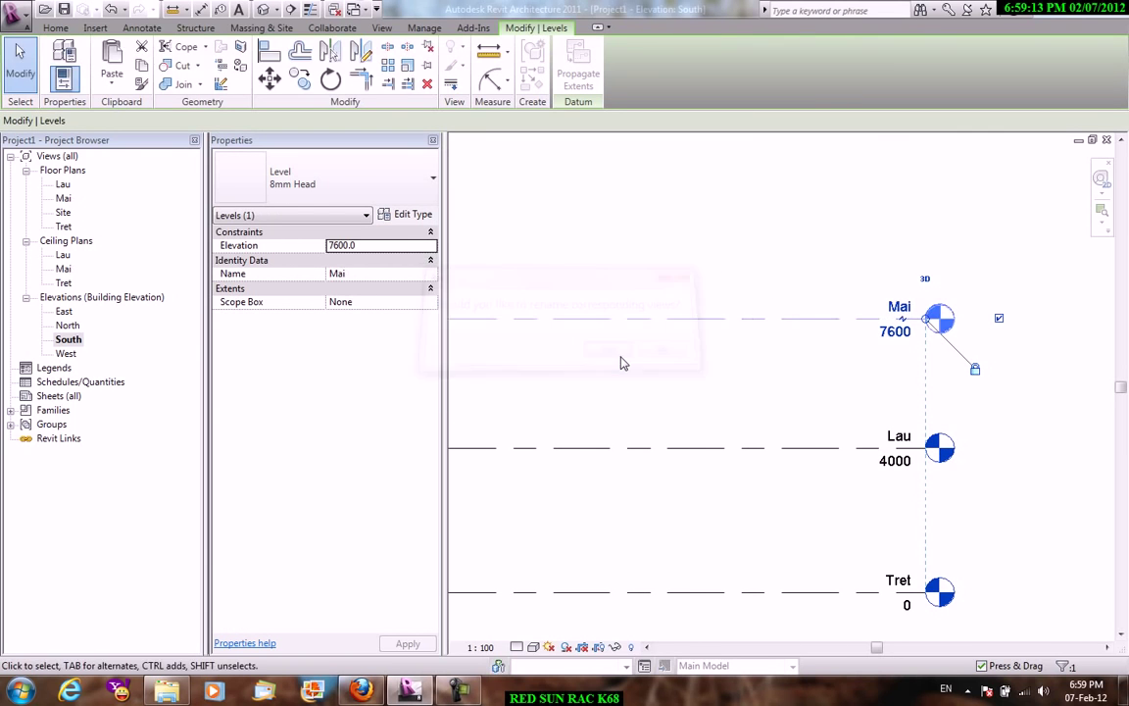
left_click(766, 409)
scroll(834, 338, "down", 3)
scroll(862, 348, "up", 3)
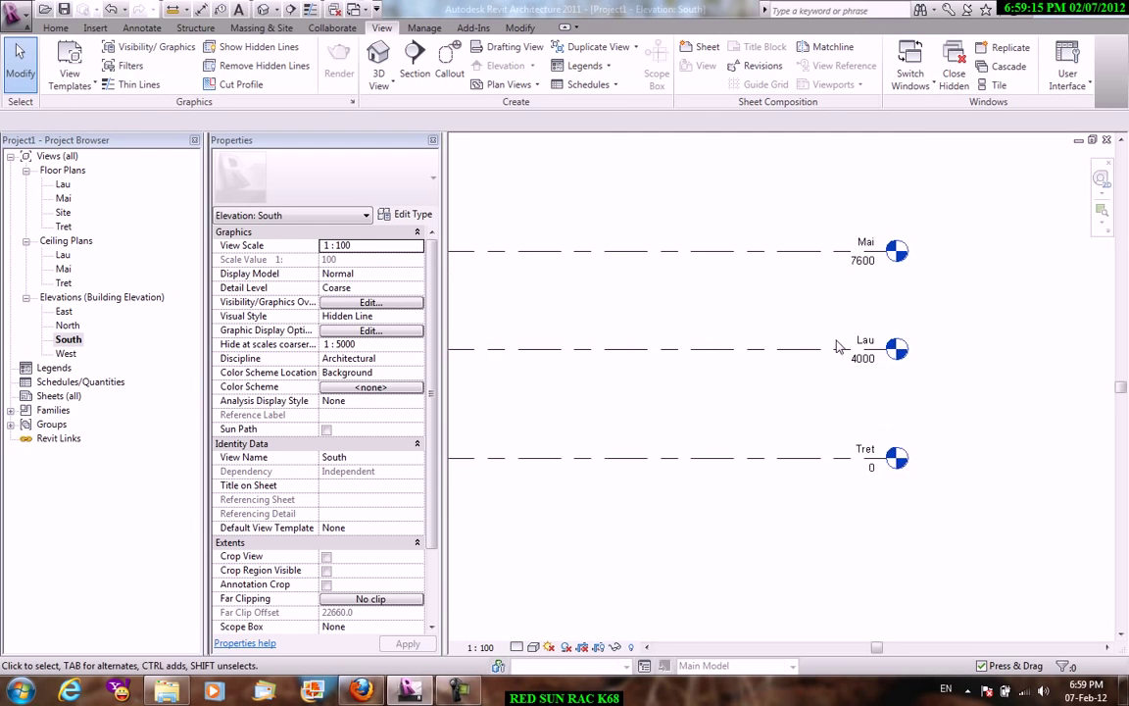
scroll(862, 353, "up", 1)
scroll(875, 377, "down", 3)
mouse_move(781, 360)
middle_mouse_down()
mouse_move(914, 319)
mouse_move(844, 371)
middle_mouse_up()
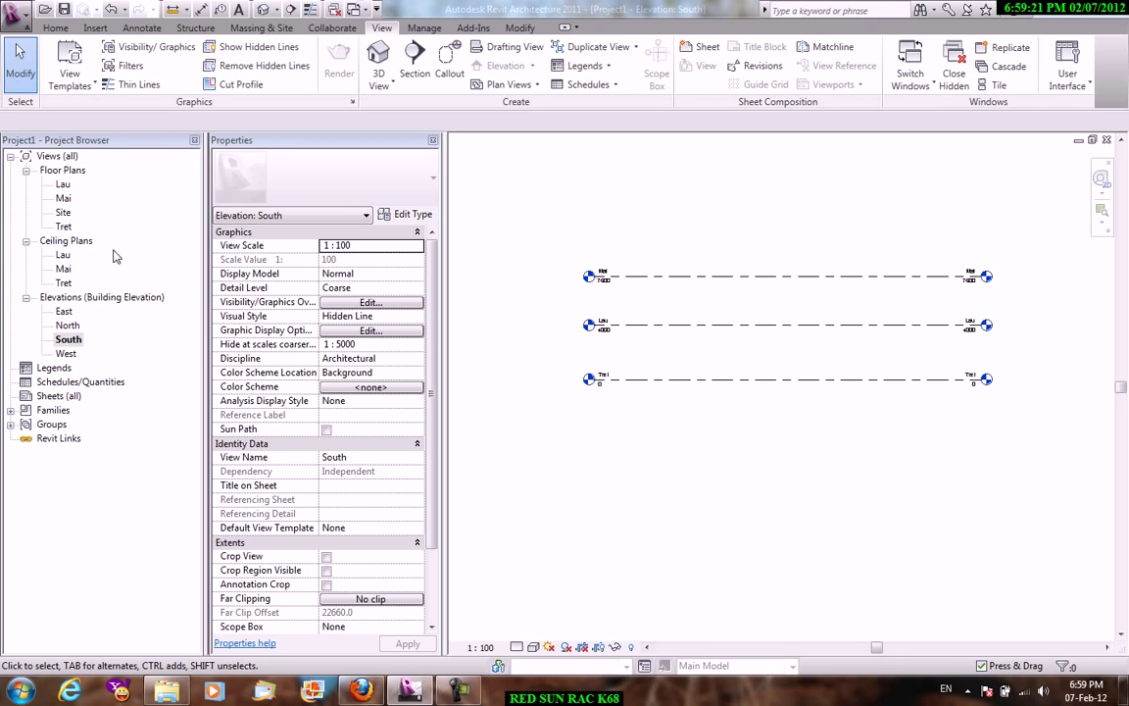
Open the Tret floor plan and zoom out to see its four elevation markers
double_click(62, 226)
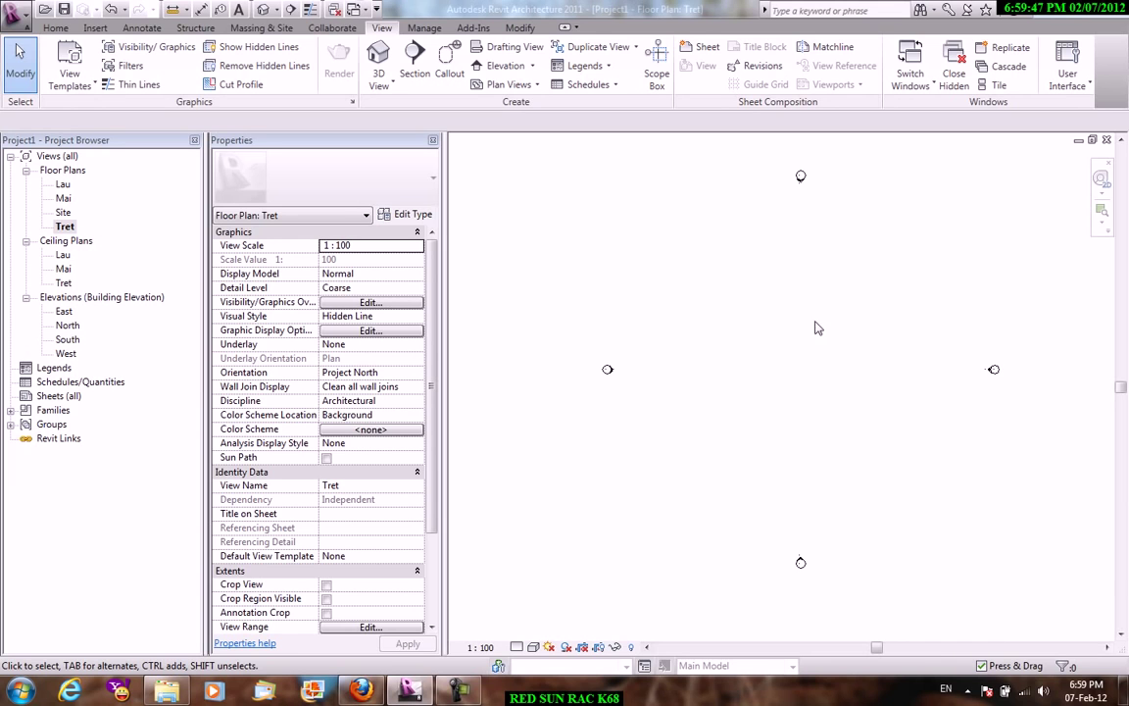
scroll(818, 329, "down", 1)
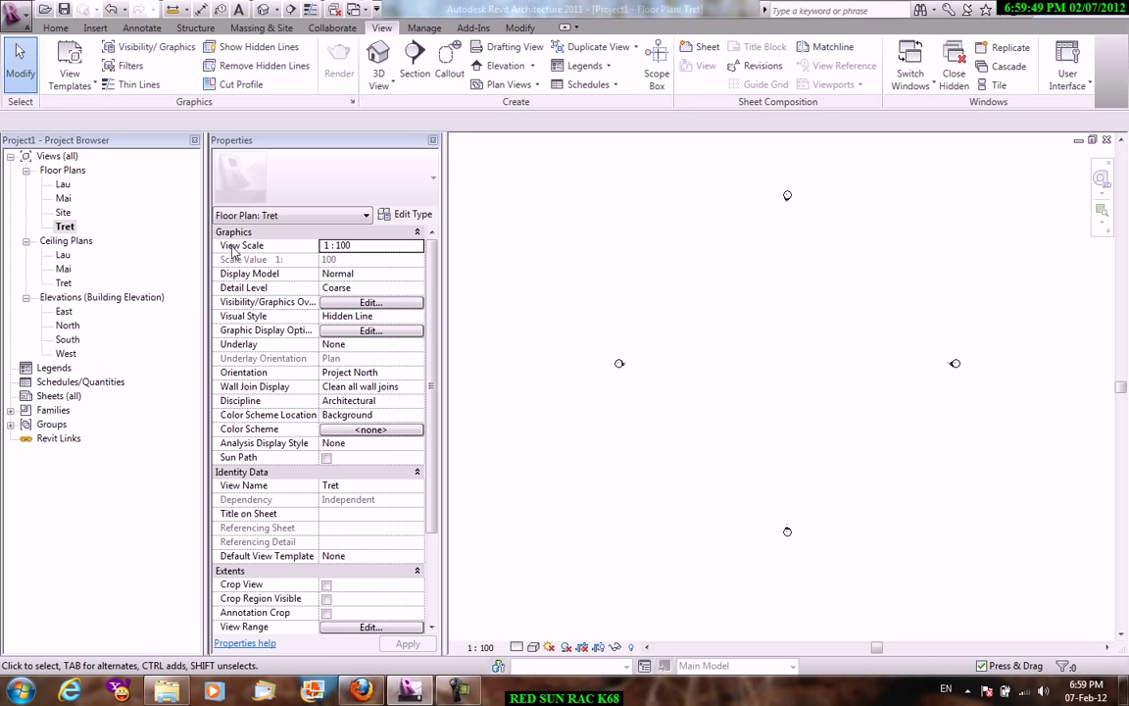
left_click(56, 28)
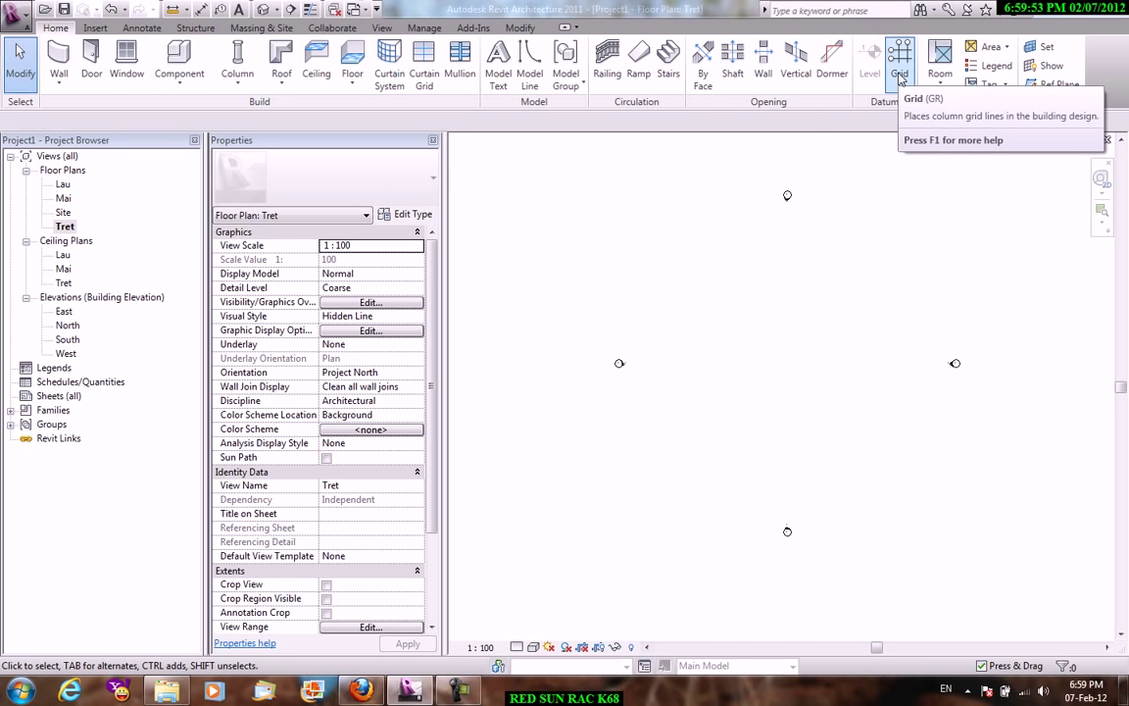
Draw horizontal grid 1 across the plan above the centre with the GR command
mouse_move(898, 64)
key("g")
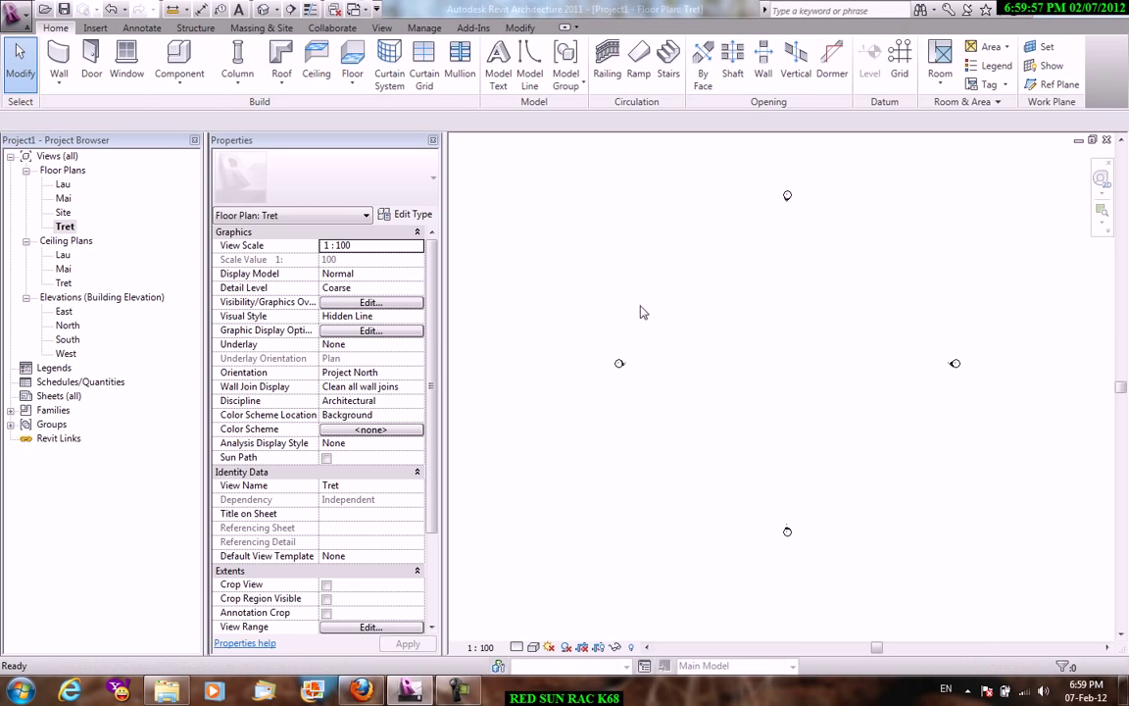
key("r")
left_click(658, 275)
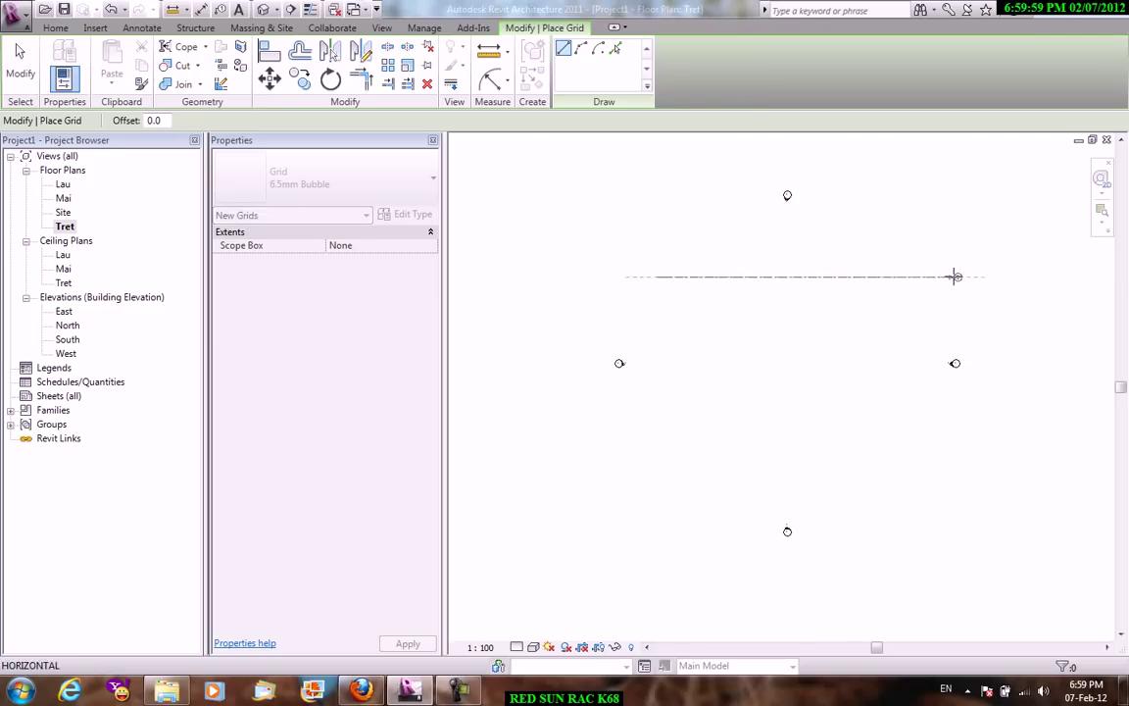
left_click(954, 276)
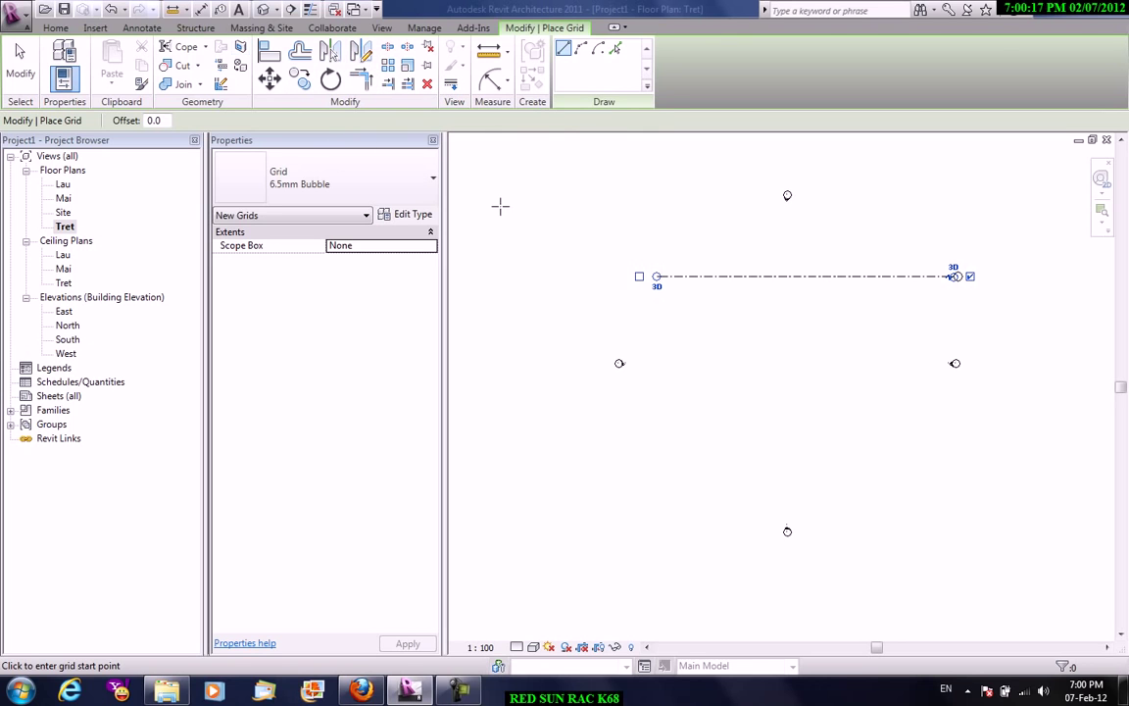
End grid placement and bring up the canvas menu to repeat the grid command
right_click(666, 245)
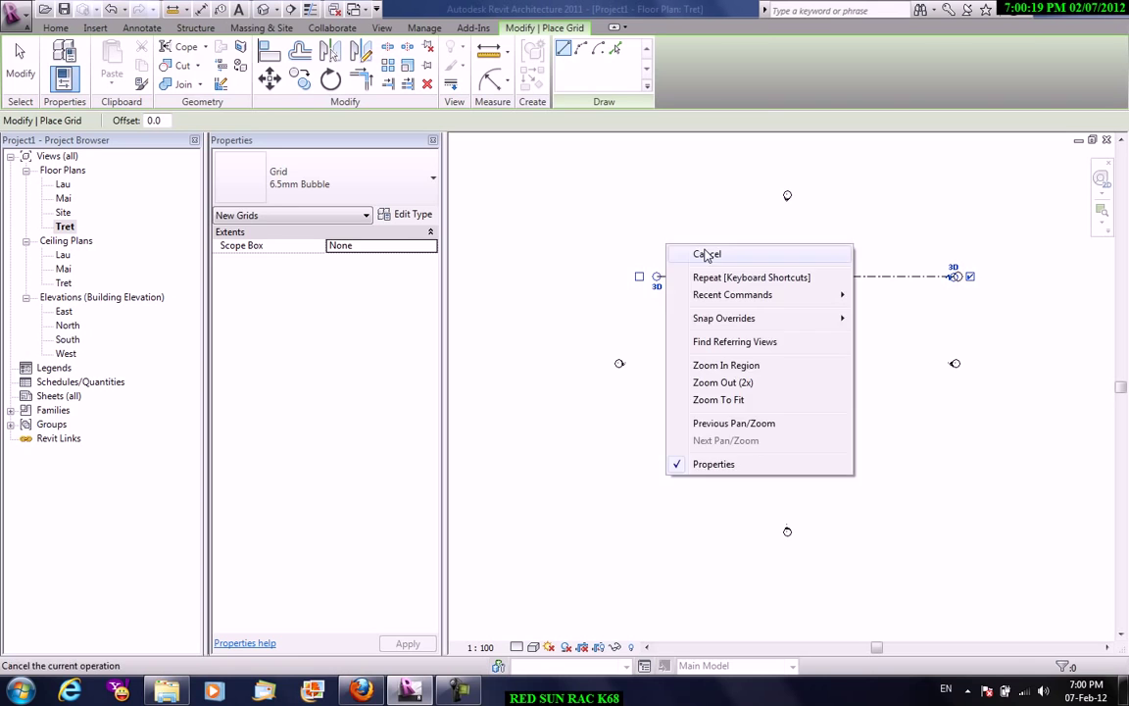
left_click(707, 255)
right_click(661, 228)
left_click(686, 240)
right_click(676, 215)
left_click(712, 224)
scroll(742, 253, "up", 2)
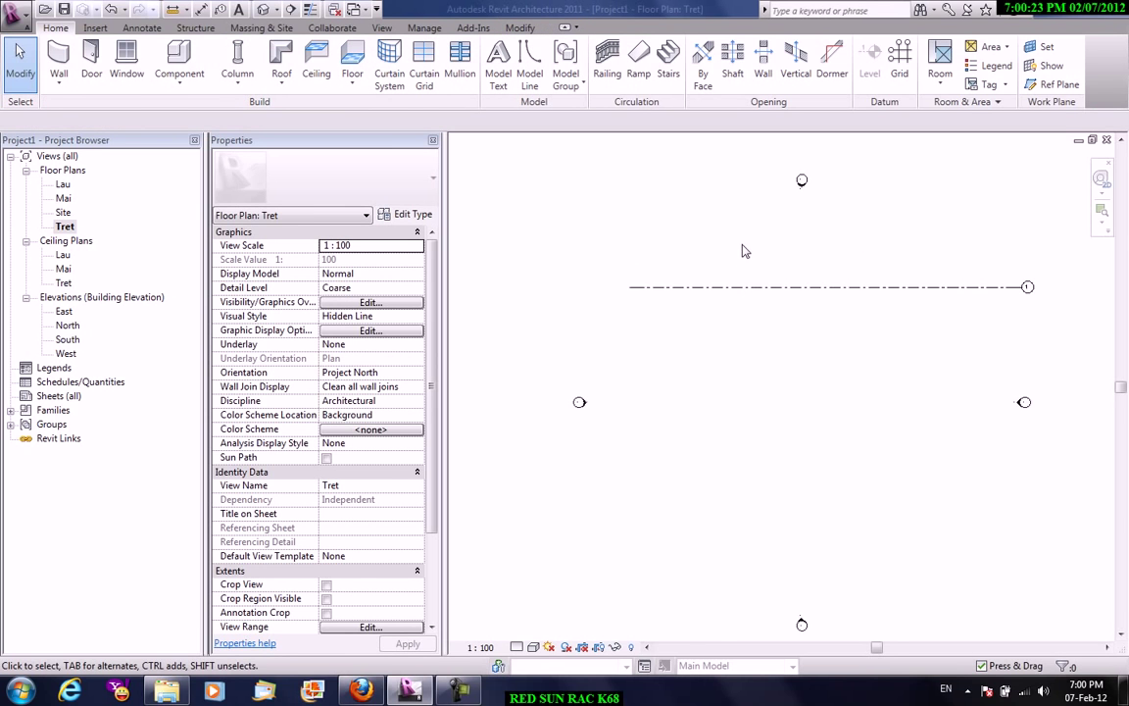
key("g")
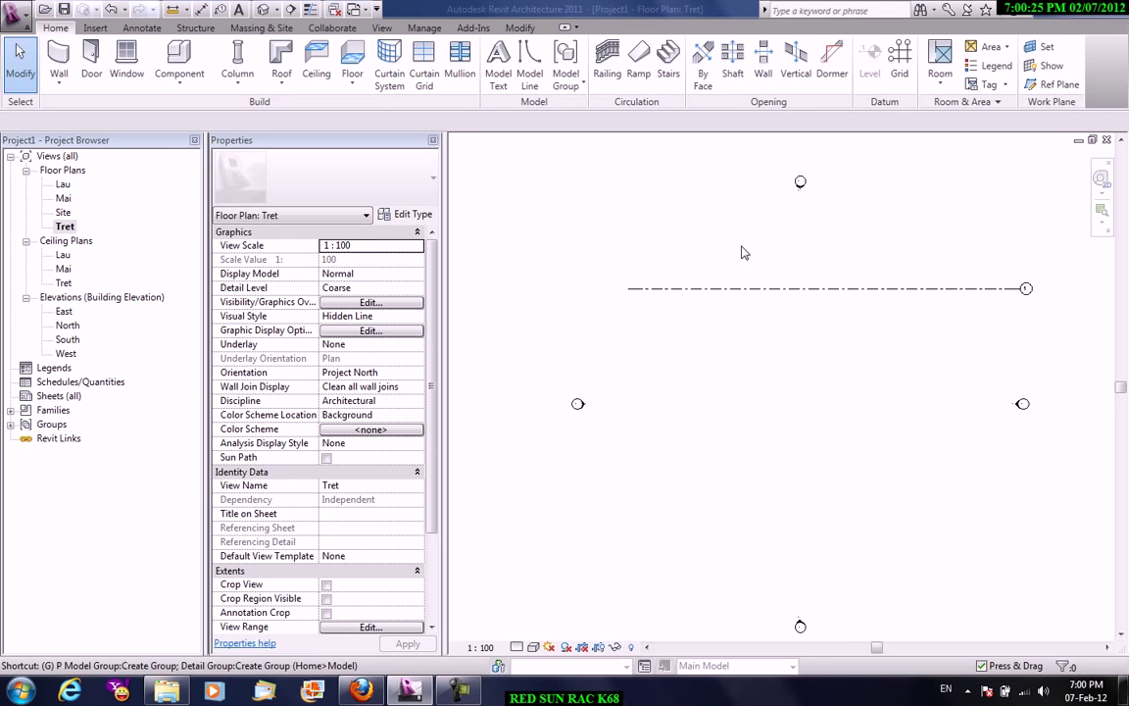
right_click(625, 183)
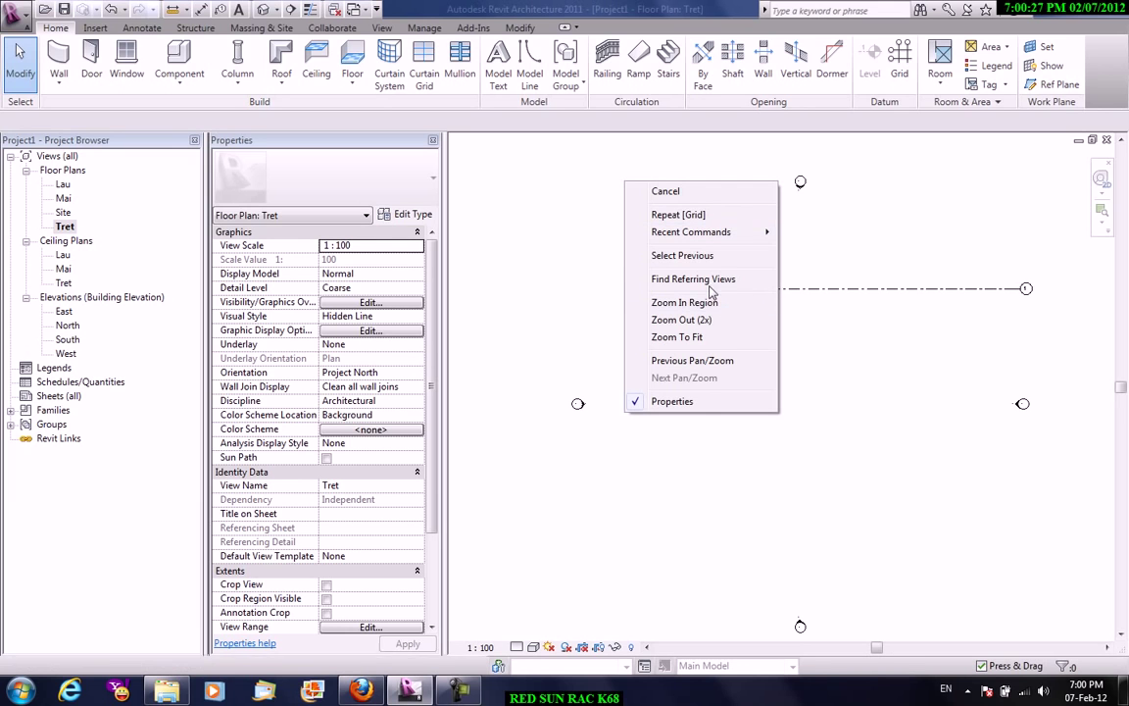
Using Pick Lines with a 4000 offset, create grids 2 through 6 below grid 1
left_click(681, 218)
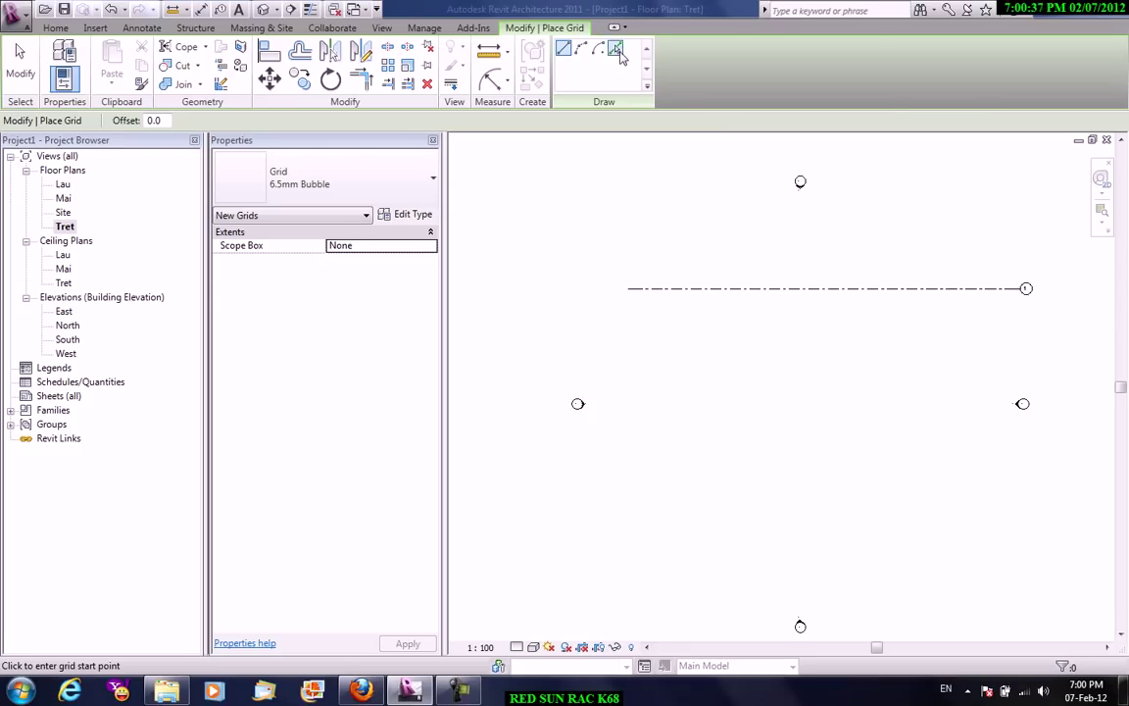
left_click(615, 49)
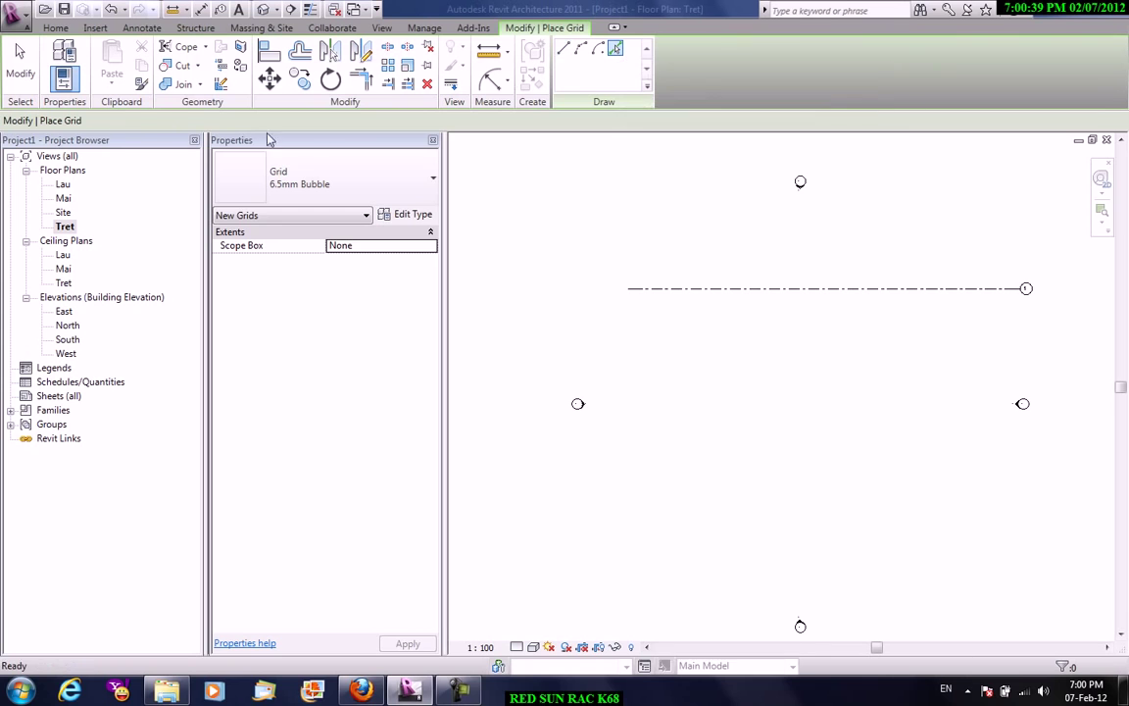
type("4000")
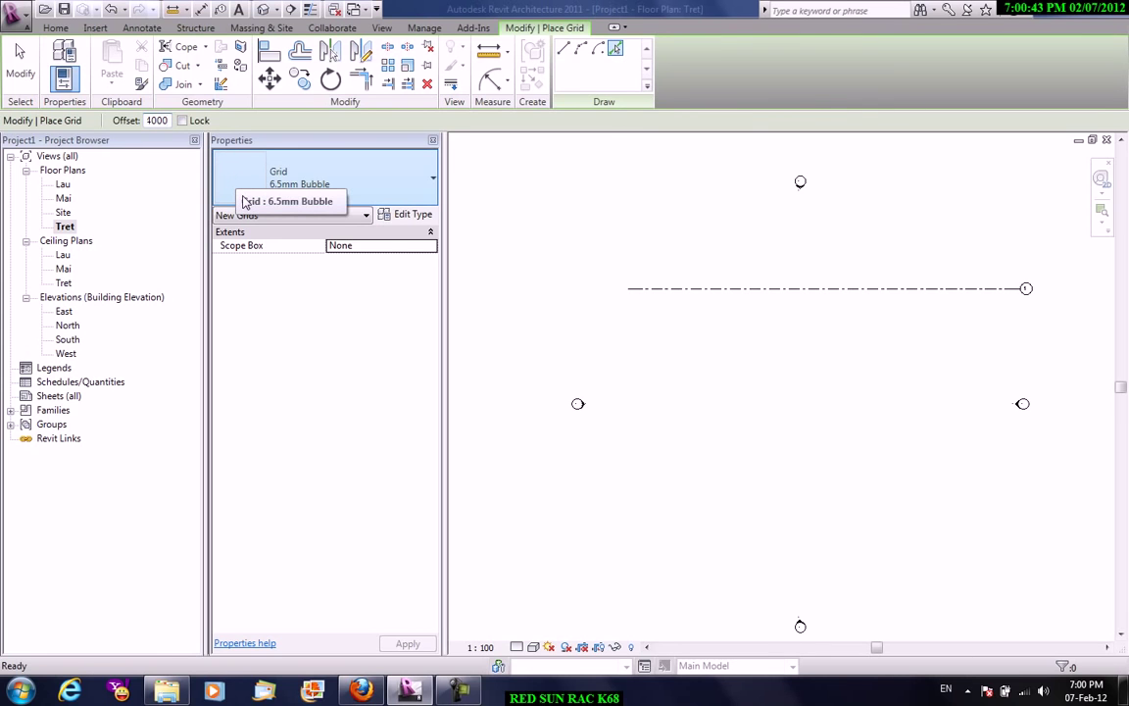
left_click(819, 299)
left_click(834, 324)
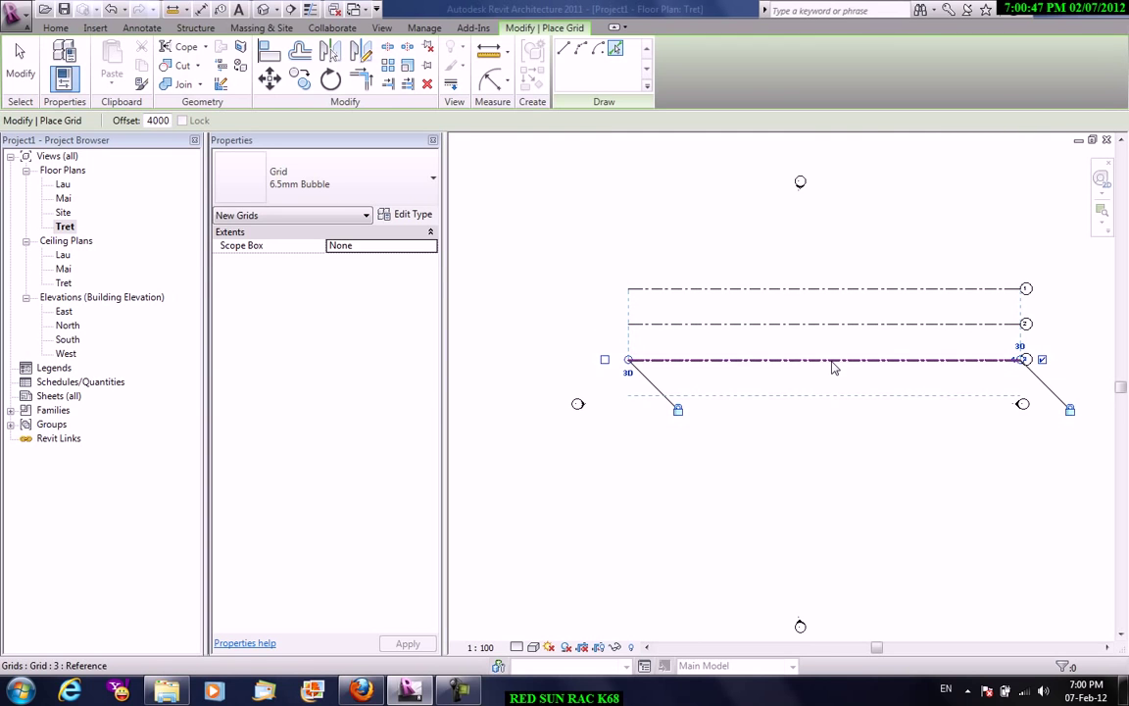
left_click(832, 359)
left_click(821, 395)
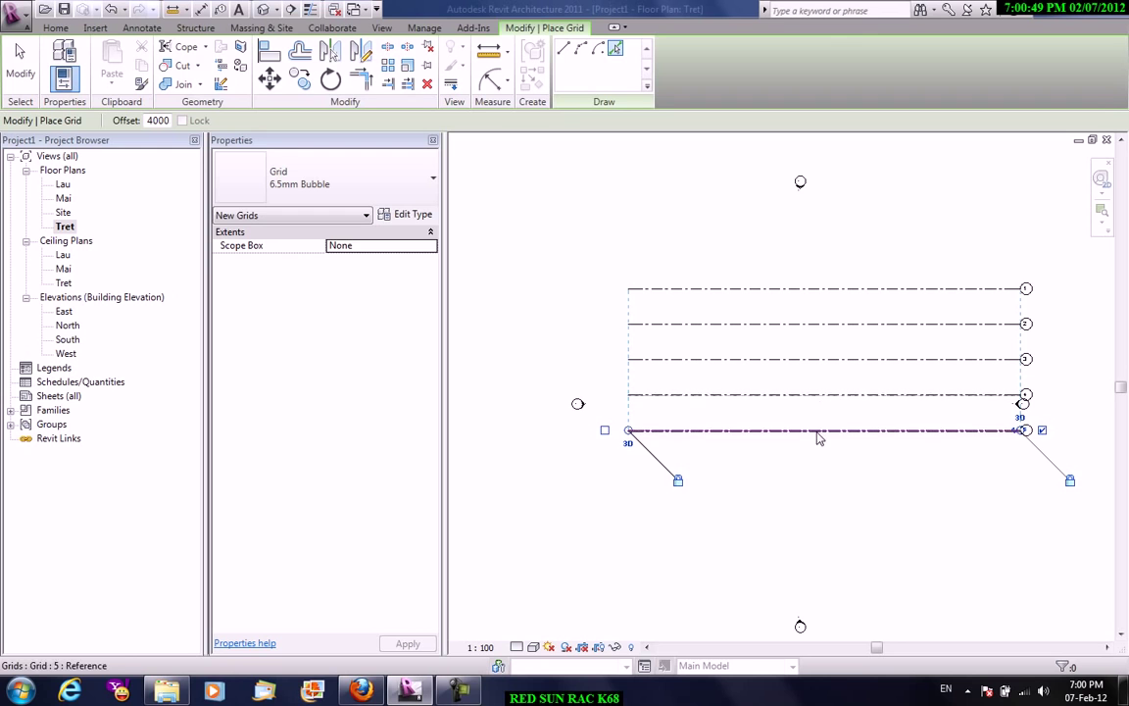
left_click(819, 436)
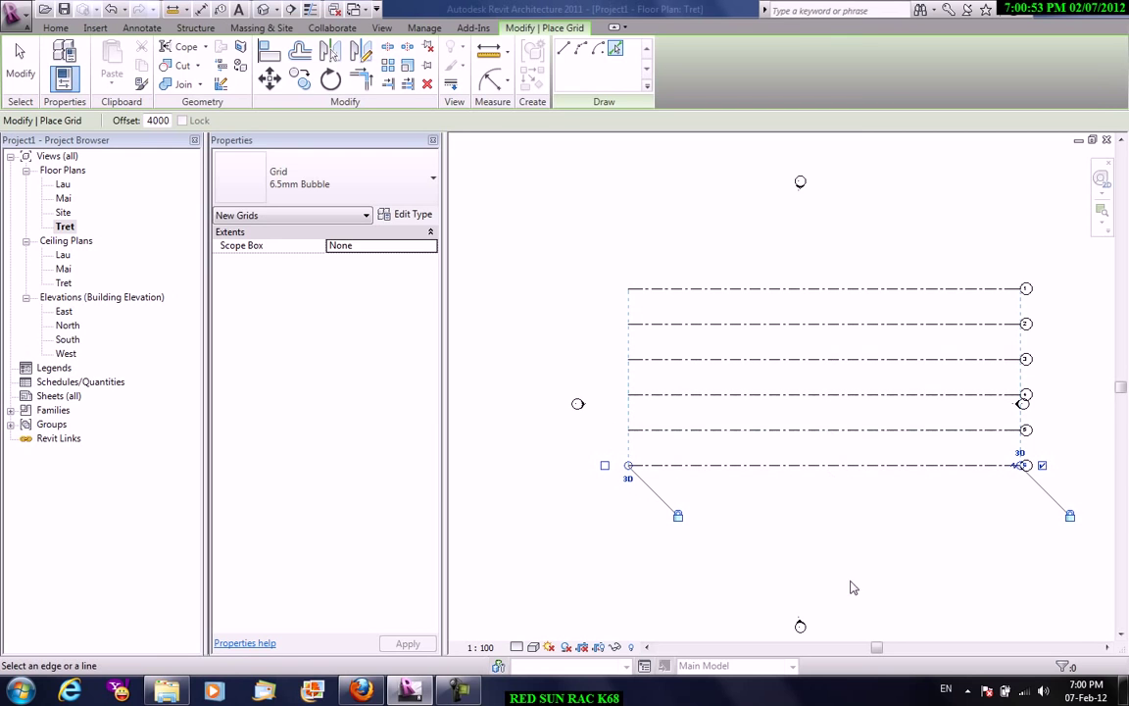
Stop offsetting, repeat the Grid command and draw a vertical grid across grids 1–6
right_click(632, 214)
left_click(655, 216)
right_click(647, 208)
left_click(659, 220)
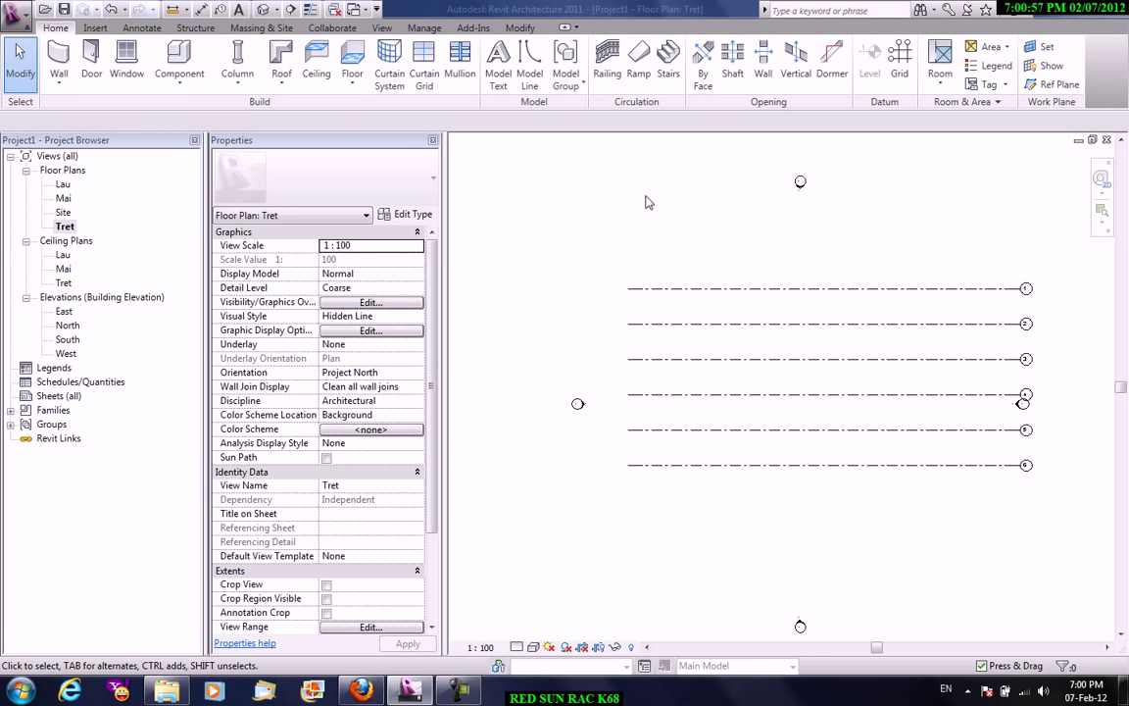
right_click(676, 201)
left_click(691, 208)
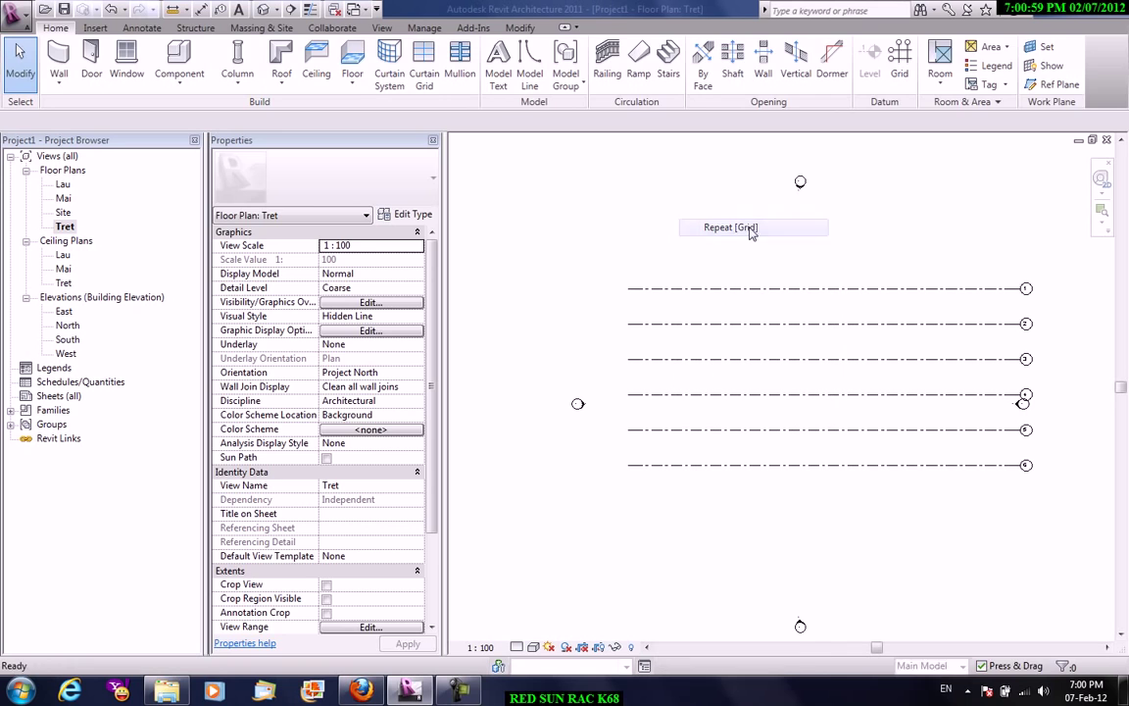
left_click(715, 551)
right_click(655, 298)
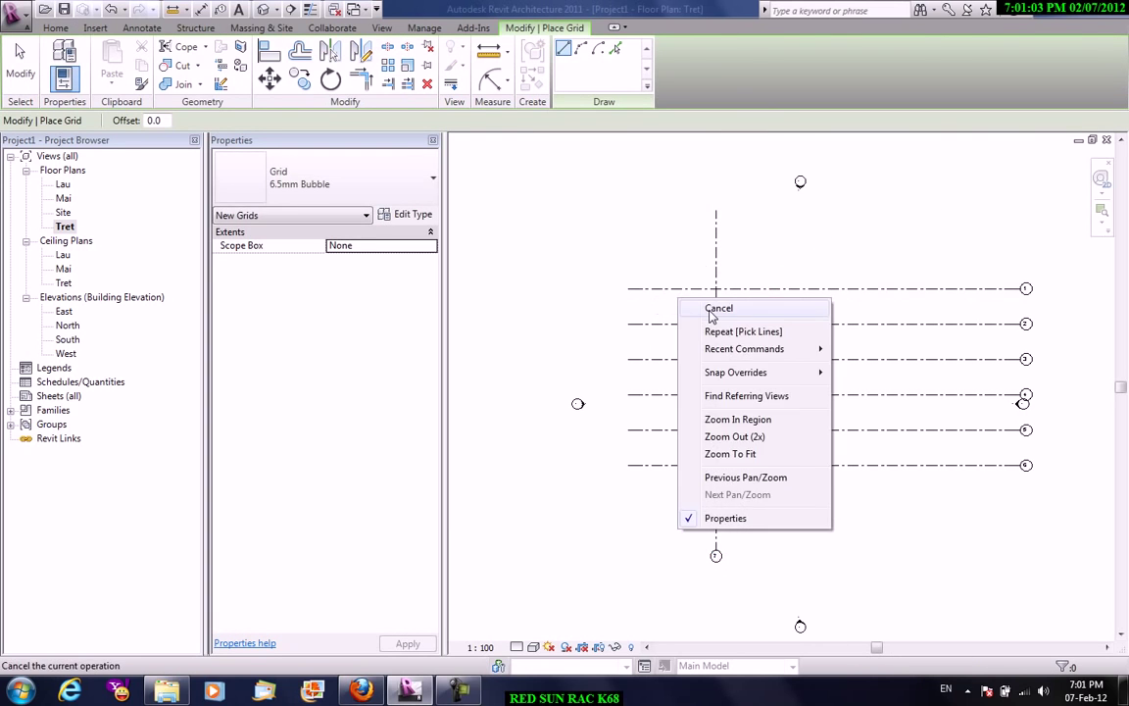
Finish the vertical grid and relabel its bubble from 7 to A
left_click(686, 305)
left_click(716, 208)
left_click(737, 220)
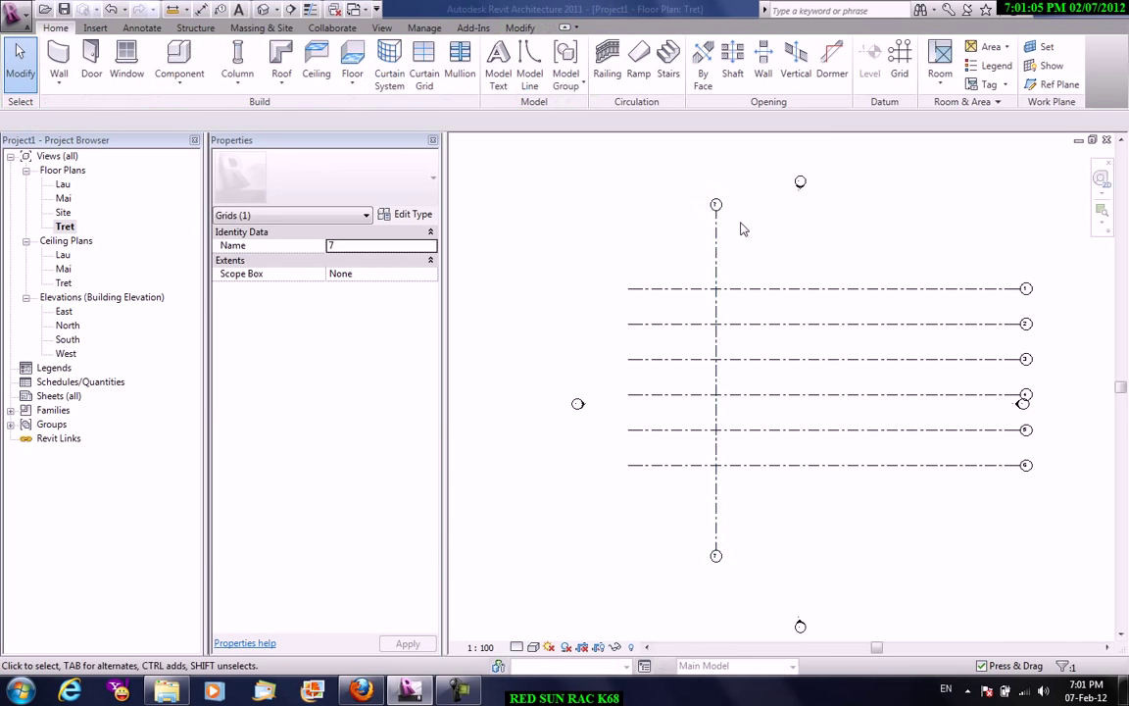
scroll(718, 209, "up", 5)
double_click(691, 167)
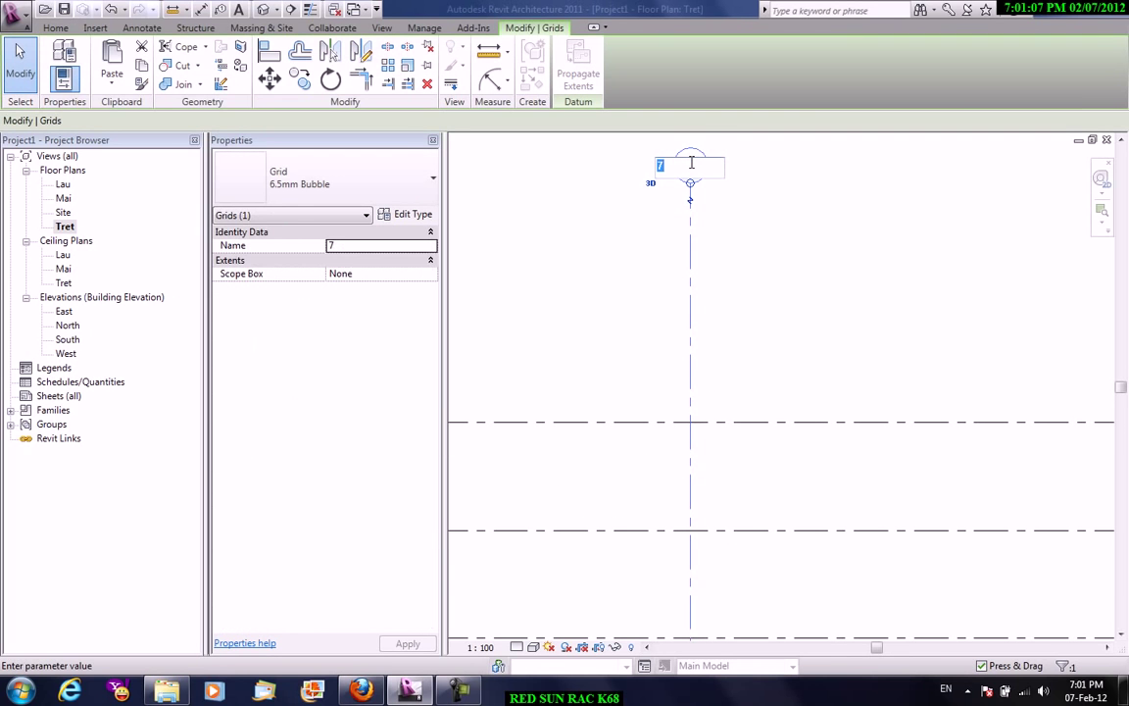
key("Return")
Zoom and pan to frame grid A together with grids 1–6
scroll(838, 304, "down", 5)
middle_click_drag(832, 315, 756, 307)
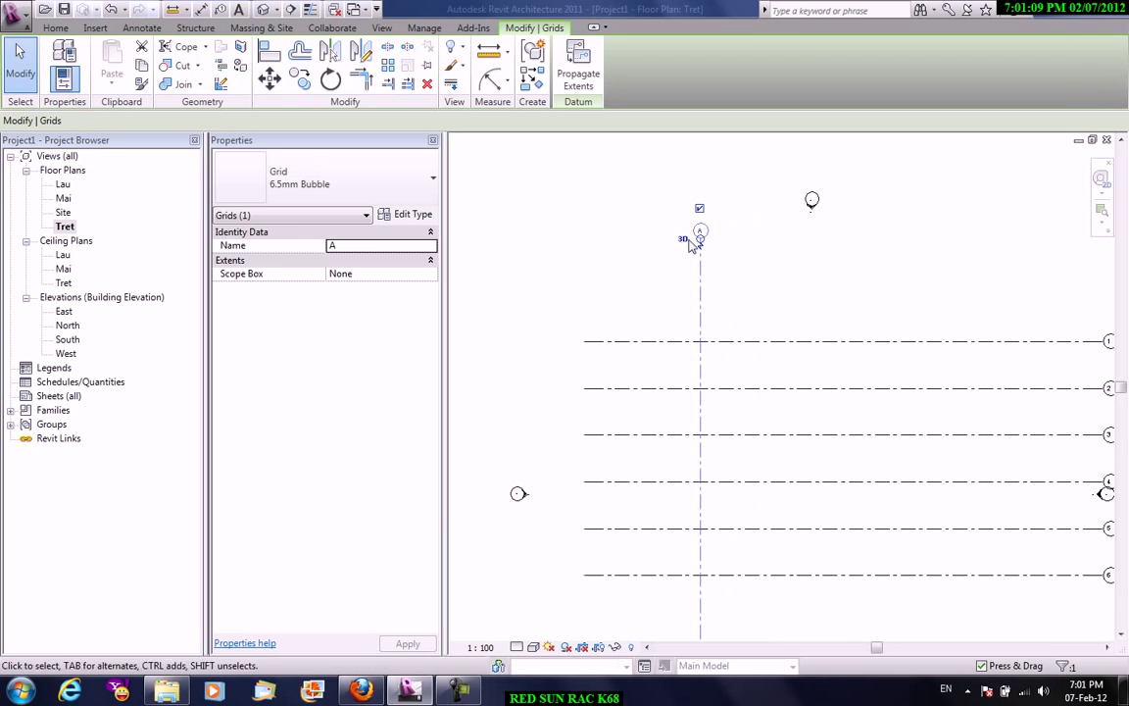
left_click(779, 290)
scroll(854, 309, "down", 2)
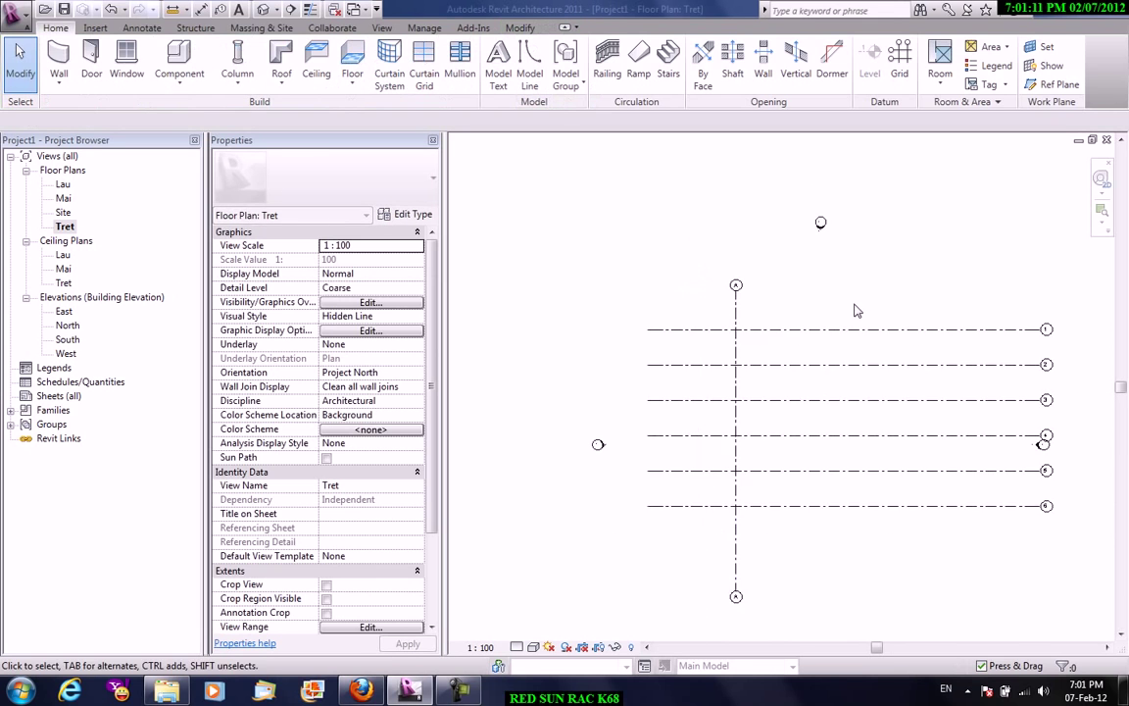
scroll(725, 532, "down", 1)
left_click(719, 576)
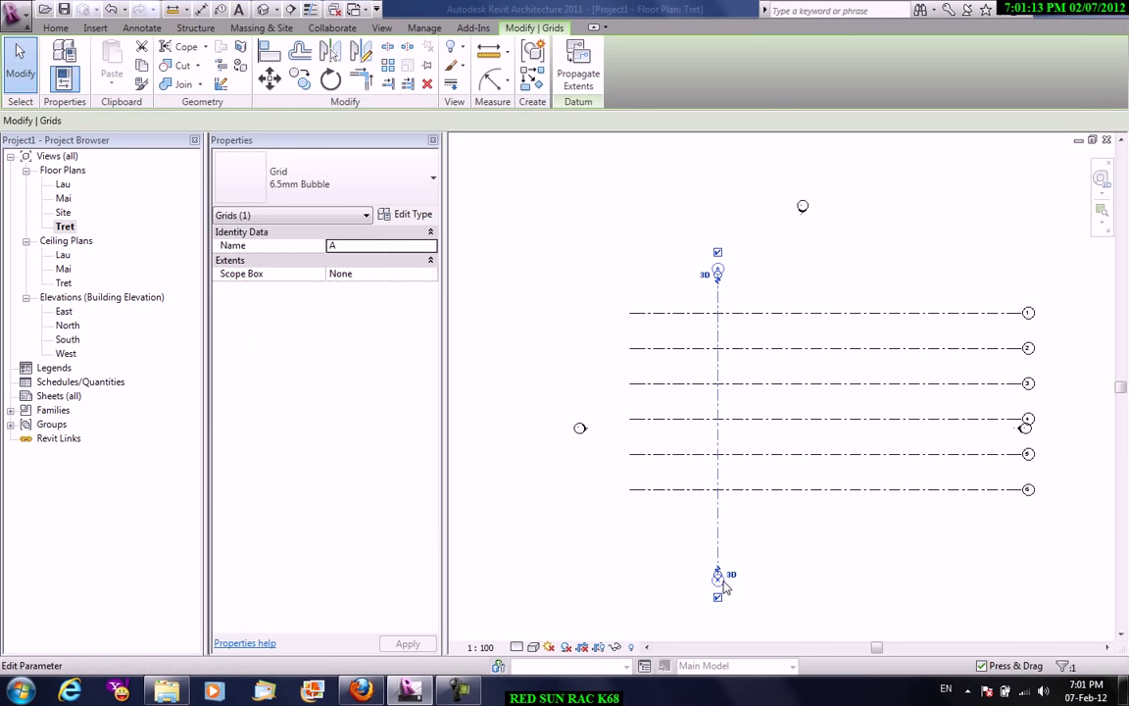
left_click(769, 265)
scroll(773, 285, "up", 2)
middle_click_drag(773, 284, 714, 206)
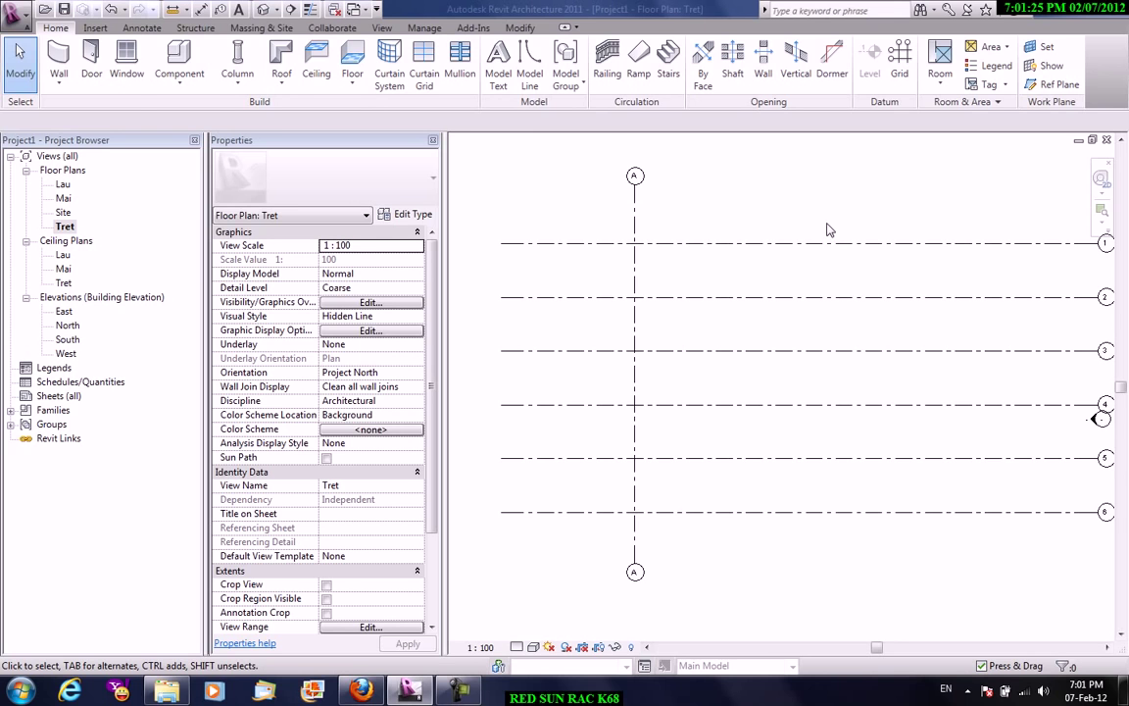
left_click(520, 28)
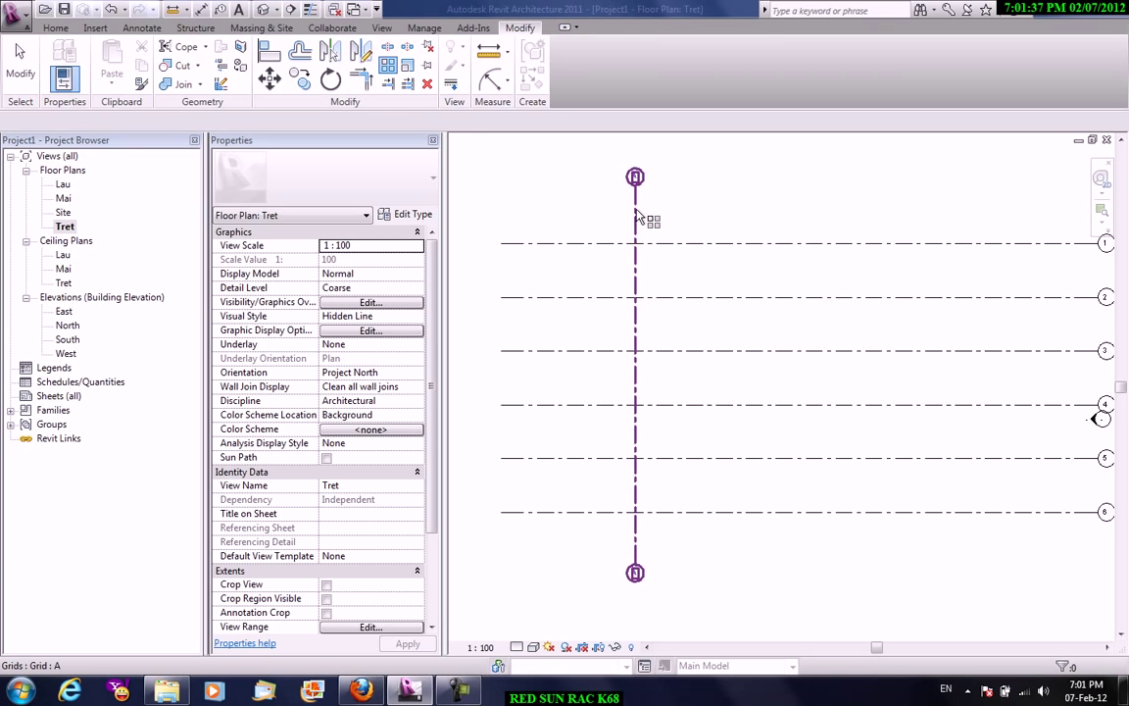
Array grid A into 6 copies spaced 4000 apart with the AR command
left_click(637, 216)
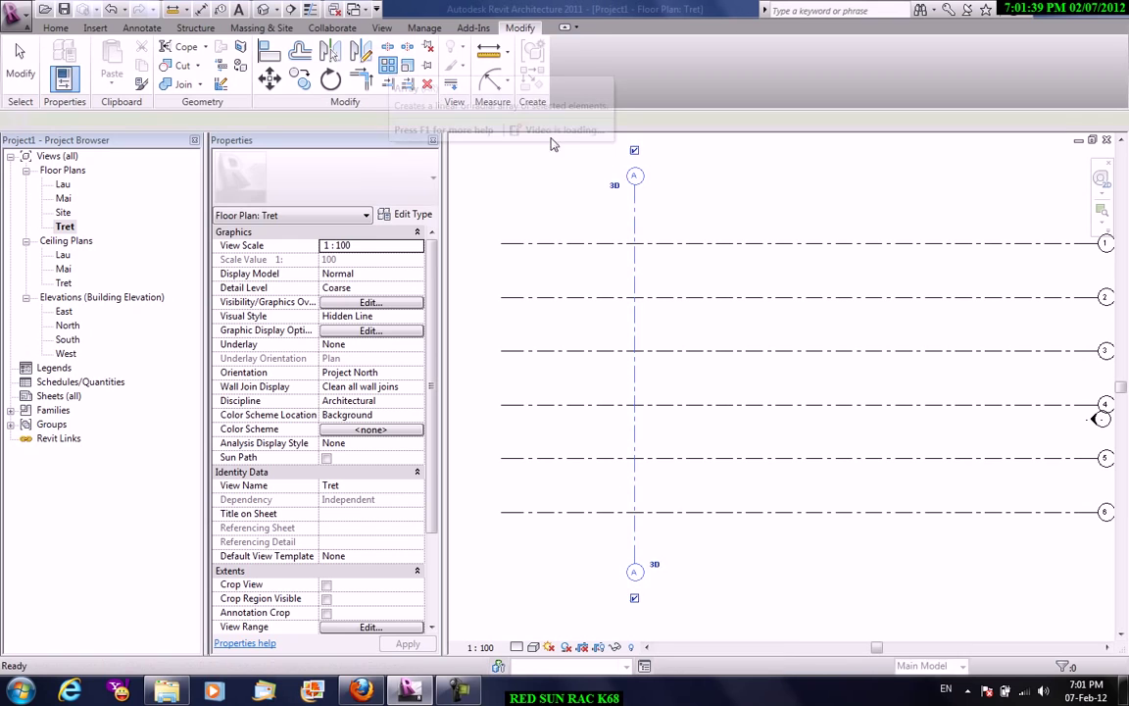
key("a")
key("r")
left_click(635, 214)
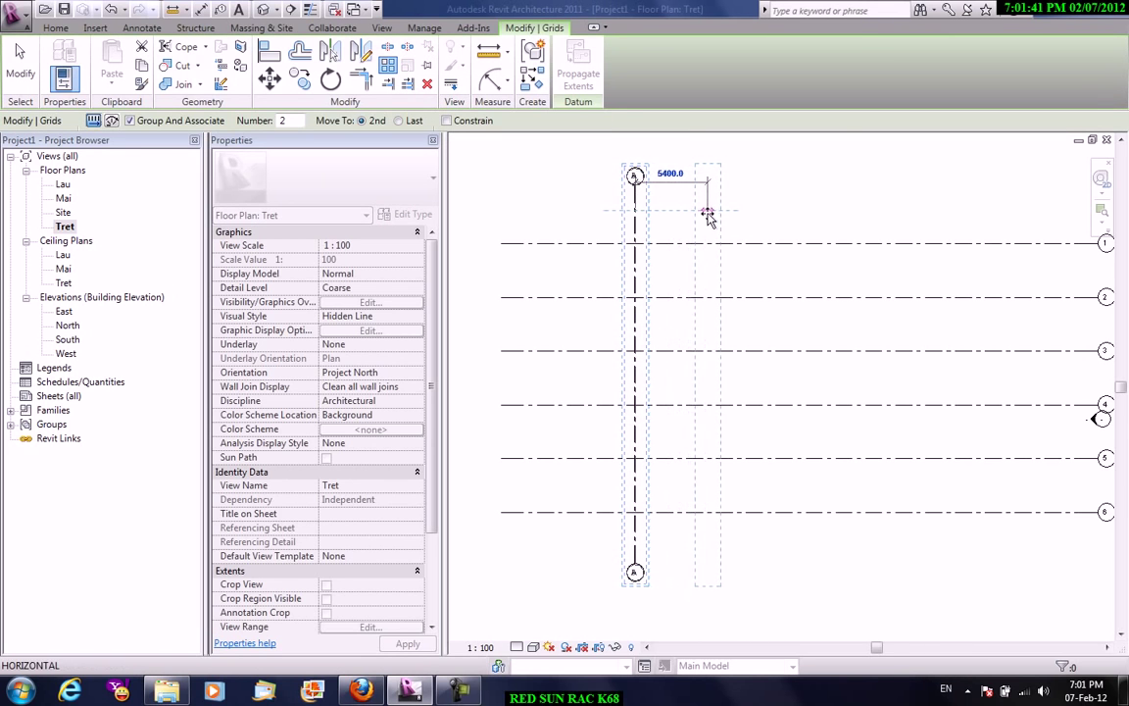
type("4000")
key("Return")
type("6")
key("Return")
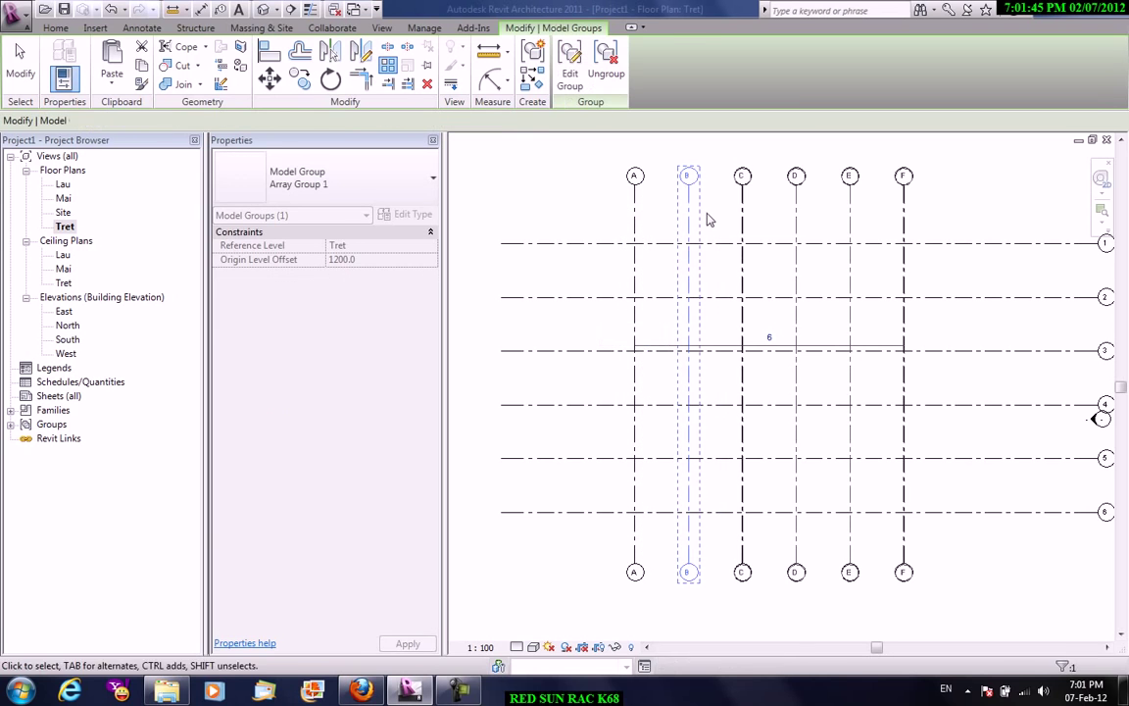
Select the arrayed group and ungroup it into separate grids A–F
left_click(549, 192)
right_click(553, 191)
left_click(576, 194)
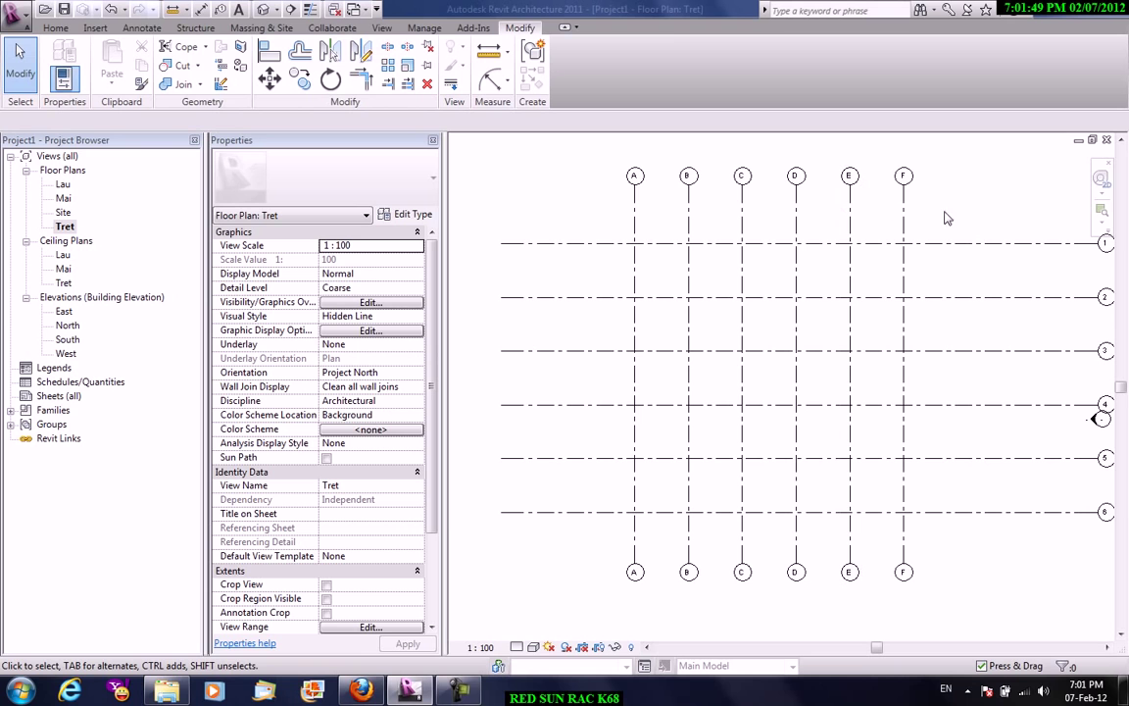
left_click_drag(977, 215, 551, 173)
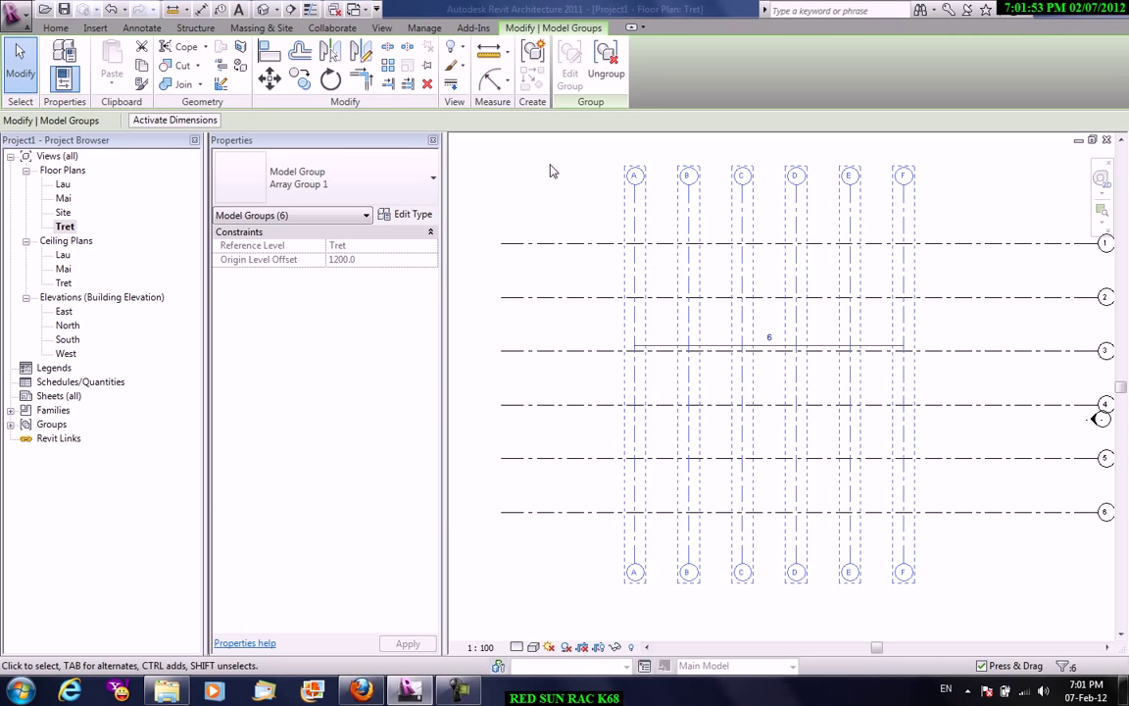
left_click(605, 70)
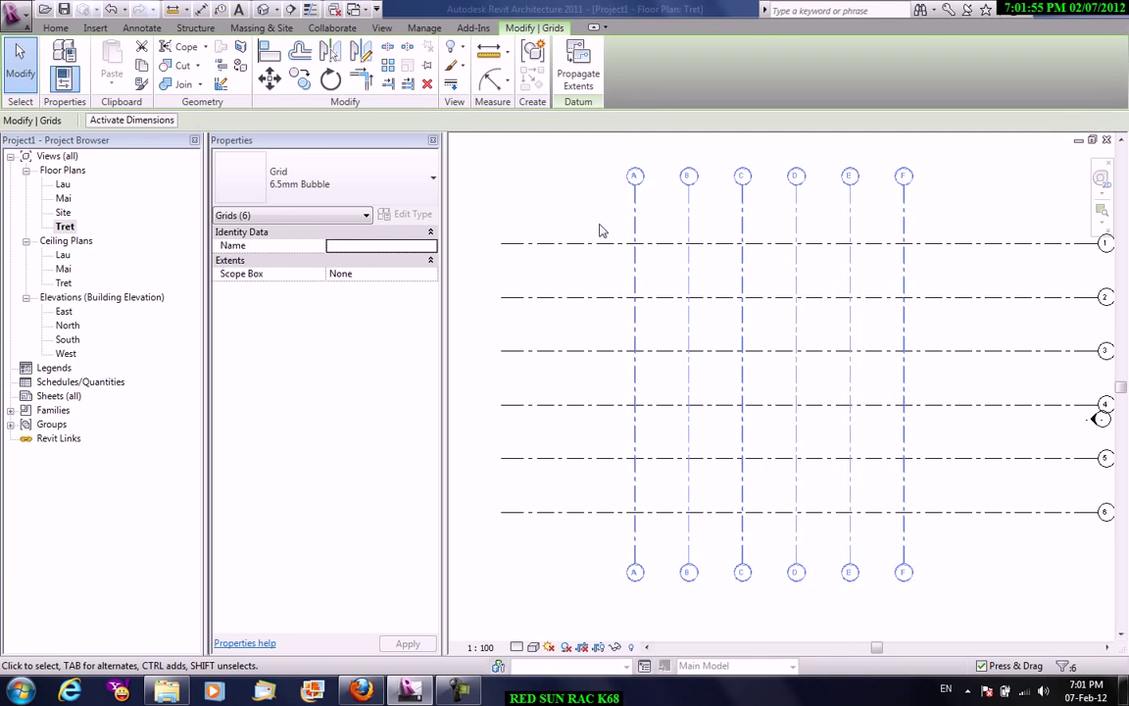
left_click(562, 199)
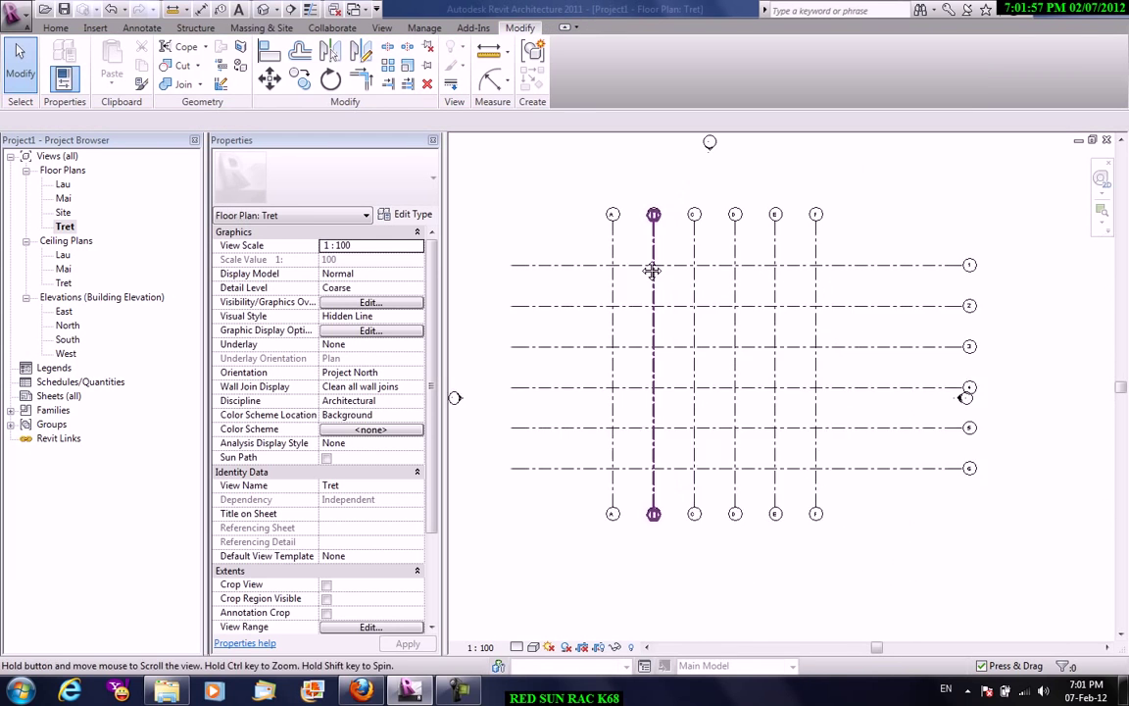
scroll(852, 343, "down", 2)
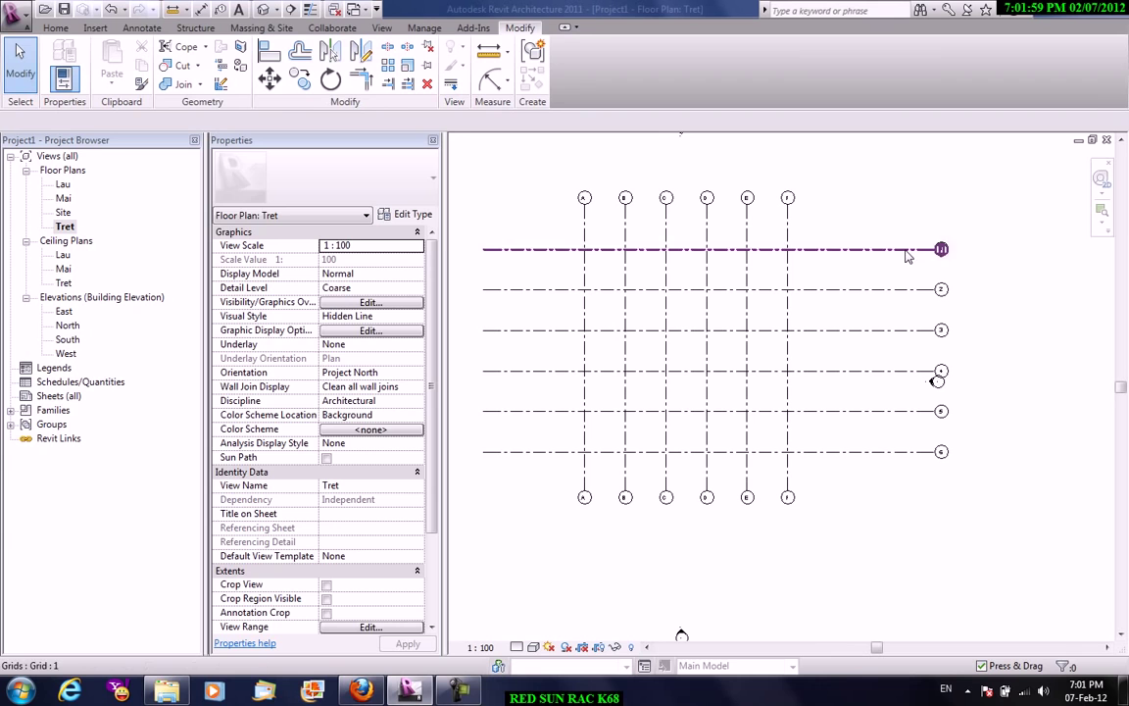
Drag the horizontal grid ends inward so they stop closer to grids A–F
left_click(935, 251)
left_click_drag(935, 251, 852, 249)
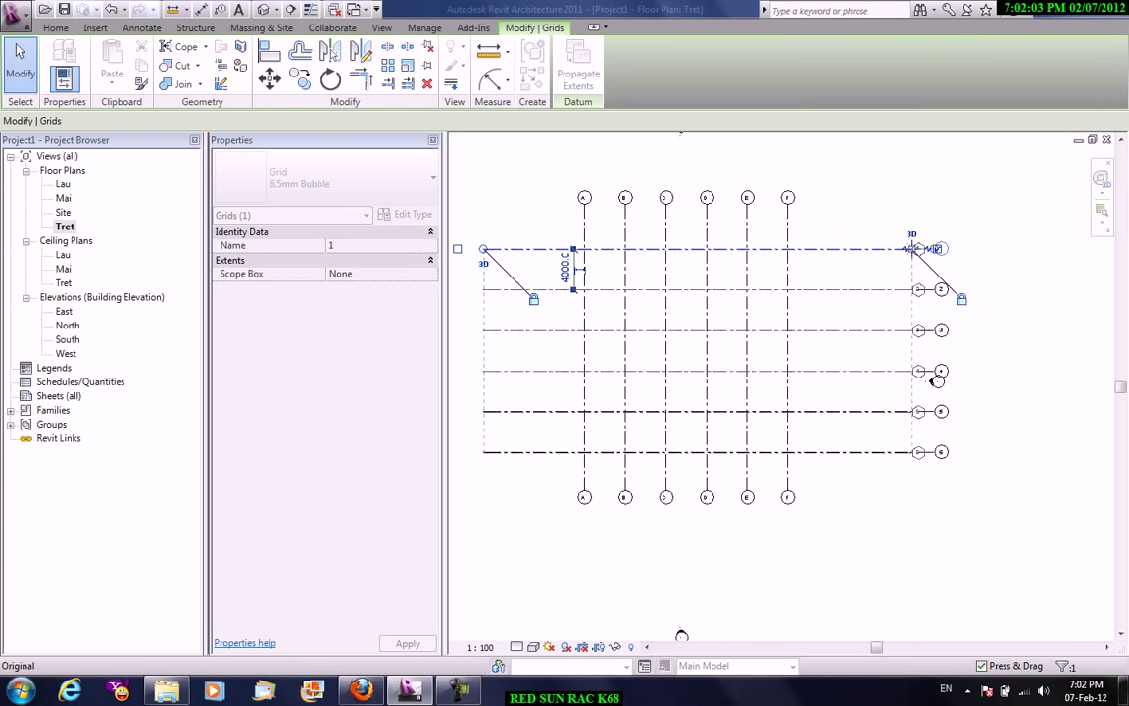
left_click_drag(853, 249, 919, 249)
mouse_move(965, 302)
left_mouse_down()
mouse_move(853, 257)
mouse_move(912, 252)
mouse_move(852, 249)
left_mouse_up()
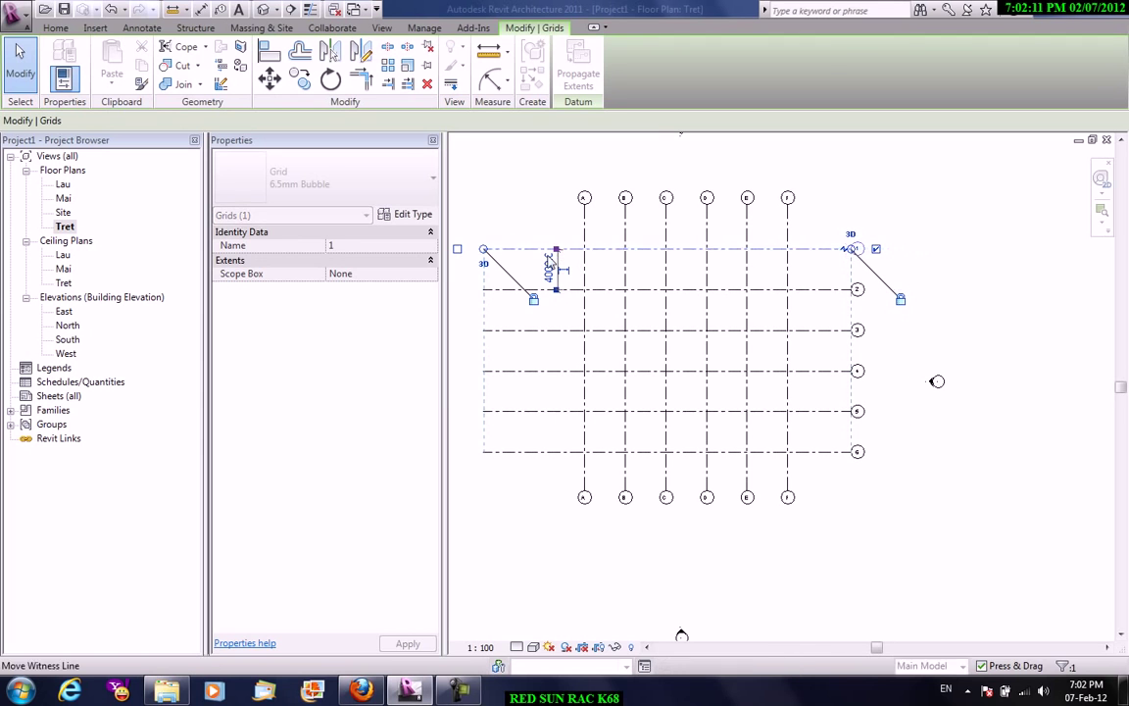
left_click(504, 211)
Turn on the left-end bubbles for grids 1 and 2
middle_click_drag(522, 255, 714, 246)
left_click(721, 240)
left_click(635, 270)
left_click(737, 282)
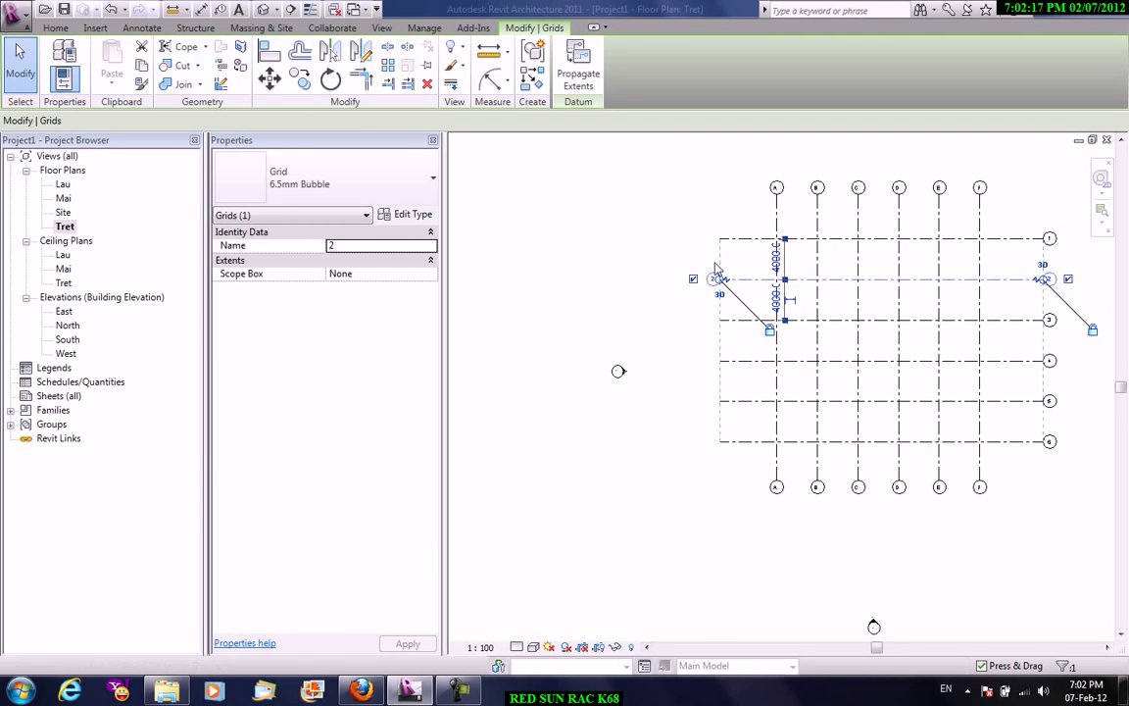
left_click(684, 297)
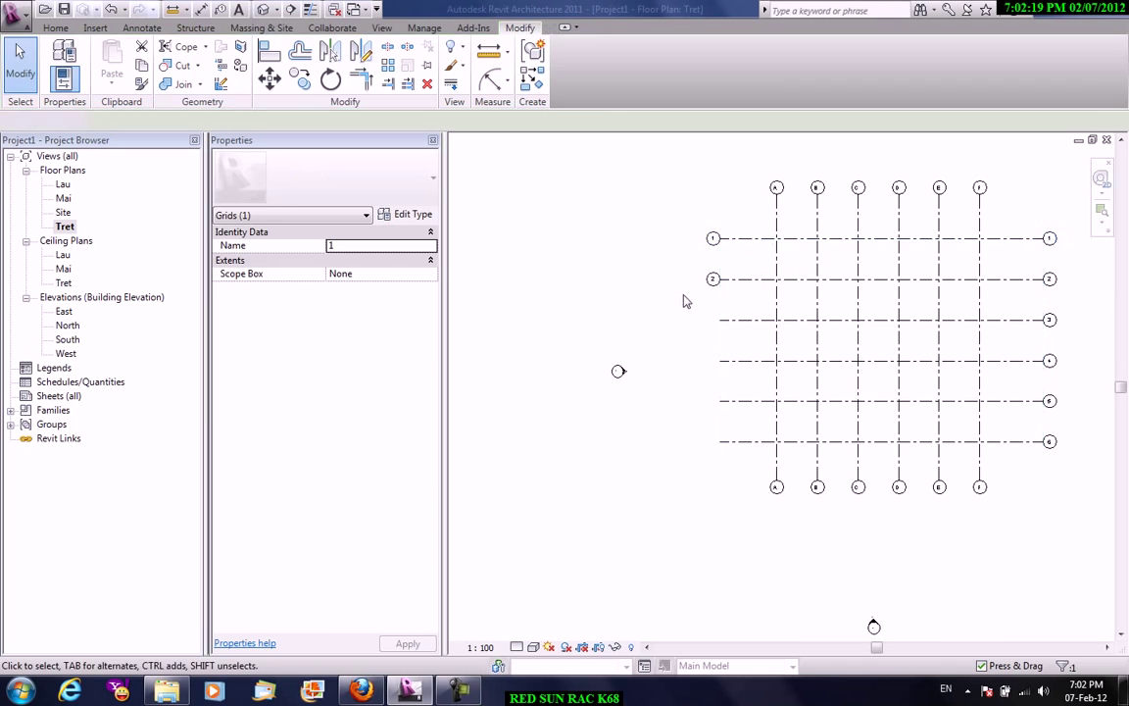
scroll(706, 313, "up", 2)
Turn on the left-end bubbles for grids 3, 4 and 5, leaving grid 6 unchanged
left_click(721, 339)
left_click(654, 333)
left_click(654, 404)
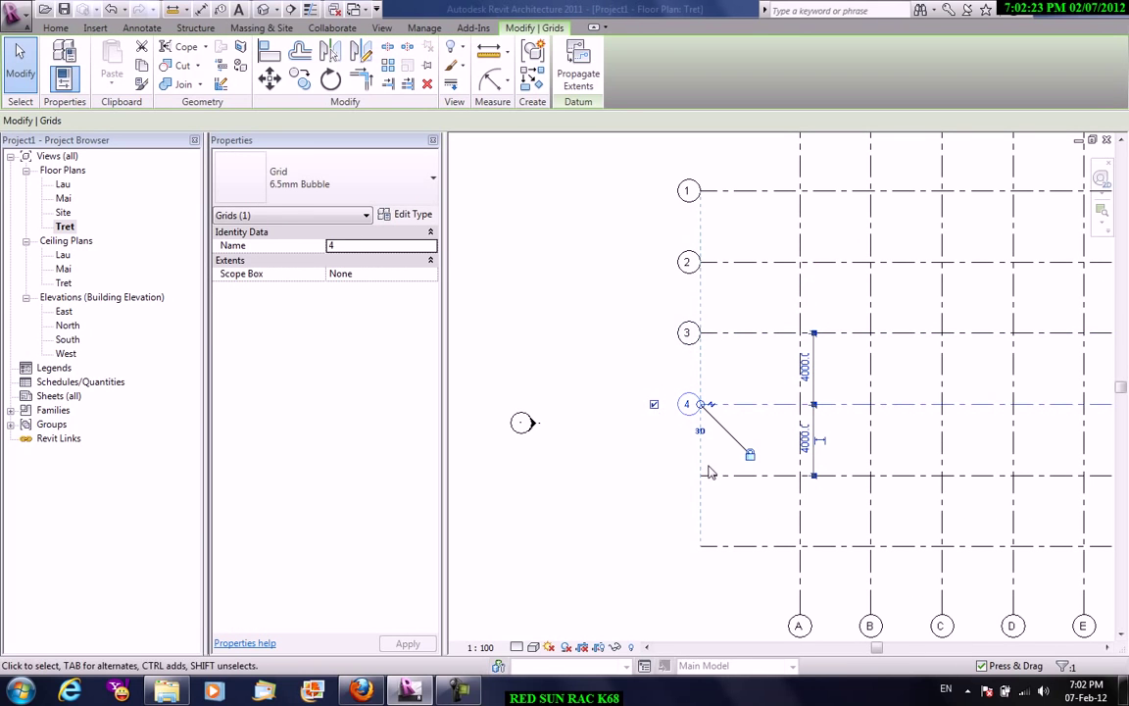
left_click(663, 477)
left_click(654, 475)
left_click(678, 532)
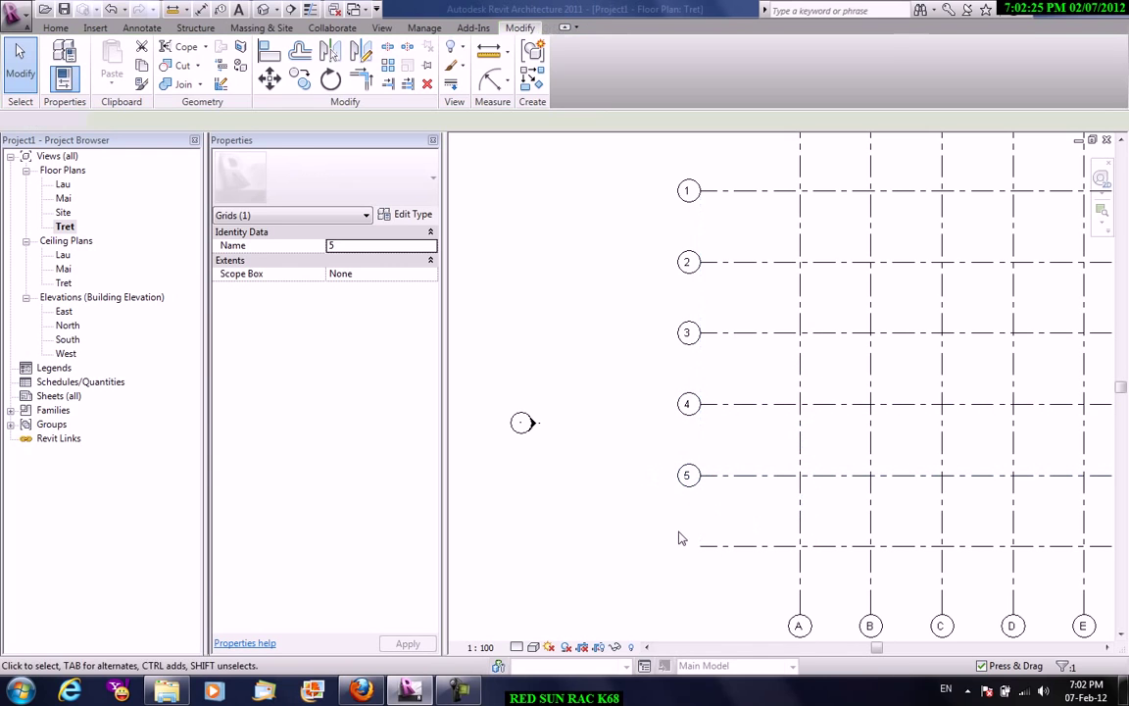
left_click(671, 546)
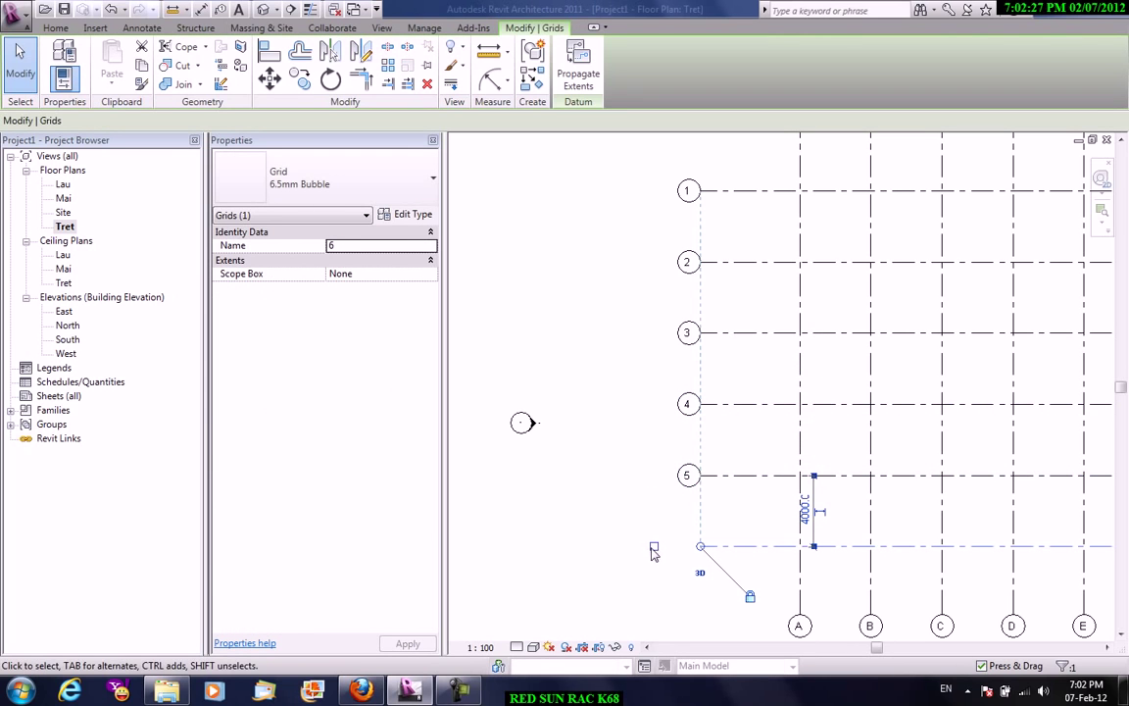
left_click(595, 441)
scroll(691, 411, "down", 3)
Start the Grid tool with GR and switch to the Pick Lines draw option
scroll(735, 383, "up", 1)
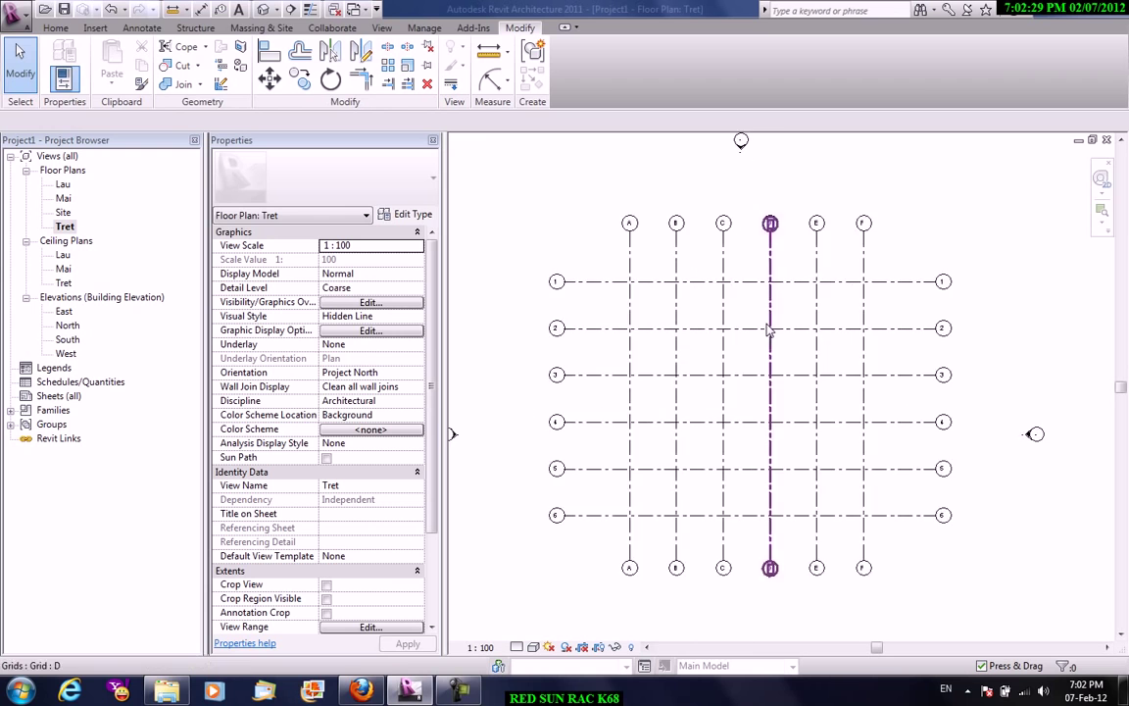
middle_click_drag(768, 330, 793, 324)
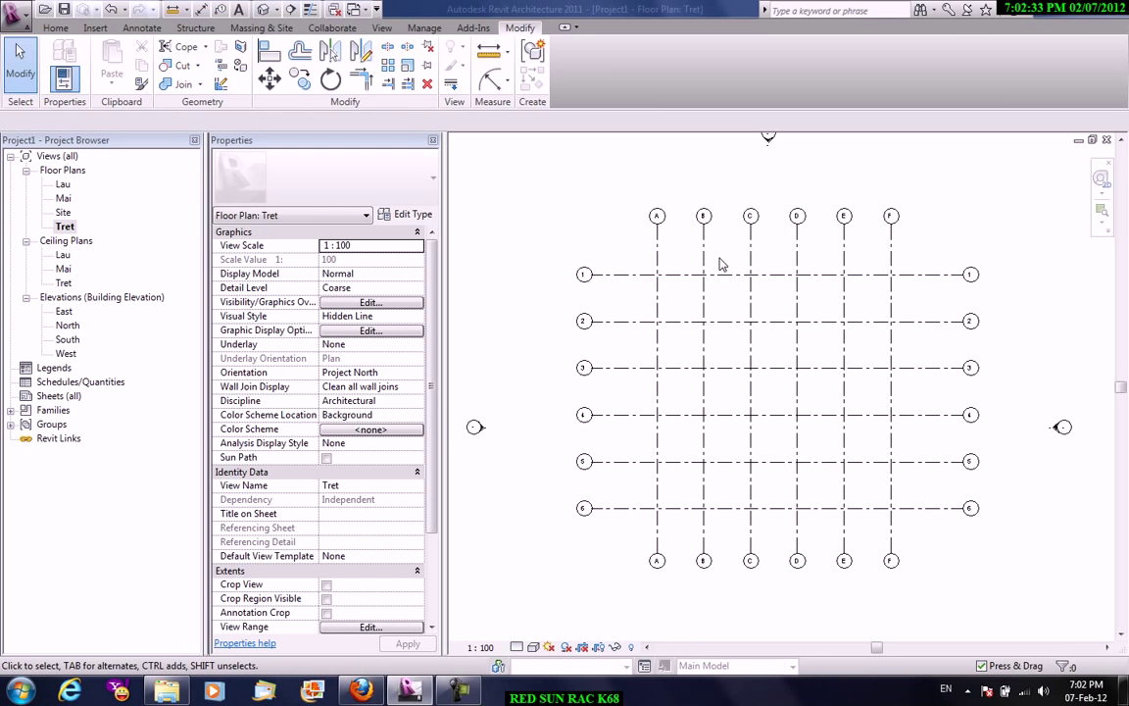
key("g")
key("r")
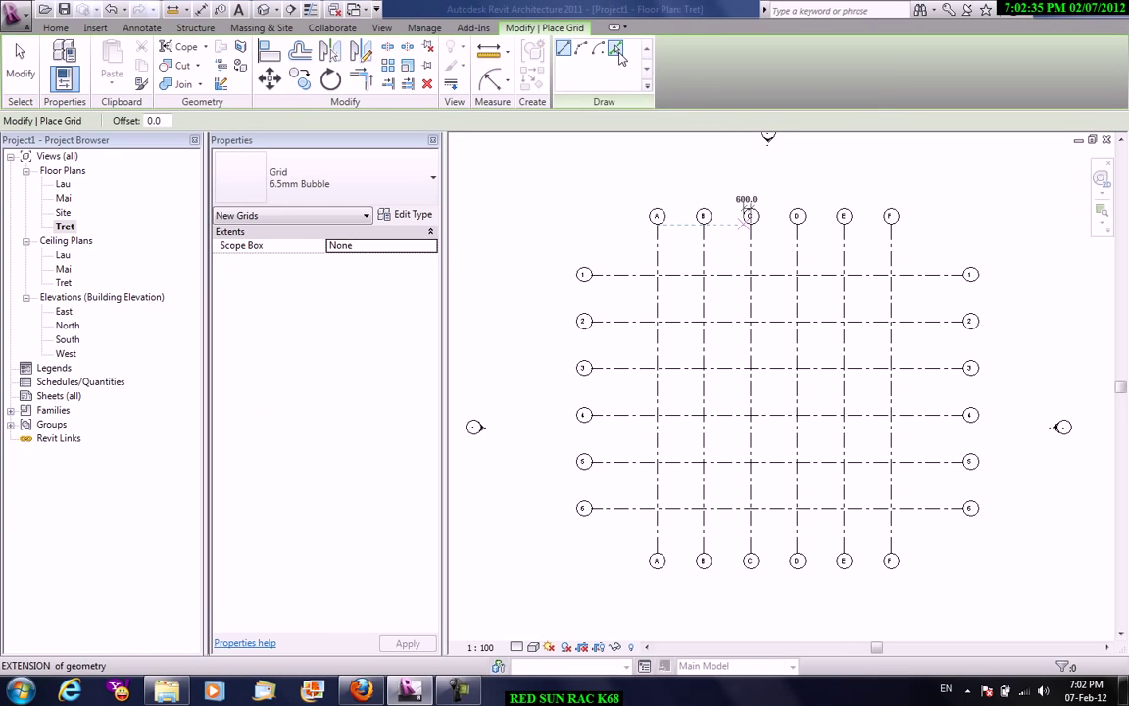
left_click(613, 51)
type("1000")
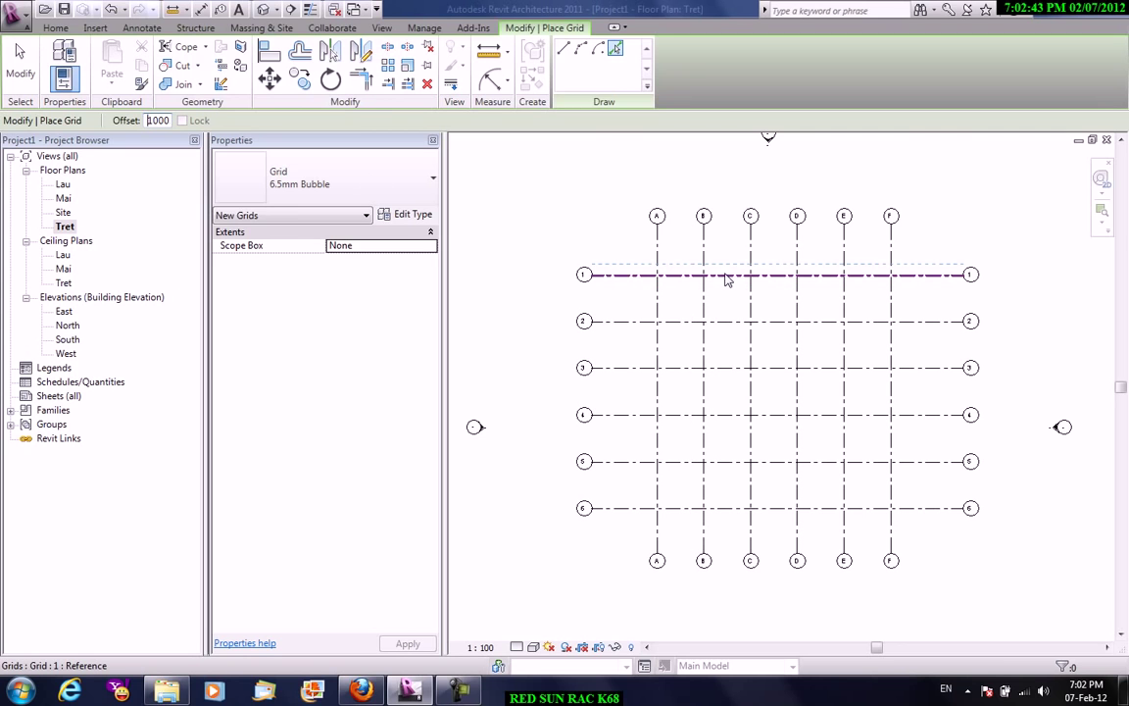
Create grids G, I, J and K offset 1000 from grids 1–3, plus one right of F
left_click(726, 279)
scroll(858, 311, "up", 2)
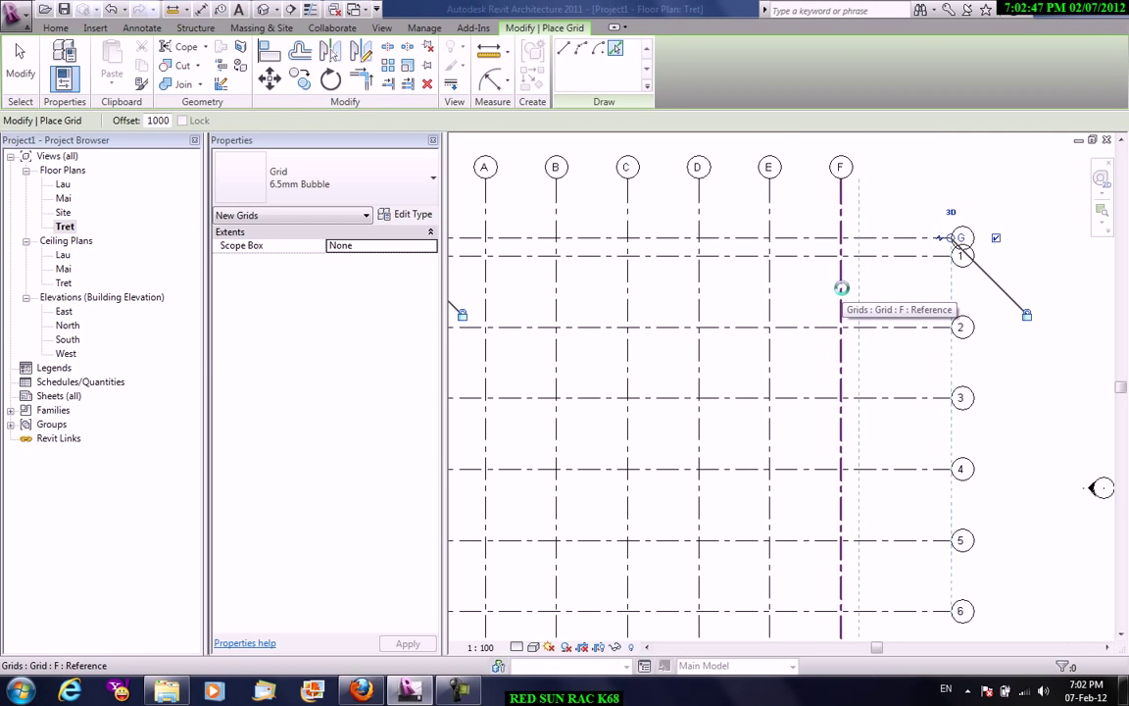
left_click(841, 287)
left_click(922, 338)
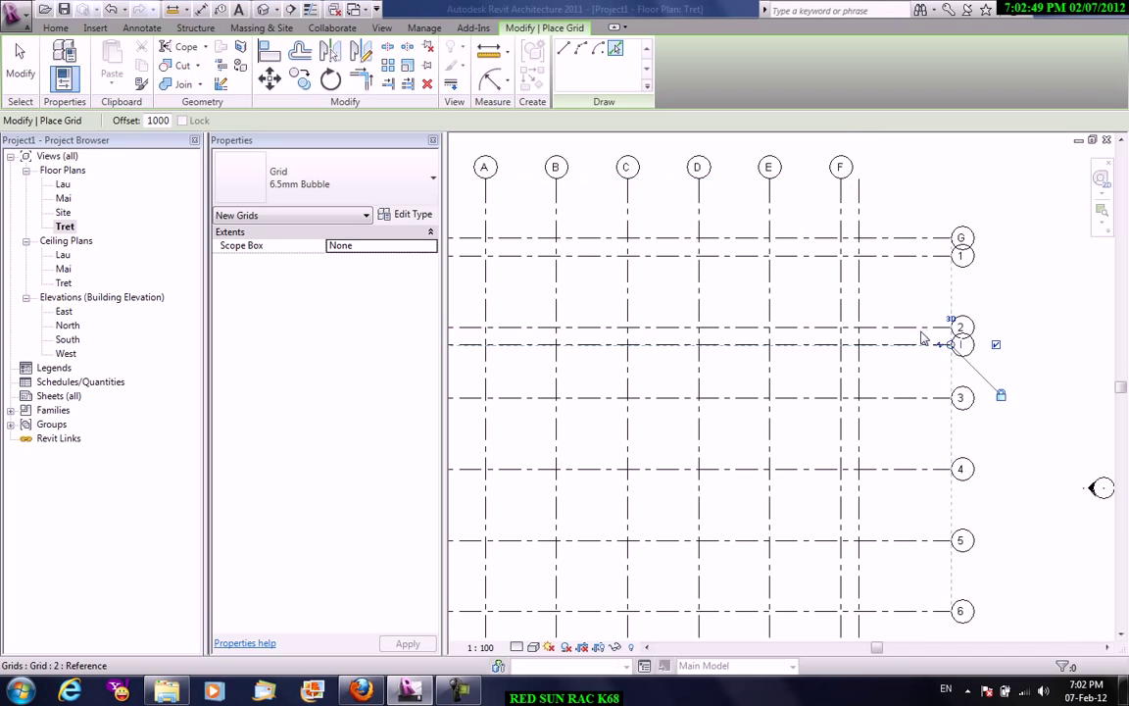
left_click(911, 400)
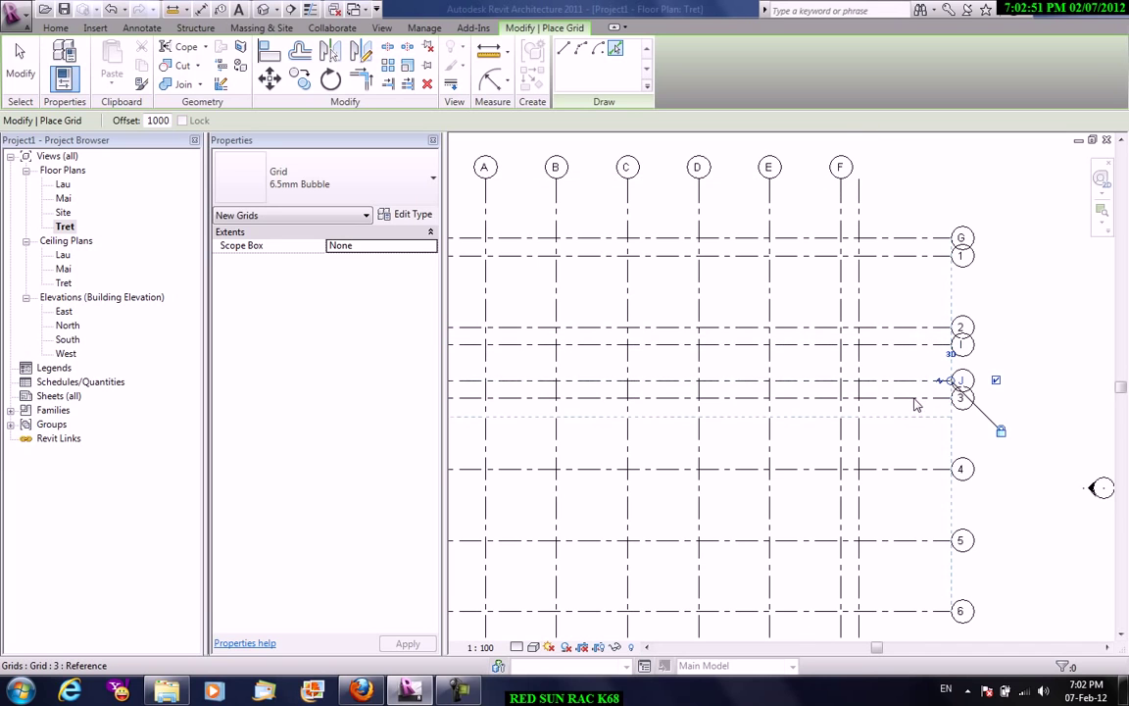
left_click(918, 405)
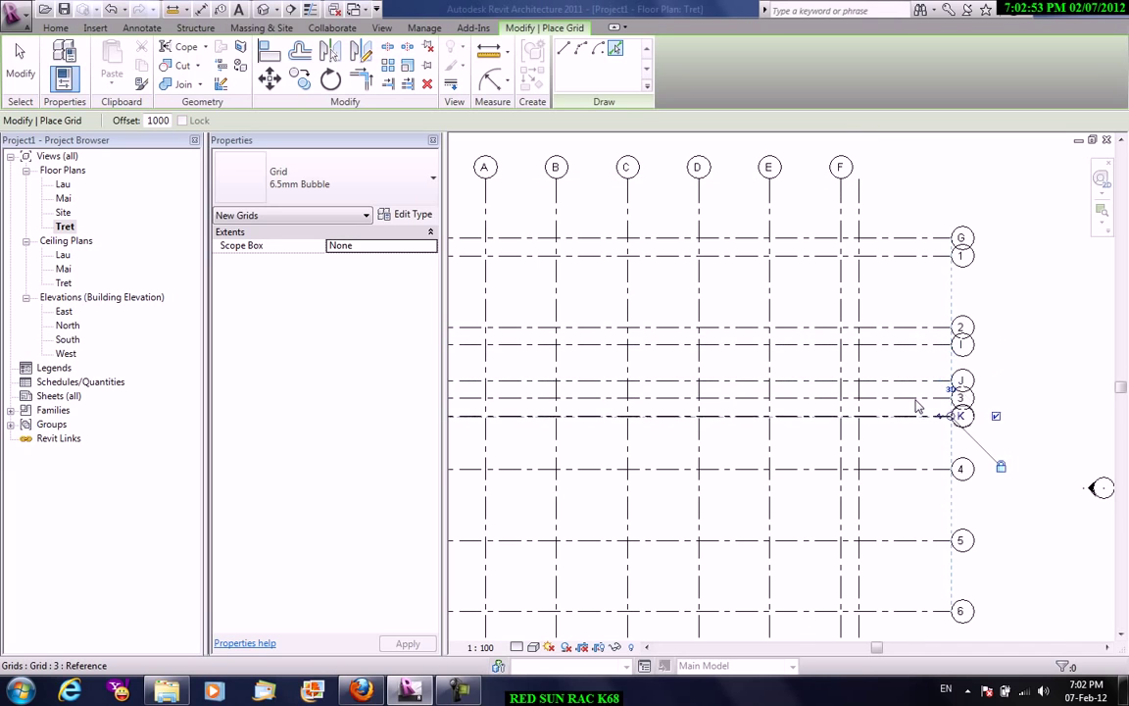
right_click(977, 294)
left_click(1016, 302)
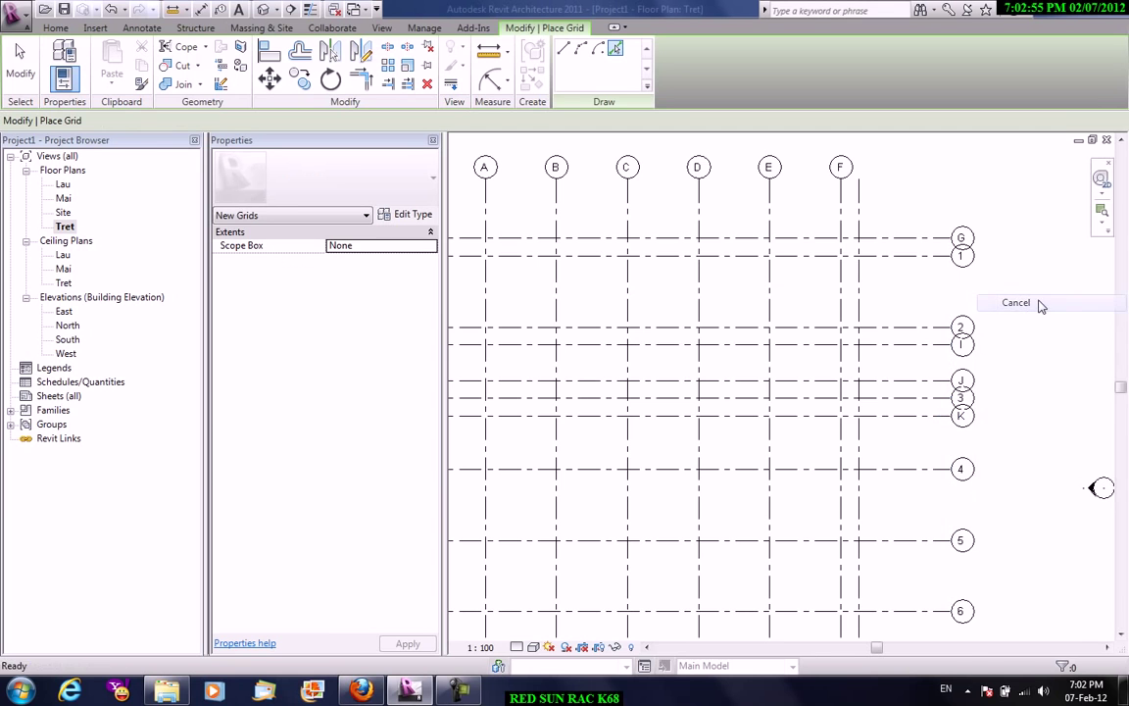
scroll(910, 204, "up", 3)
Add elbows so bubble G sits above bubble 1 and bubble 2 above bubble I
mouse_move(893, 359)
middle_mouse_down()
mouse_move(755, 340)
mouse_move(901, 327)
mouse_move(879, 242)
middle_mouse_up()
scroll(756, 340, "down", 2)
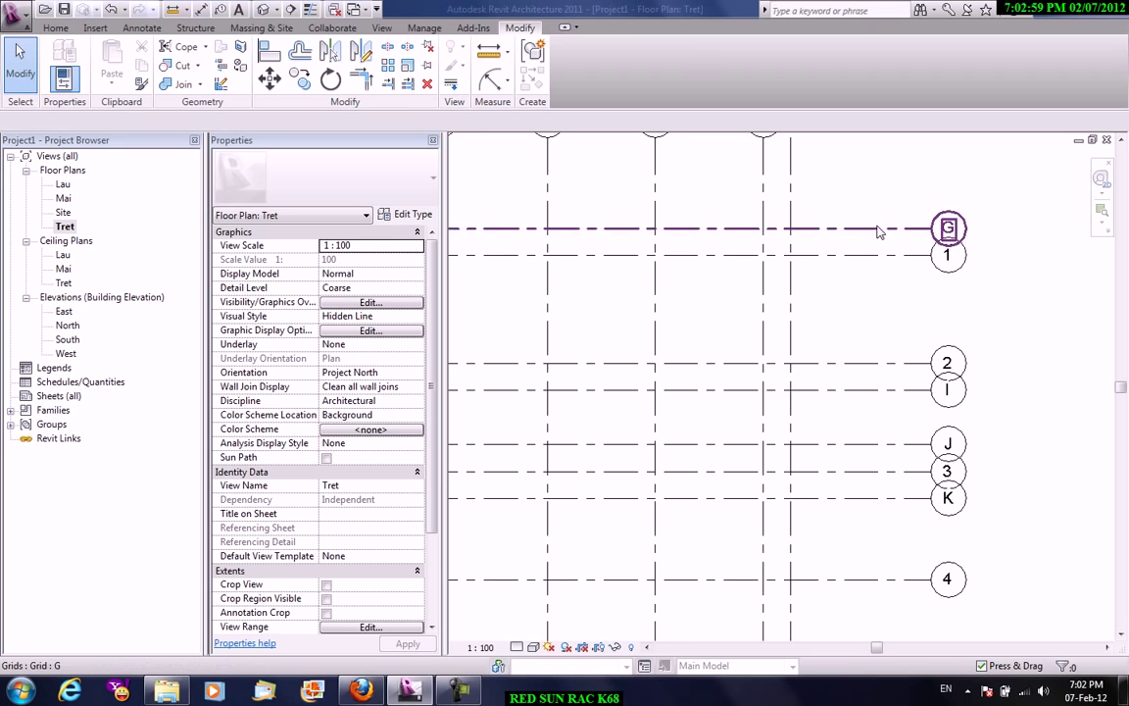
left_click(905, 233)
mouse_move(927, 233)
left_mouse_down()
mouse_move(919, 250)
mouse_move(912, 189)
left_mouse_up()
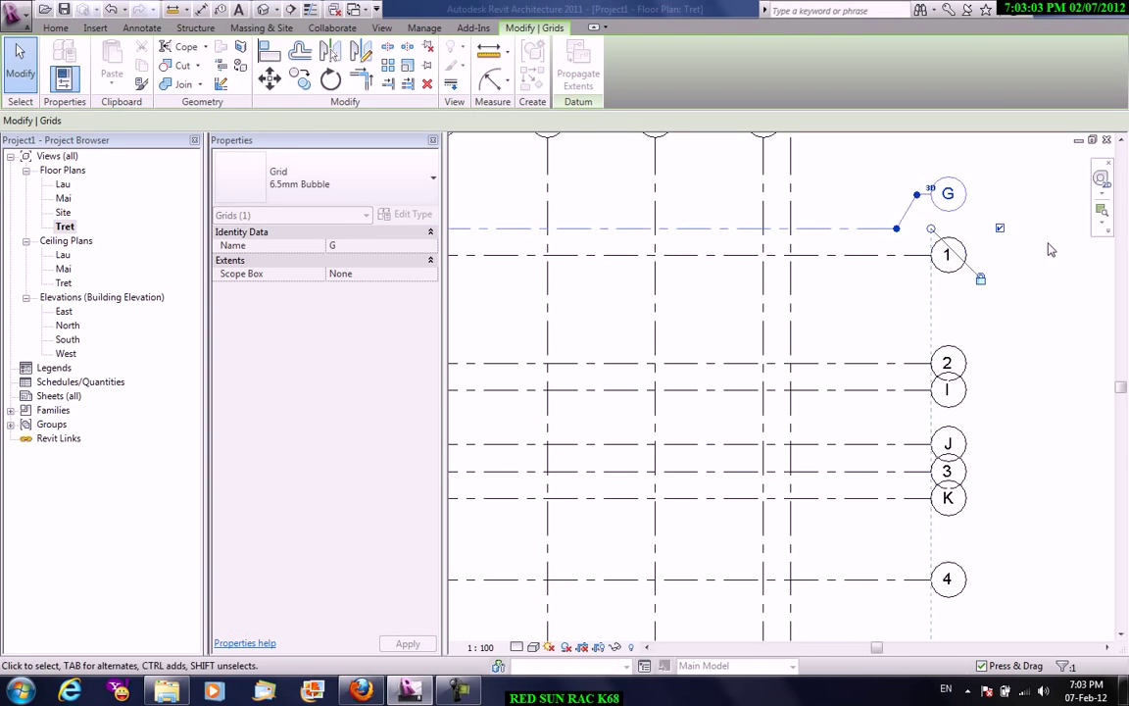
left_click(1001, 391)
scroll(1001, 391, "up", 2)
middle_click_drag(1000, 391, 1022, 206)
left_click(906, 259)
mouse_move(921, 260)
left_mouse_down()
mouse_move(927, 279)
mouse_move(922, 212)
left_mouse_up()
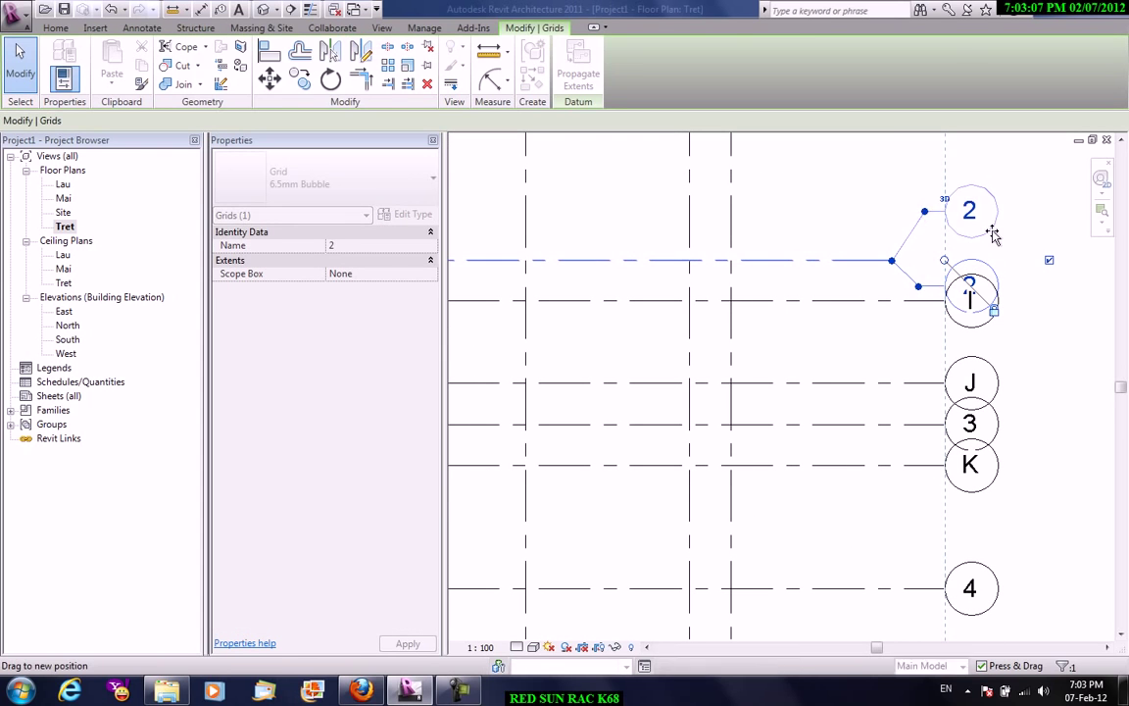
left_click(1004, 257)
Elbow bubble K downward and bubble J above bubble 3 to clear them
middle_click_drag(1010, 269, 912, 257)
left_click(926, 409)
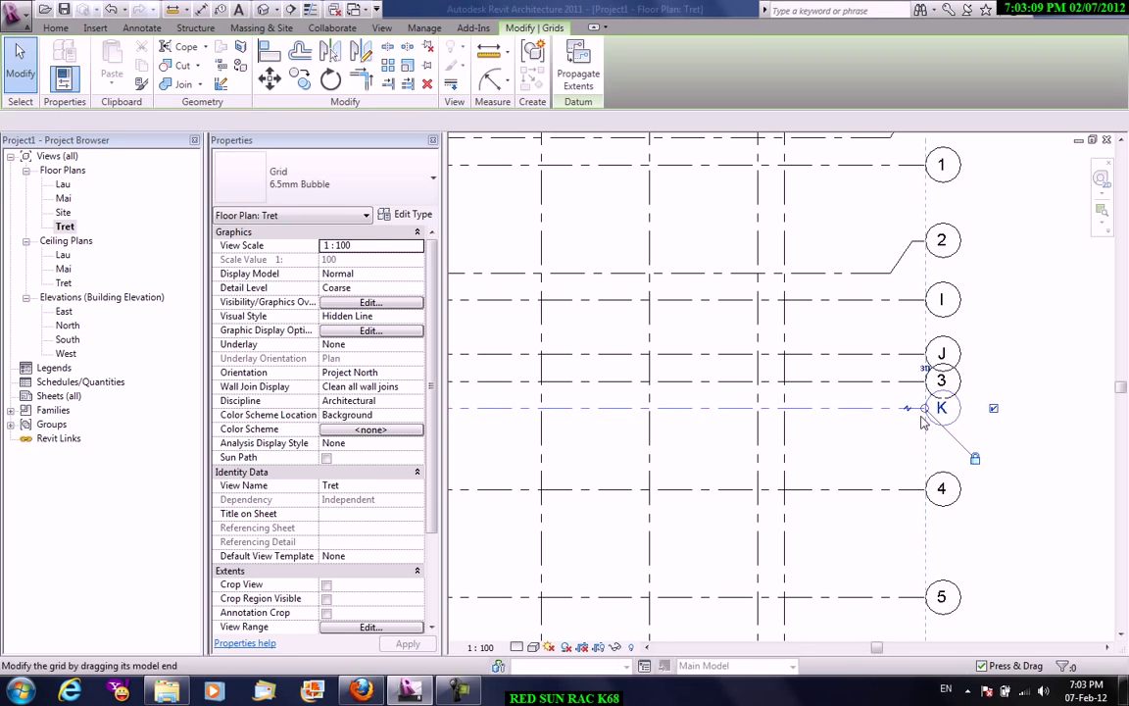
left_click(910, 412)
left_click(901, 354)
mouse_move(904, 358)
left_mouse_down()
mouse_move(907, 373)
mouse_move(906, 345)
left_mouse_up()
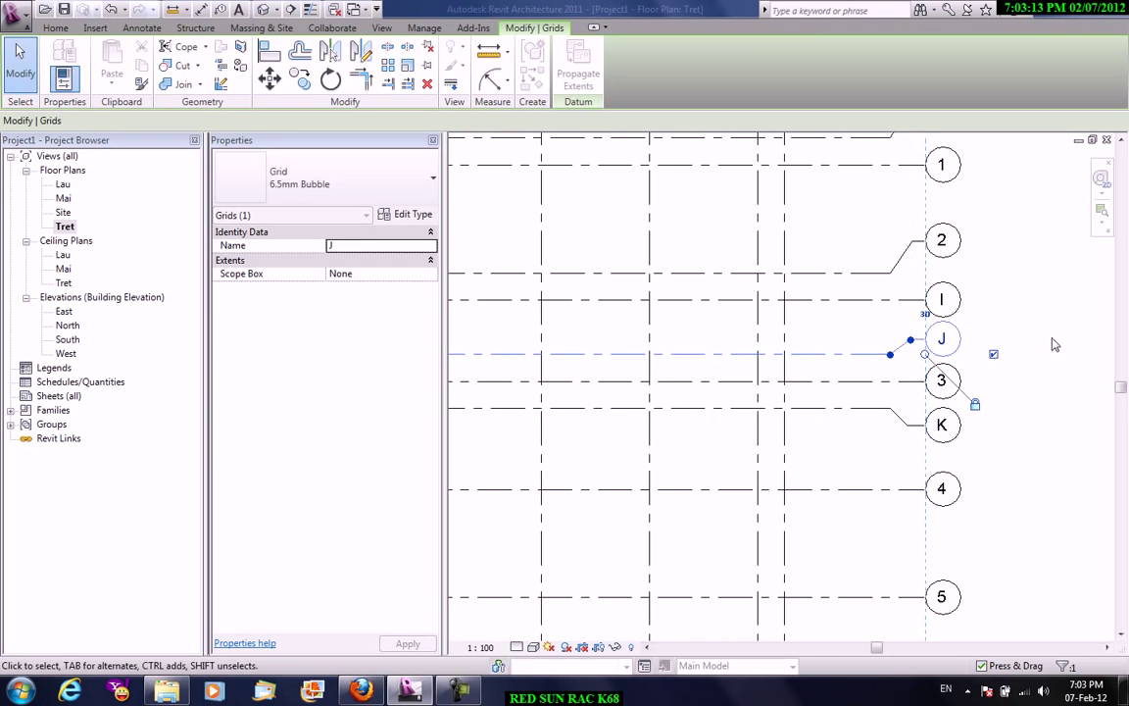
left_click(947, 304)
scroll(909, 278, "down", 2)
Show grid H's top bubble and offset it on an elbowed leader clear of F
middle_click_drag(827, 295, 864, 269)
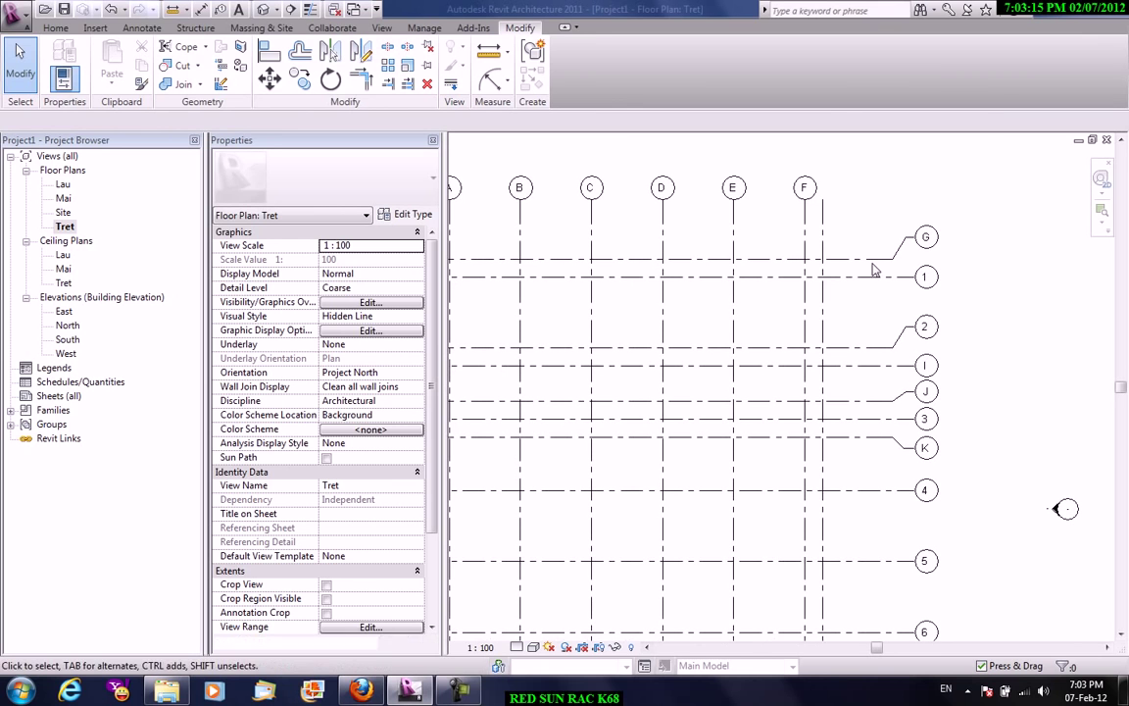
left_click(821, 211)
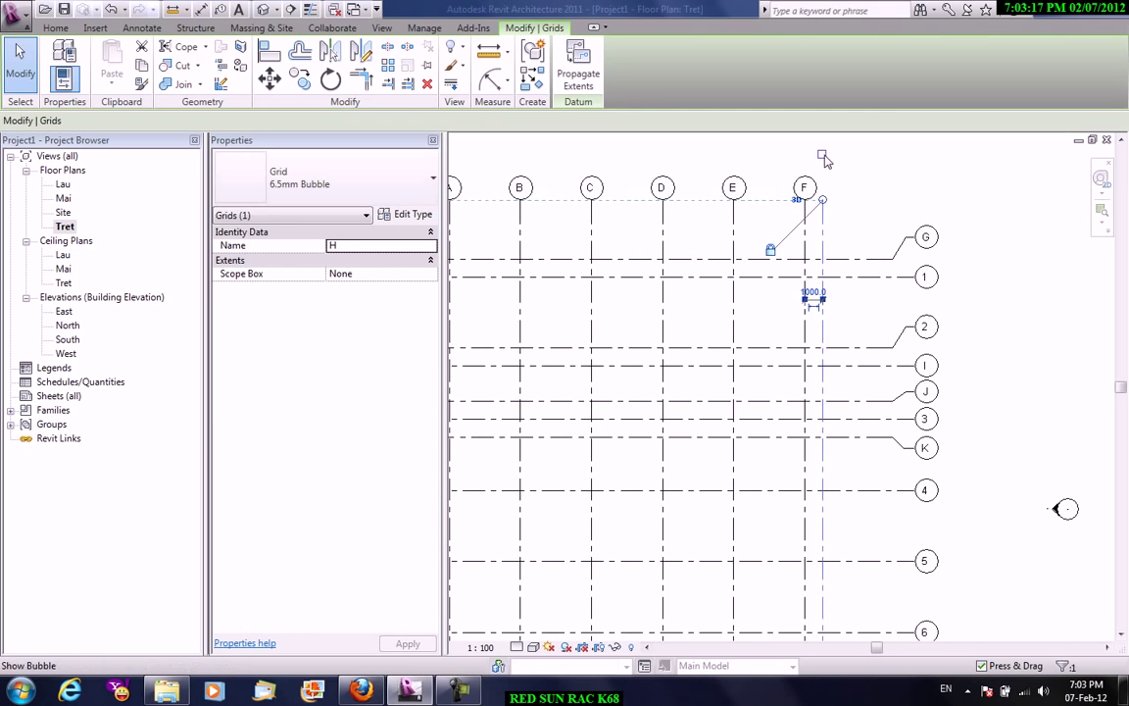
left_click(821, 153)
left_click(859, 207)
left_click(827, 196)
left_click_drag(834, 217, 914, 202)
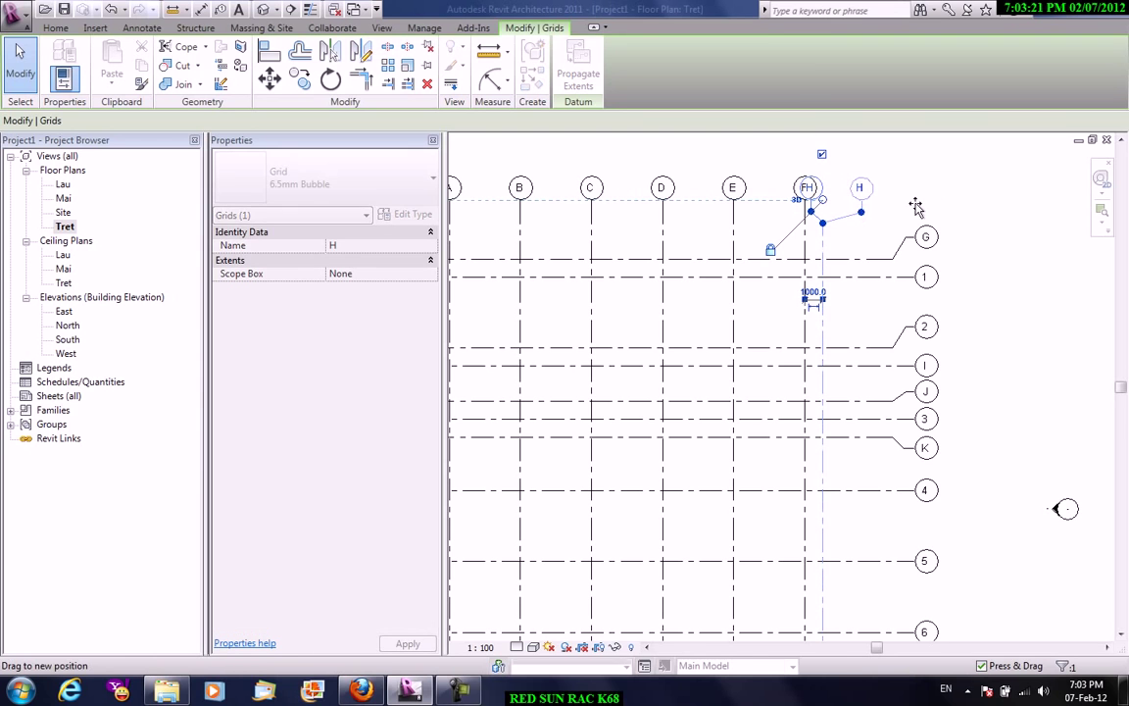
left_click(915, 202)
scroll(869, 201, "up", 1)
scroll(869, 199, "up", 1)
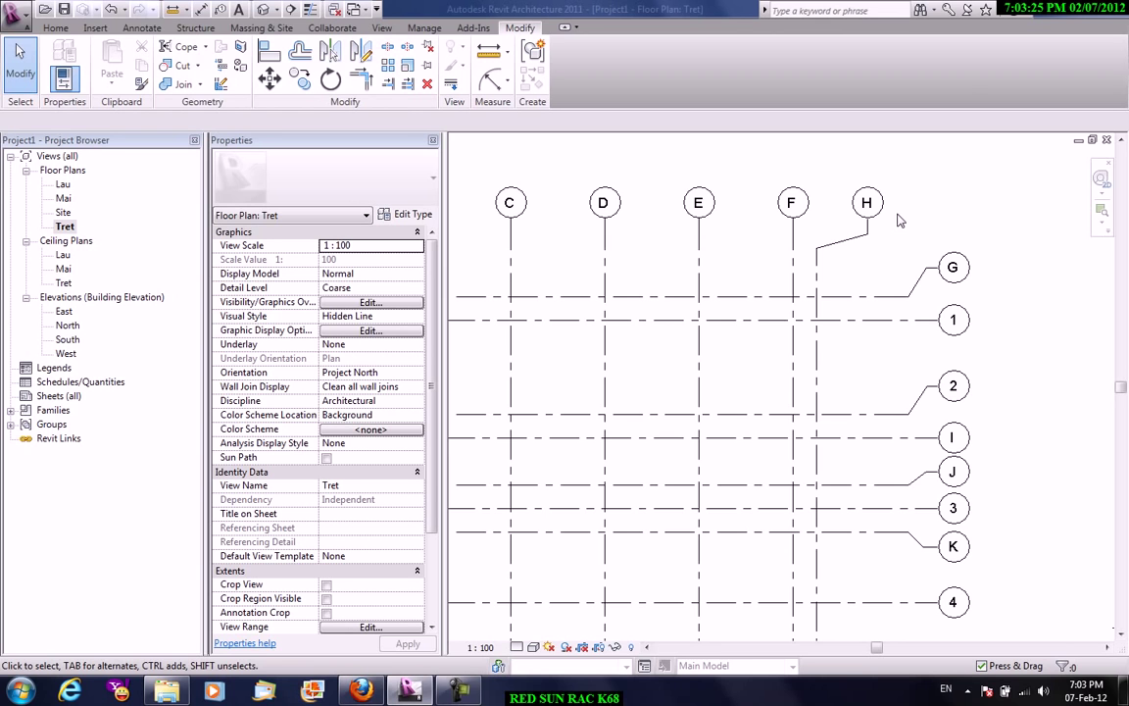
scroll(899, 221, "down", 2)
scroll(941, 282, "down", 1)
scroll(980, 216, "down", 1)
Zoom and pan to review the complete labelled grid layout
scroll(1000, 181, "down", 1)
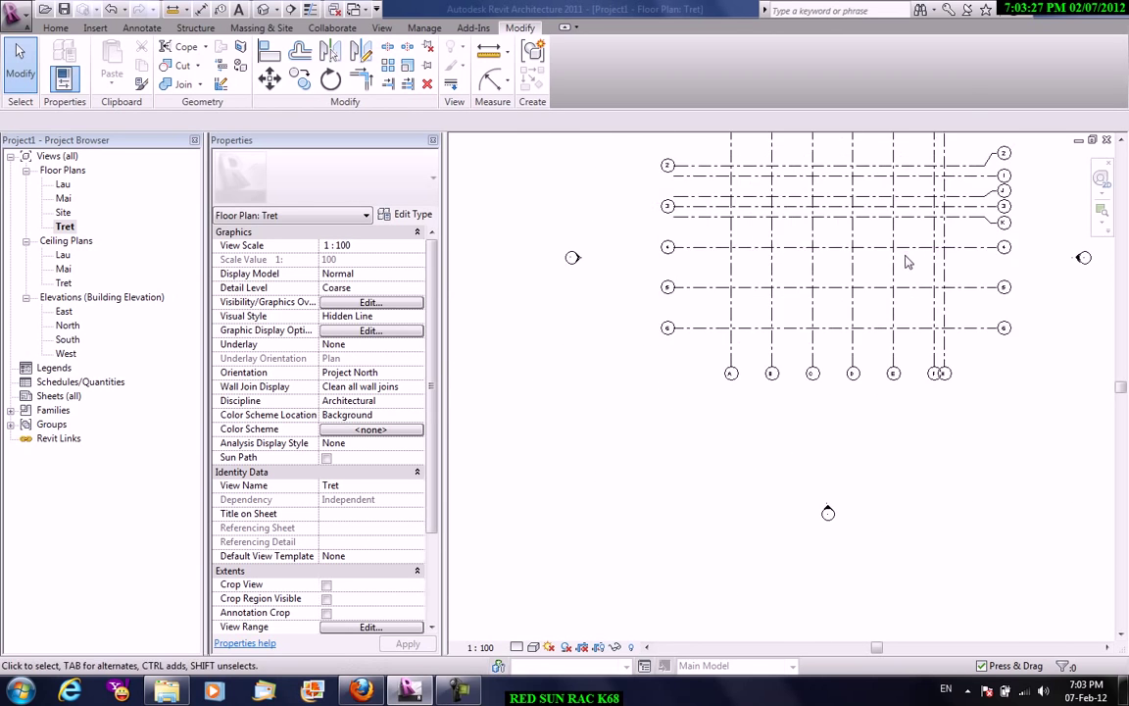
middle_click_drag(907, 260, 817, 394)
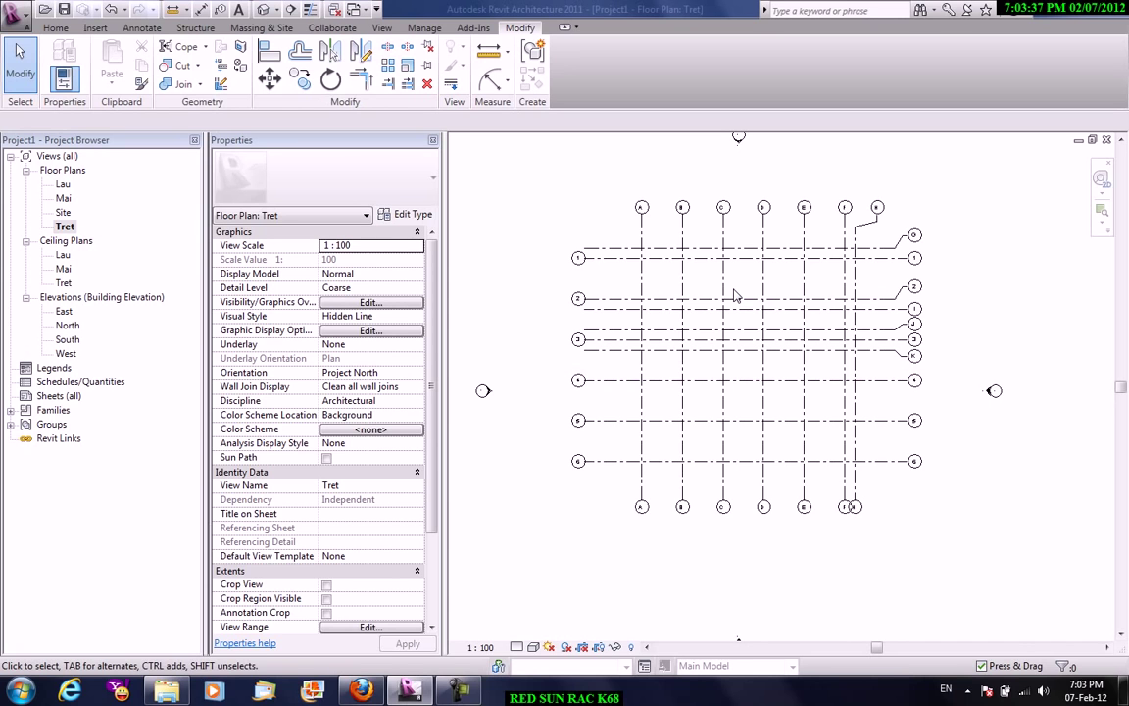
scroll(760, 462, "up", 1)
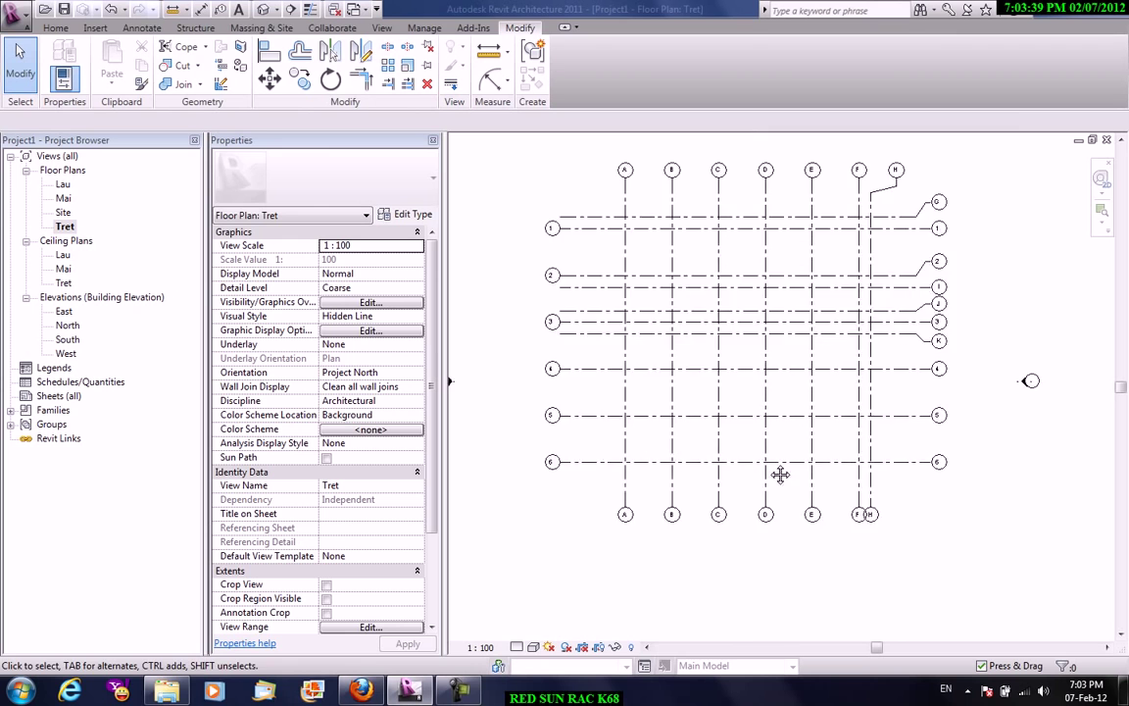
middle_click_drag(779, 474, 851, 489)
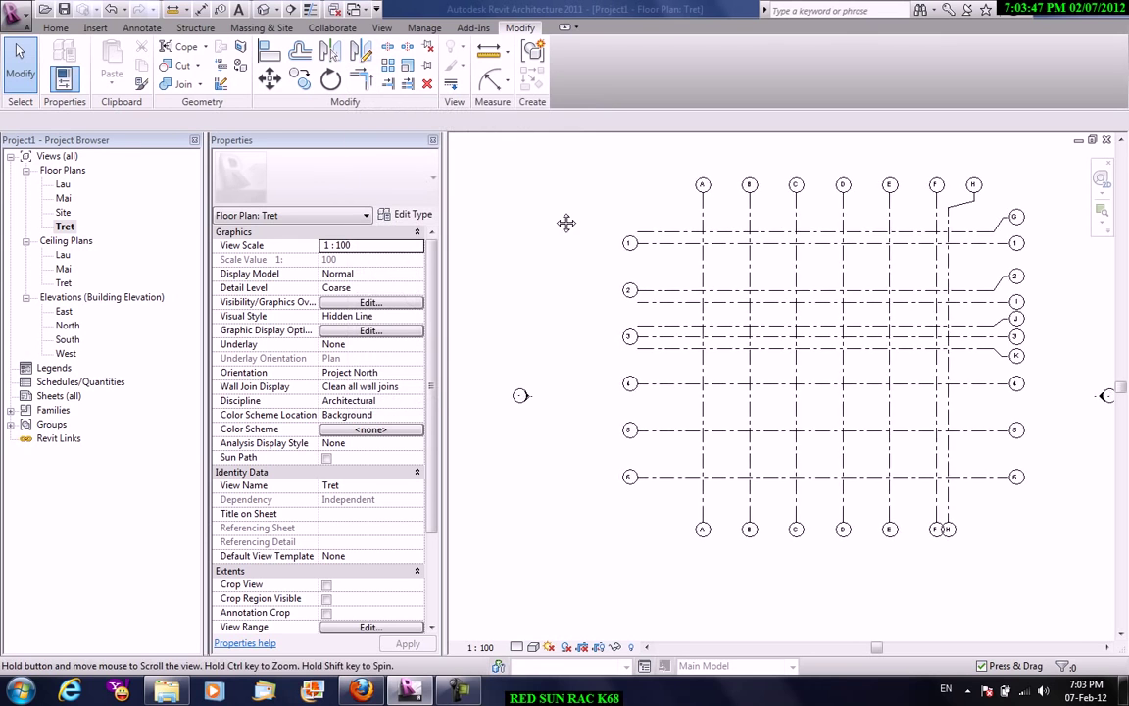
scroll(556, 176, "down", 2)
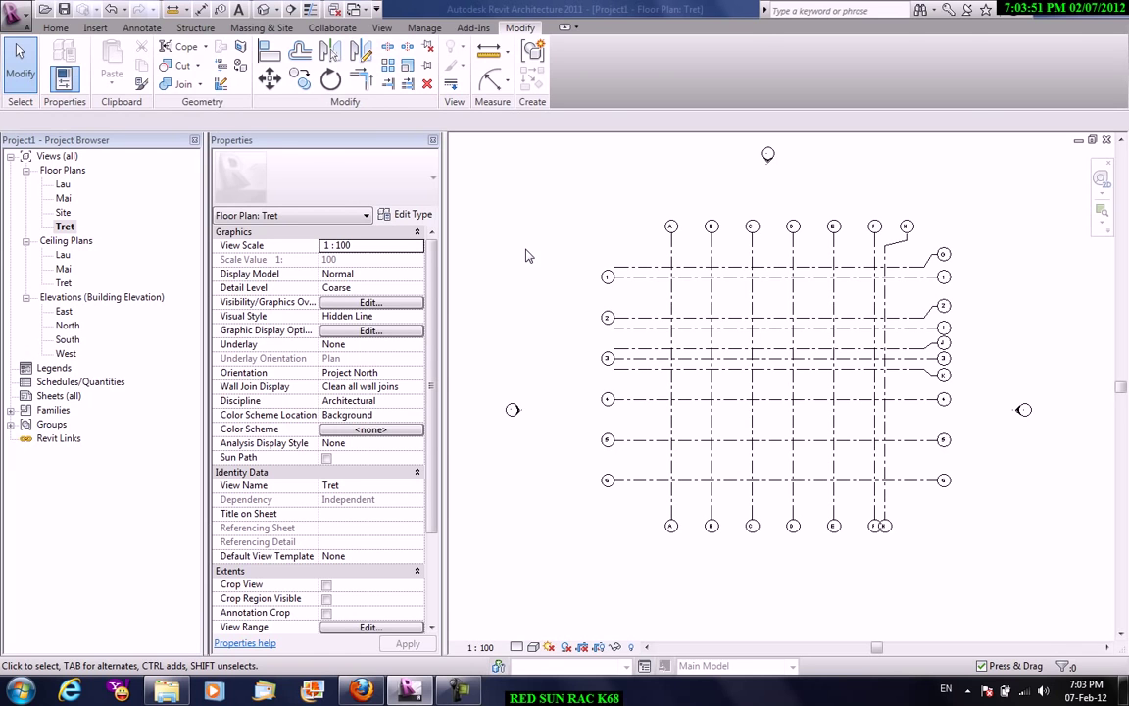
Return to the Home tab and restart the Grid tool with GR
left_click(55, 28)
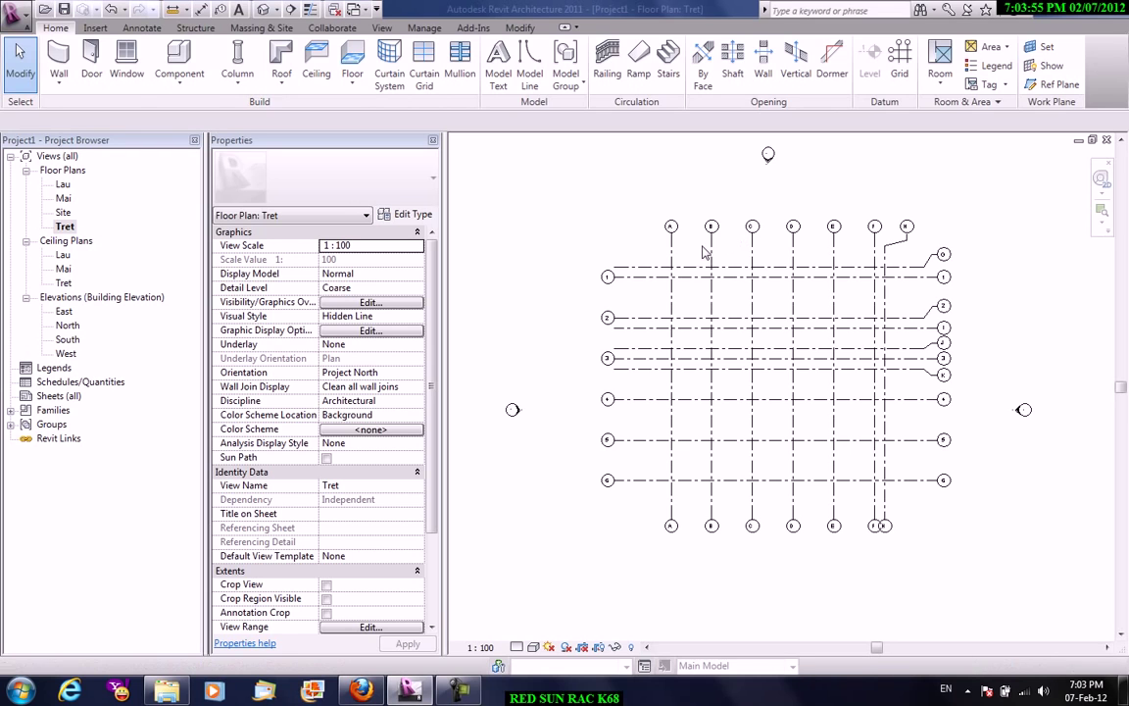
key("g")
key("r")
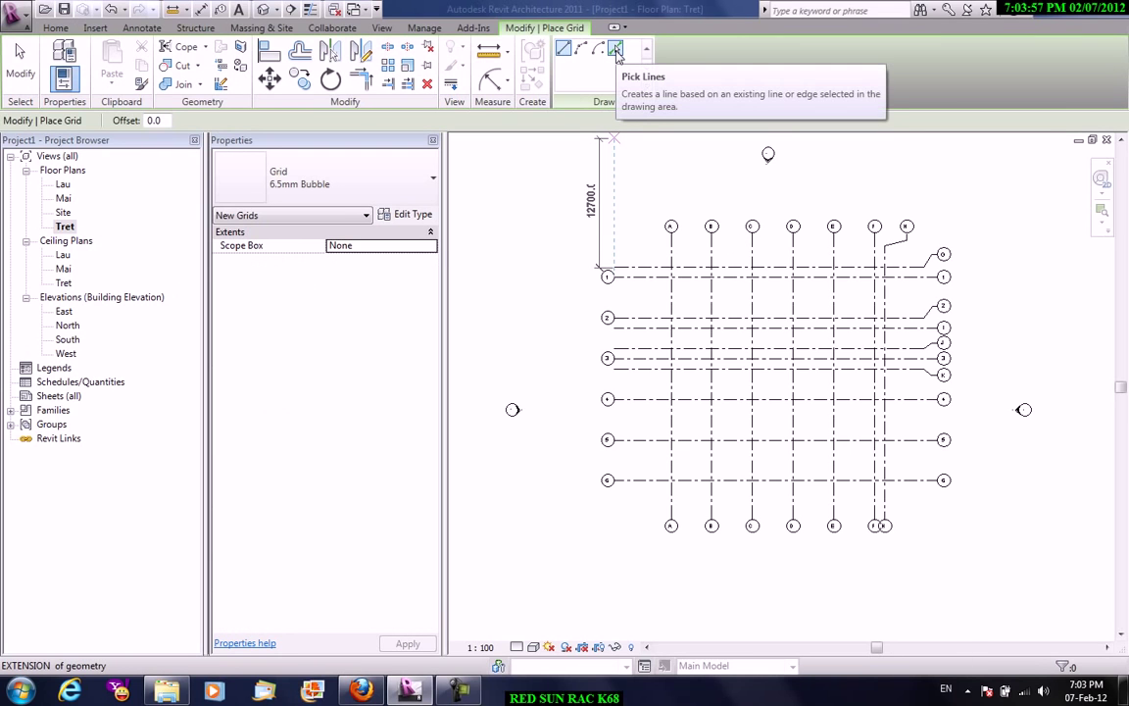
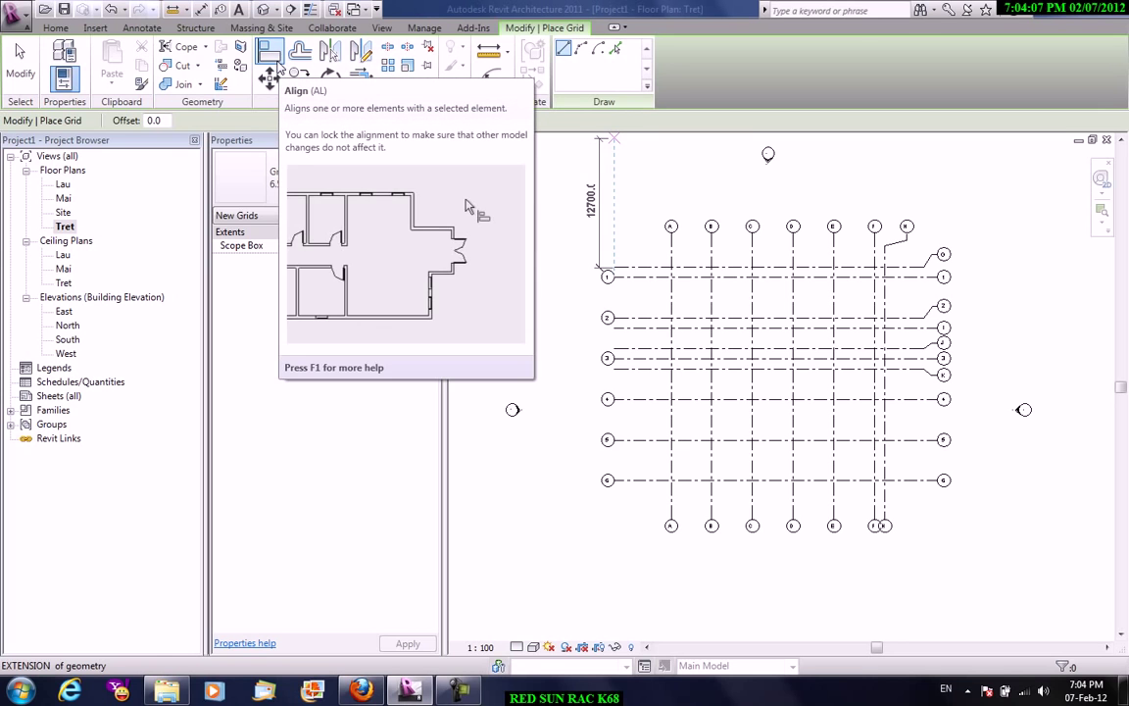
Cancel Place Grid and zoom in on the finished A–H by 1–6 column grid
right_click(665, 164)
left_click(700, 177)
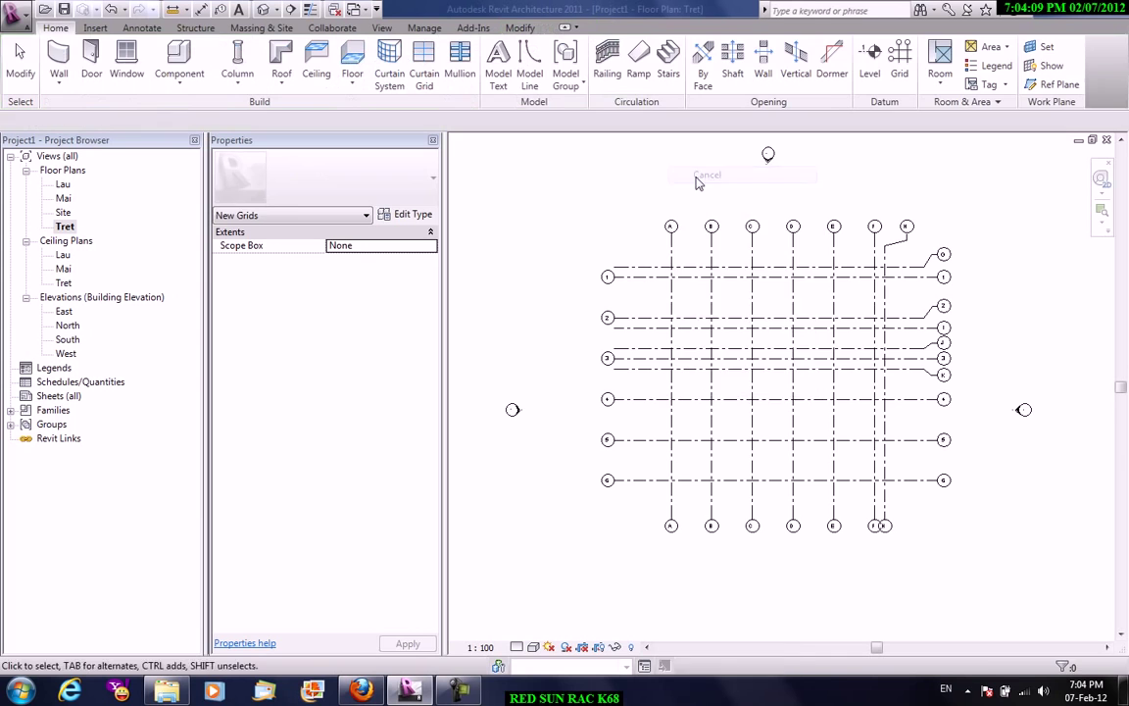
scroll(718, 388, "up", 1)
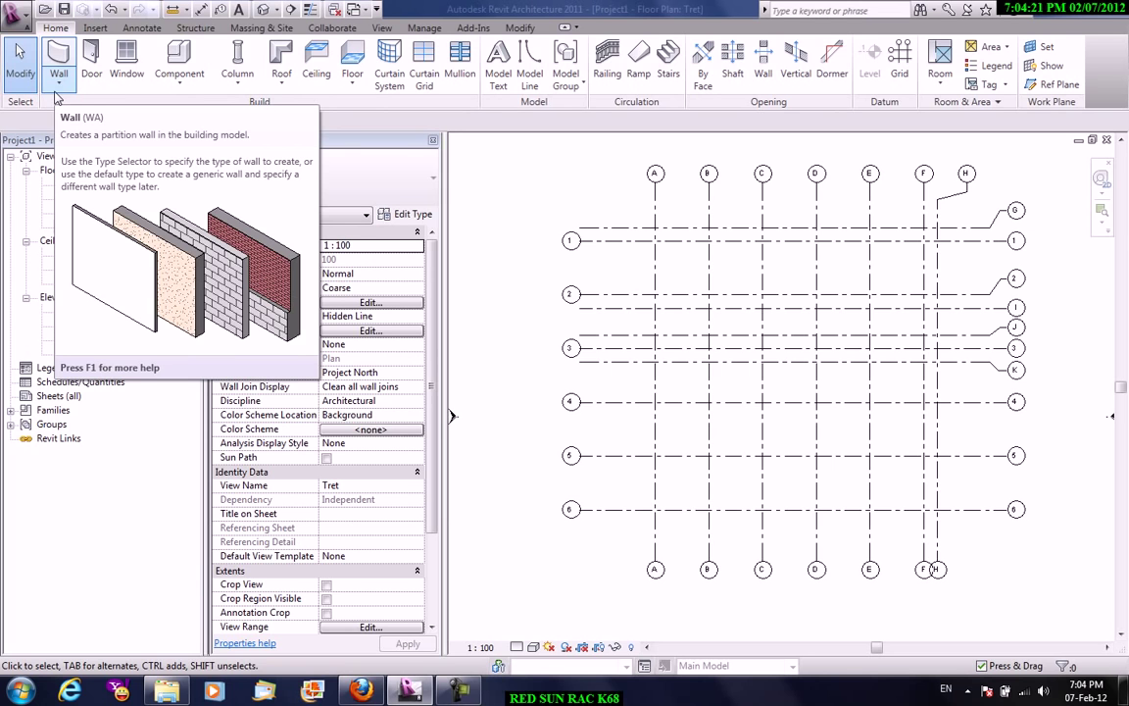
Start Generic - 200mm walls on the wall centerline, rising to level Lau
left_click(57, 93)
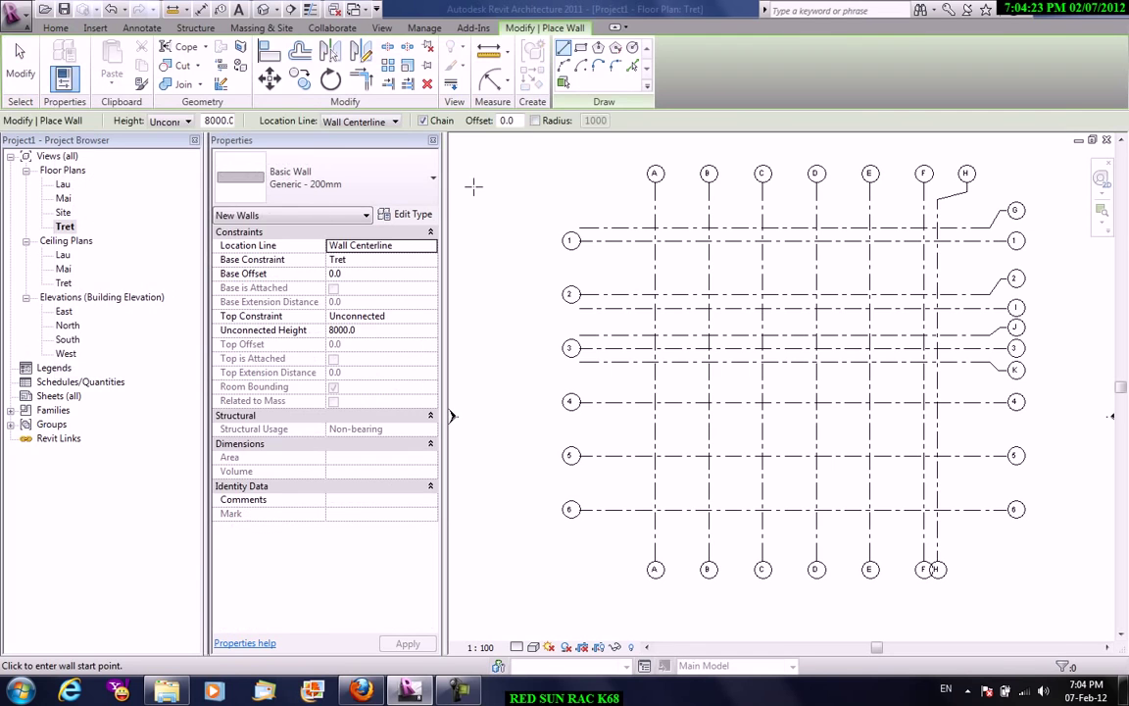
left_click(185, 121)
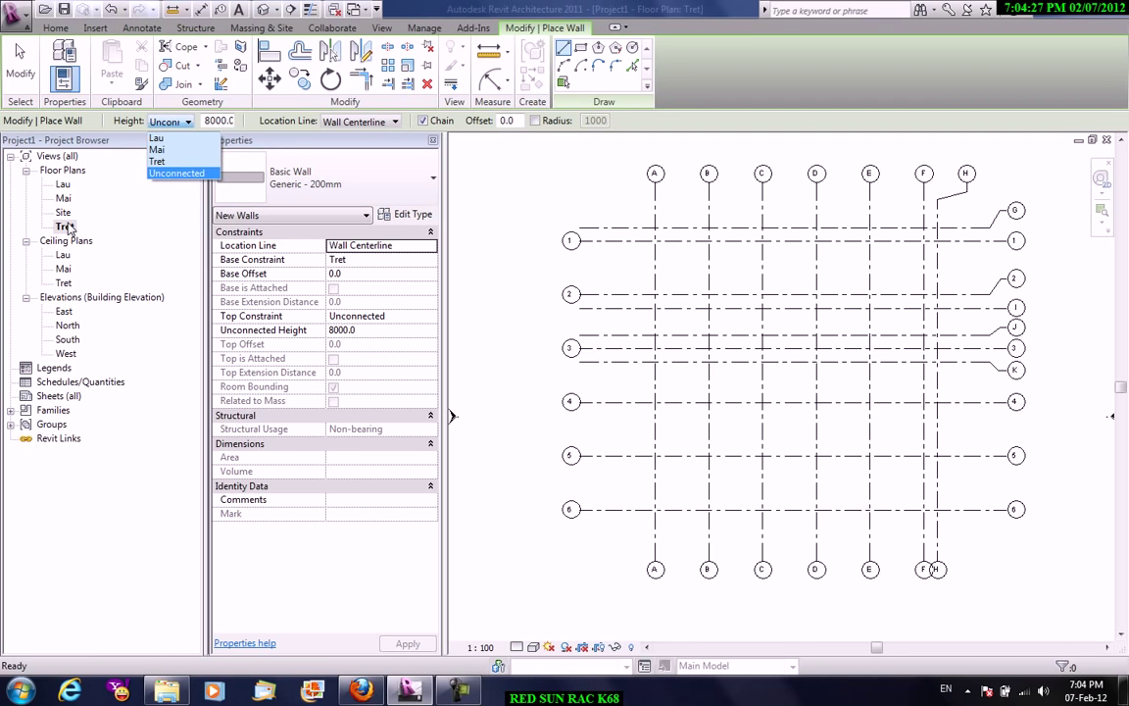
left_click(180, 139)
left_click(355, 121)
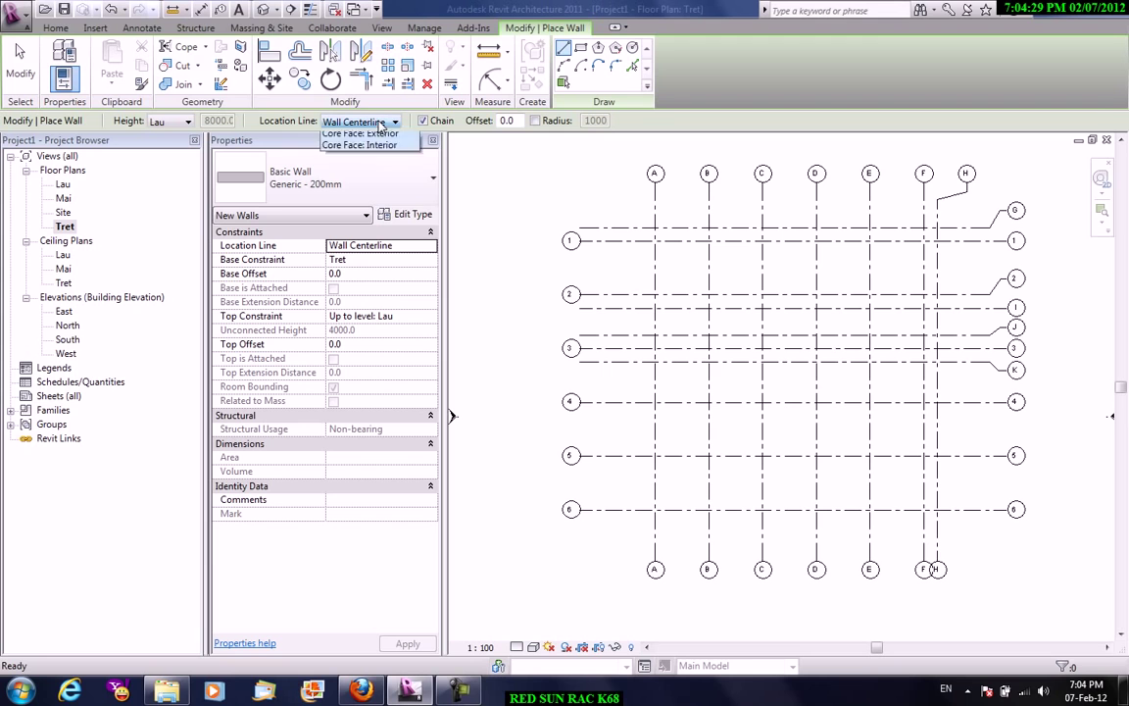
left_click(382, 124)
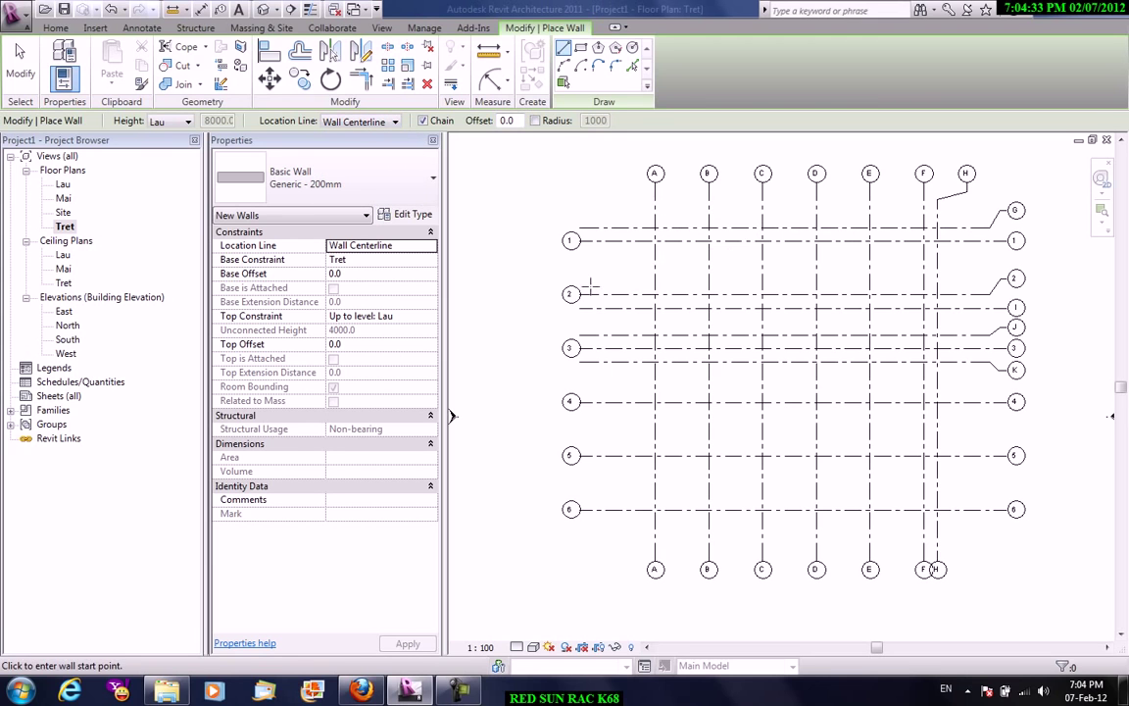
left_click(342, 186)
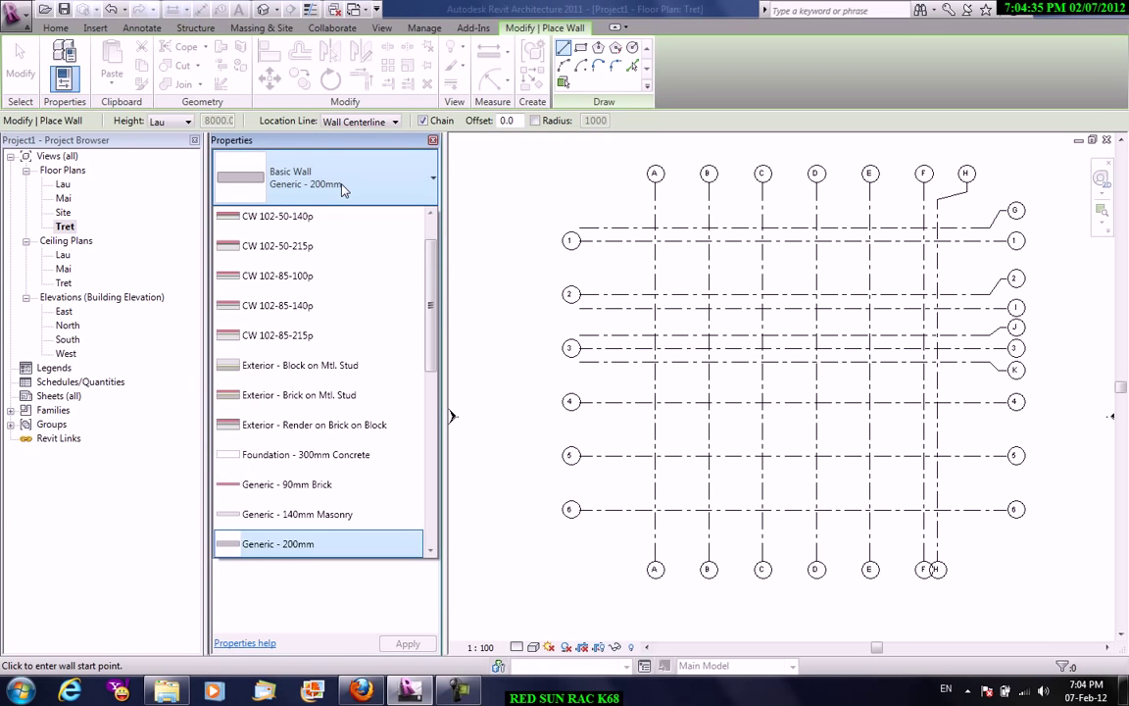
left_click(342, 189)
Chain walls from grid A/1 east to D/1, then down grid F with a jog toward grid 4
left_click(654, 240)
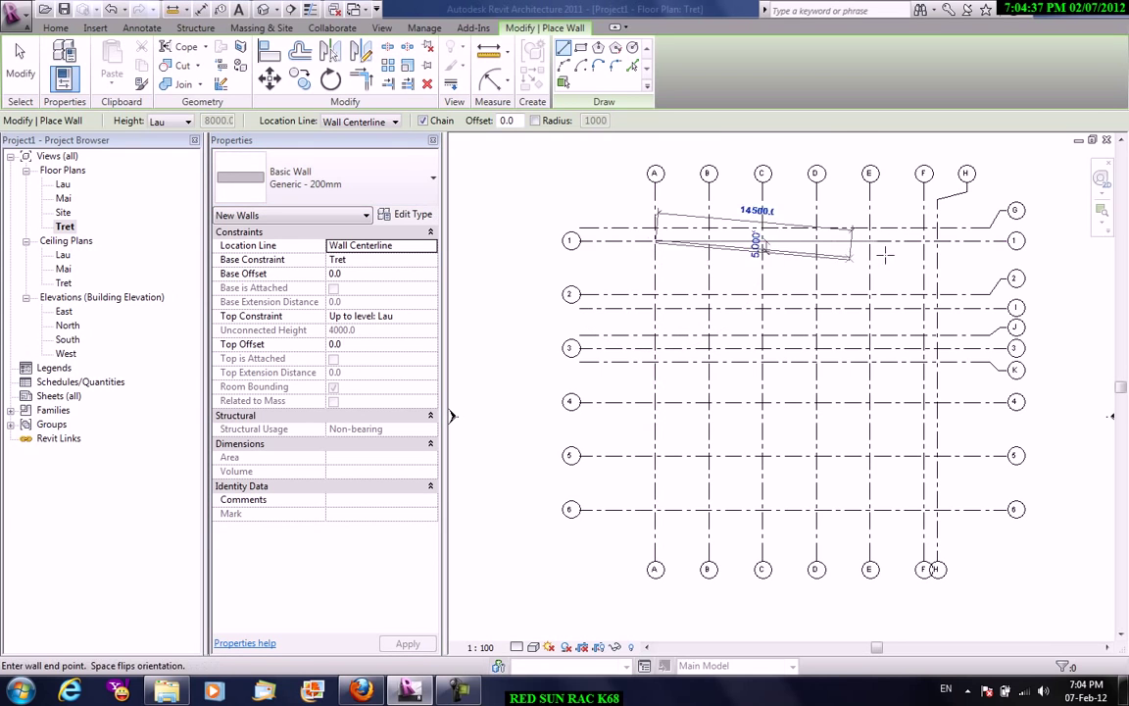
left_click(816, 240)
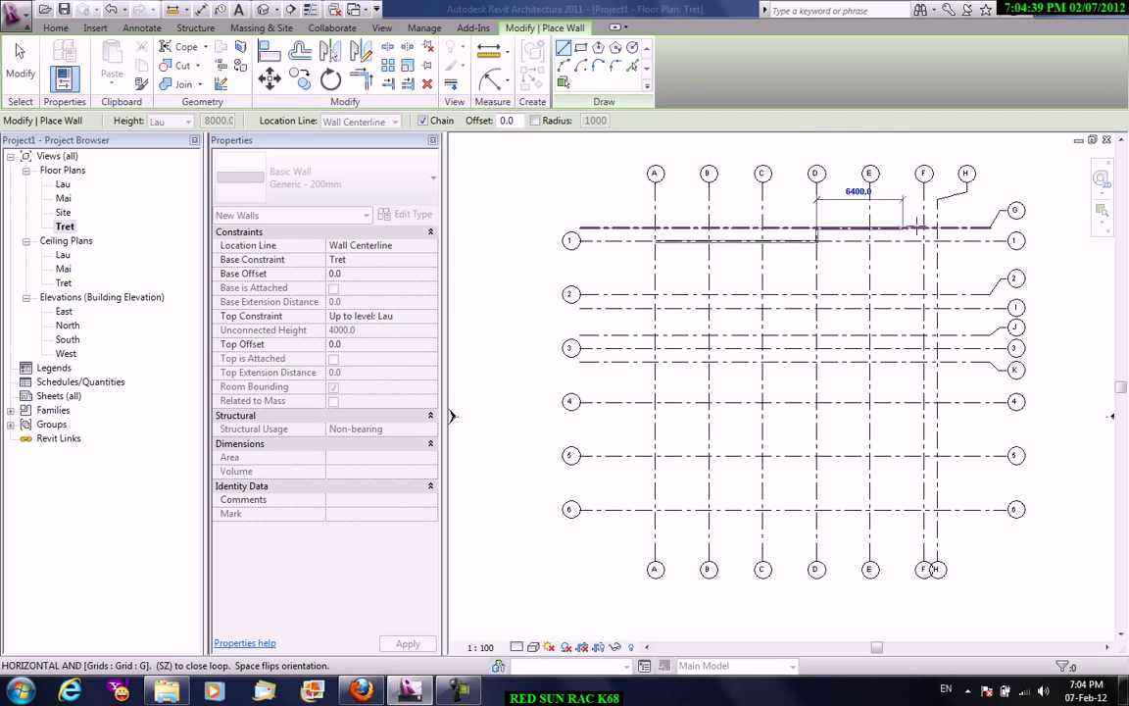
left_click(925, 227)
left_click(924, 294)
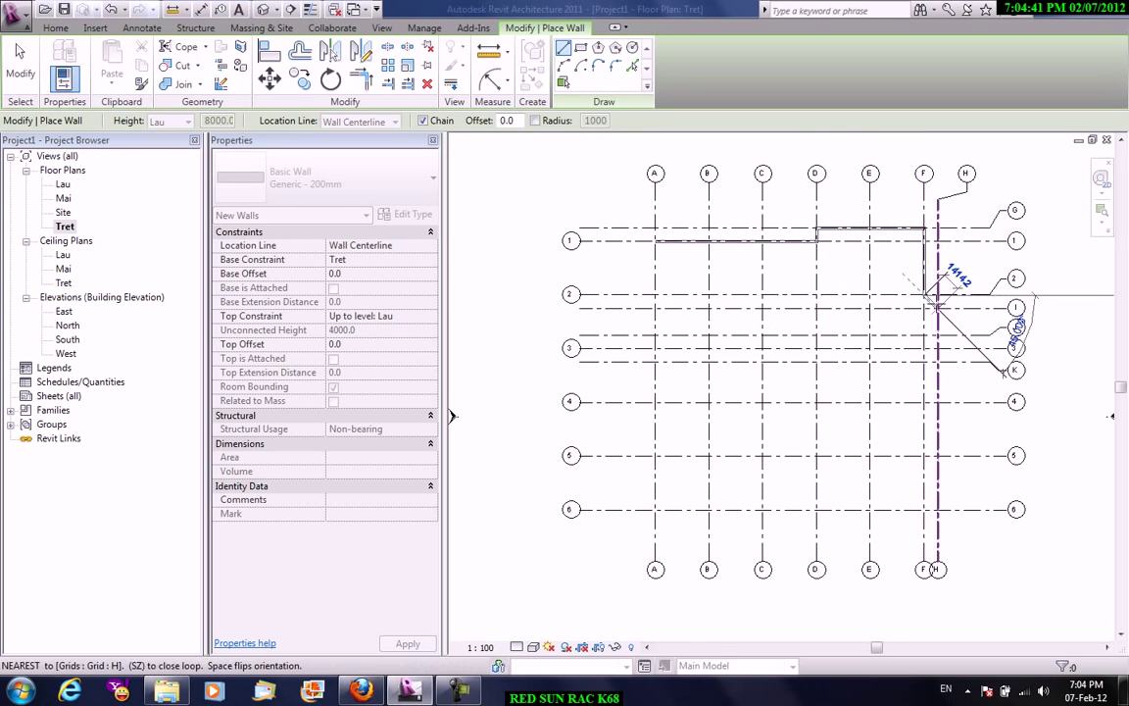
left_click(936, 308)
left_click(936, 326)
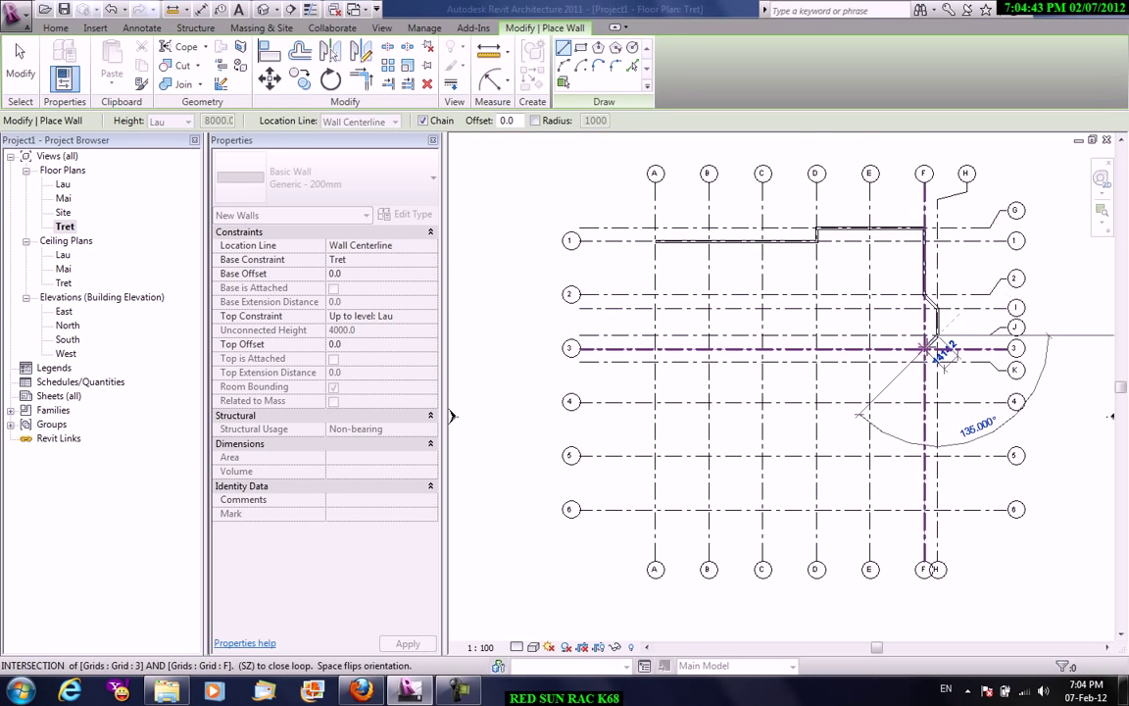
left_click(924, 354)
left_click(925, 363)
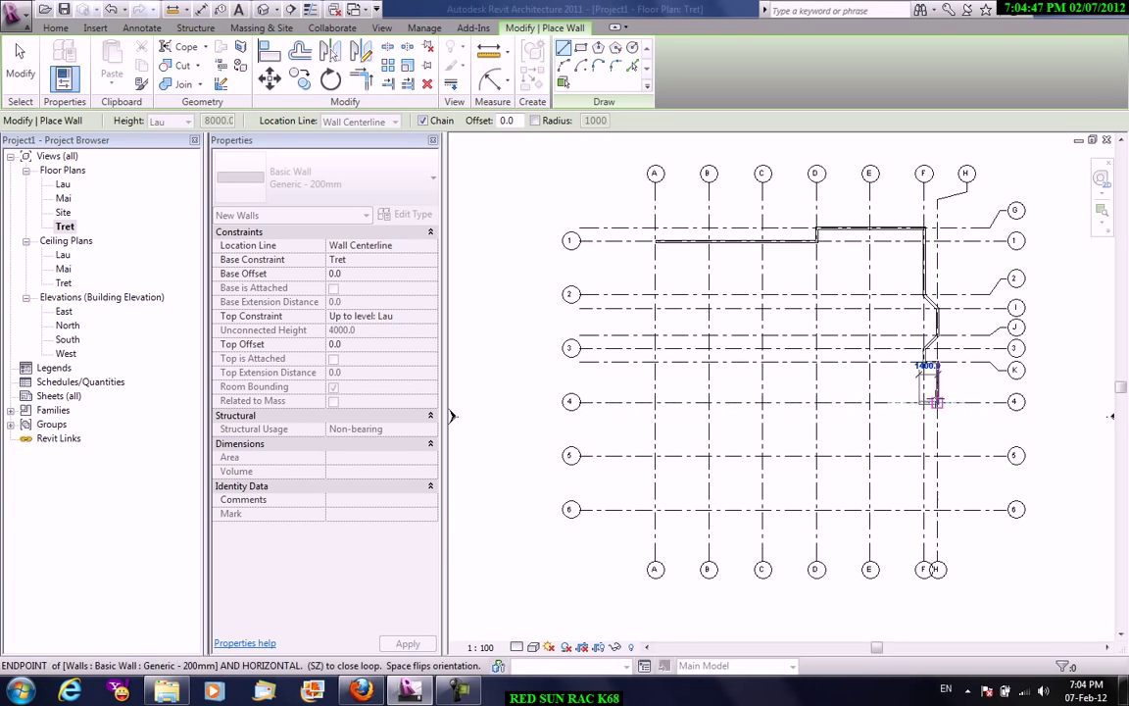
left_click(925, 402)
key("Escape")
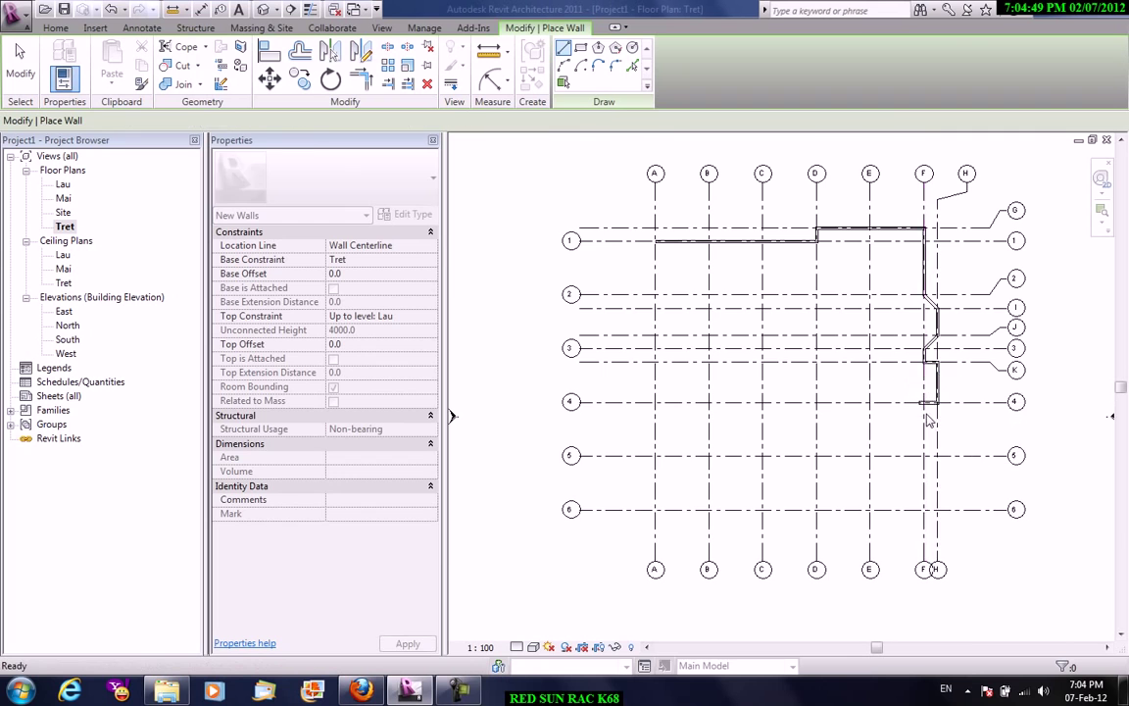
key("Escape")
Continue walls from F/4 along grid 6, up grids D and C via a diagonal, back to A/1
scroll(946, 431, "up", 2)
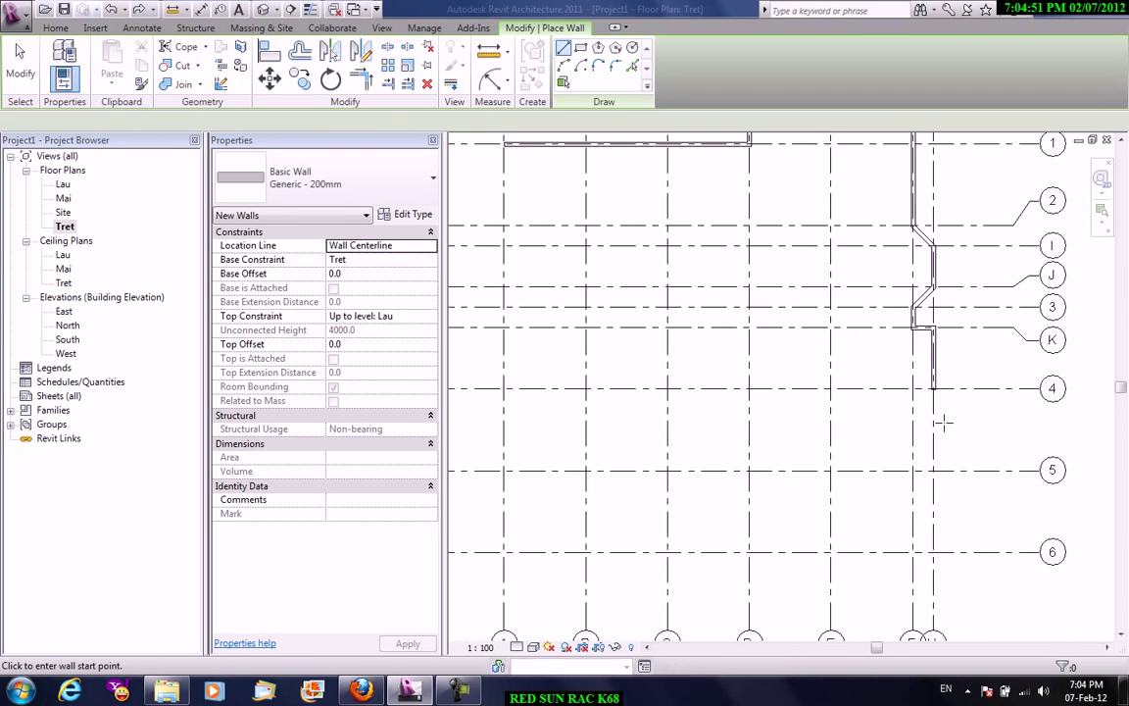
scroll(936, 392, "up", 2)
left_click(926, 370)
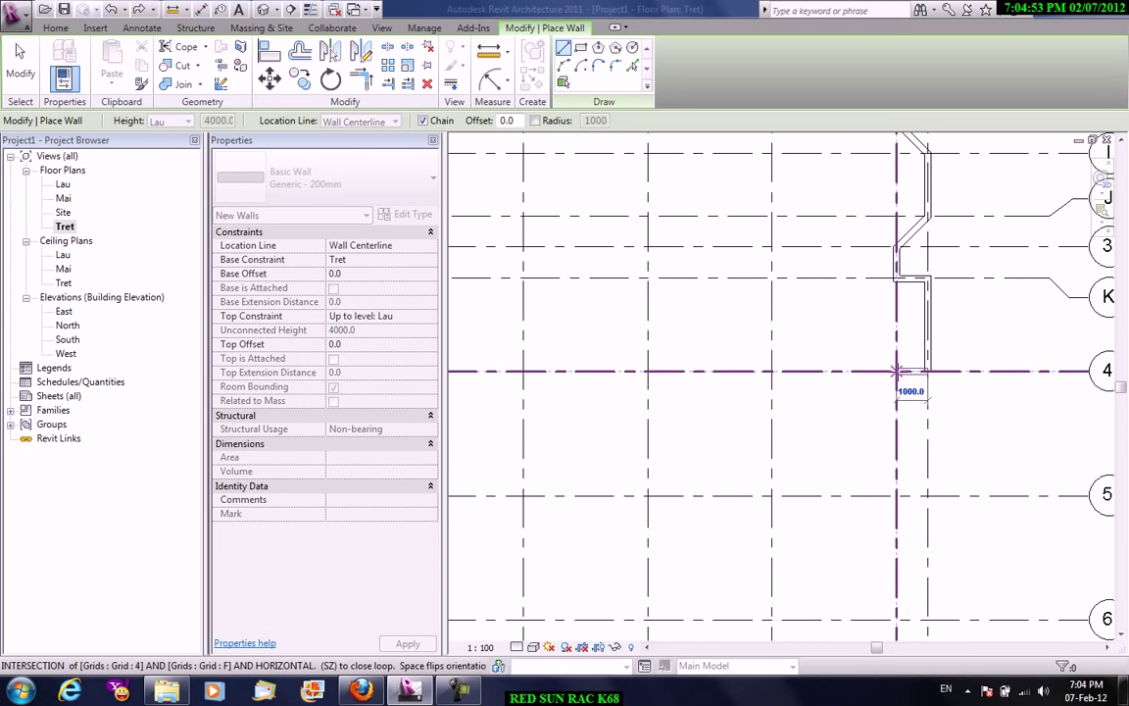
scroll(911, 383, "down", 2)
middle_click_drag(921, 456, 927, 260)
left_click(933, 323)
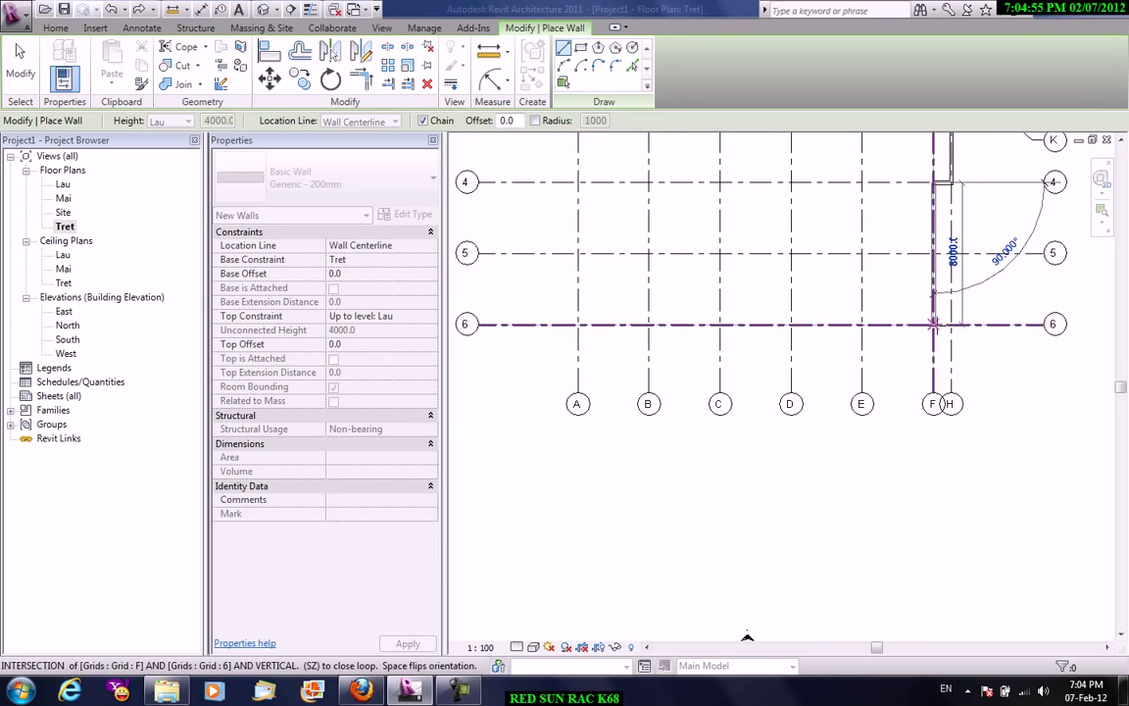
left_click(791, 323)
middle_click_drag(852, 250, 884, 448)
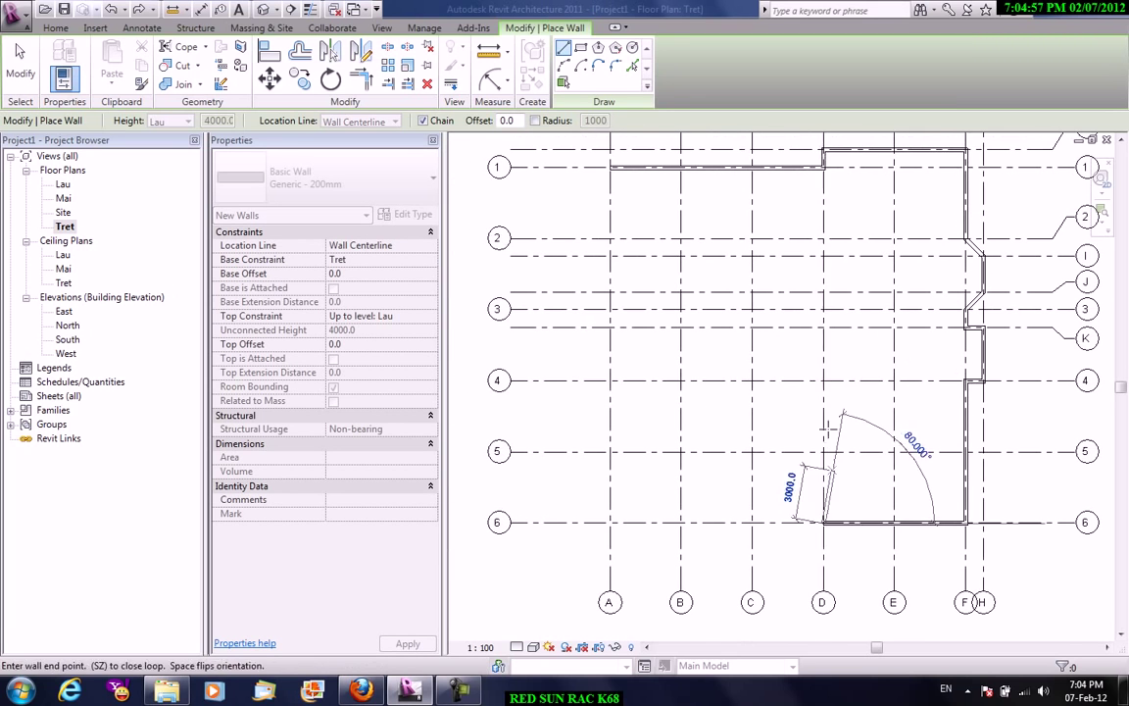
left_click(824, 380)
left_click(753, 326)
left_click(753, 310)
left_click(610, 309)
left_click(608, 166)
Cancel wall drawing and centre the closed wall outline in the plan
right_click(714, 198)
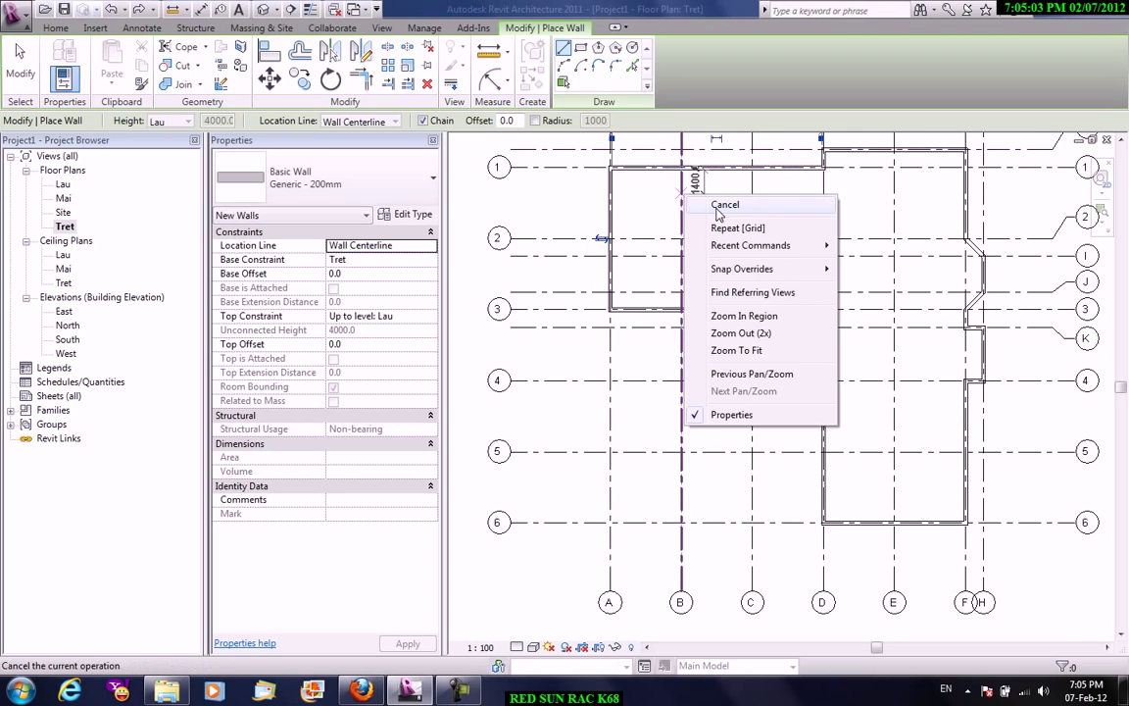
left_click(725, 204)
right_click(730, 208)
left_click(735, 220)
scroll(735, 222, "up", 2)
middle_click_drag(750, 282, 706, 366)
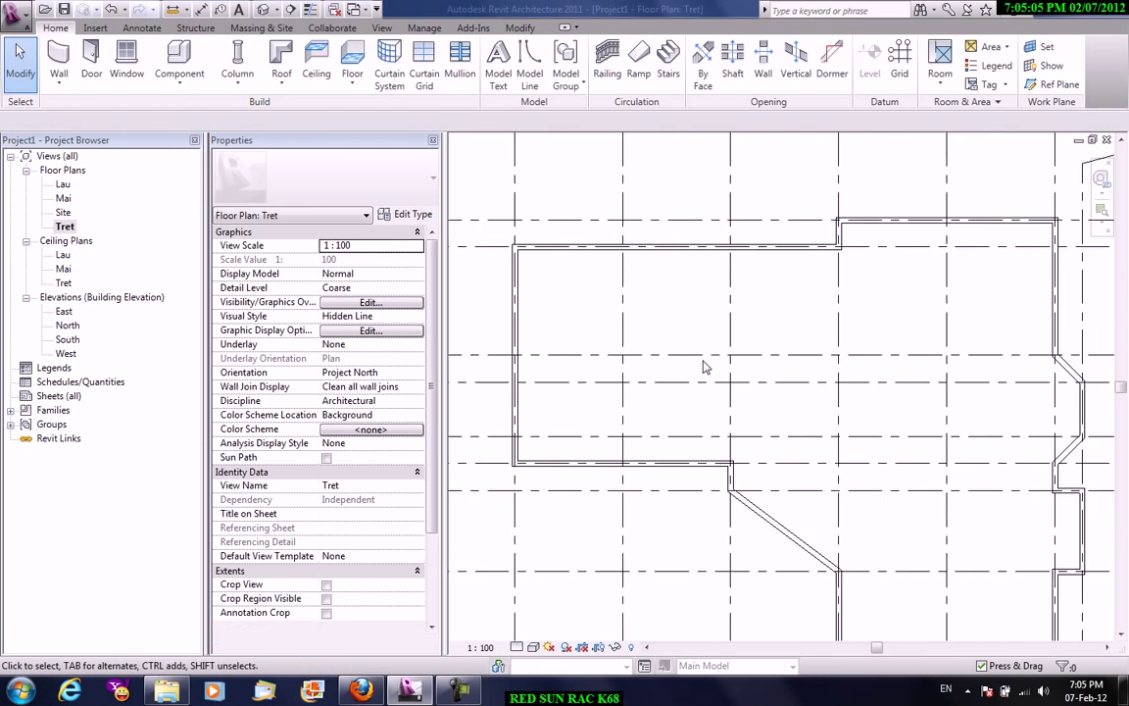
Create a 3D view of the walls and orbit around the model
left_click(382, 29)
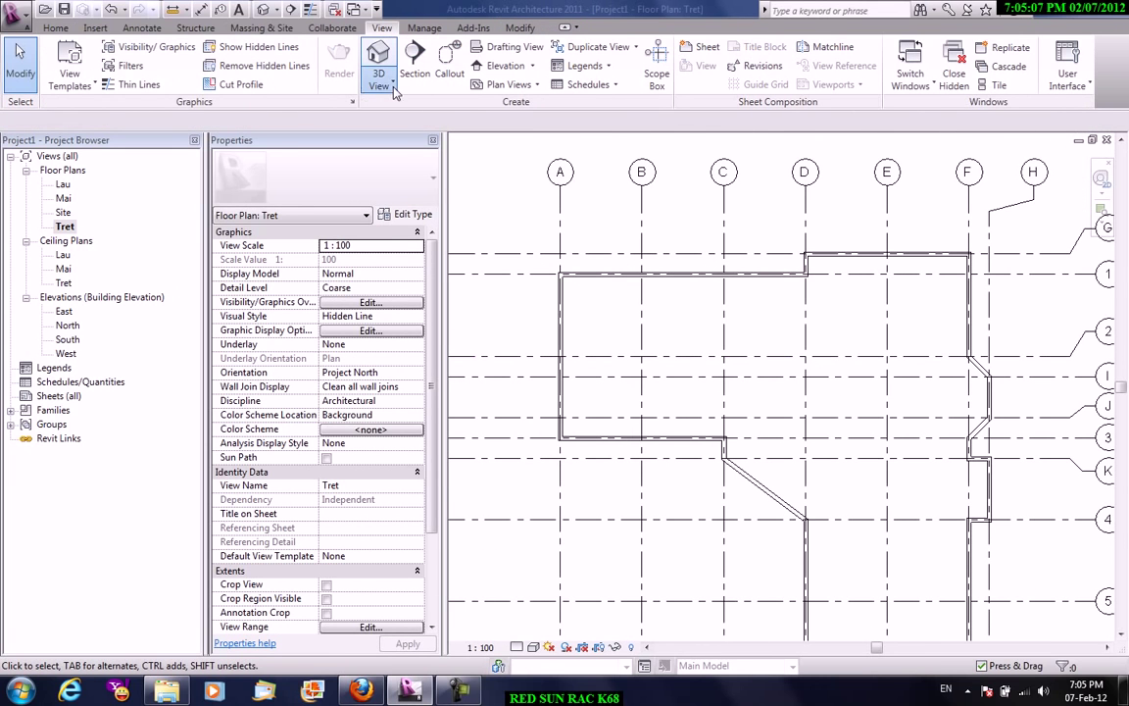
left_click(378, 67)
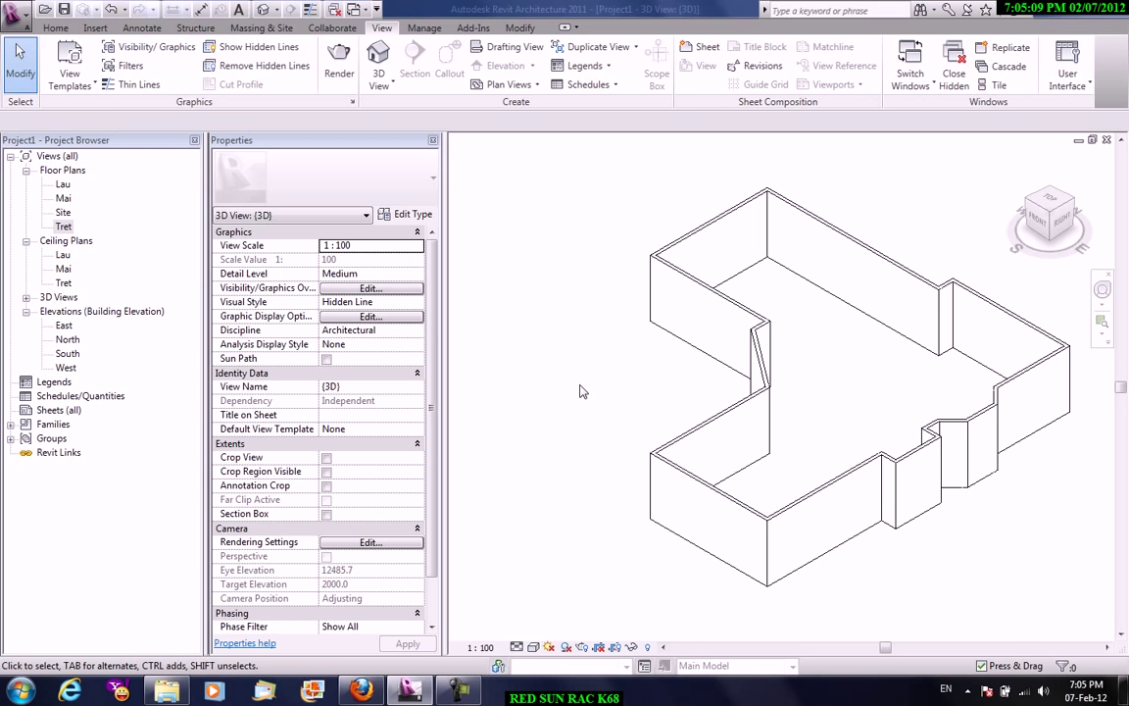
mouse_move(570, 373)
middle_mouse_down("shift")
mouse_move(814, 358)
mouse_move(749, 355)
mouse_move(757, 354)
mouse_move(733, 373)
mouse_move(784, 371)
mouse_move(779, 474)
mouse_move(802, 338)
mouse_move(817, 456)
mouse_move(846, 449)
mouse_move(871, 332)
mouse_move(847, 423)
mouse_move(836, 384)
mouse_move(819, 408)
middle_mouse_up("shift")
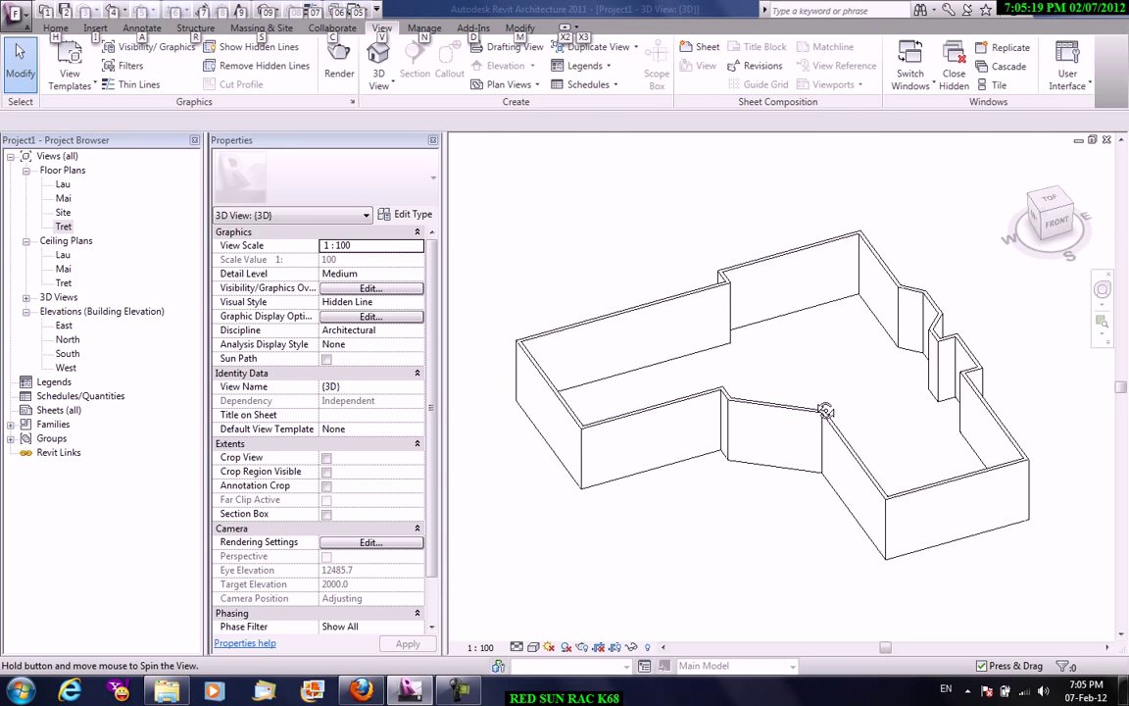
left_click(757, 326)
left_click(609, 244)
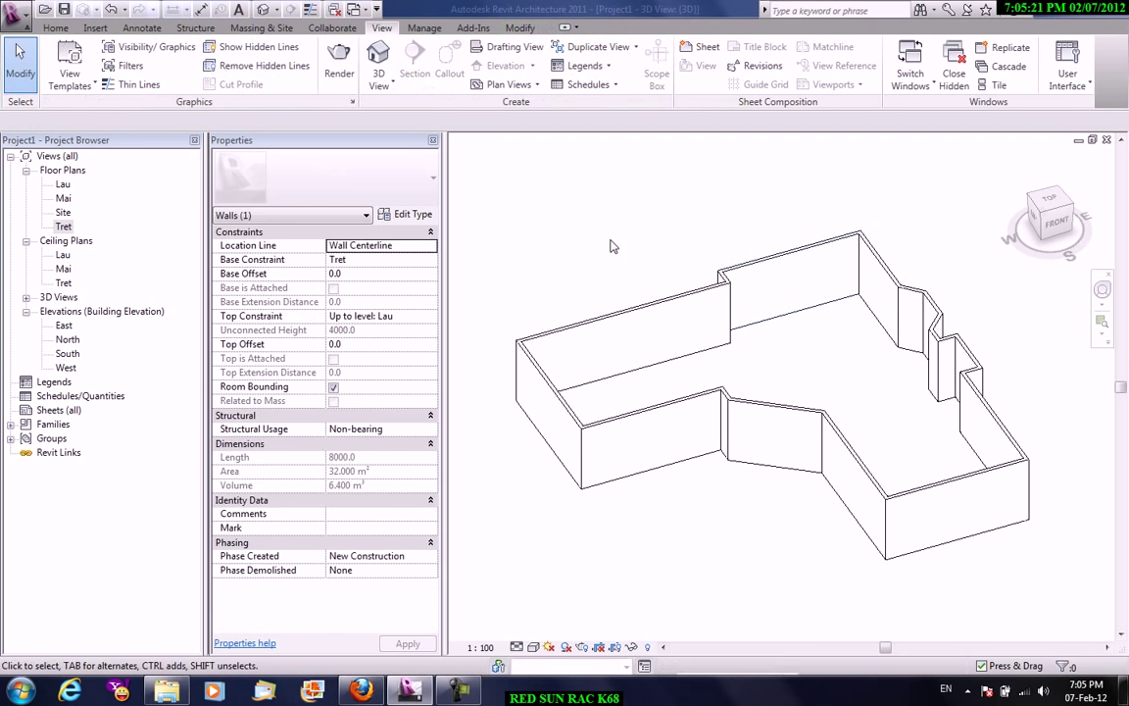
middle_click_drag(609, 244, 554, 510, "shift")
Set the 3D view to Shaded with Edges, then return to the Tret floor plan
left_click(534, 648)
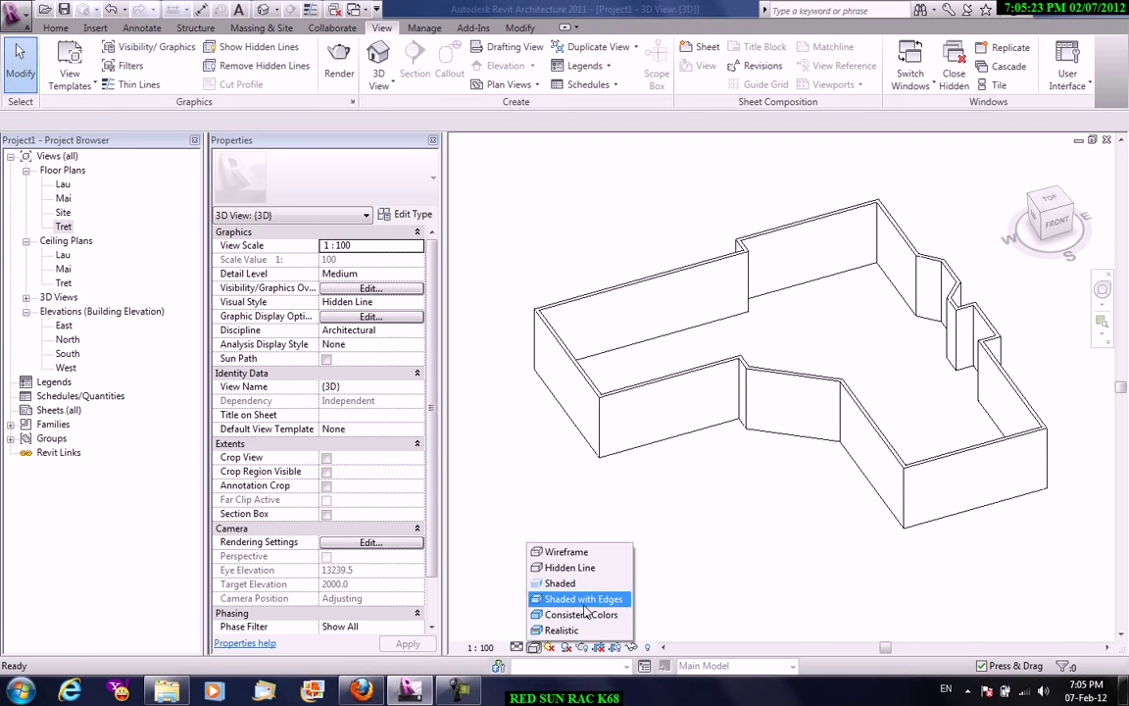
left_click(580, 596)
middle_click_drag(628, 533, 643, 604, "ctrl")
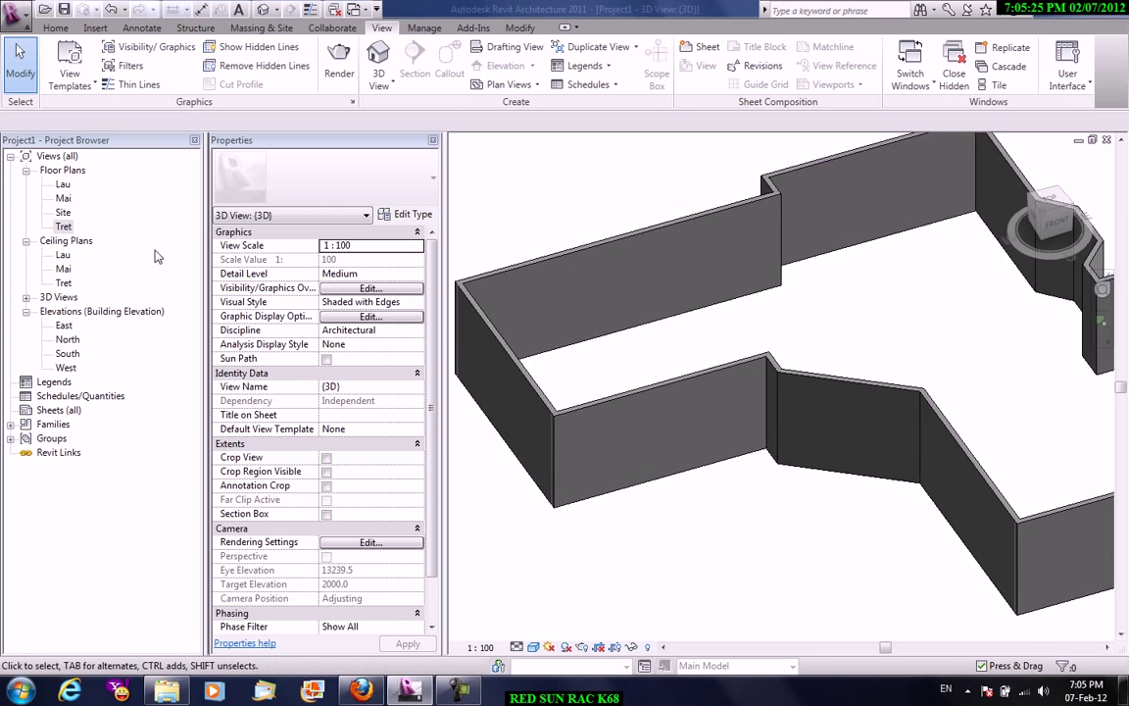
double_click(64, 227)
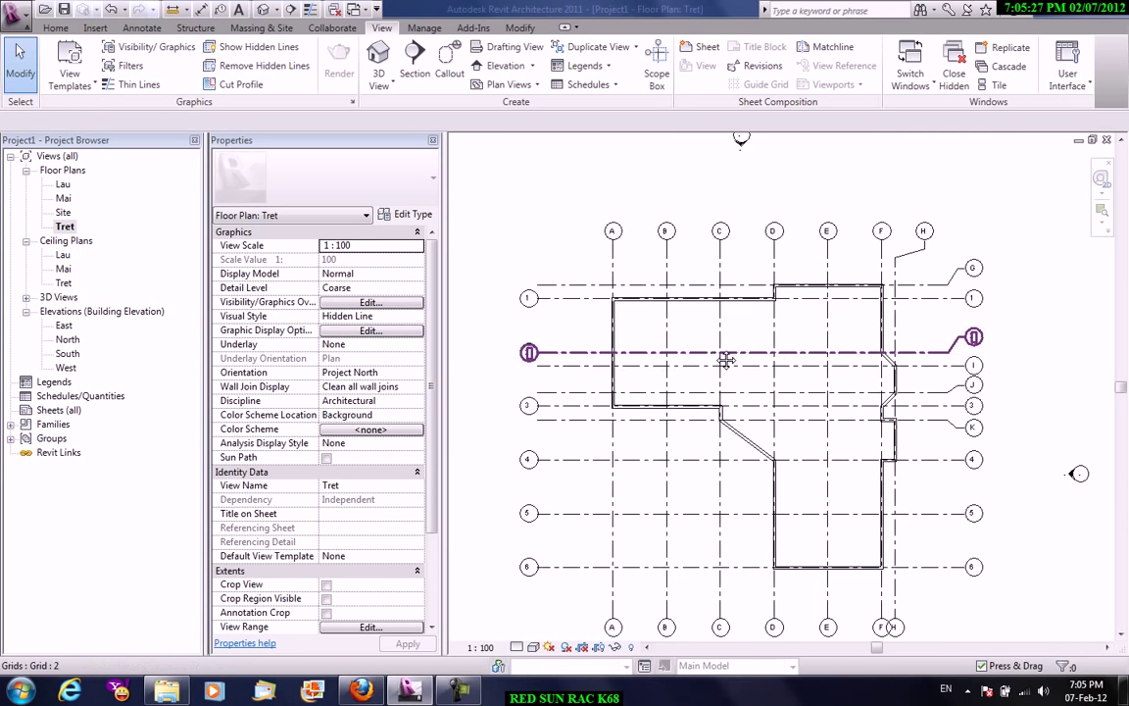
Place M_Single-Flush 0915 x 2134mm doors in the walls near grid 3 and grid D
left_click(59, 29)
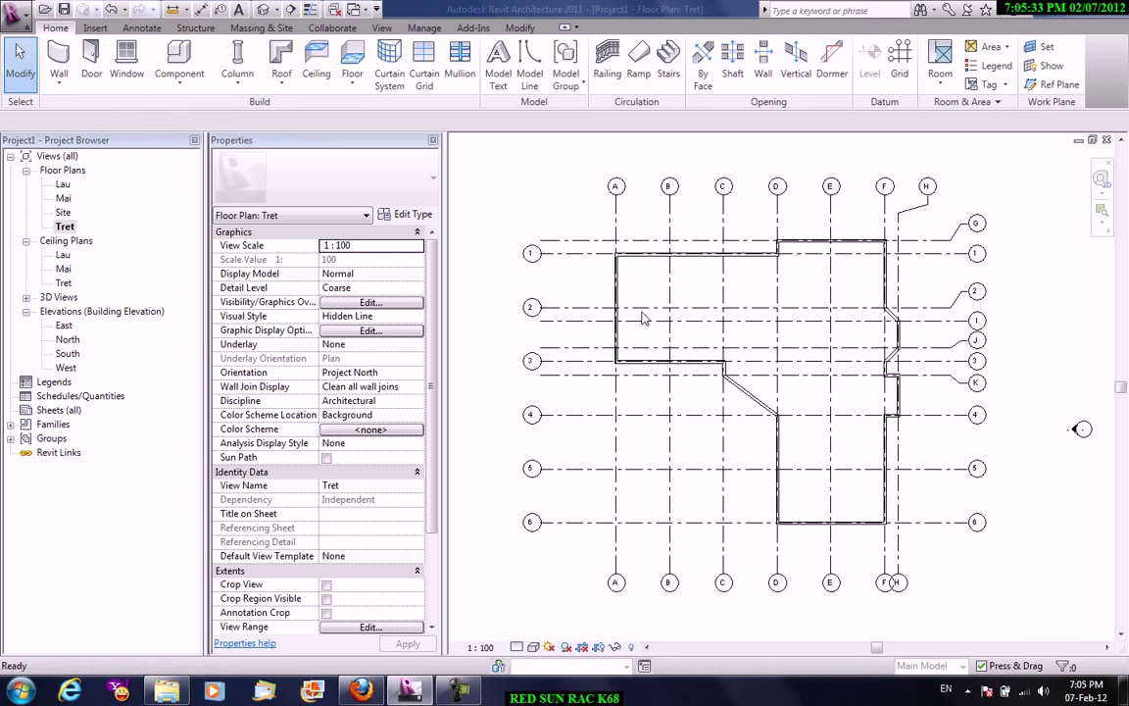
key("d")
key("r")
left_click(675, 359)
left_click(781, 478)
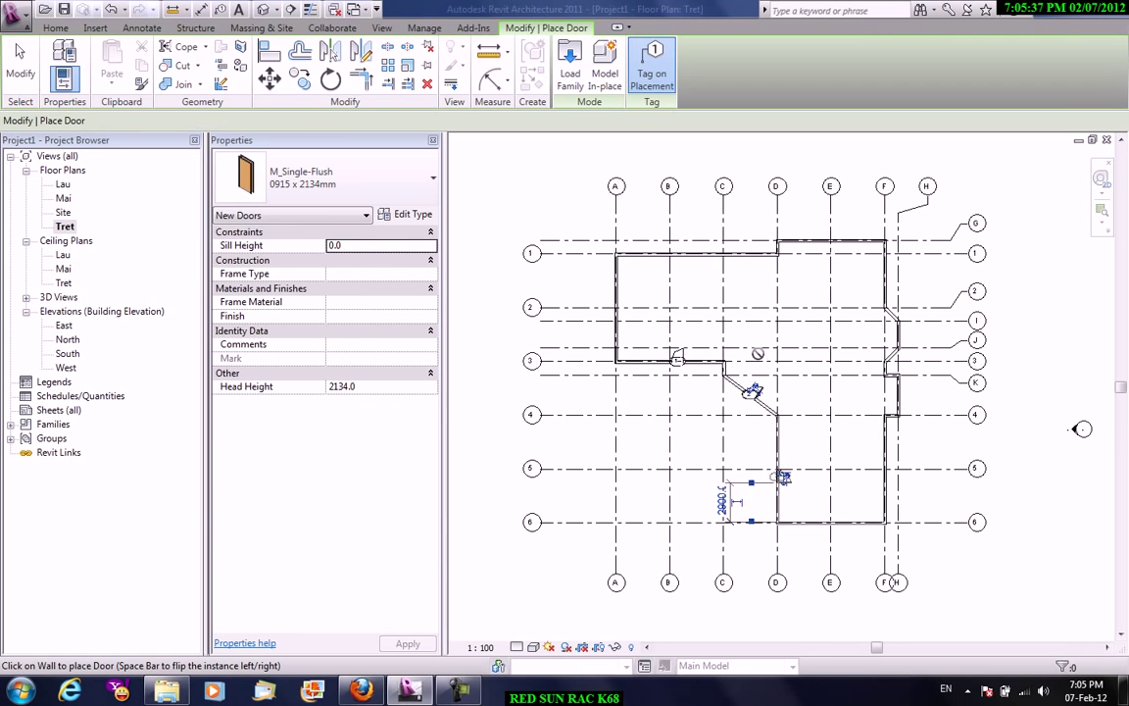
right_click(727, 332)
right_click(786, 333)
left_click(798, 346)
scroll(686, 383, "up", 3)
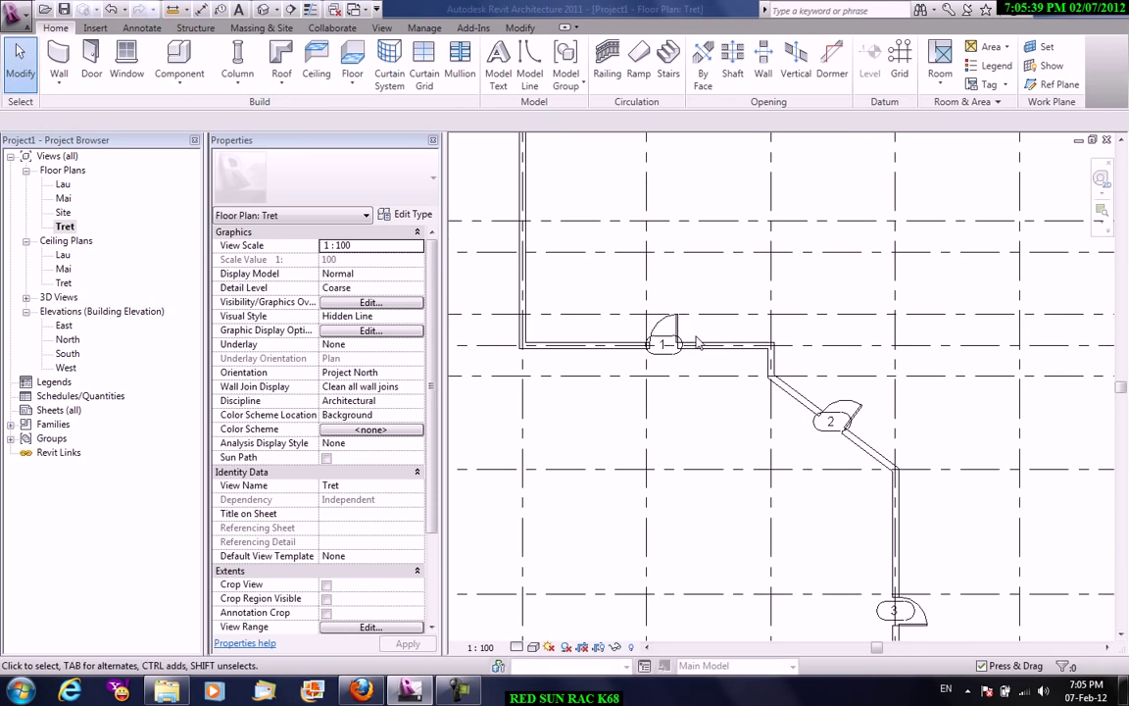
Select doors 1, 2 and 3 in turn to check their placement
left_click(663, 335)
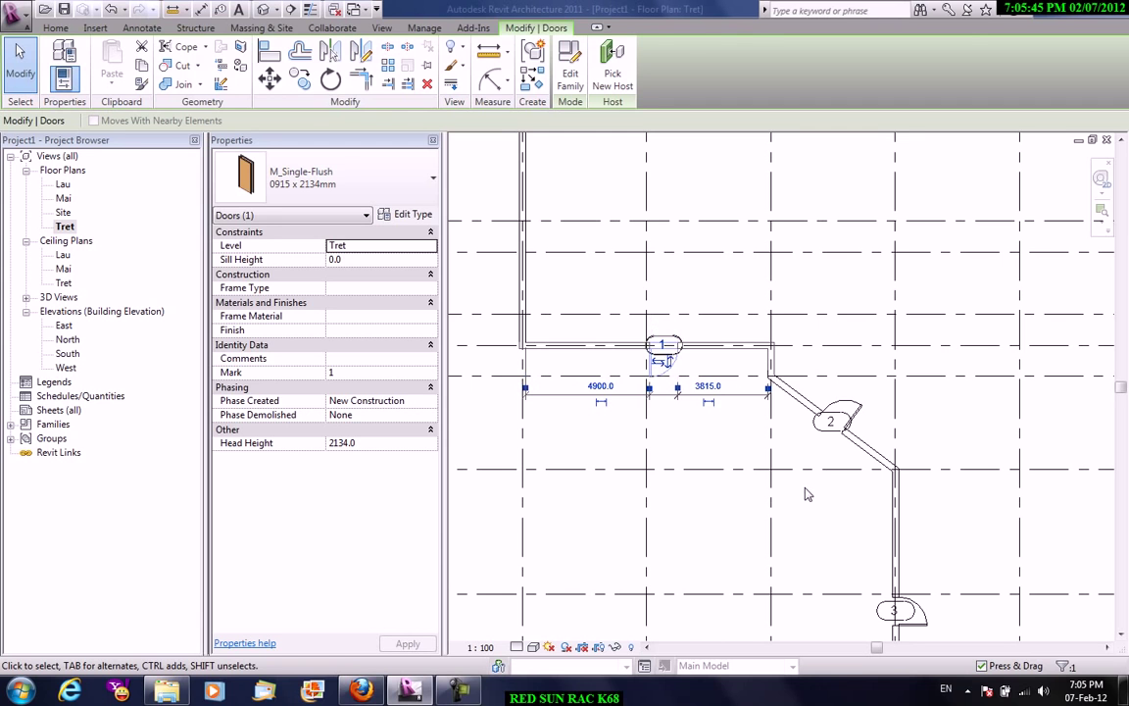
left_click(782, 363)
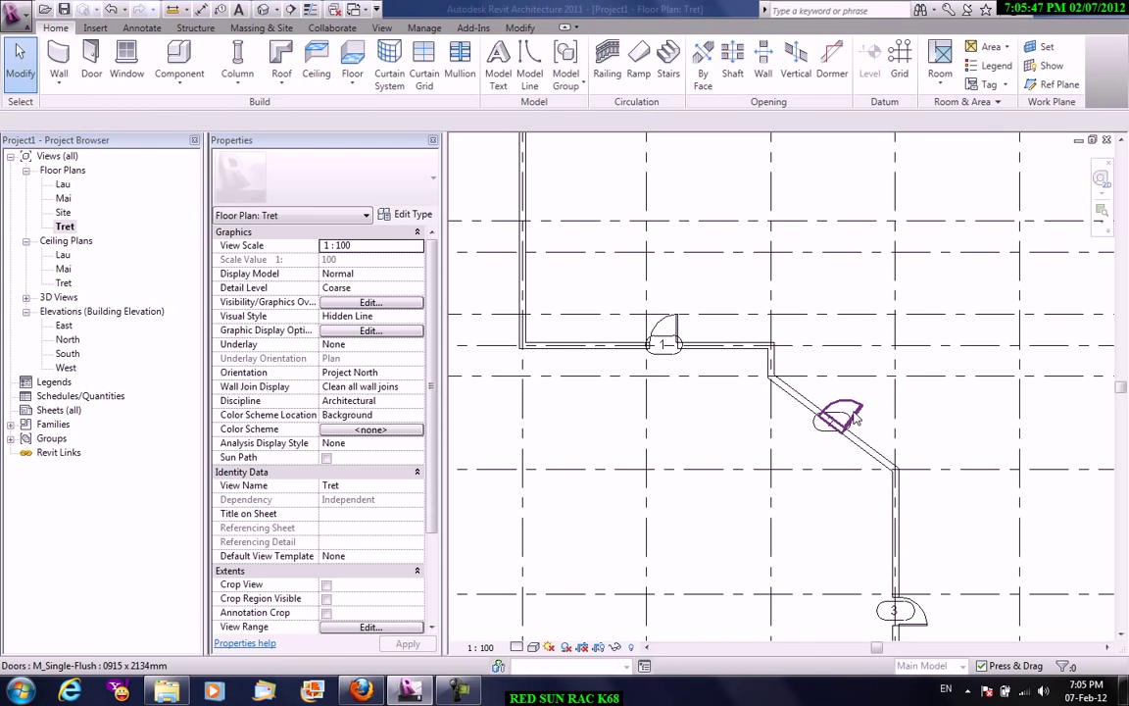
left_click(855, 420)
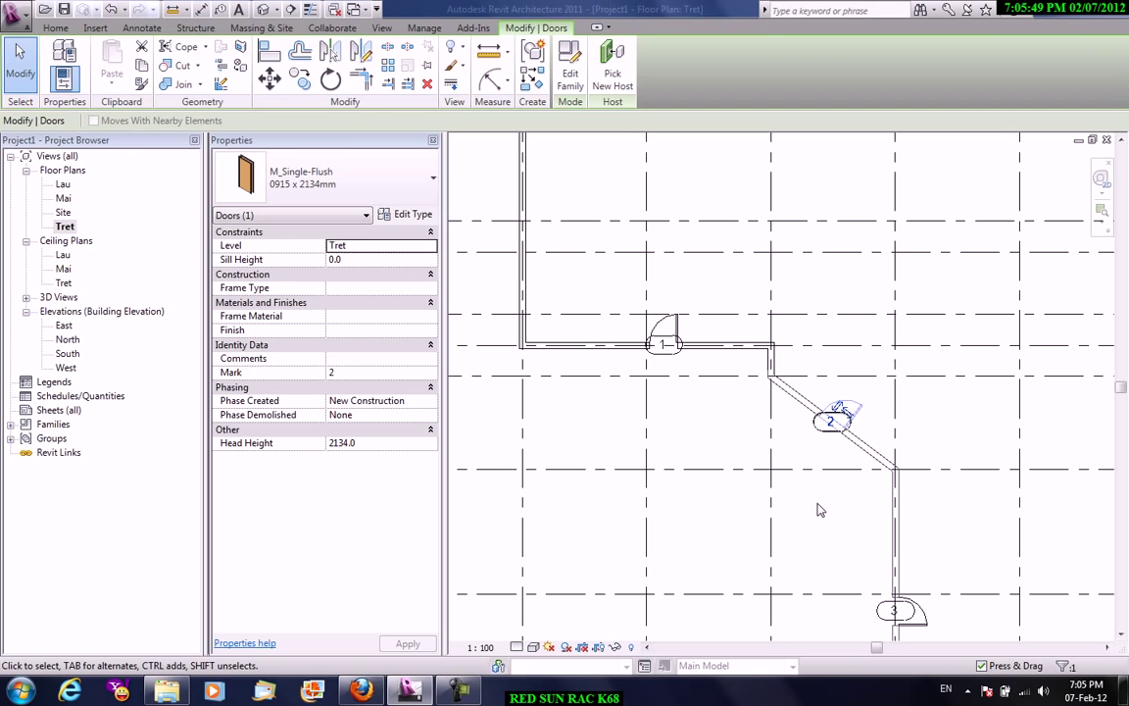
left_click(957, 520)
mouse_move(956, 521)
middle_mouse_down()
mouse_move(940, 427)
mouse_move(885, 330)
middle_mouse_up()
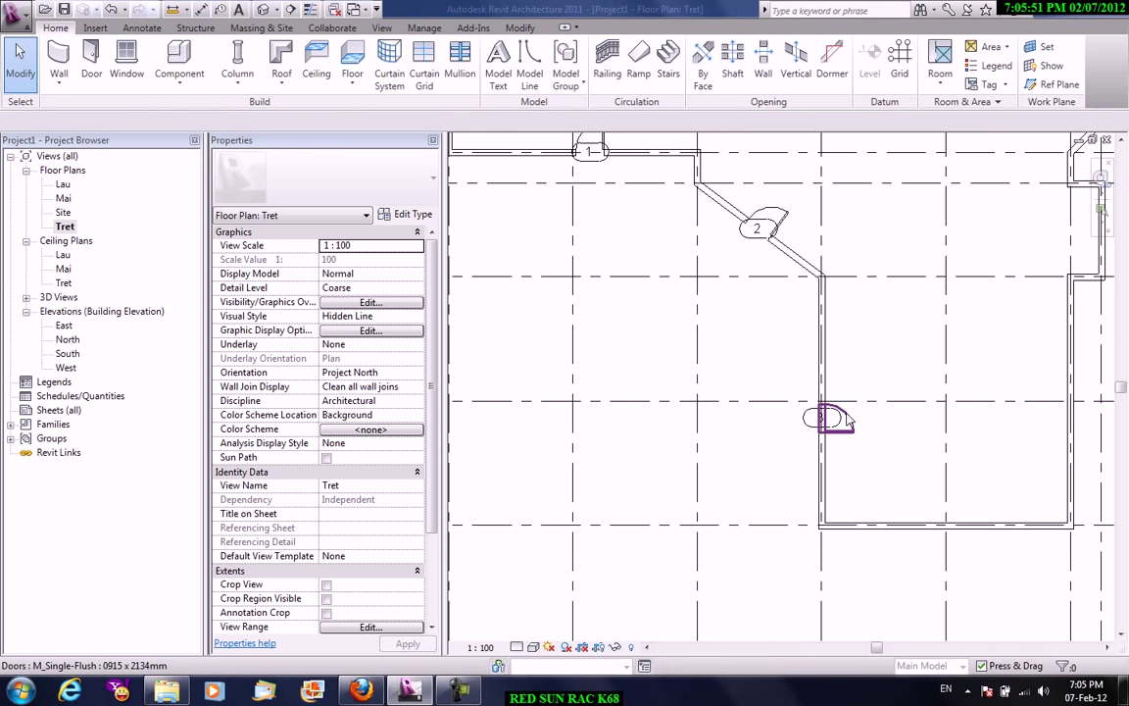
left_click(831, 416)
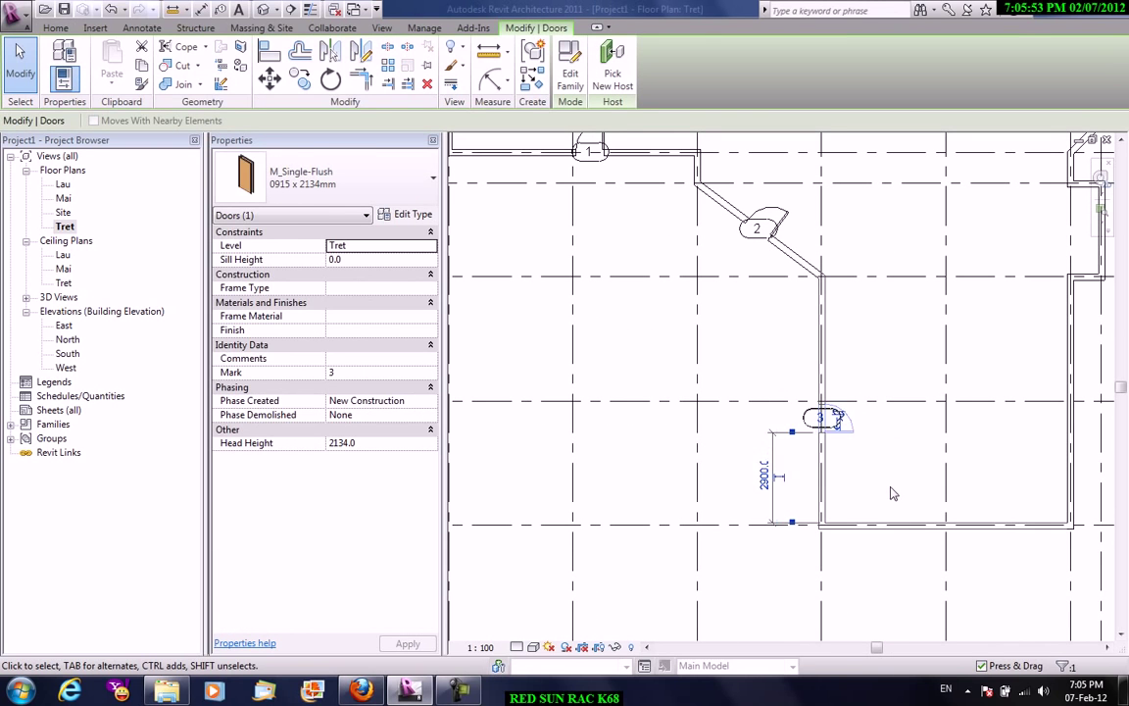
left_click(768, 330)
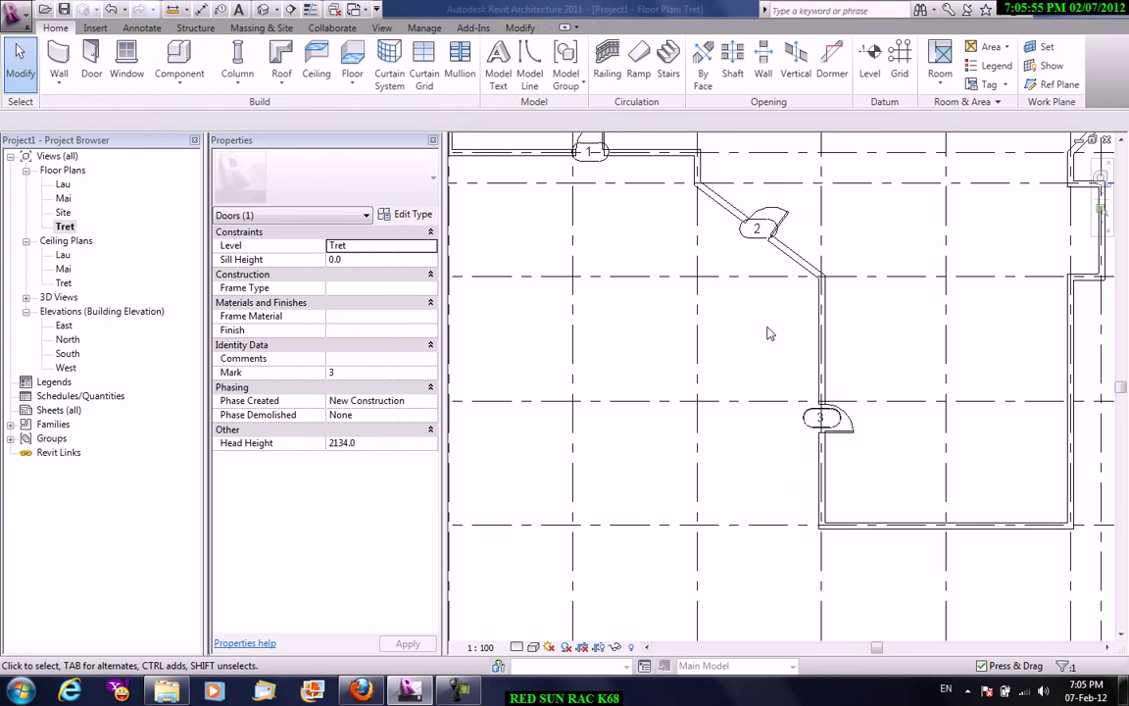
scroll(768, 331, "down", 3)
middle_click_drag(723, 529, 720, 543)
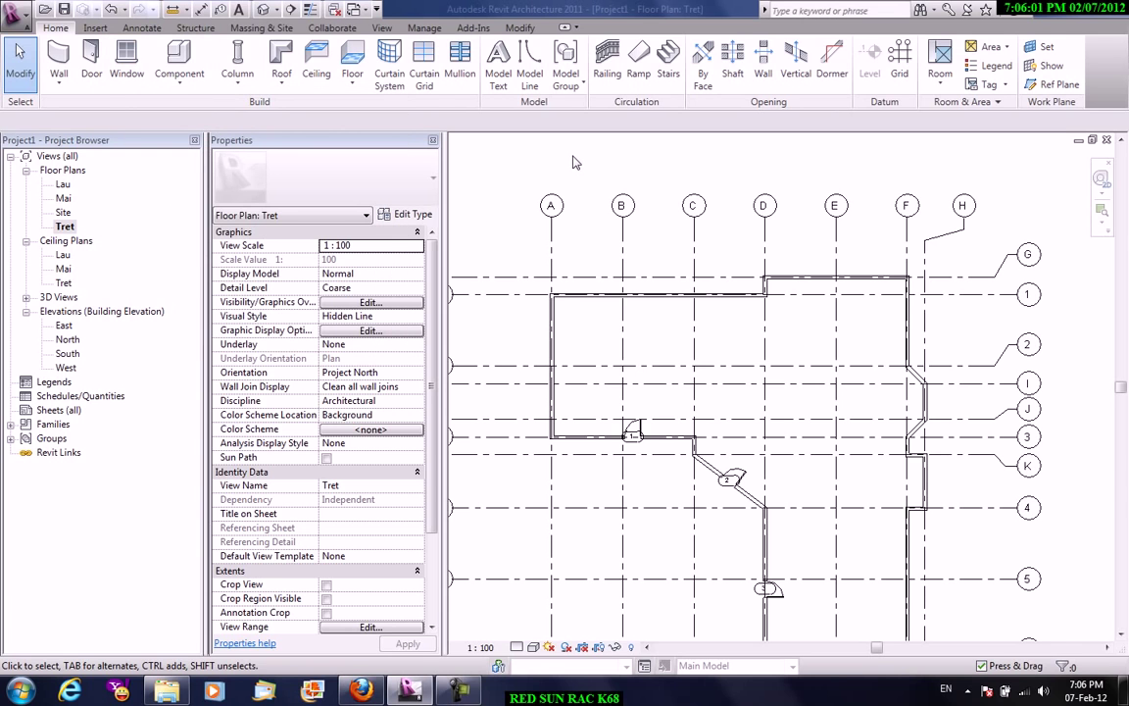
Place M_Fixed windows in the north wall at grids B and C and the south wall near E
key("w")
key("n")
scroll(642, 319, "up", 2)
left_click(594, 282)
left_click(713, 282)
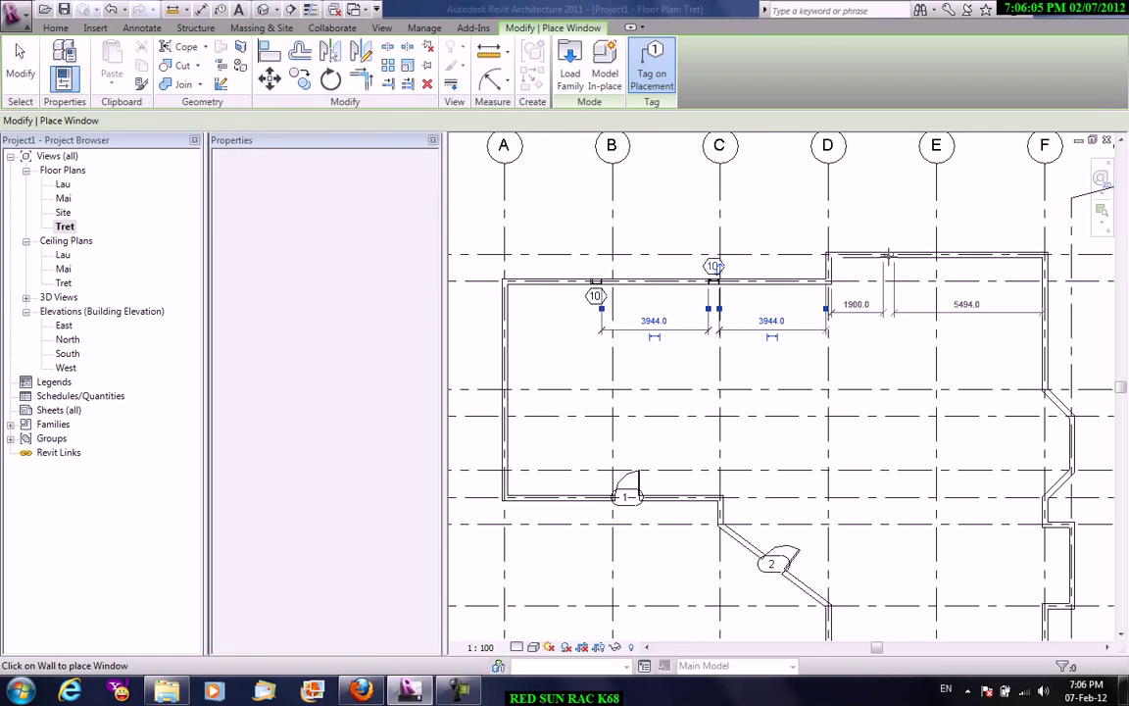
middle_click_drag(1004, 360, 941, 156)
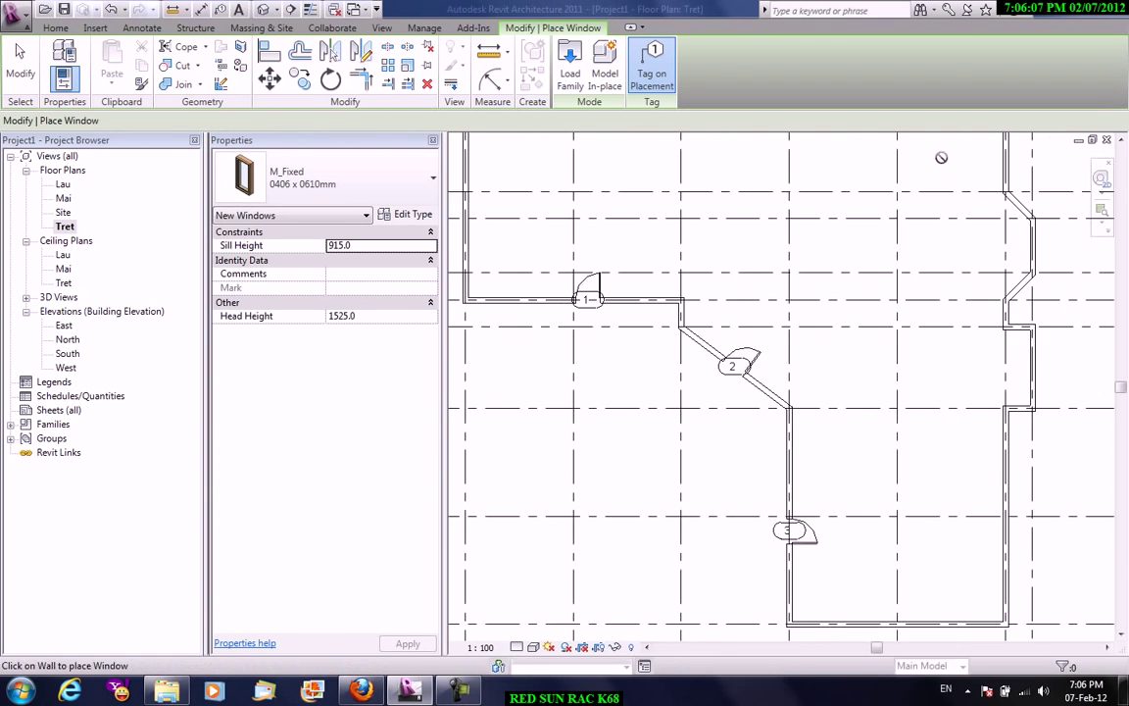
middle_click_drag(1036, 397, 1029, 24)
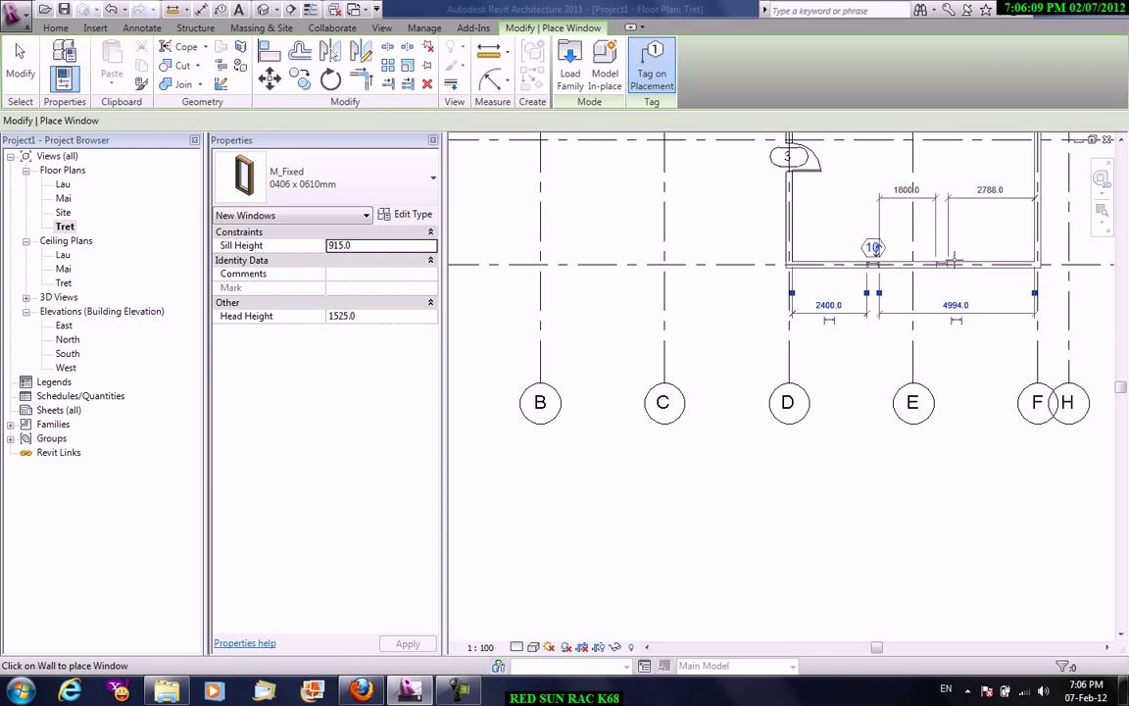
left_click(872, 263)
right_click(968, 238)
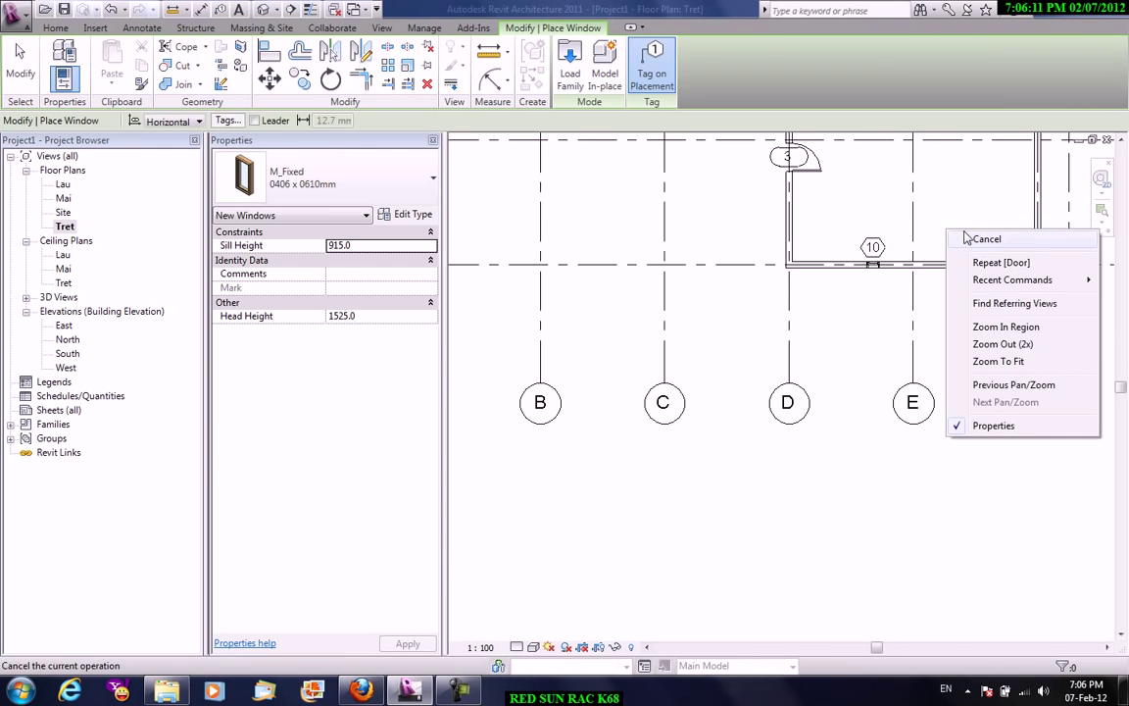
left_click(967, 238)
Open the Default 3D View and orbit the building to see the windows
left_click(381, 28)
left_click(389, 90)
left_click(407, 111)
mouse_move(446, 258)
middle_mouse_down("shift")
mouse_move(626, 359)
mouse_move(829, 285)
mouse_move(757, 292)
mouse_move(639, 415)
mouse_move(829, 358)
mouse_move(765, 462)
middle_mouse_up("shift")
Go back to the Tret floor plan and fit the whole building in view
scroll(829, 358, "down", 3)
scroll(522, 257, "up", 2)
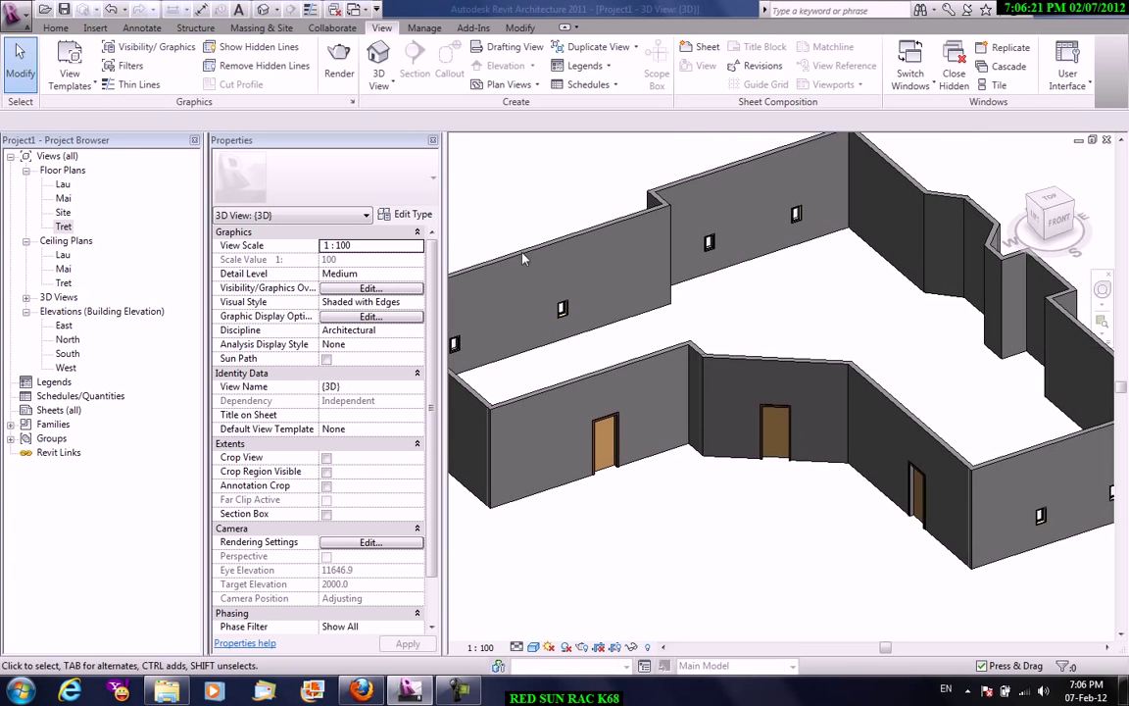
double_click(62, 228)
scroll(788, 387, "down", 3)
middle_click_drag(788, 387, 771, 527)
scroll(771, 527, "down", 2)
middle_click_drag(766, 454, 763, 495)
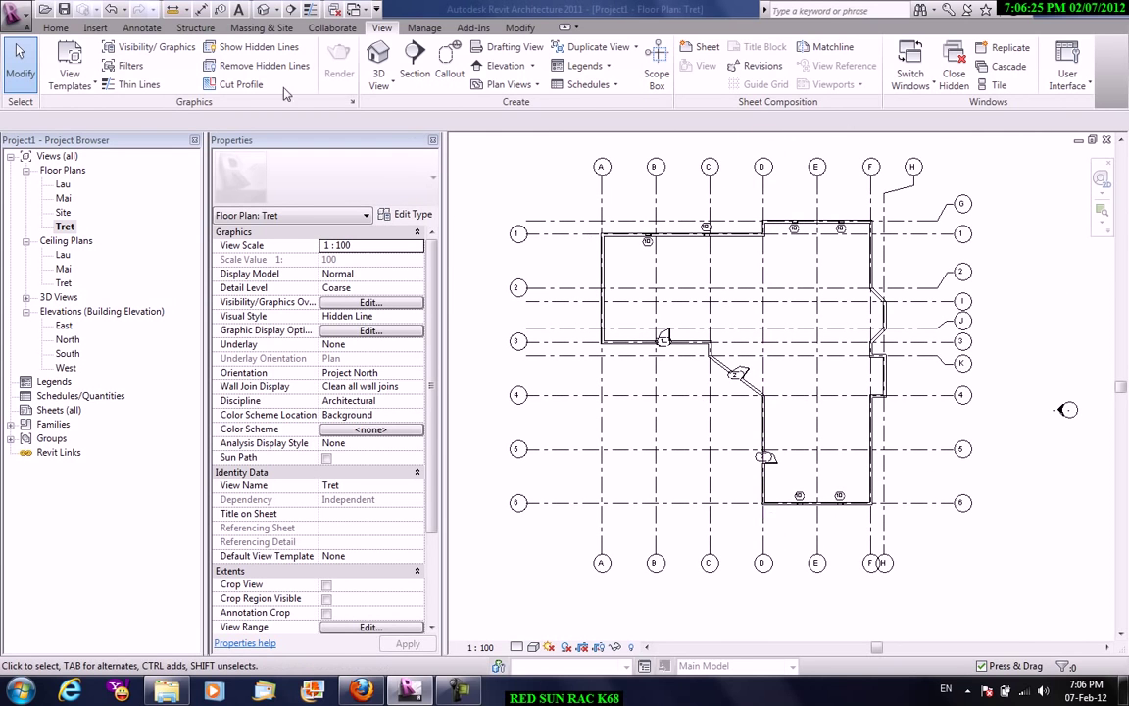
left_click(61, 27)
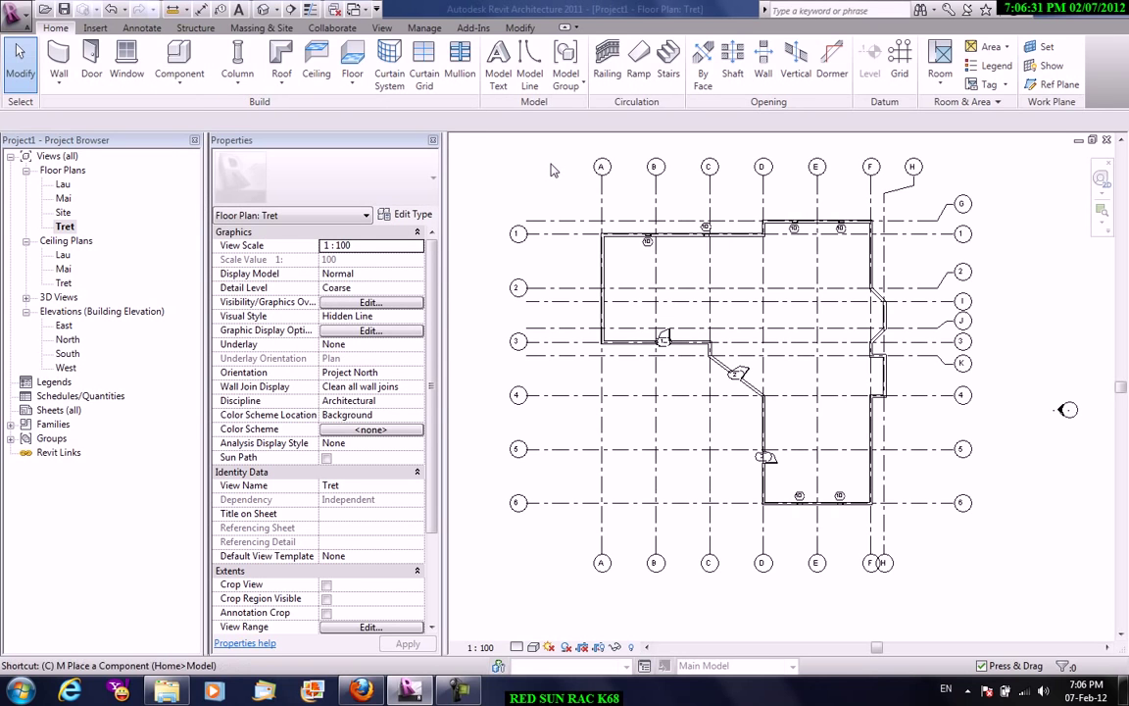
Place M_Desk 1525 x 762mm desks inside the building's northern rooms using CM
key("c")
key("m")
scroll(722, 270, "up", 2)
scroll(722, 271, "up", 2)
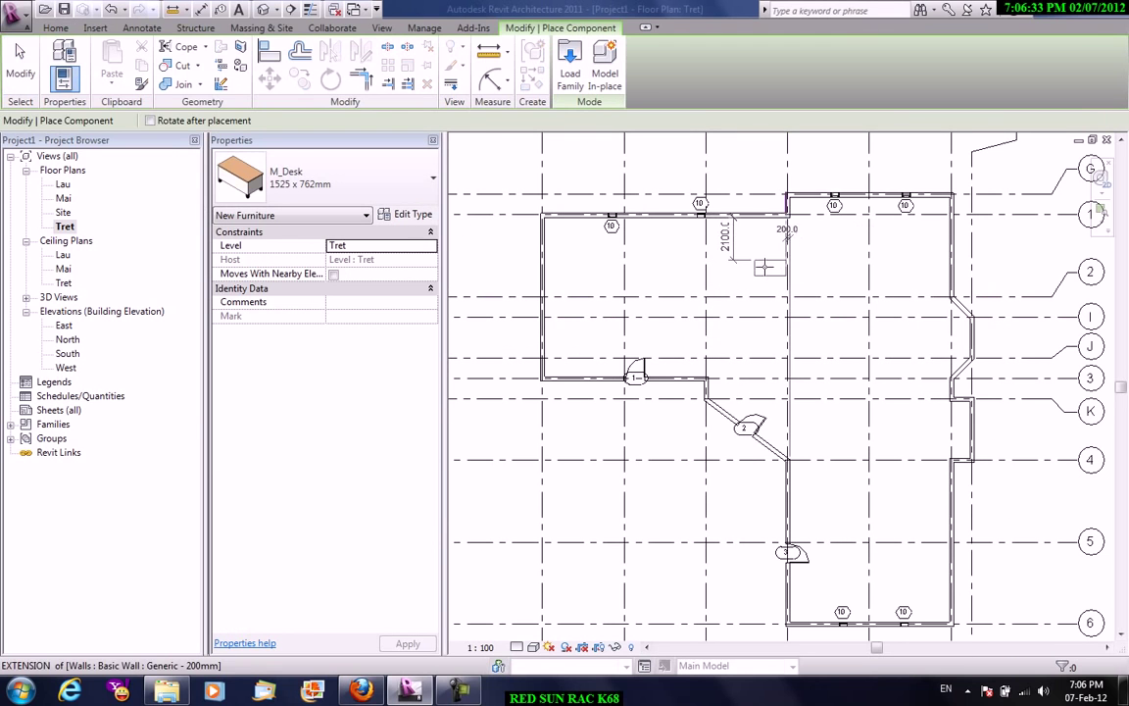
left_click(370, 188)
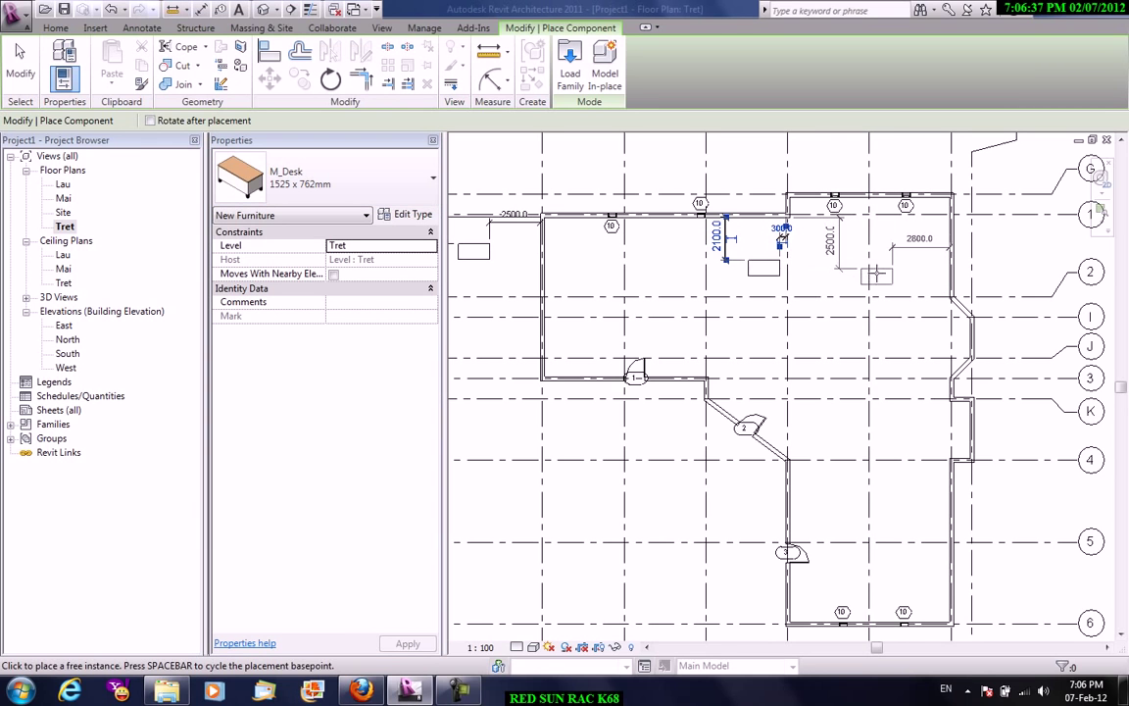
left_click(879, 268)
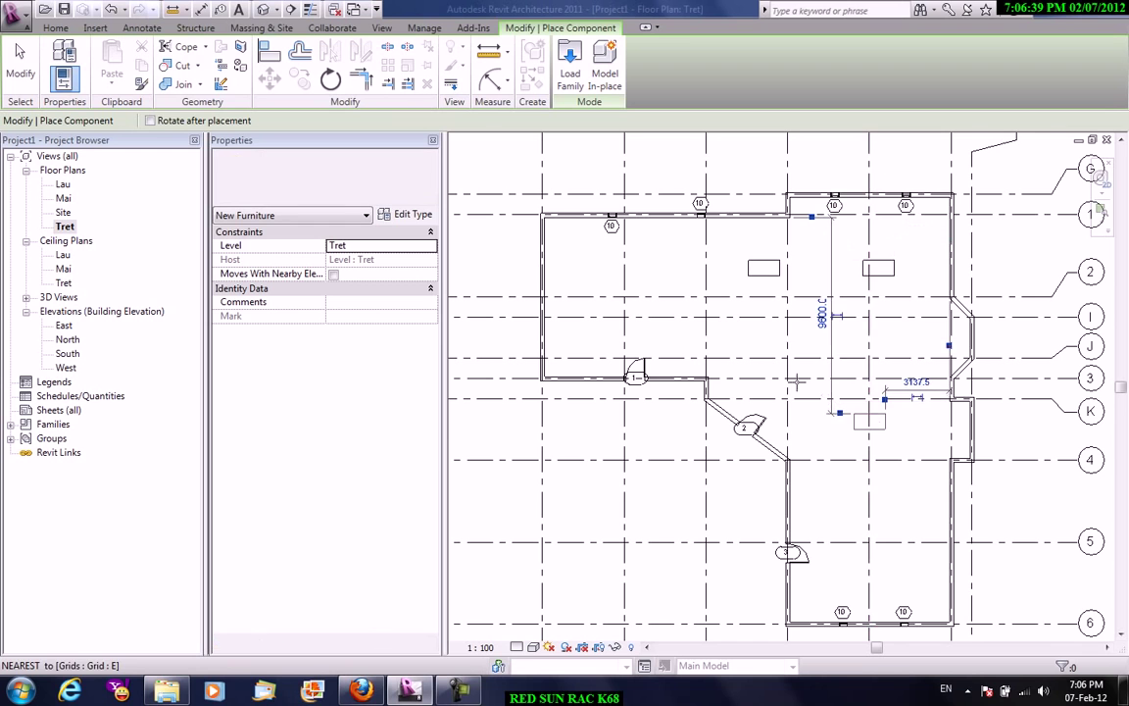
left_click(763, 350)
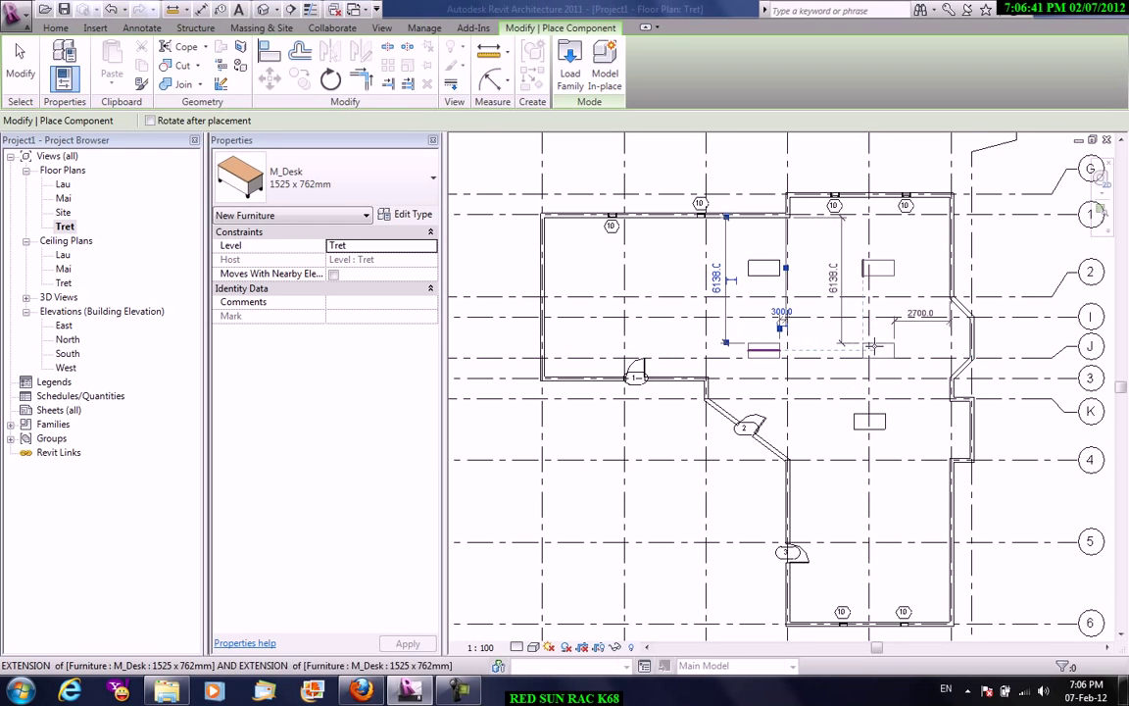
right_click(911, 314)
left_click(951, 324)
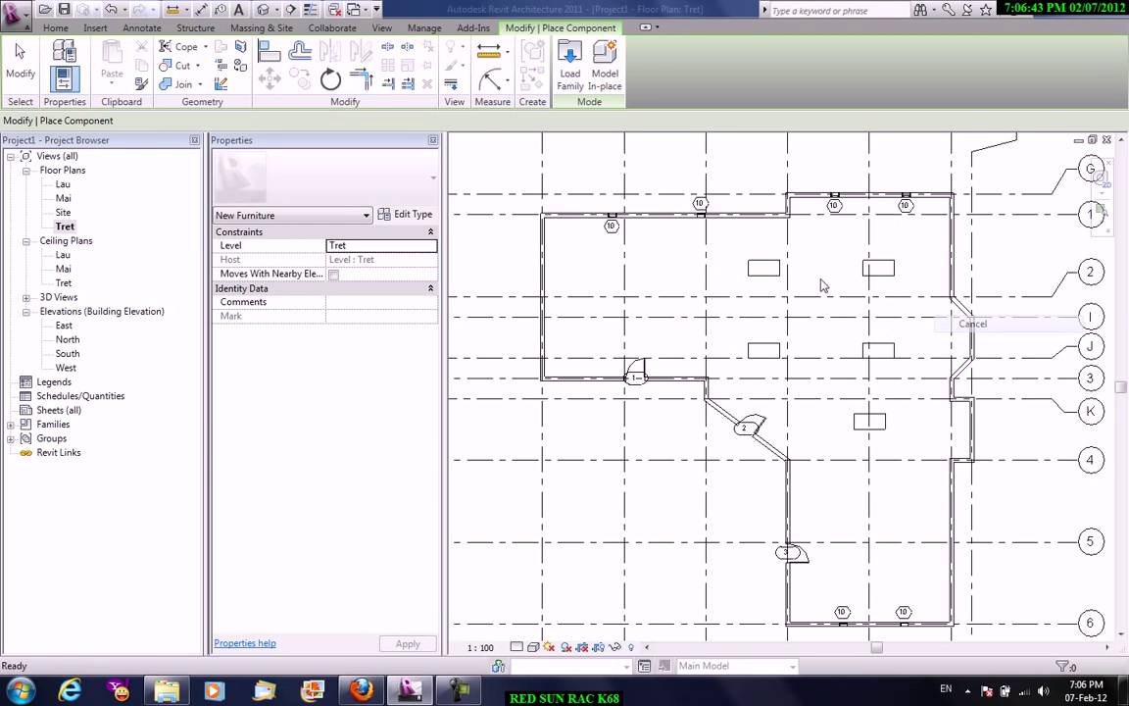
left_click(382, 28)
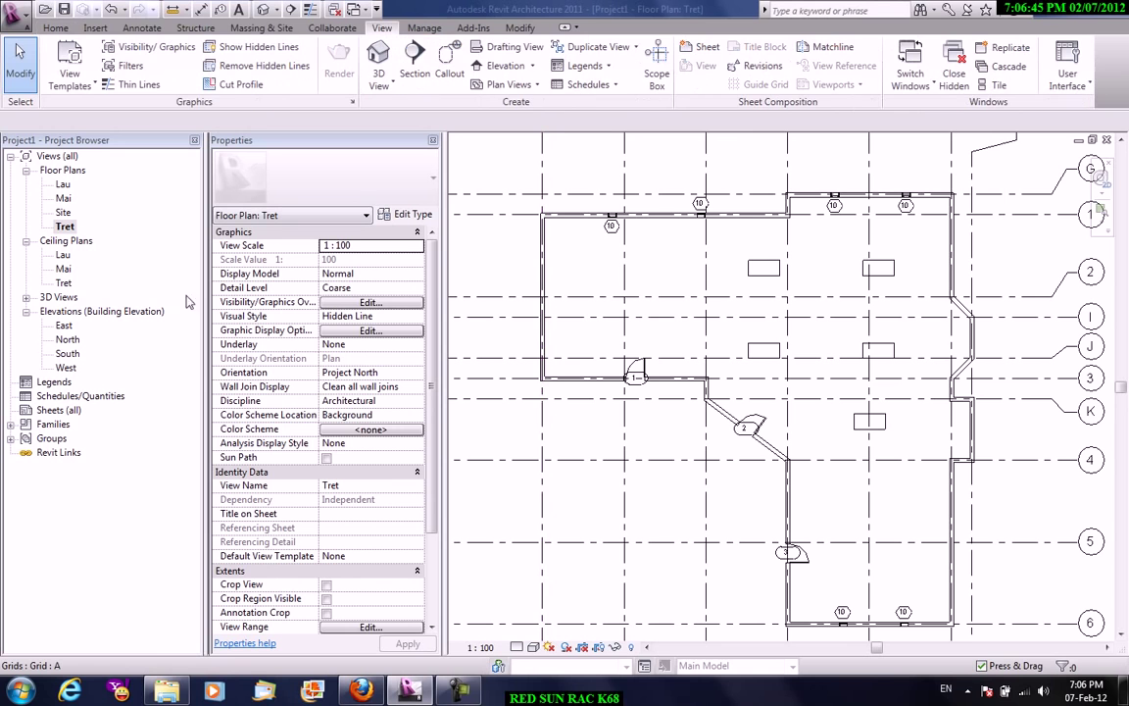
double_click(59, 297)
double_click(65, 311)
mouse_move(712, 469)
middle_mouse_down("shift")
mouse_move(882, 509)
mouse_move(756, 595)
mouse_move(992, 443)
mouse_move(781, 538)
mouse_move(789, 372)
middle_mouse_up("shift")
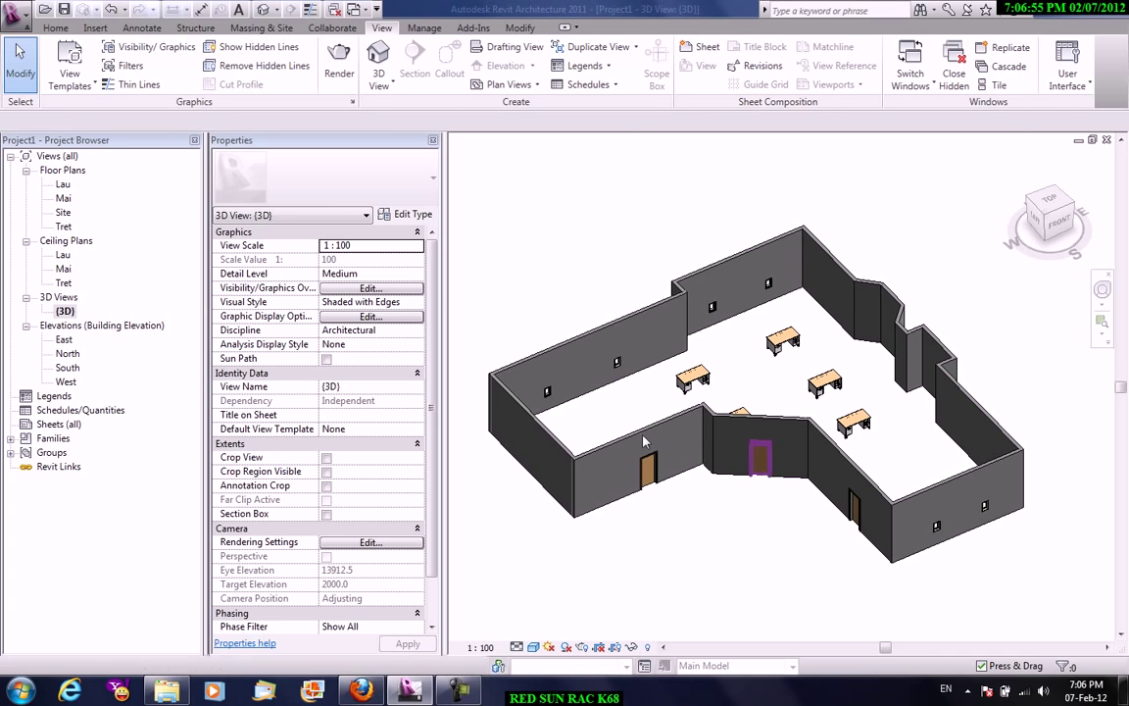
double_click(63, 226)
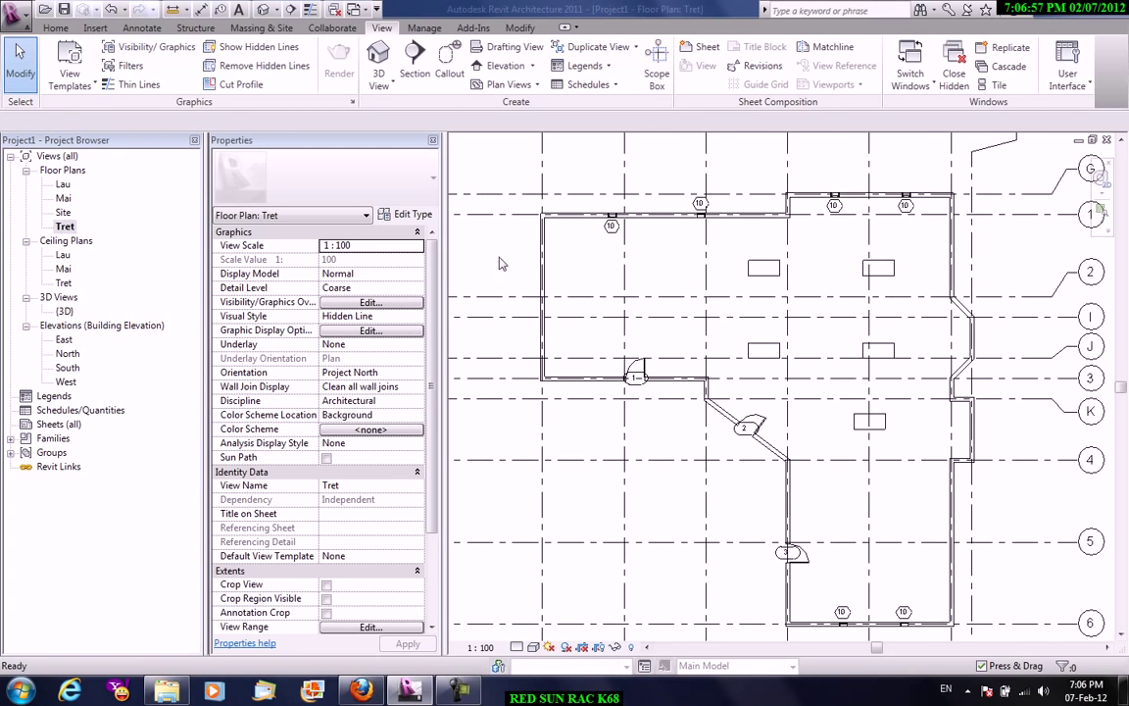
scroll(499, 260, "down", 3)
Start an architectural floor sketch, picking the left, upper, right and jog walls as boundary
left_click(57, 28)
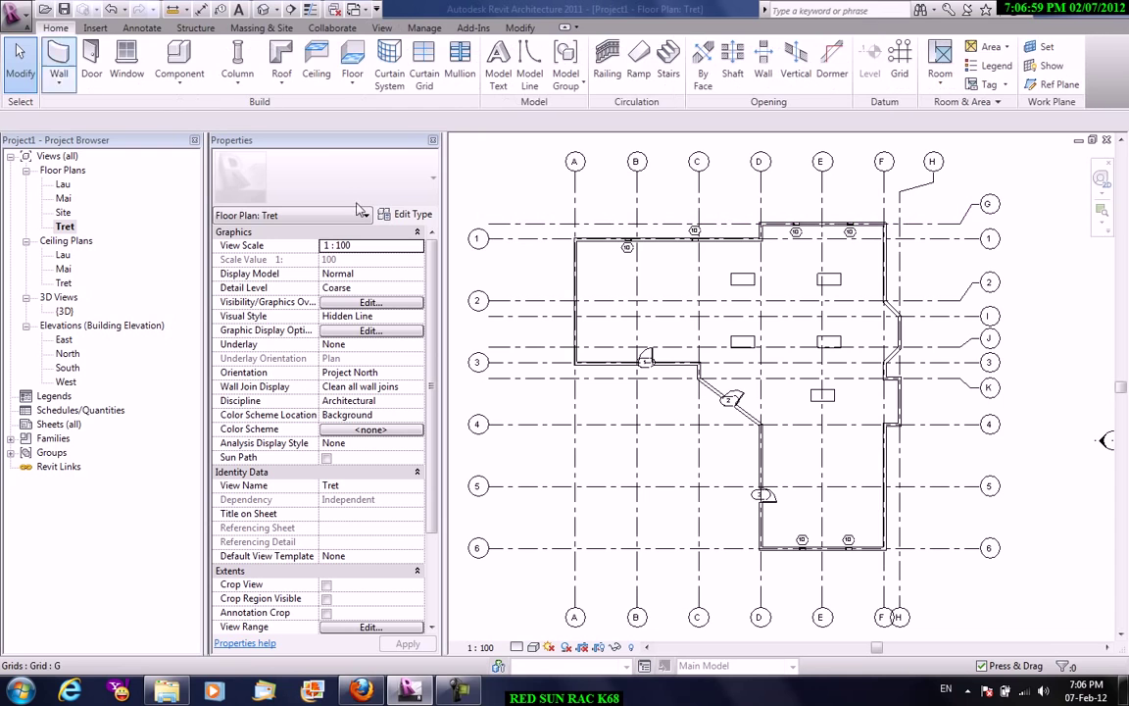
left_click(352, 76)
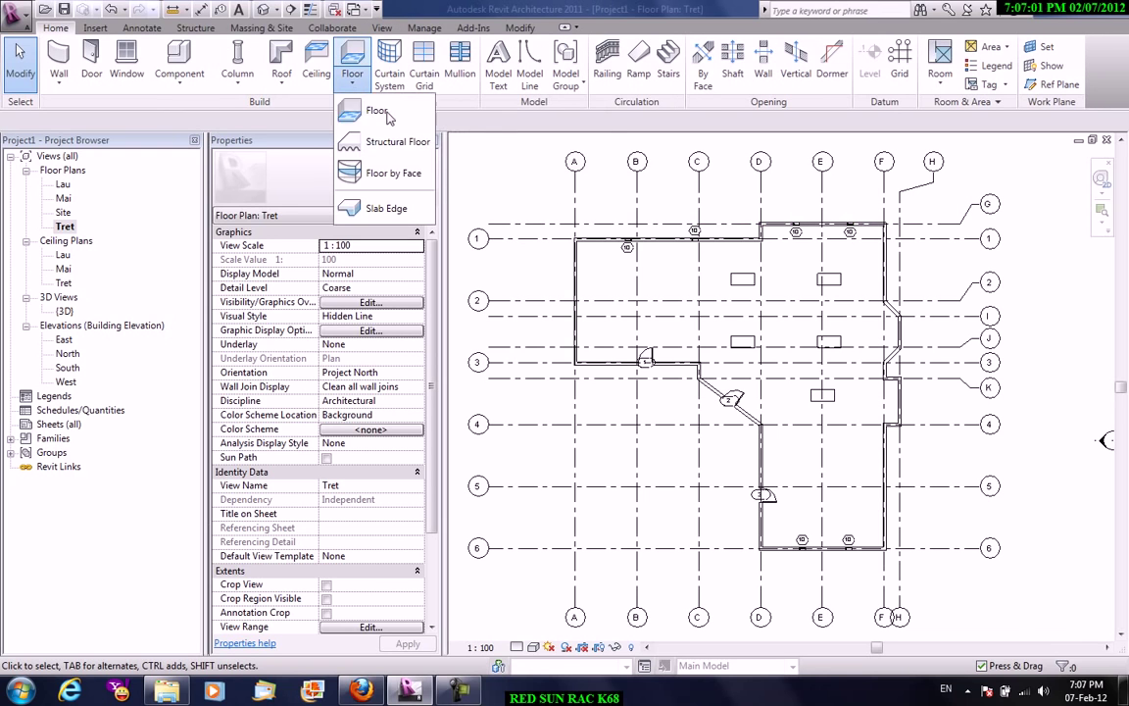
left_click(388, 117)
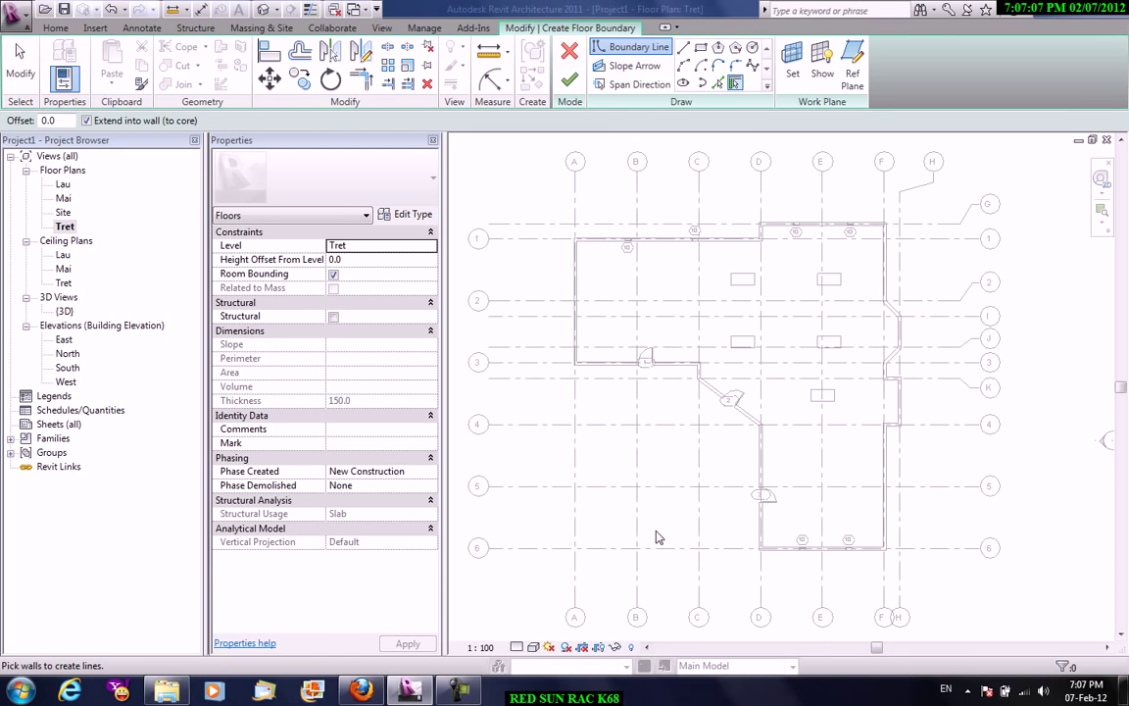
left_click(577, 264)
scroll(745, 243, "up", 2)
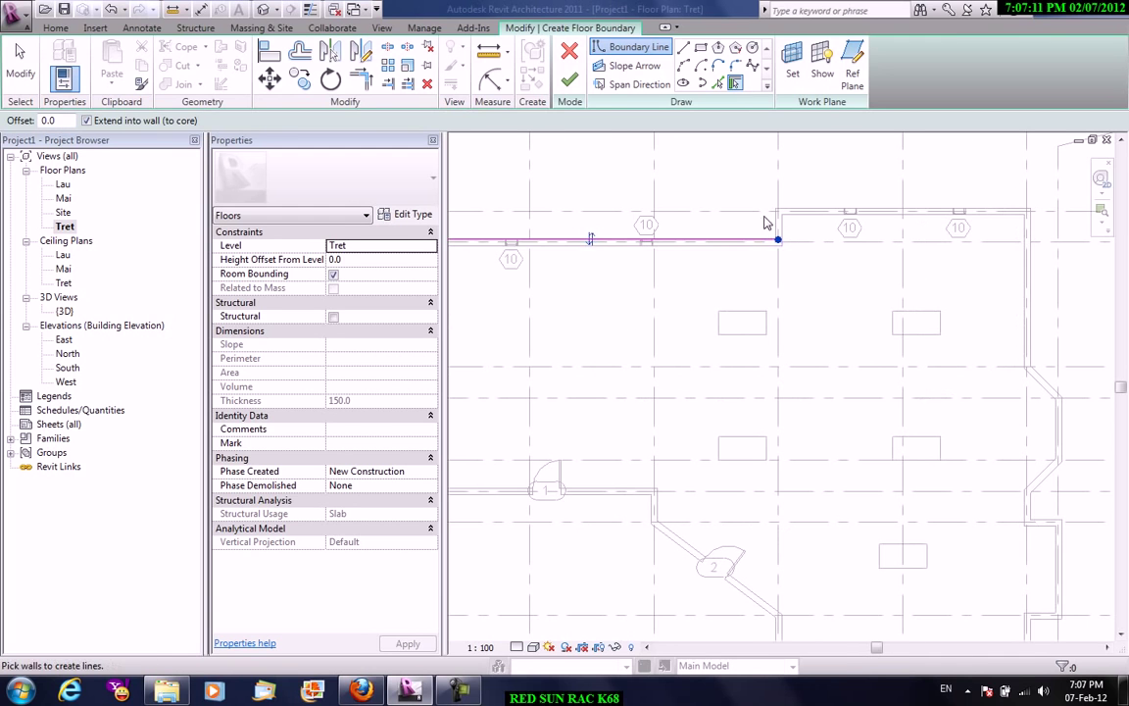
left_click(798, 209)
middle_click_drag(1015, 313, 729, 277)
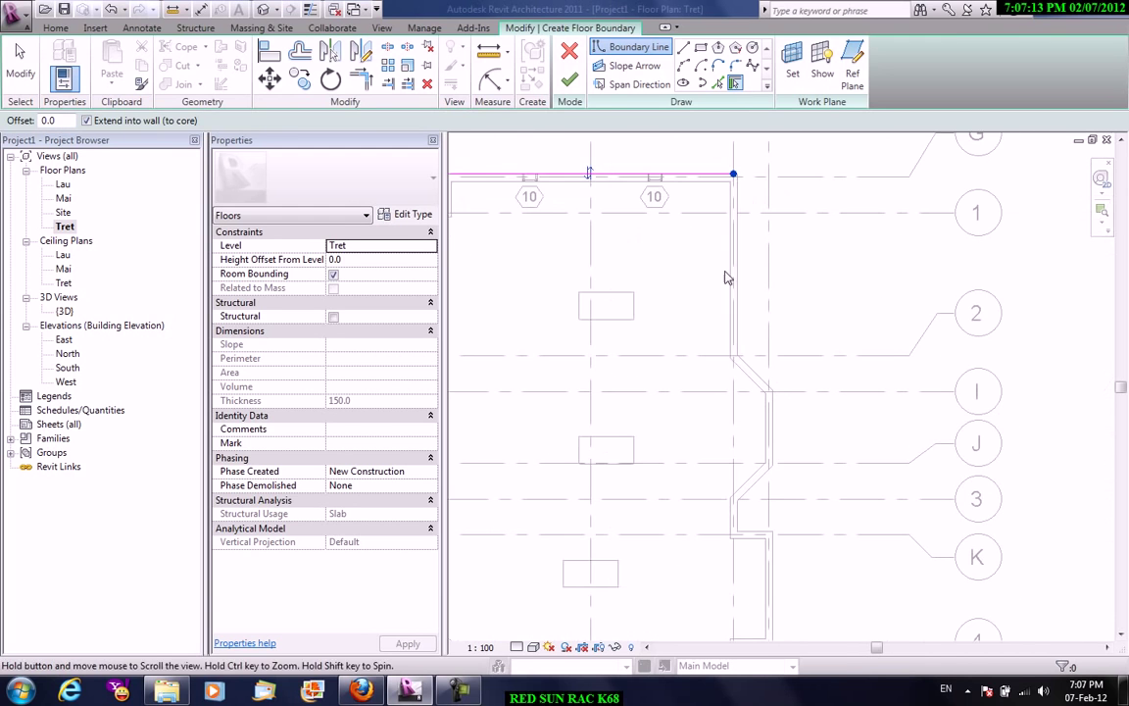
left_click(742, 264)
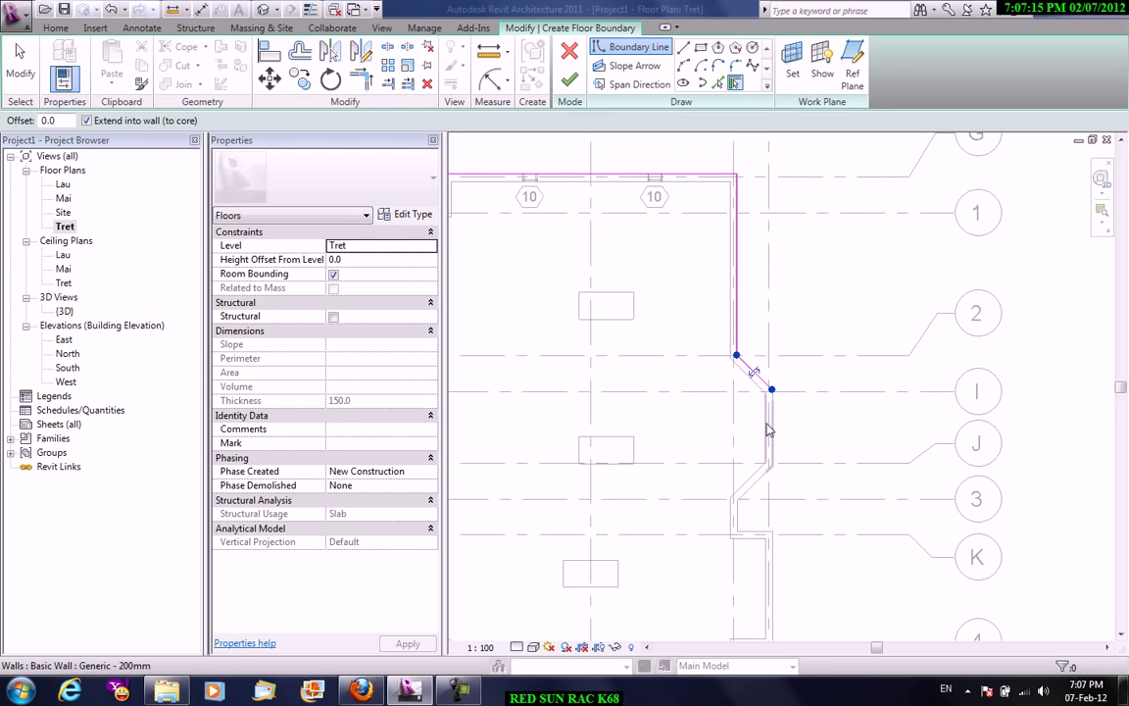
left_click(766, 535)
left_click(771, 573)
Pick the bottom, grid D and diagonal walls, then finish the Generic 150mm floor
middle_click_drag(723, 494, 988, 371)
scroll(858, 360, "up", 2)
scroll(824, 365, "down", 2)
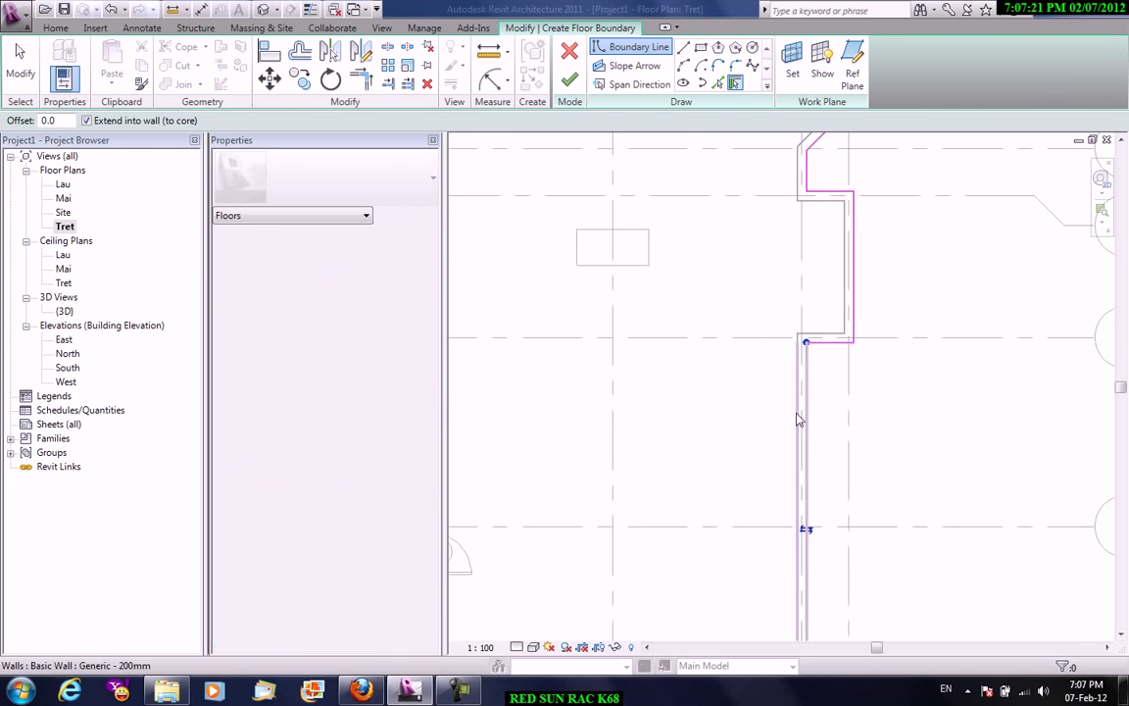
middle_click_drag(829, 336, 912, 207)
left_click(798, 448)
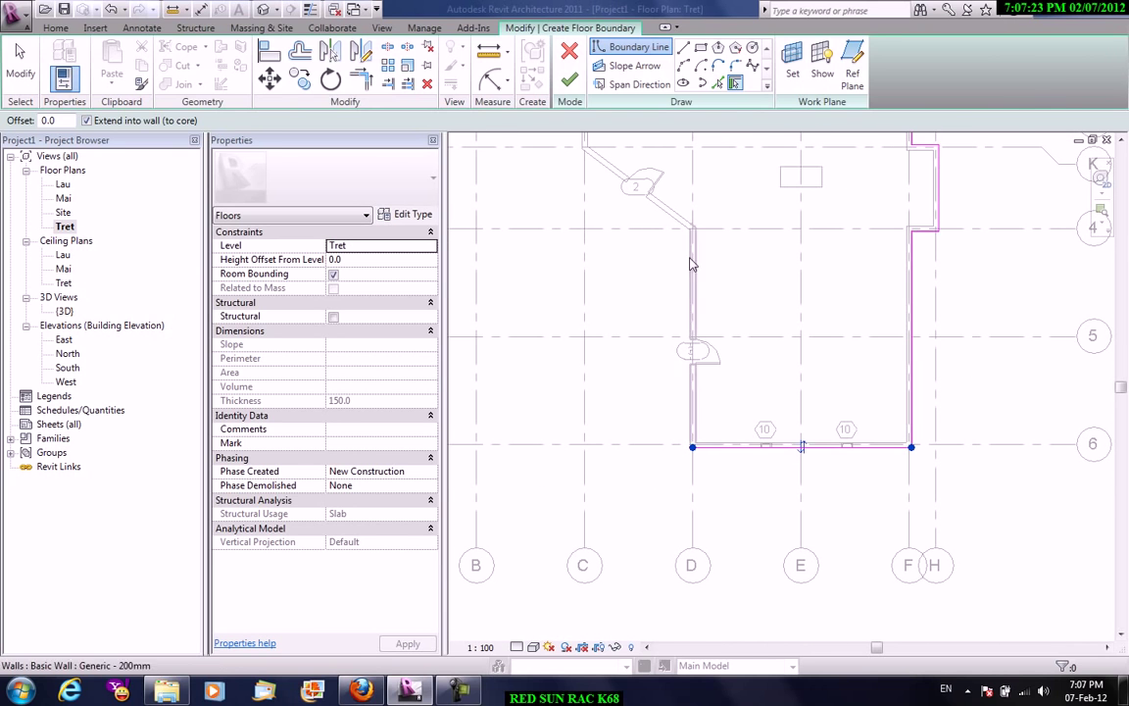
left_click(692, 263)
middle_click_drag(618, 196, 742, 370)
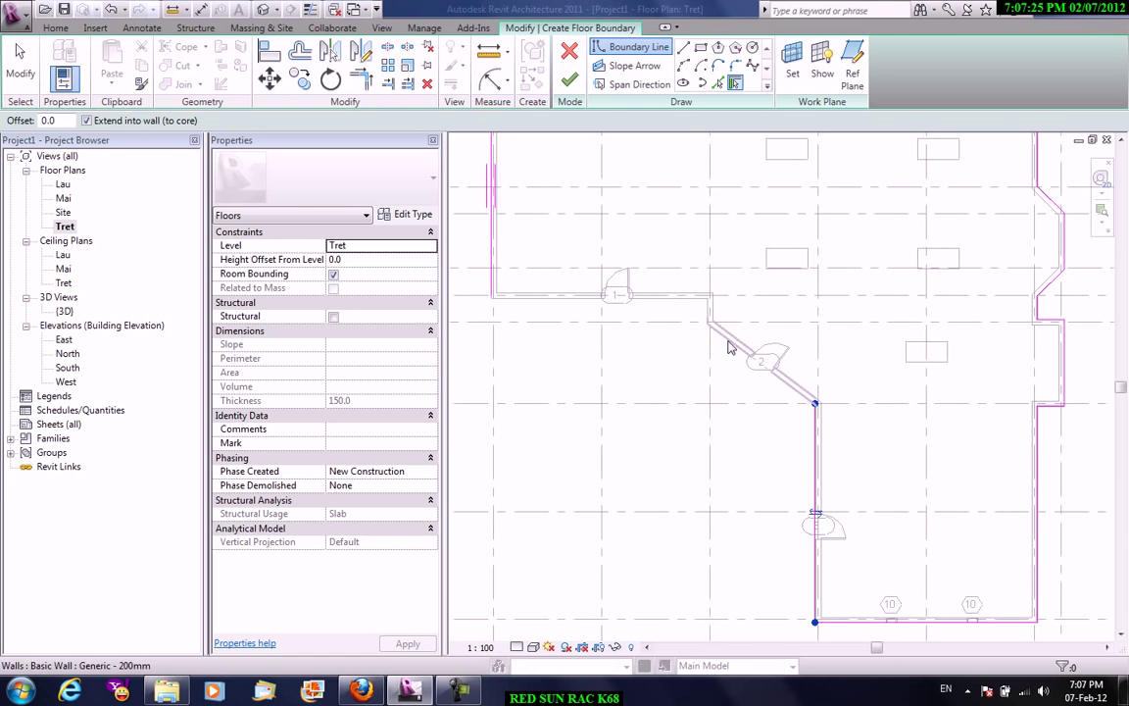
left_click(728, 347)
scroll(676, 294, "up", 1)
scroll(696, 309, "up", 2)
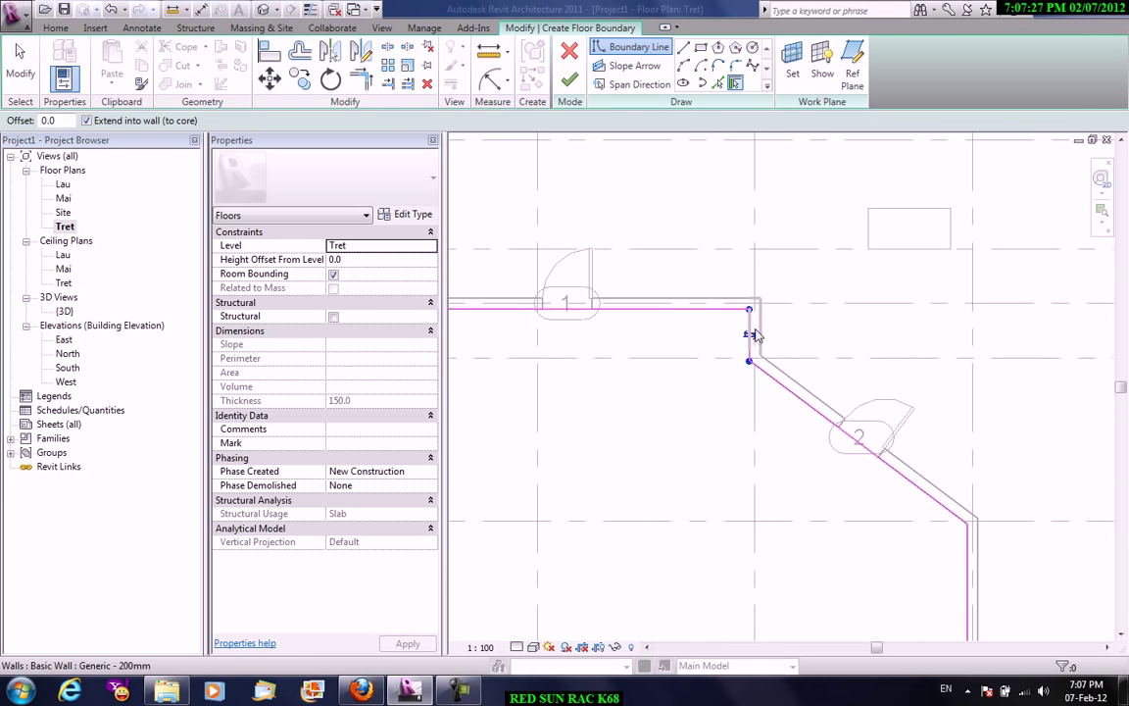
scroll(850, 338, "down", 3)
middle_click_drag(849, 361, 755, 456)
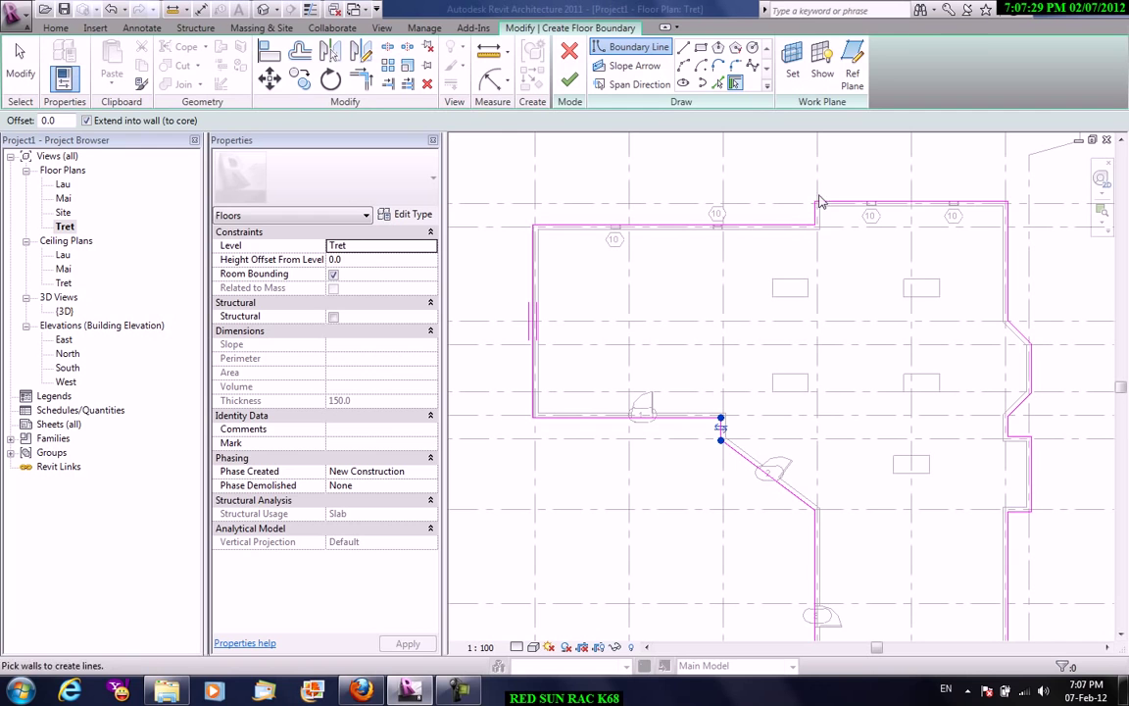
middle_click_drag(993, 472, 825, 351)
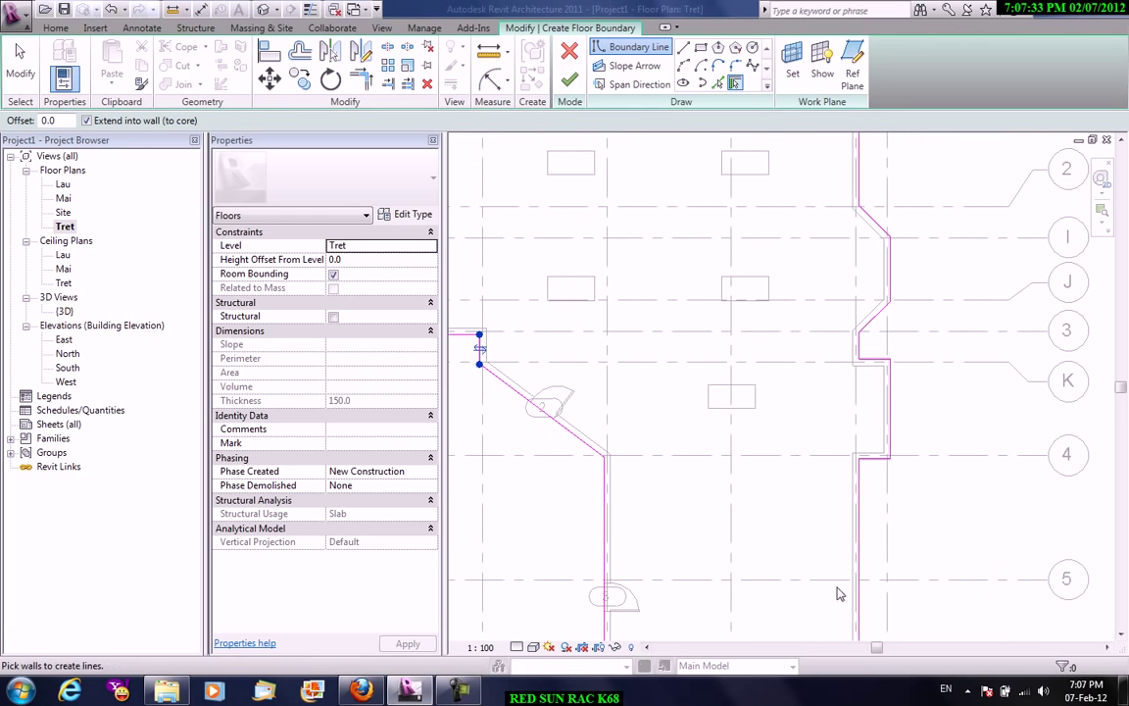
scroll(769, 519, "down", 2)
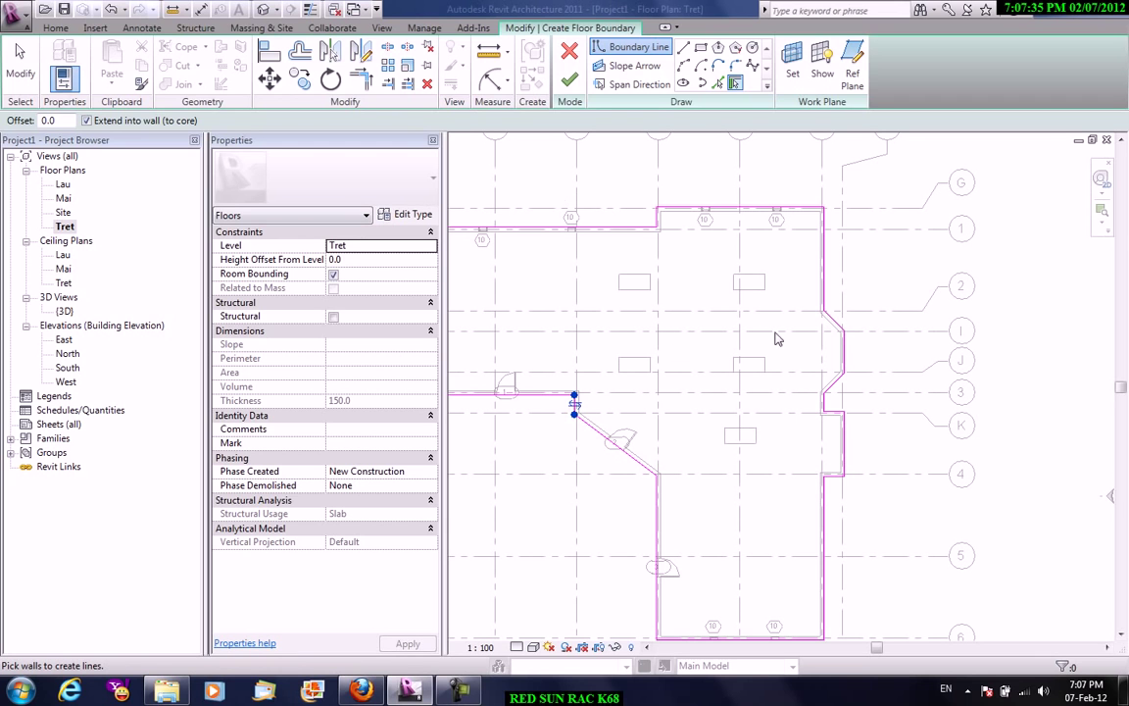
left_click(570, 80)
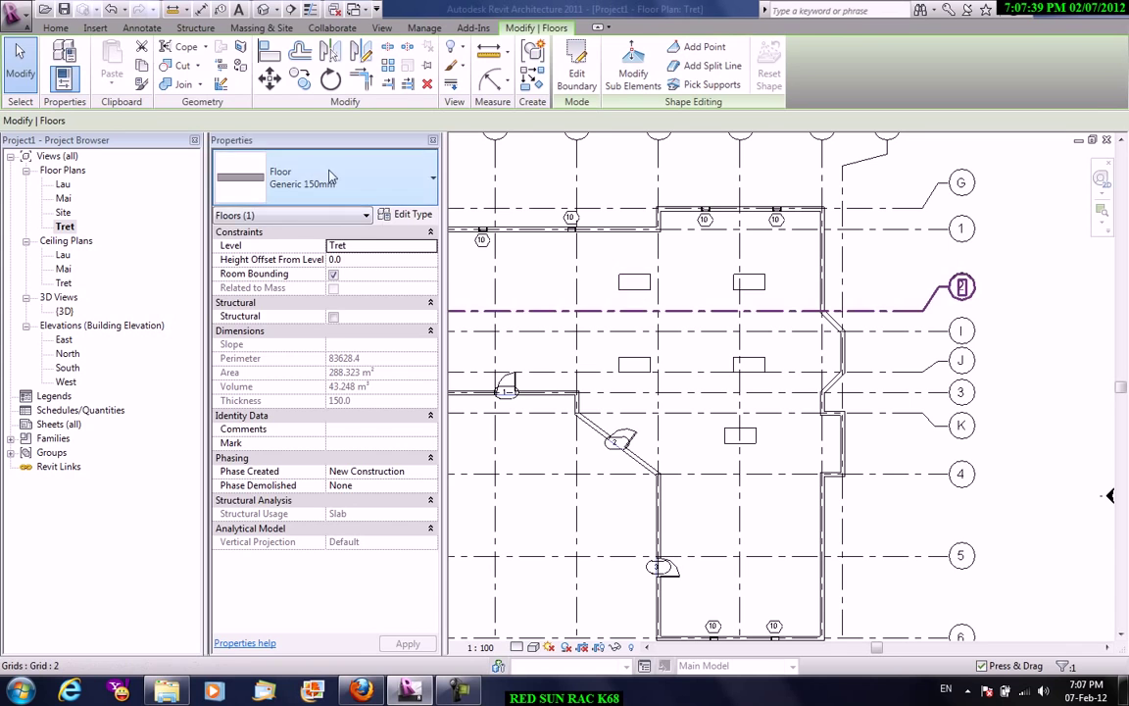
left_click(331, 175)
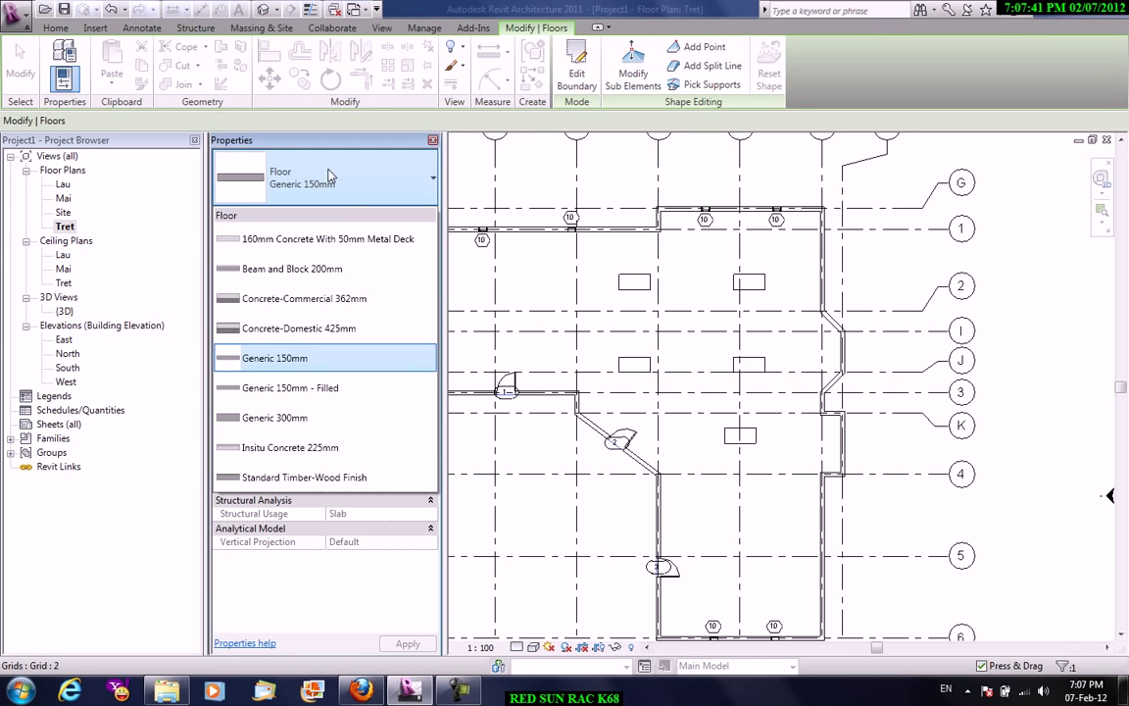
left_click(330, 175)
left_click(392, 214)
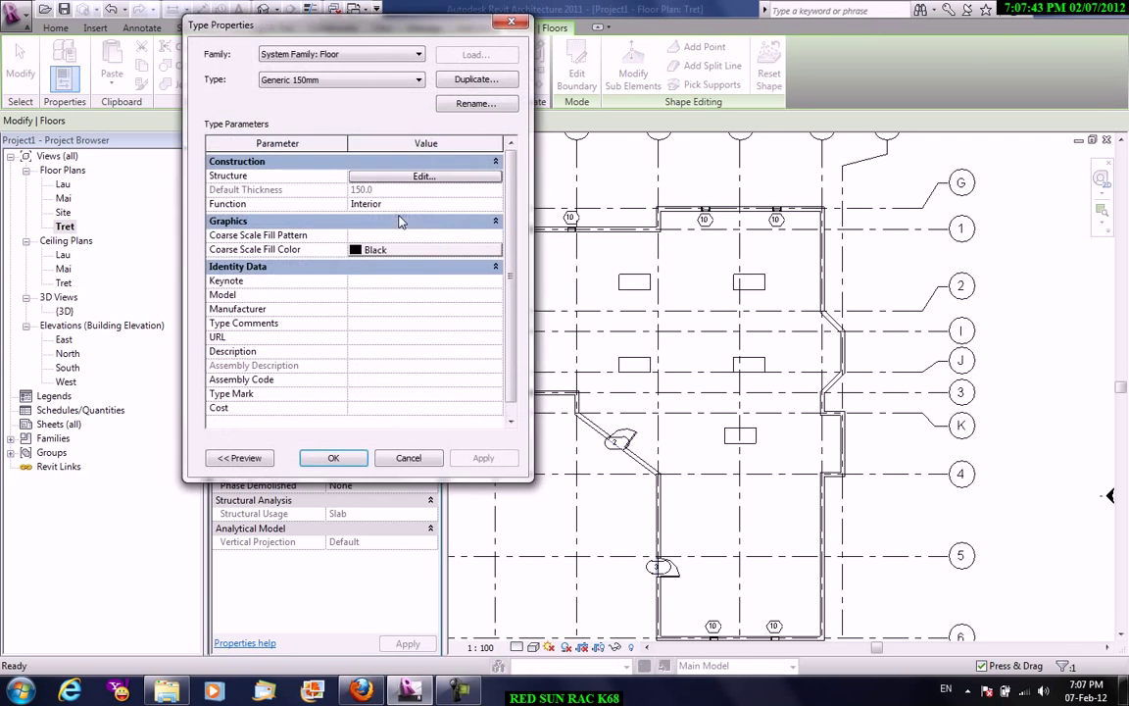
left_click(422, 176)
left_click(240, 457)
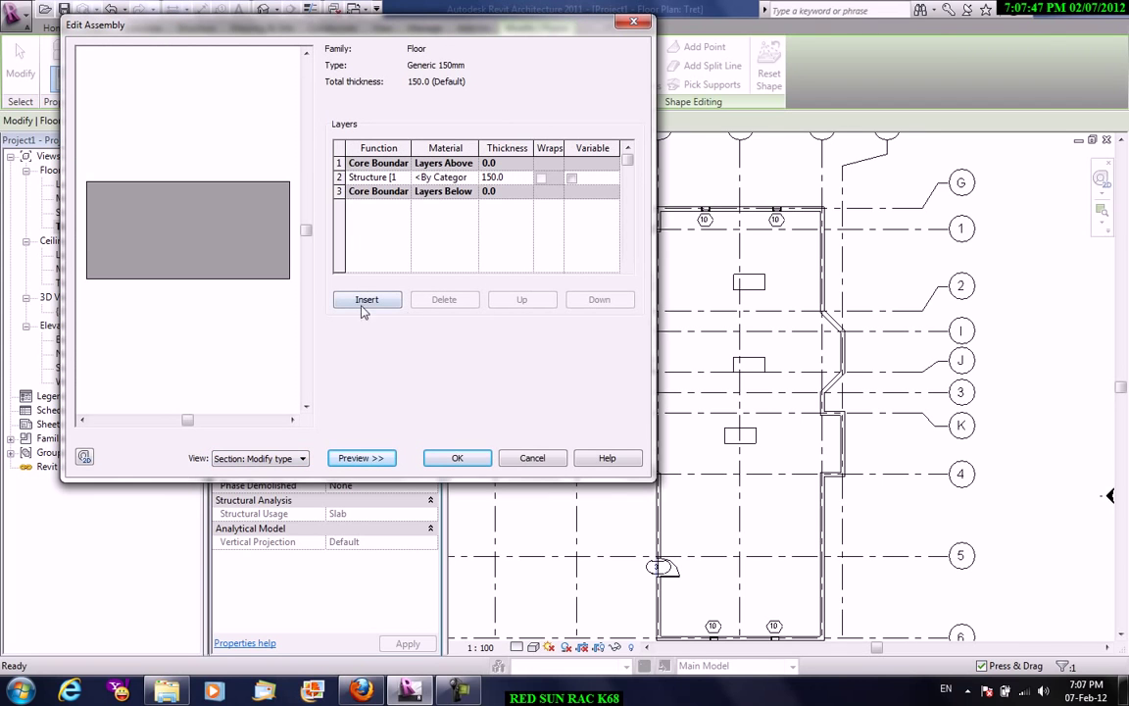
left_click(387, 307)
left_click(387, 307)
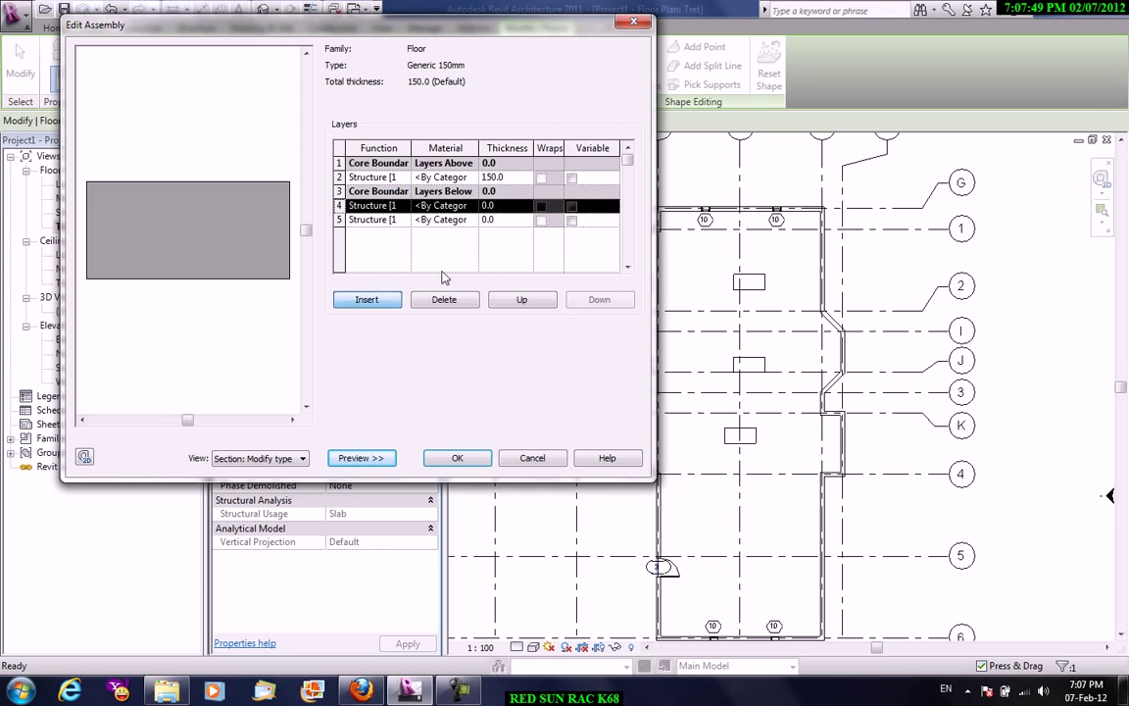
left_click(490, 219)
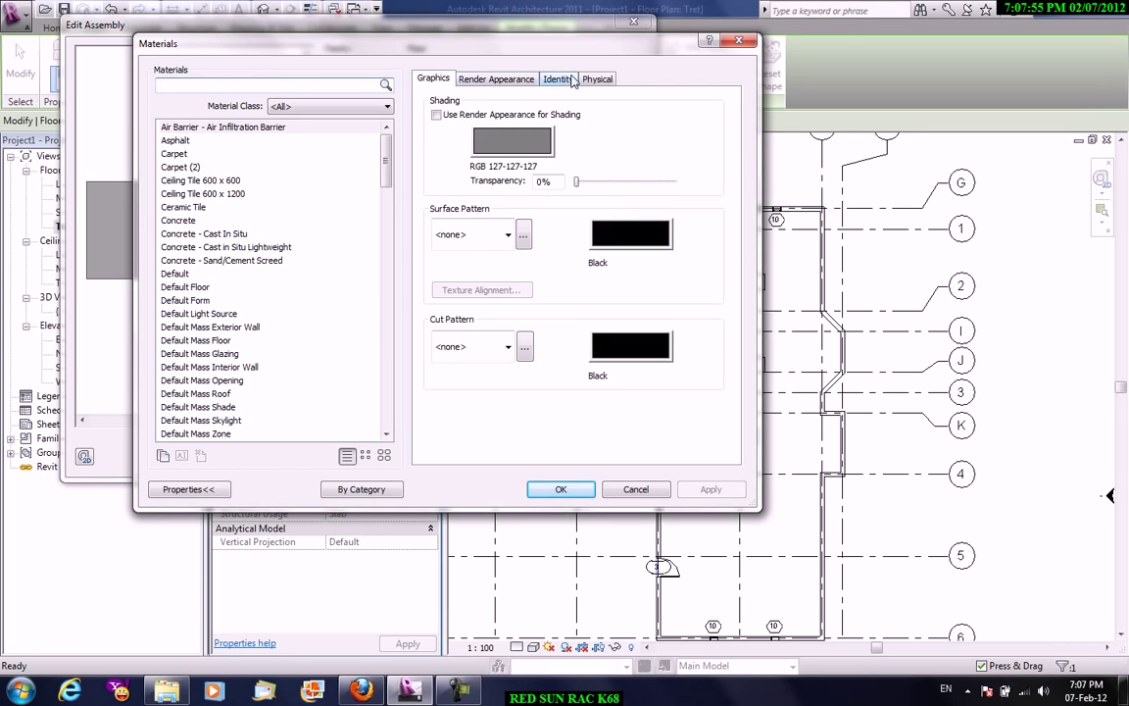
left_click(605, 83)
left_click(571, 102)
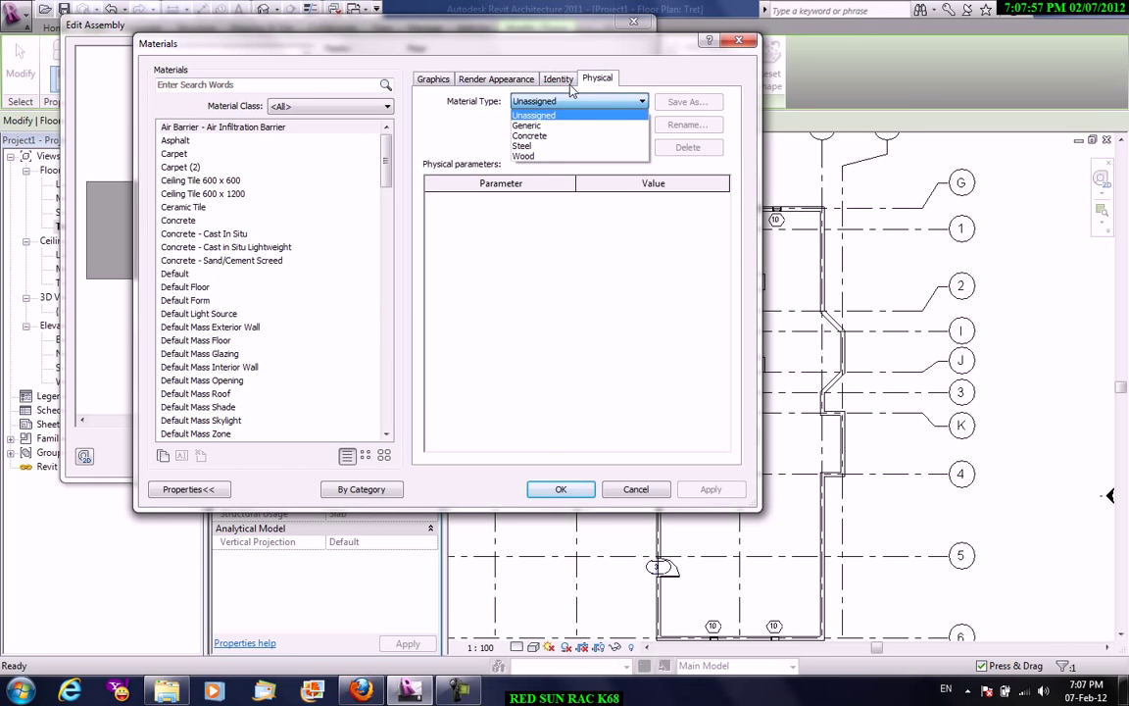
left_click(566, 80)
left_click(518, 82)
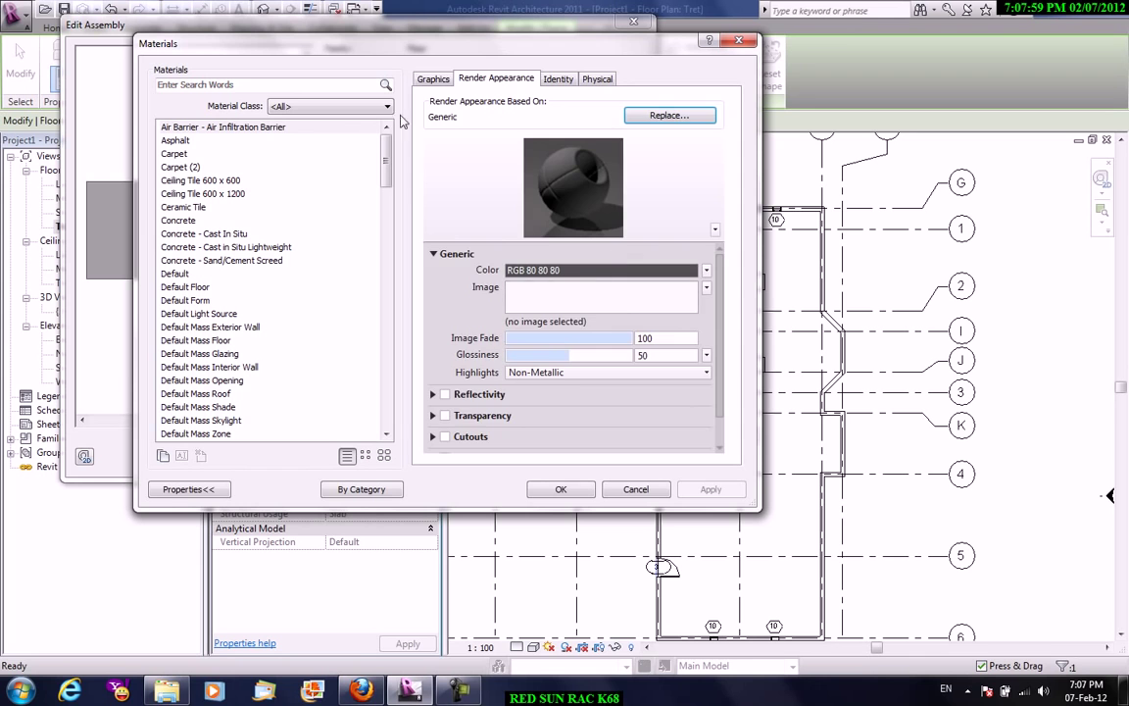
left_click(433, 79)
left_click(205, 208)
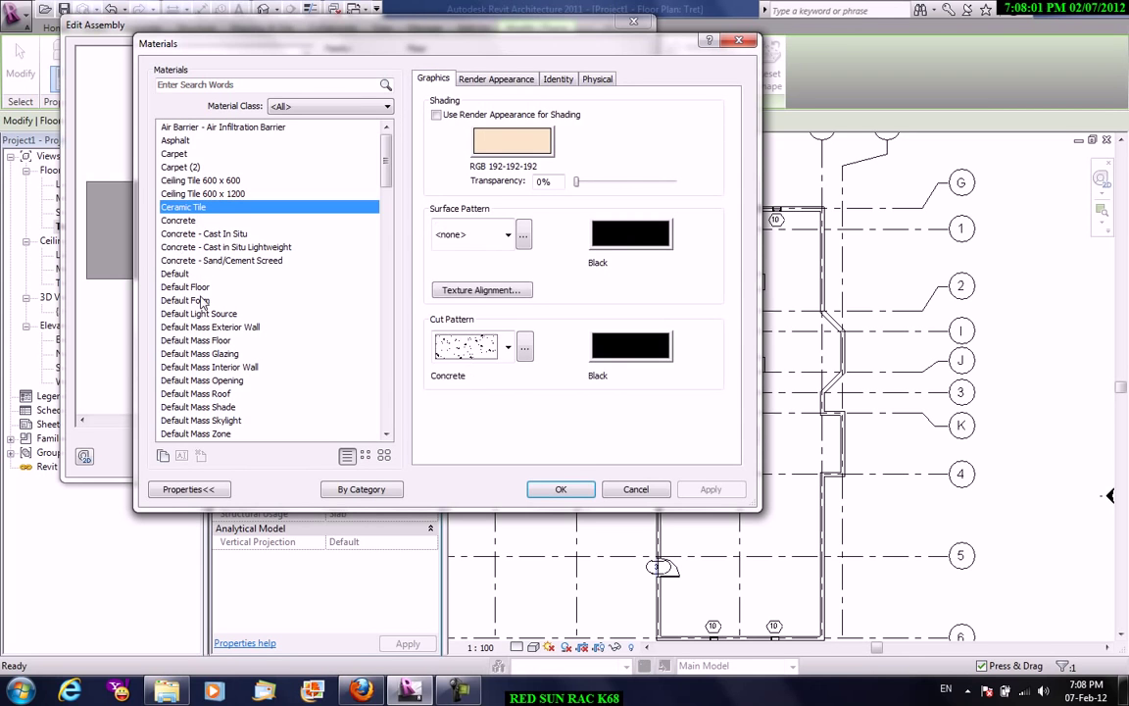
key("Down")
key("Down")
key("Down")
key("Down")
key("Down")
key("Down")
left_click(637, 489)
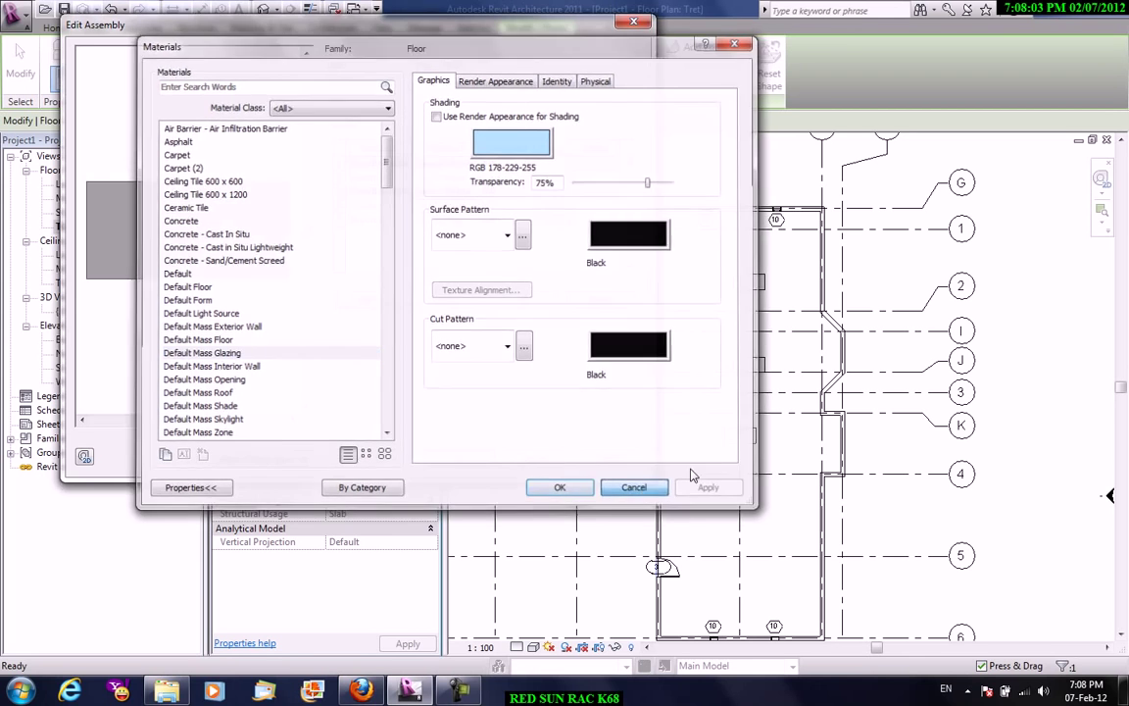
left_click(529, 458)
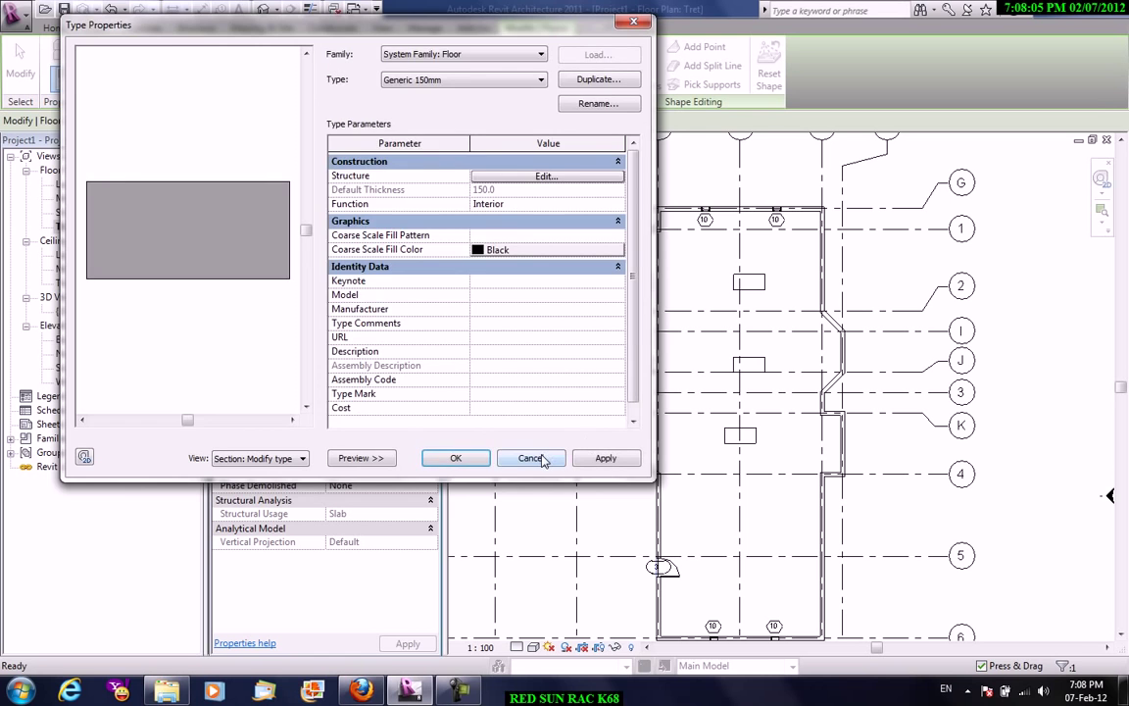
left_click(531, 457)
Open the Default 3D View, orbit and zoom out, then window-select all 33 elements
left_click(380, 29)
left_click(379, 78)
left_click(410, 139)
mouse_move(665, 385)
middle_mouse_down("shift")
mouse_move(741, 497)
mouse_move(685, 511)
mouse_move(808, 501)
mouse_move(725, 500)
middle_mouse_up("shift")
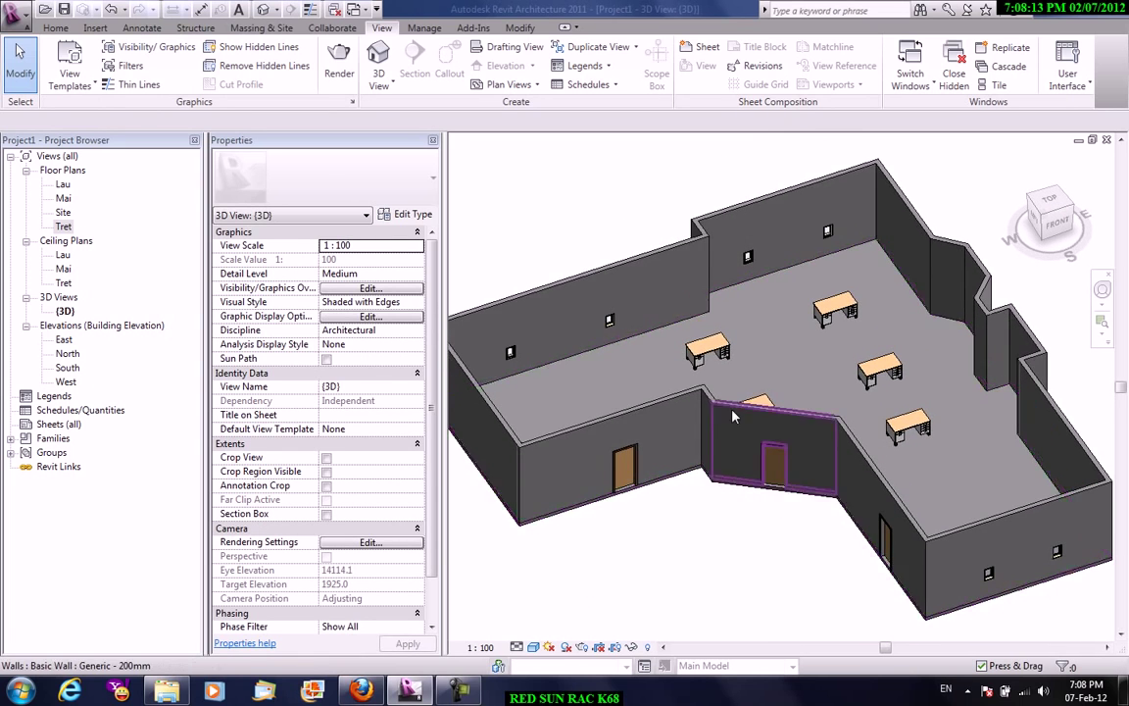
scroll(678, 306, "down", 3)
middle_click_drag(678, 305, 676, 296)
scroll(691, 269, "up", 1)
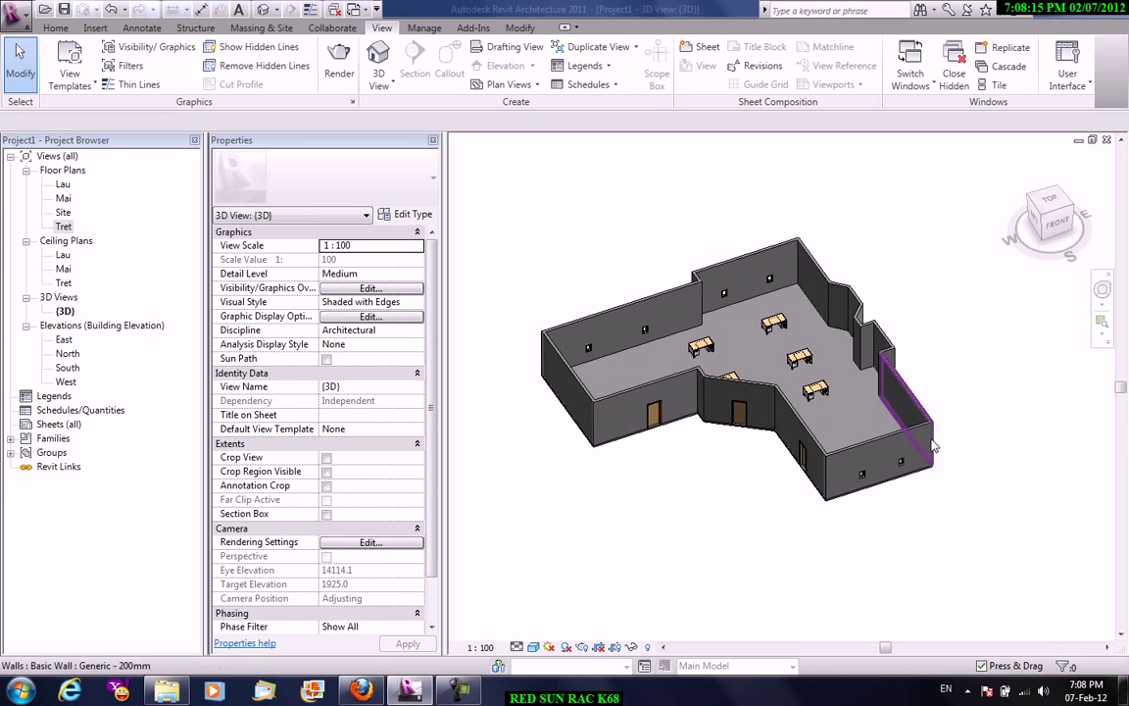
scroll(821, 346, "down", 1)
left_click_drag(500, 170, 937, 454)
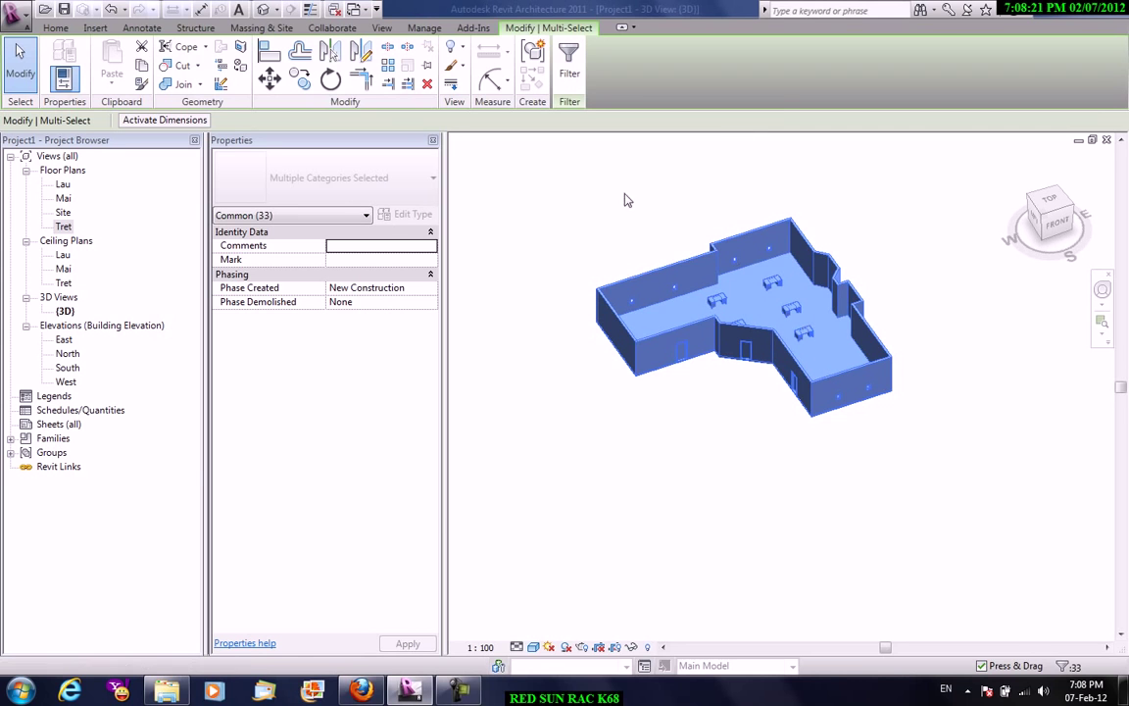
Filter the Floors category out of the ground-storey selection
left_click(569, 66)
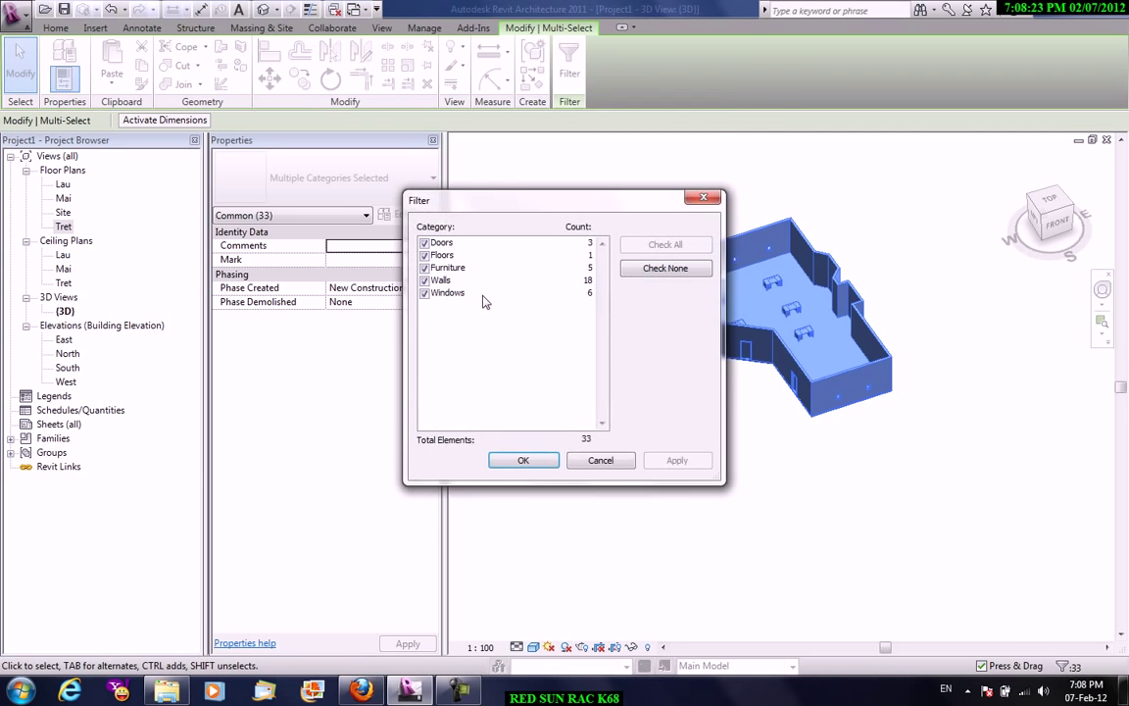
left_click(428, 255)
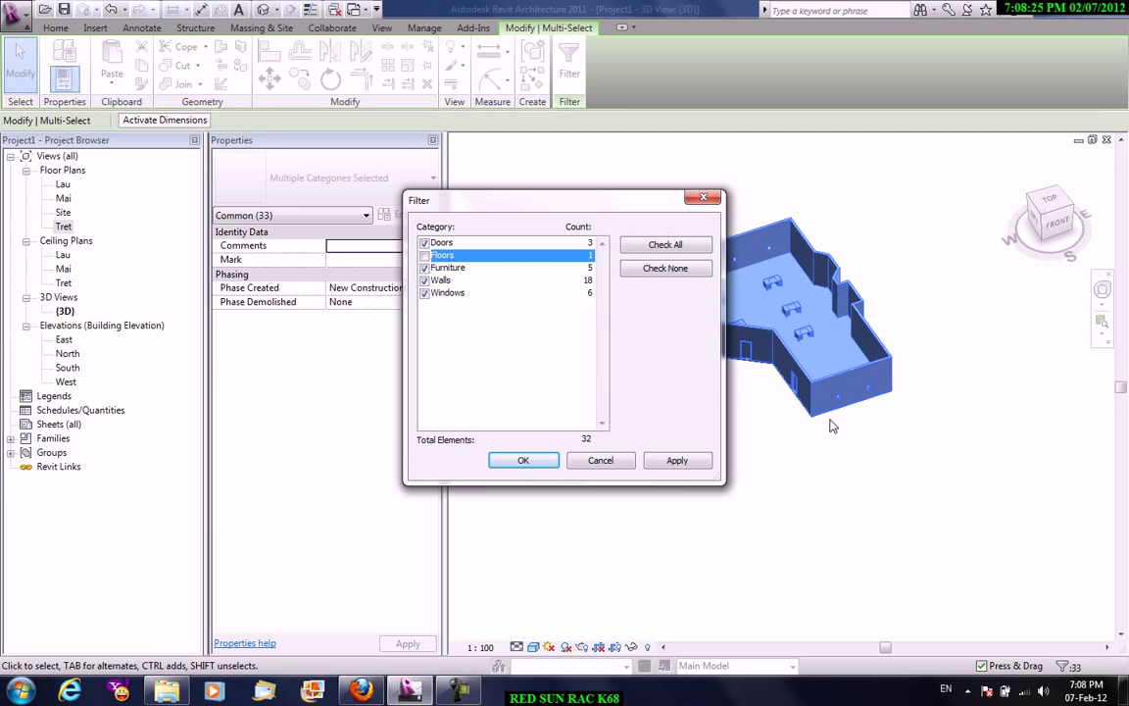
left_click(507, 461)
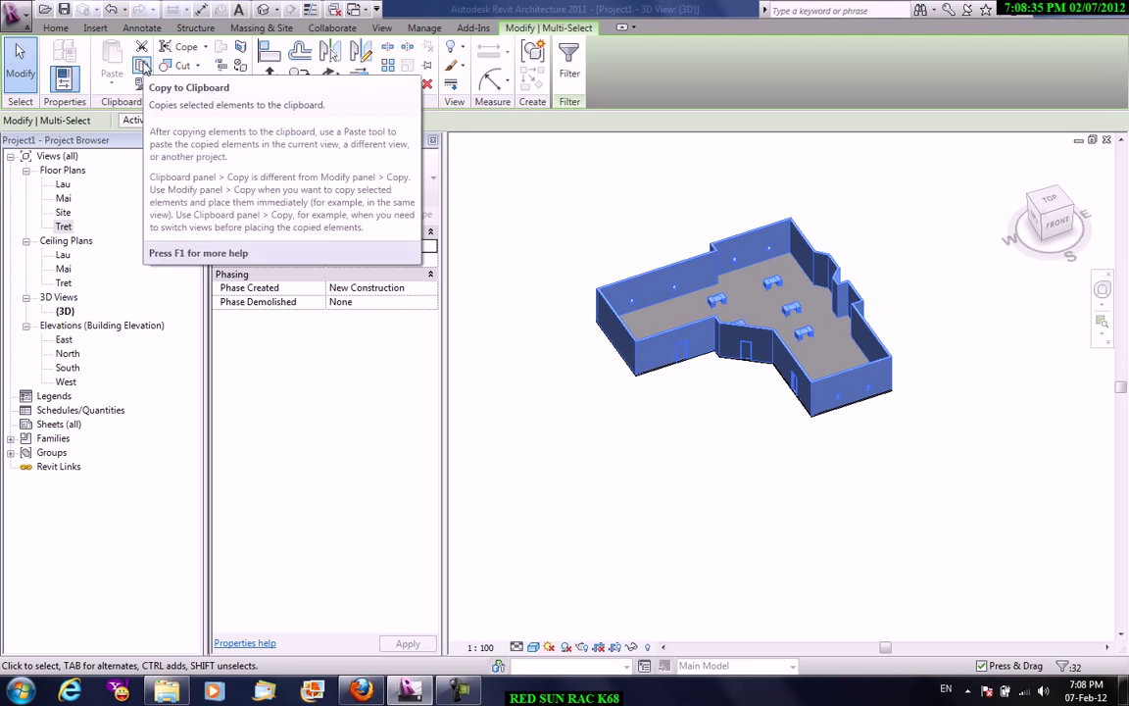
Copy the walls, doors, windows and desks and paste them aligned onto level Lau
left_click(143, 67)
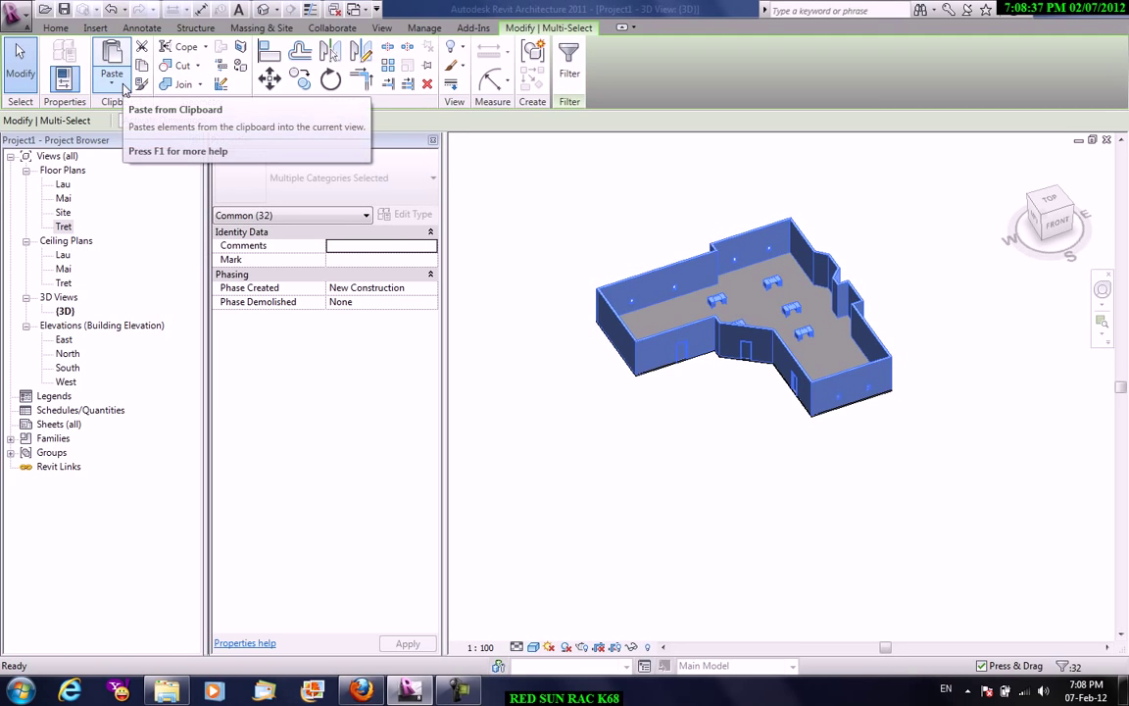
left_click(122, 88)
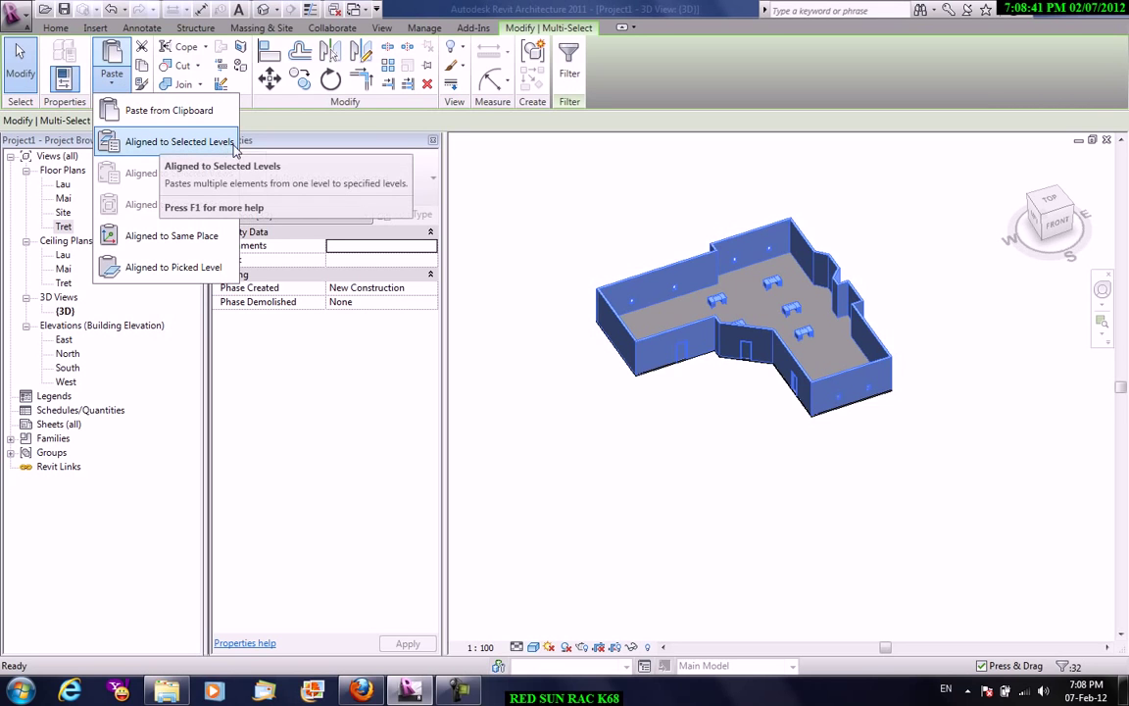
left_click(221, 147)
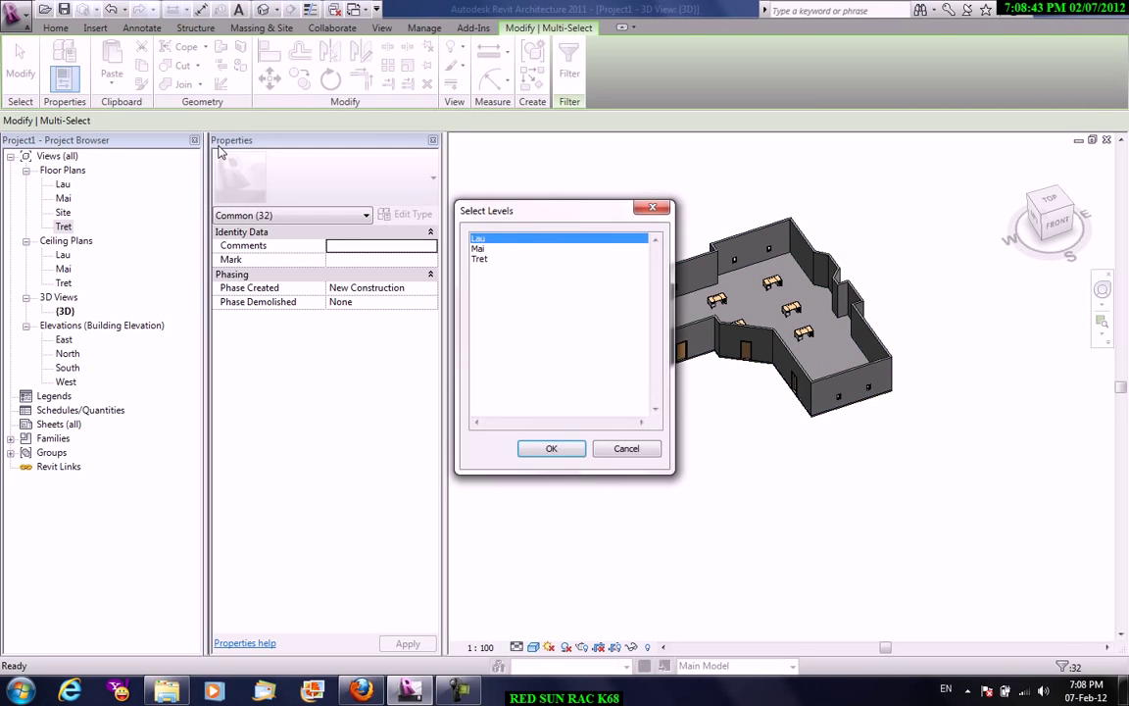
left_click(552, 449)
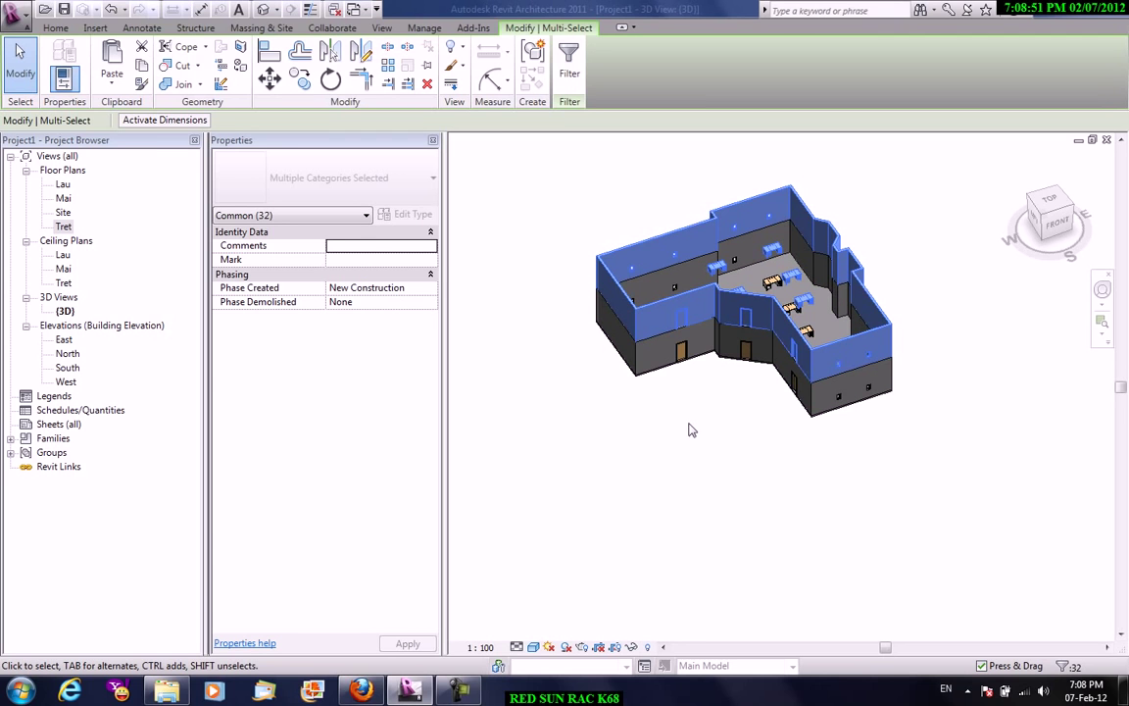
left_click(920, 226)
Orbit the 3D view, then switch to the South elevation to see both storeys
mouse_move(932, 313)
middle_mouse_down("shift")
mouse_move(705, 373)
mouse_move(1010, 184)
mouse_move(997, 235)
middle_mouse_up("shift")
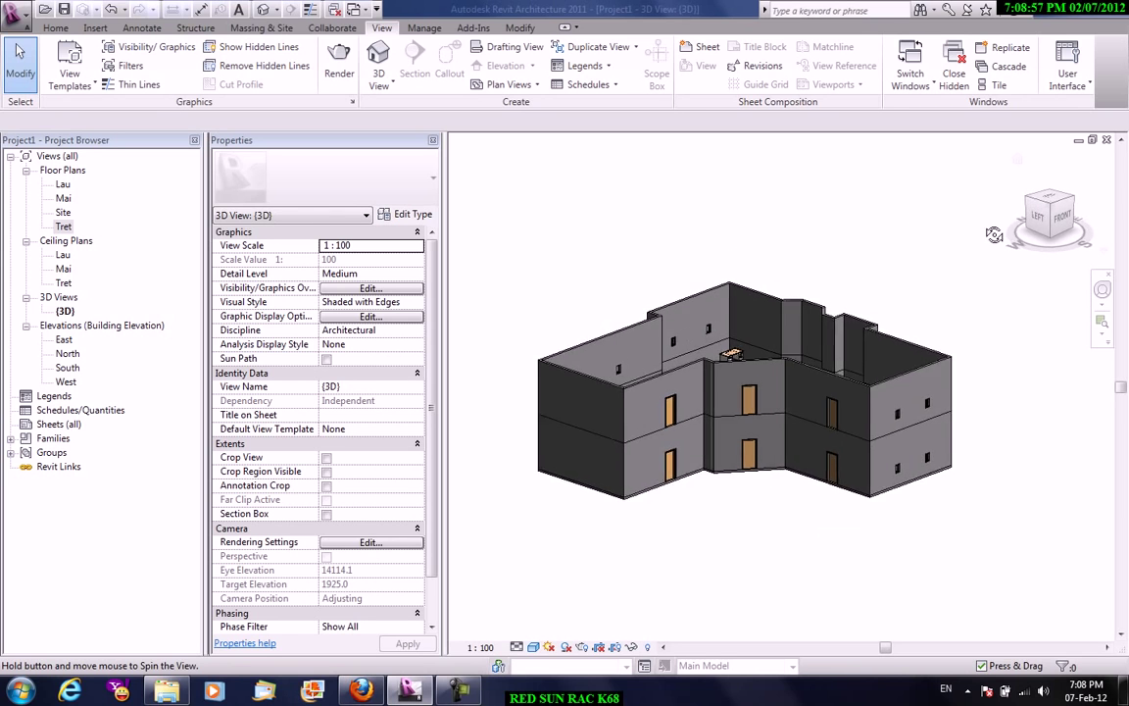
double_click(63, 368)
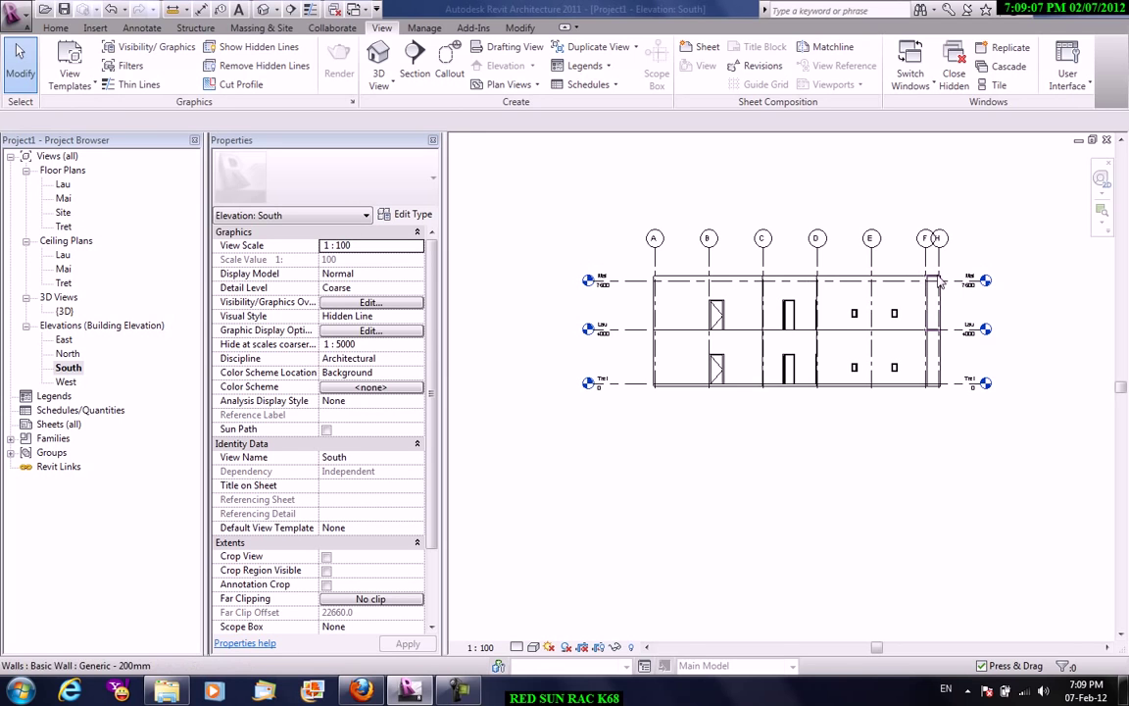
On the Lau floor plan, filter the selection to walls and set their Top Offset to 0
double_click(70, 184)
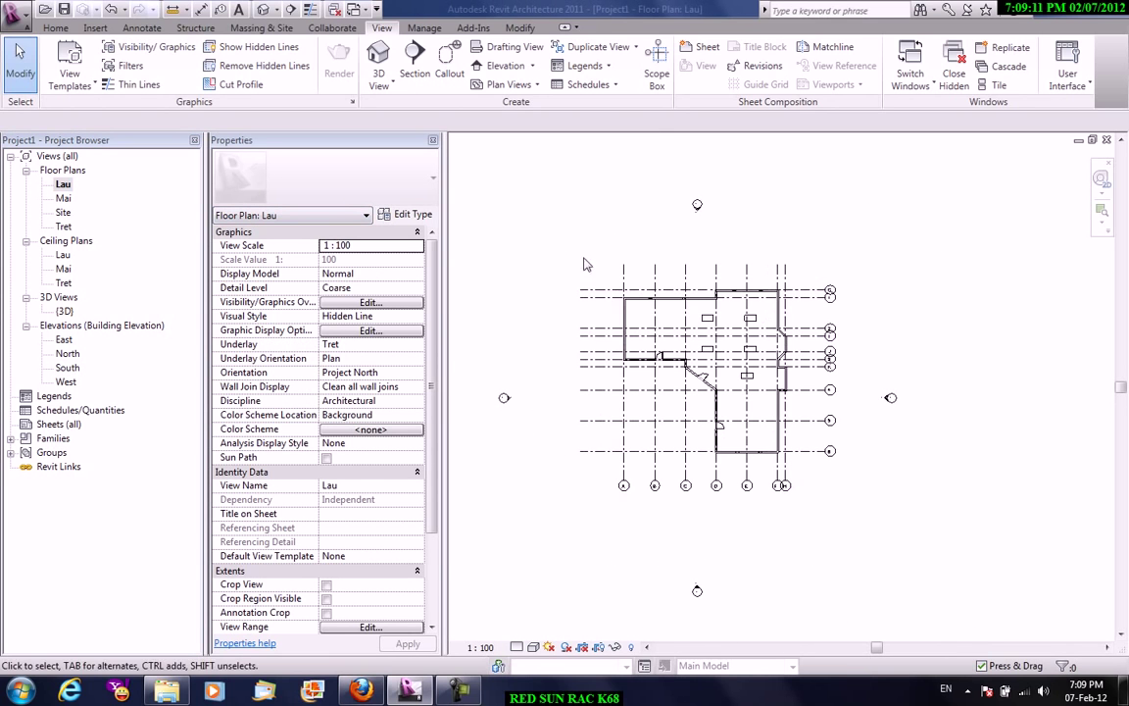
left_click_drag(583, 265, 727, 436)
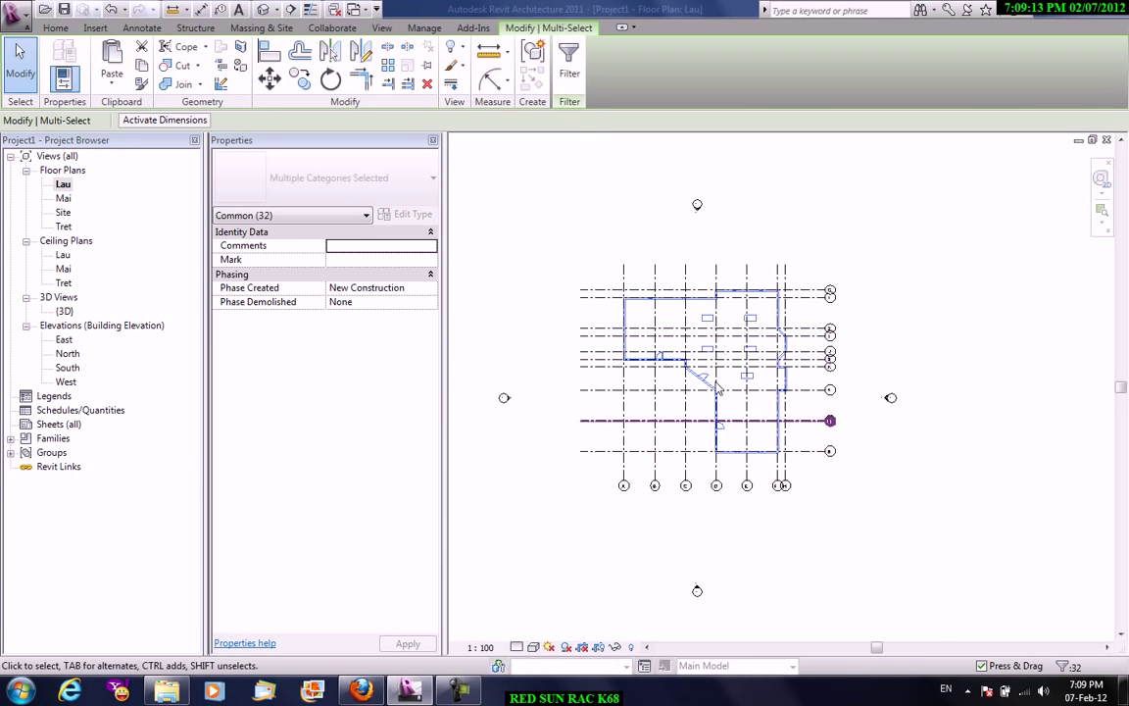
left_click(569, 74)
left_click(666, 268)
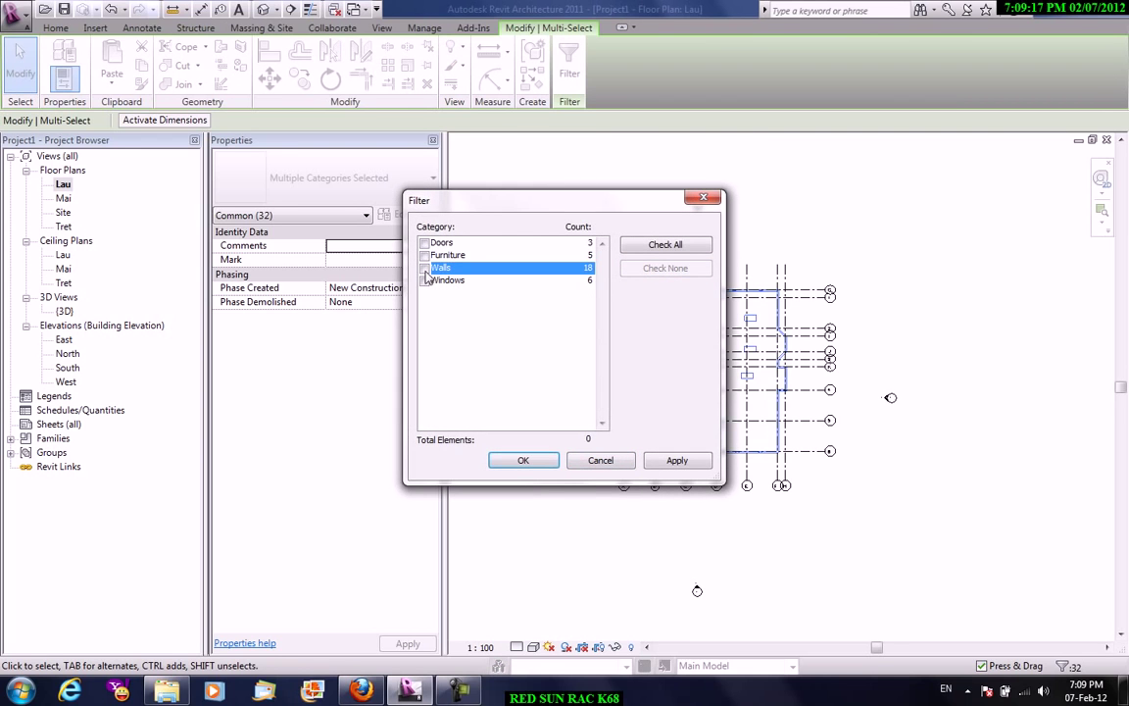
left_click(423, 267)
left_click(522, 460)
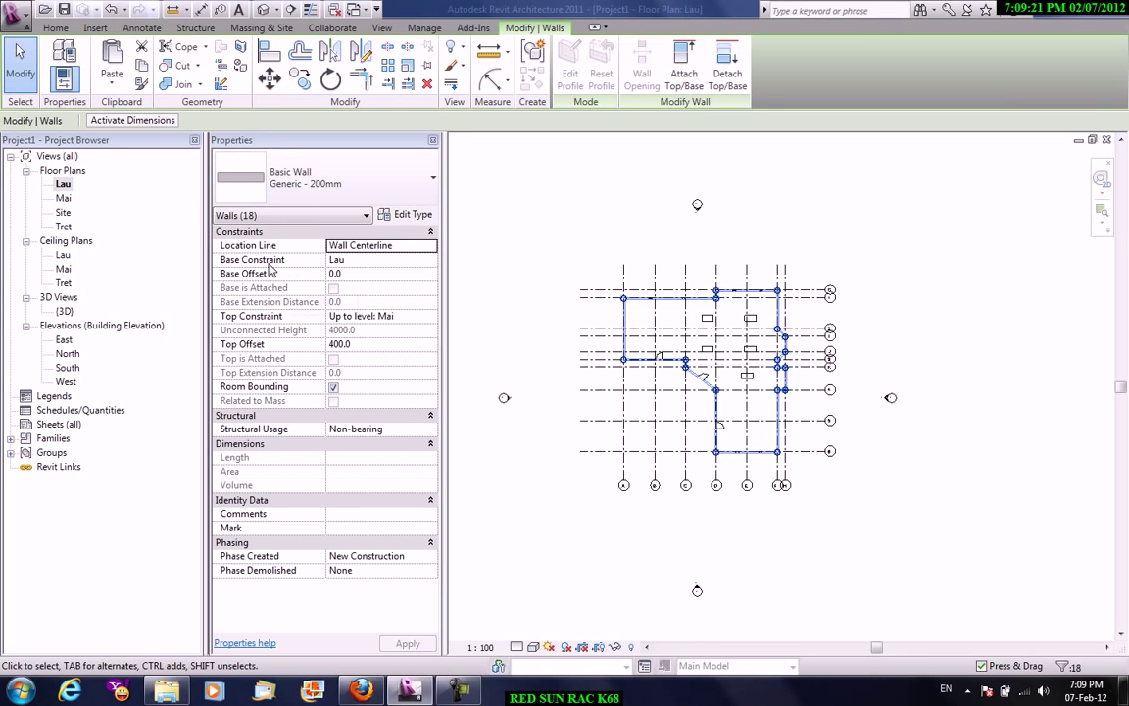
left_click(371, 345)
type("0")
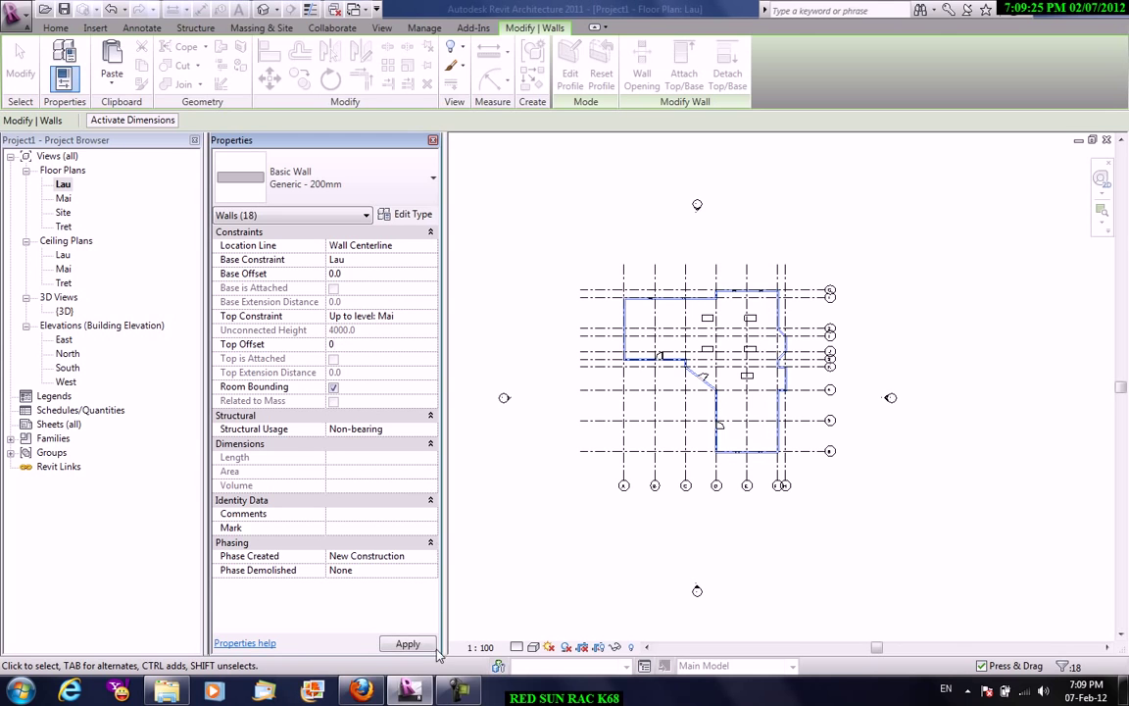
left_click(406, 644)
Reopen the South elevation, deselect, and zoom toward the Mai, Lau and Tret level heads
double_click(67, 367)
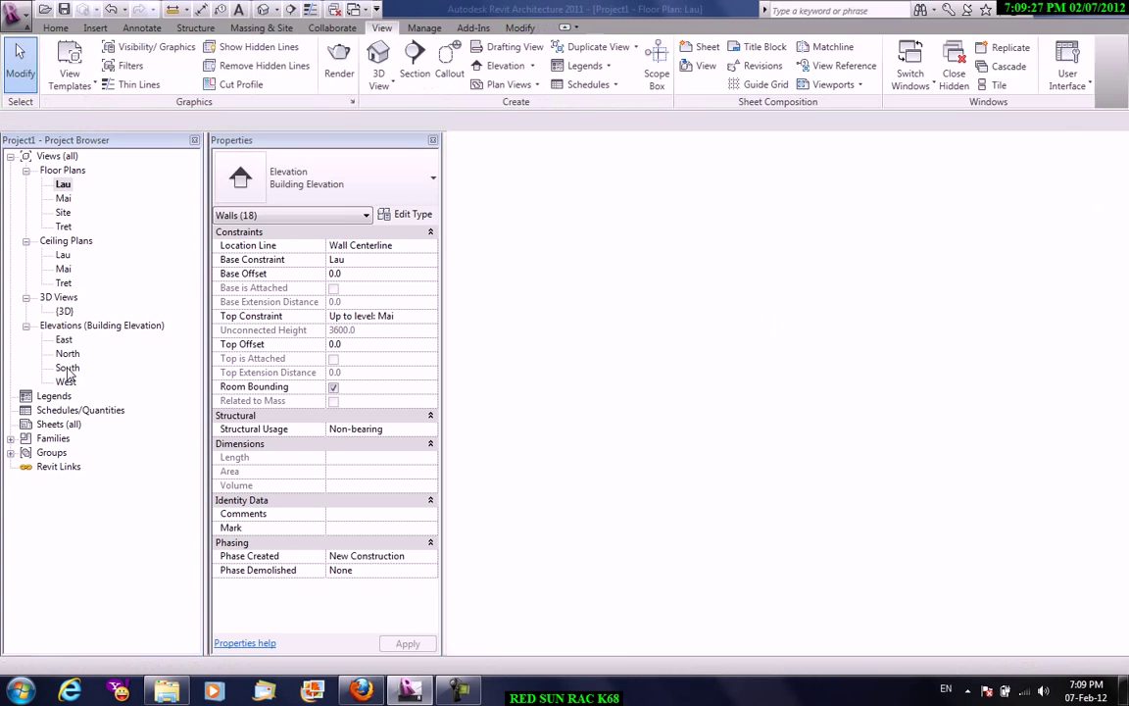
left_click(637, 187)
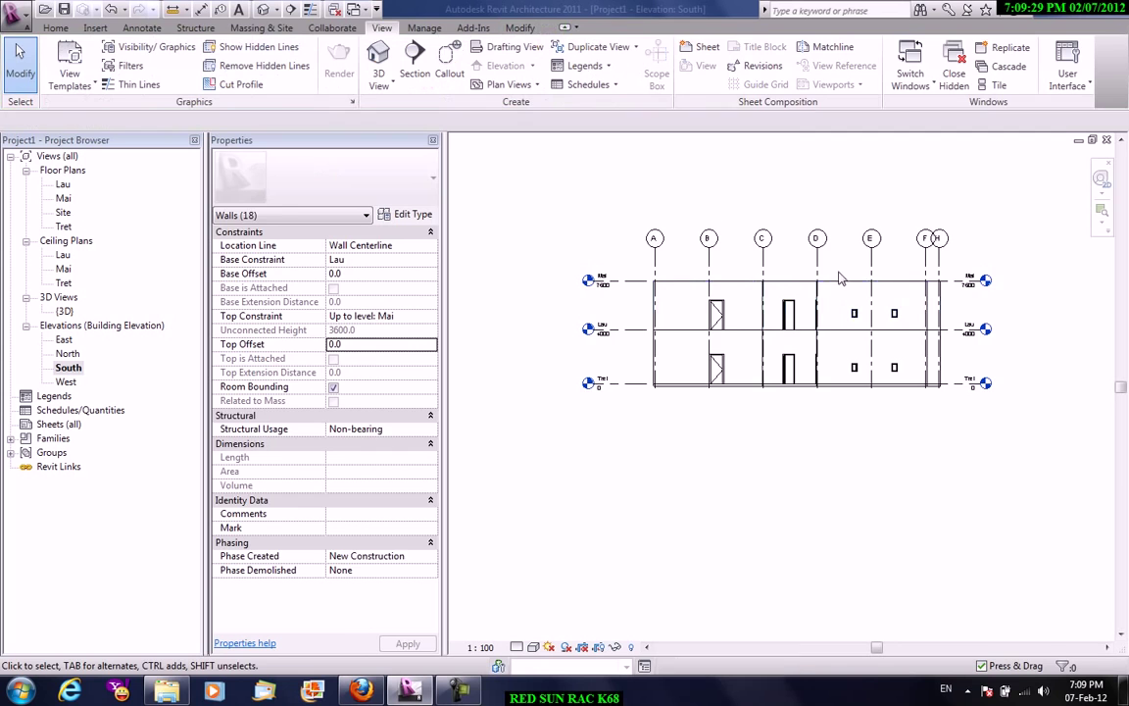
scroll(843, 294, "up", 2)
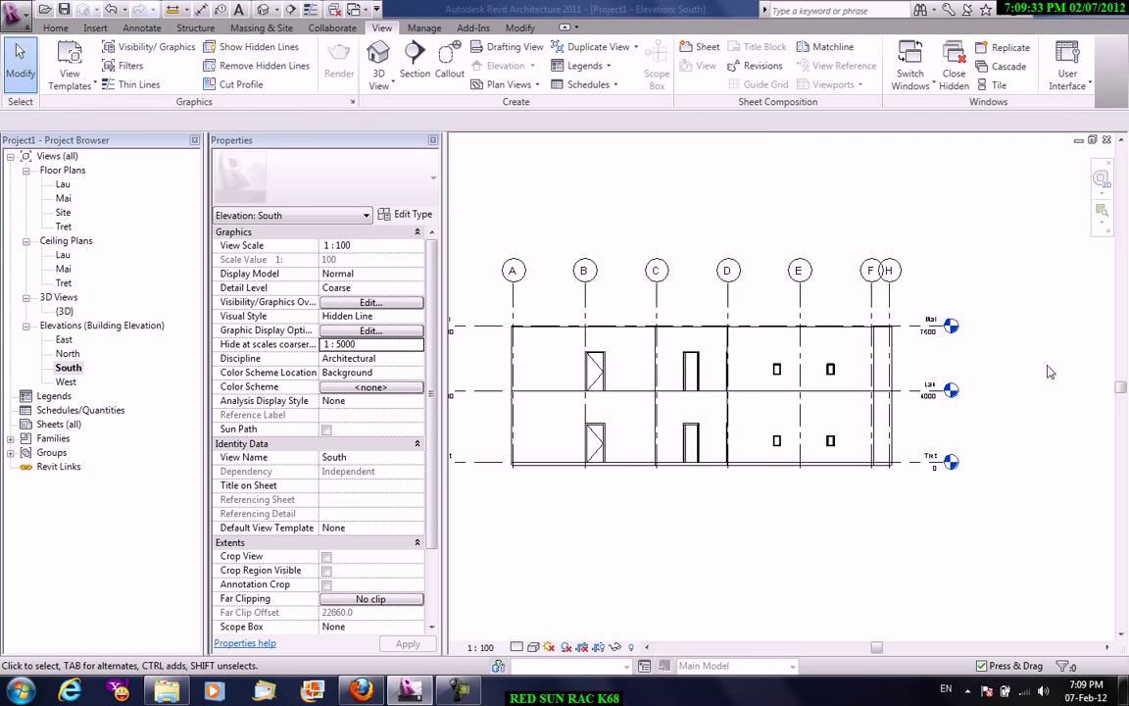
scroll(958, 366, "up", 3)
middle_click_drag(957, 365, 774, 286)
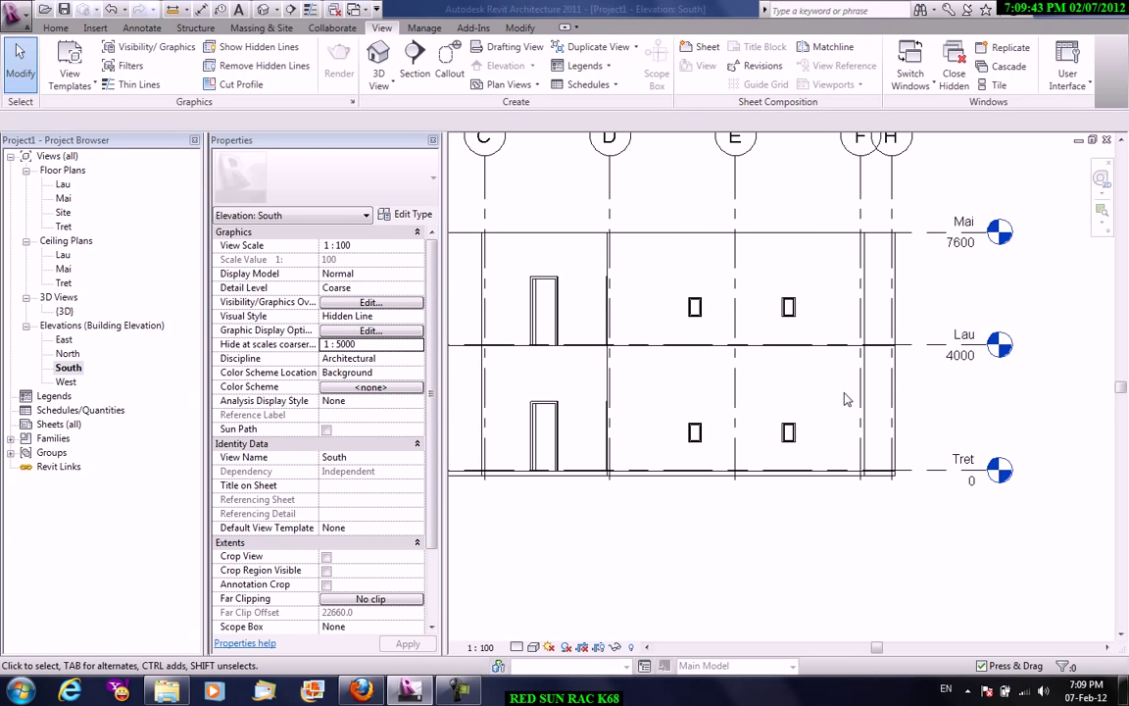
Zoom in on level Mai and start editing its 7600 elevation value
scroll(987, 277, "up", 1)
scroll(900, 315, "up", 2)
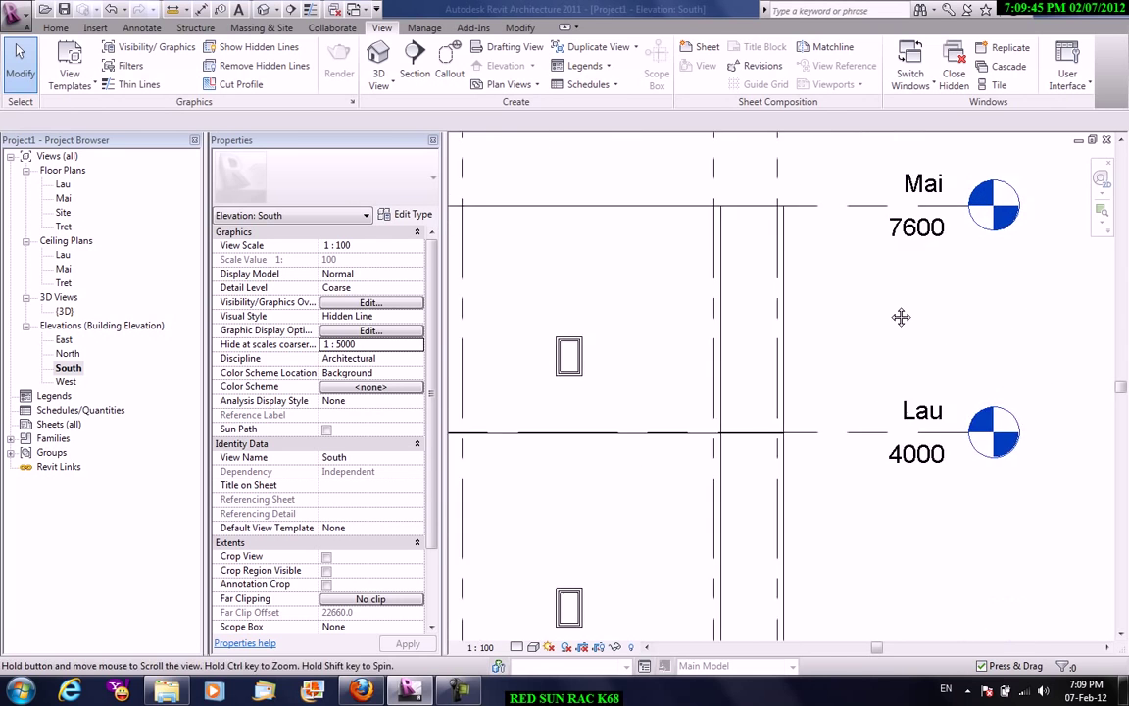
scroll(903, 266, "up", 2)
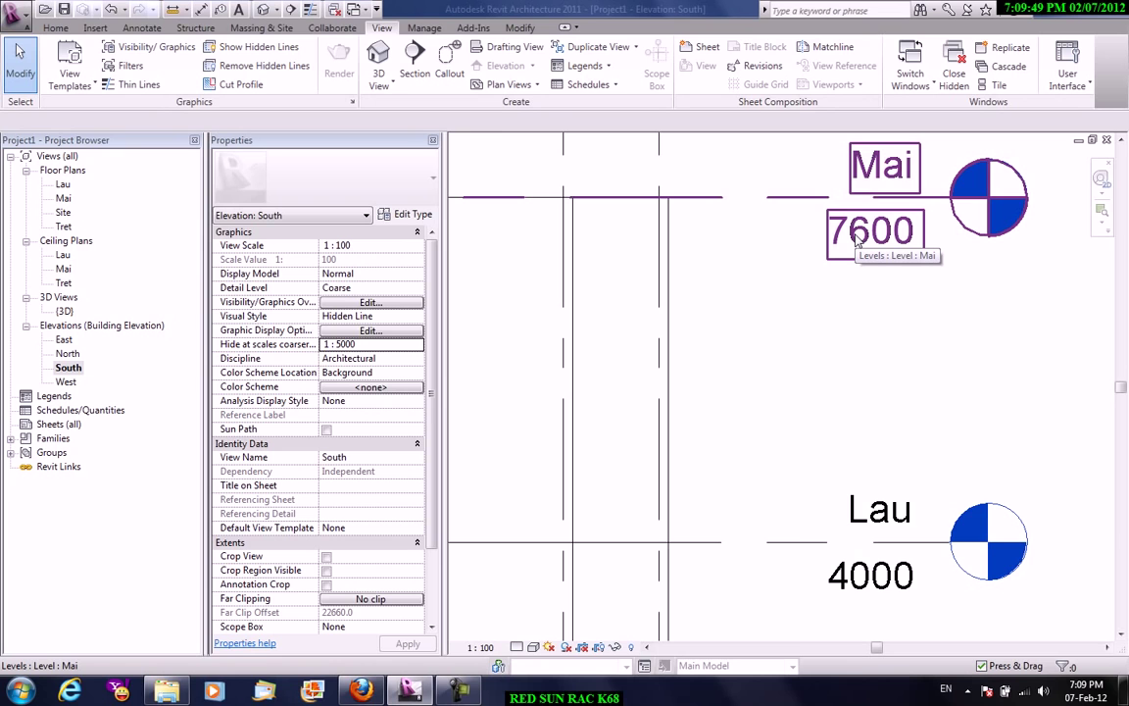
left_click(856, 242)
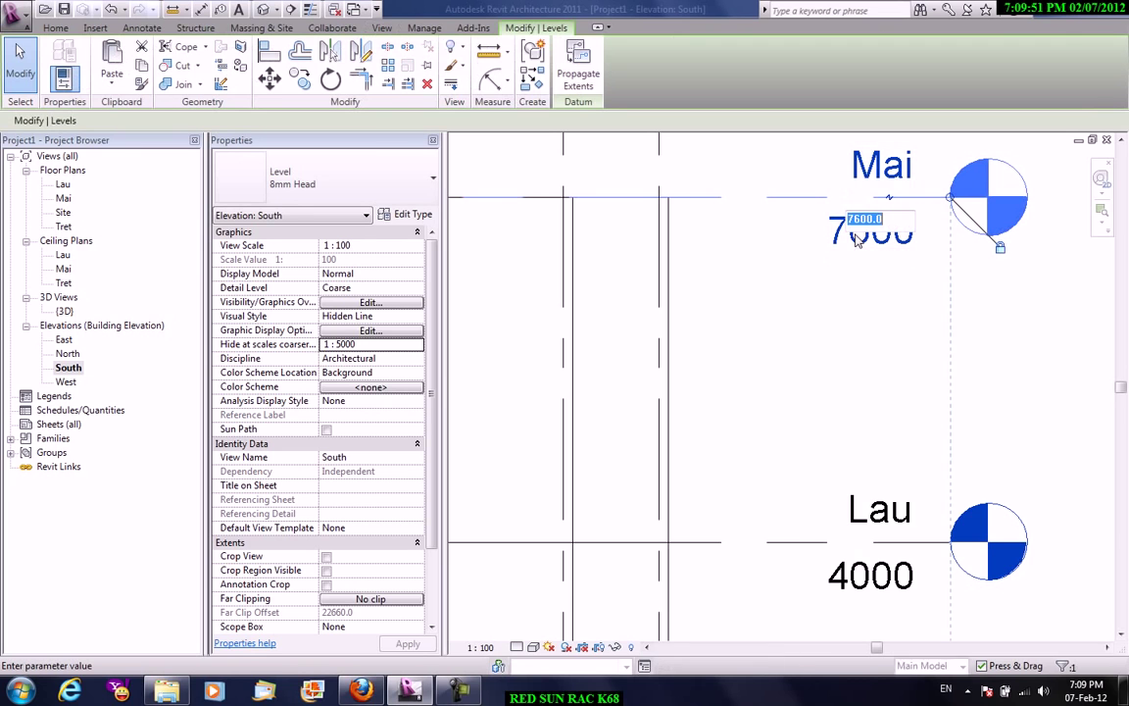
left_click(855, 242)
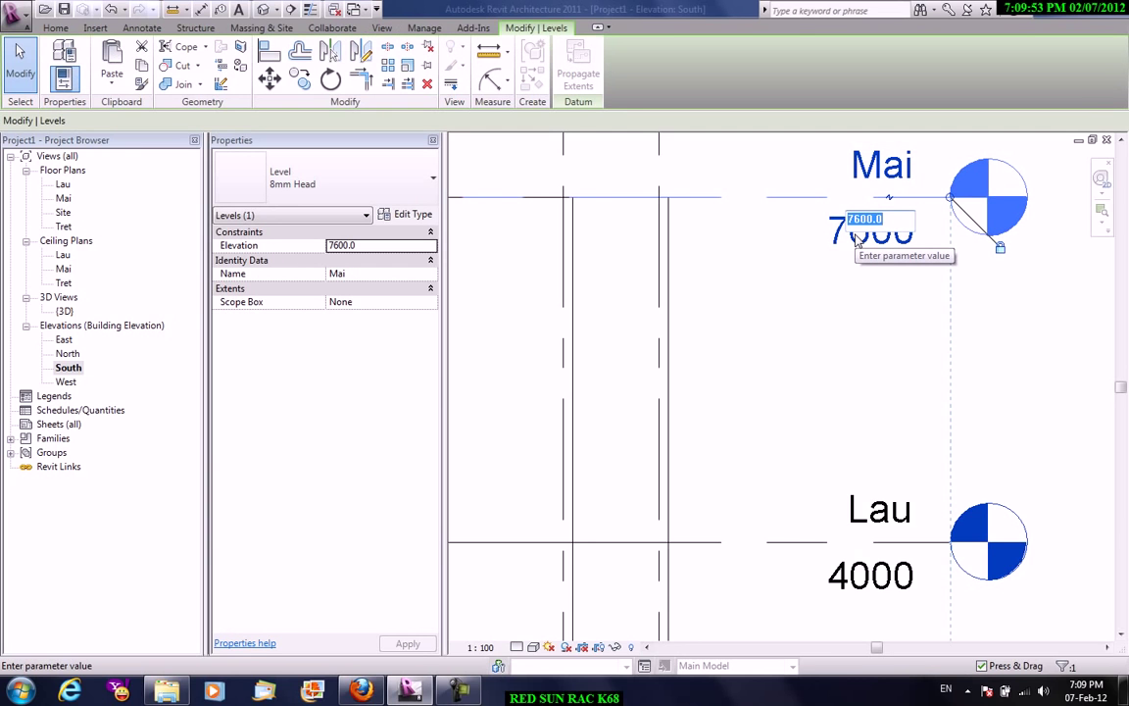